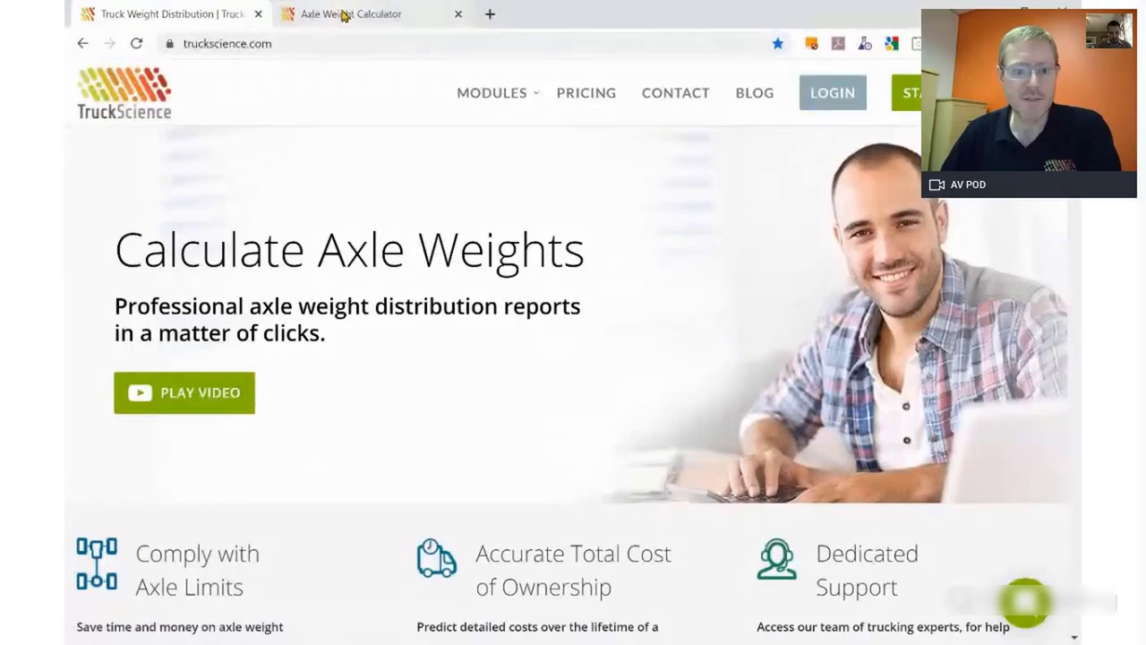
- Switch to the Axle Weight Calculator and browse manufacturer vehicles to UD Trucks, Quester range, 6X4 axle layout
left_click(343, 12)
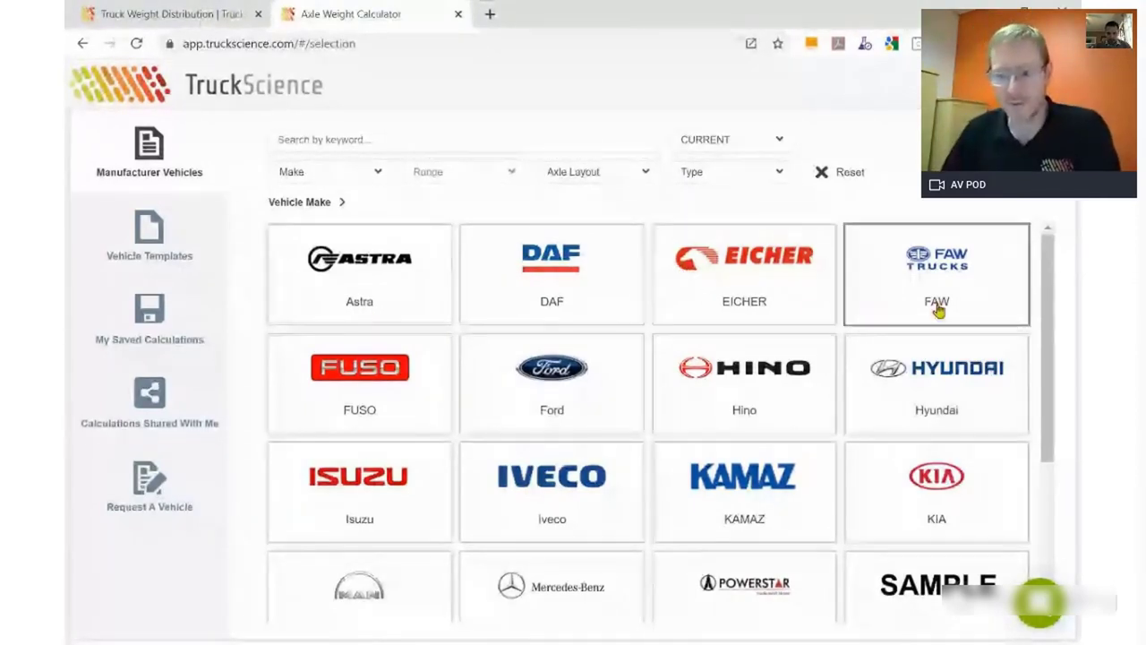
mouse_move(1045, 280)
left_mouse_down()
mouse_move(1041, 413)
mouse_move(1030, 264)
left_mouse_up()
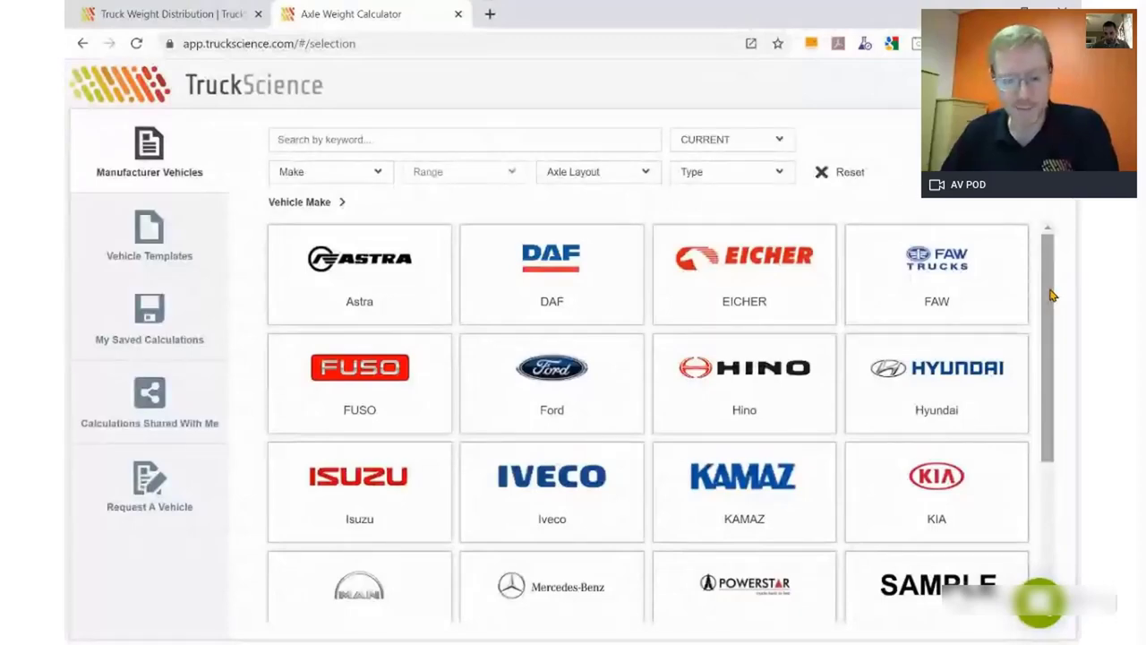
left_click_drag(1053, 296, 1051, 257)
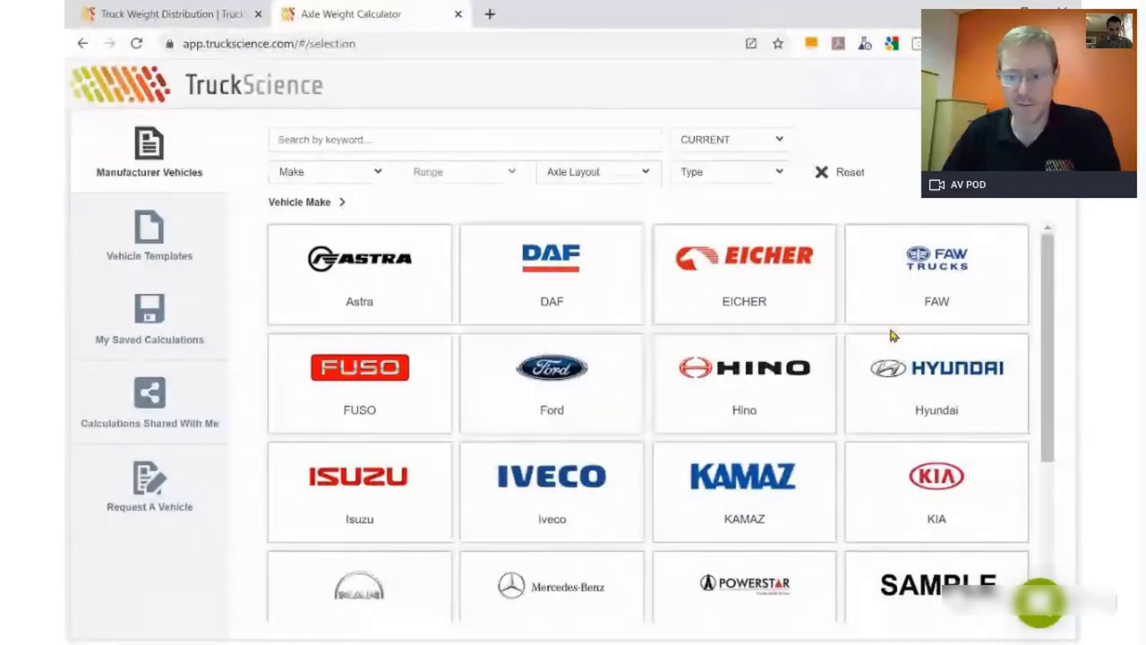
left_click_drag(1049, 286, 998, 481)
left_click(360, 559)
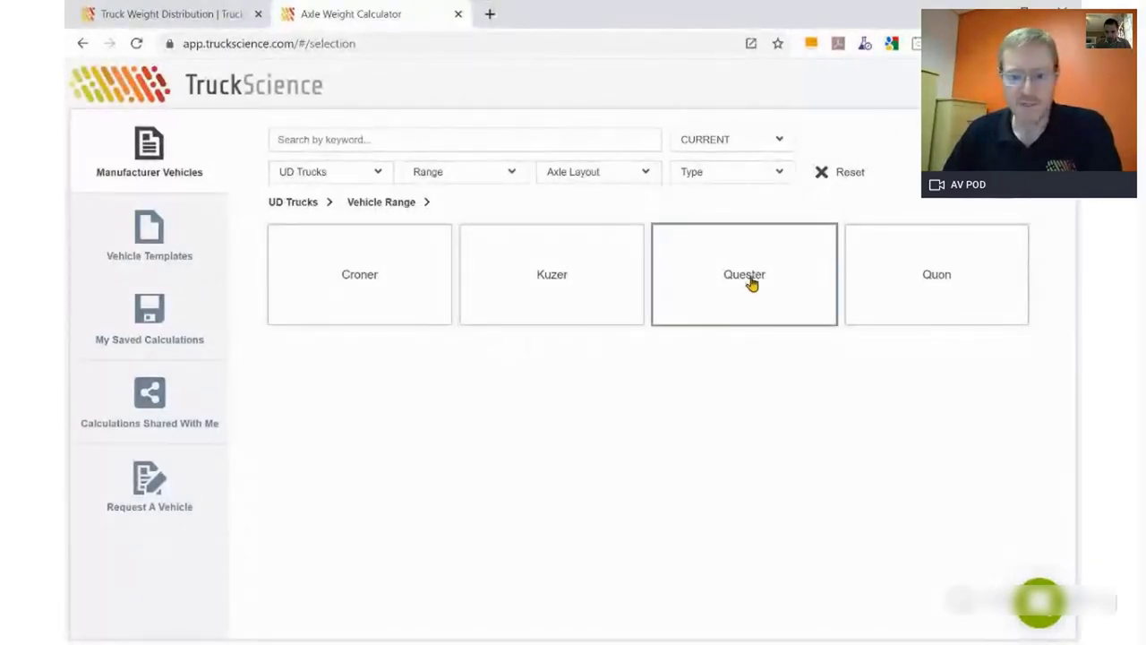
left_click(753, 283)
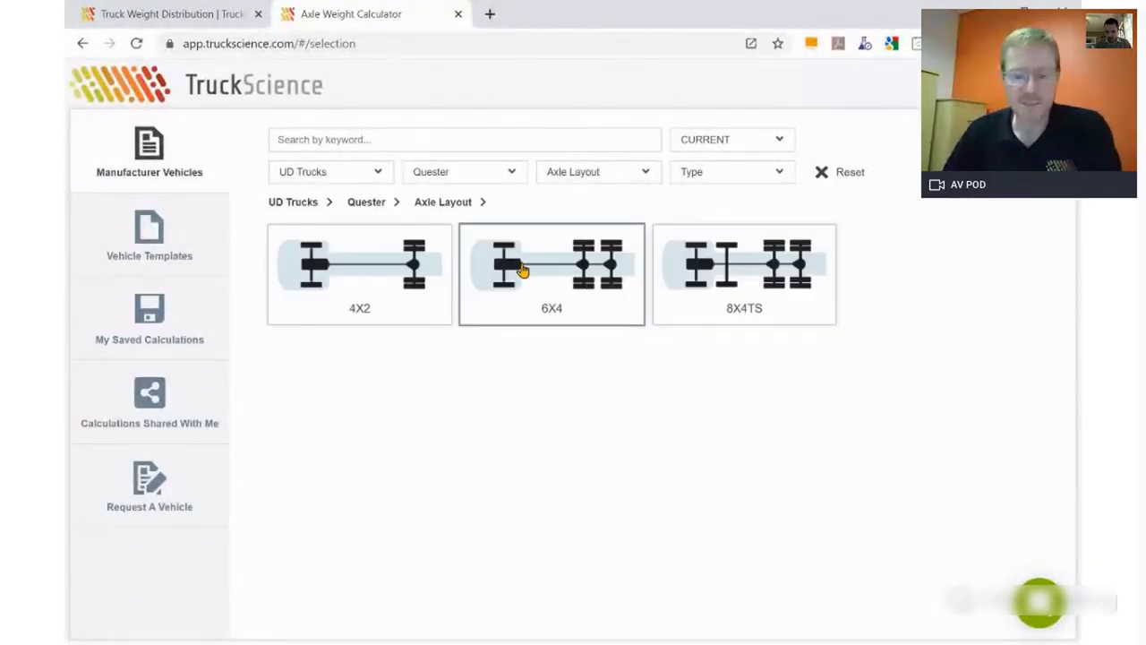
left_click(547, 264)
- Filter the vehicles by the Truck Tractor type and open the UD Trucks Quester GWE390 Truck Tractor (E53)
scroll(512, 325, "down", 5)
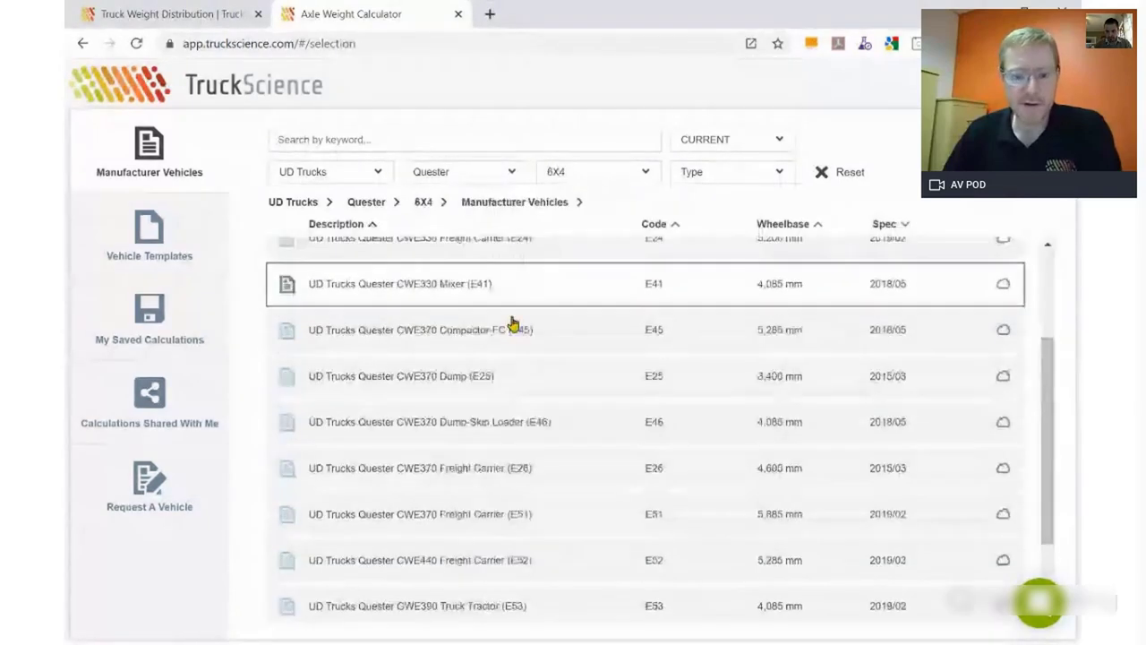
scroll(508, 349, "up", 3)
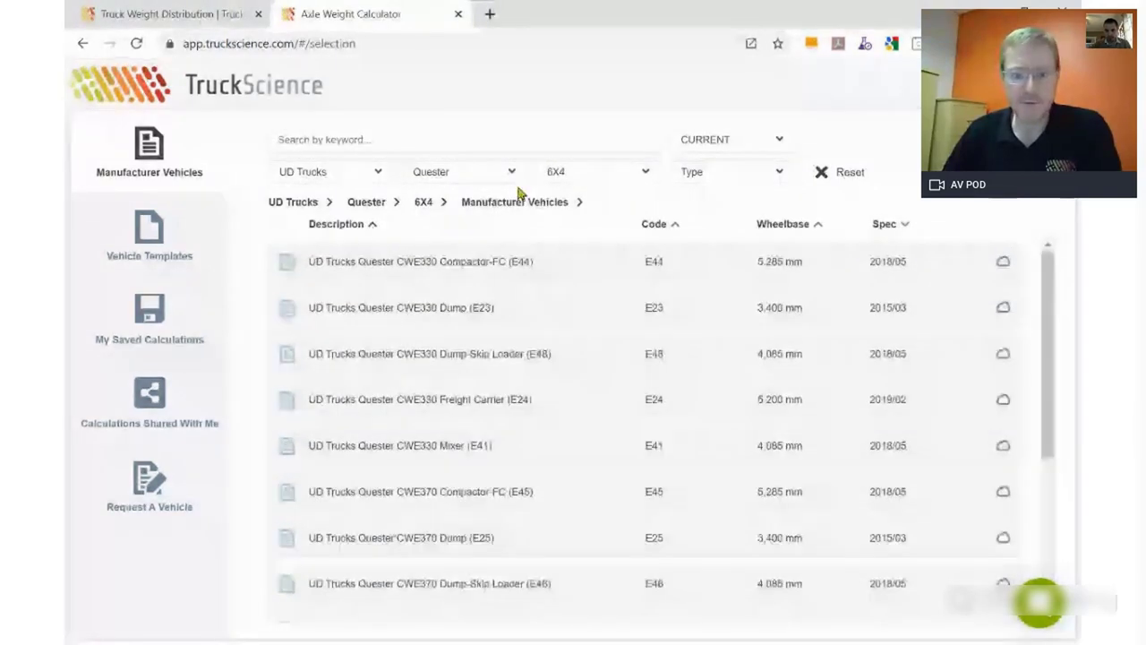
left_click(778, 176)
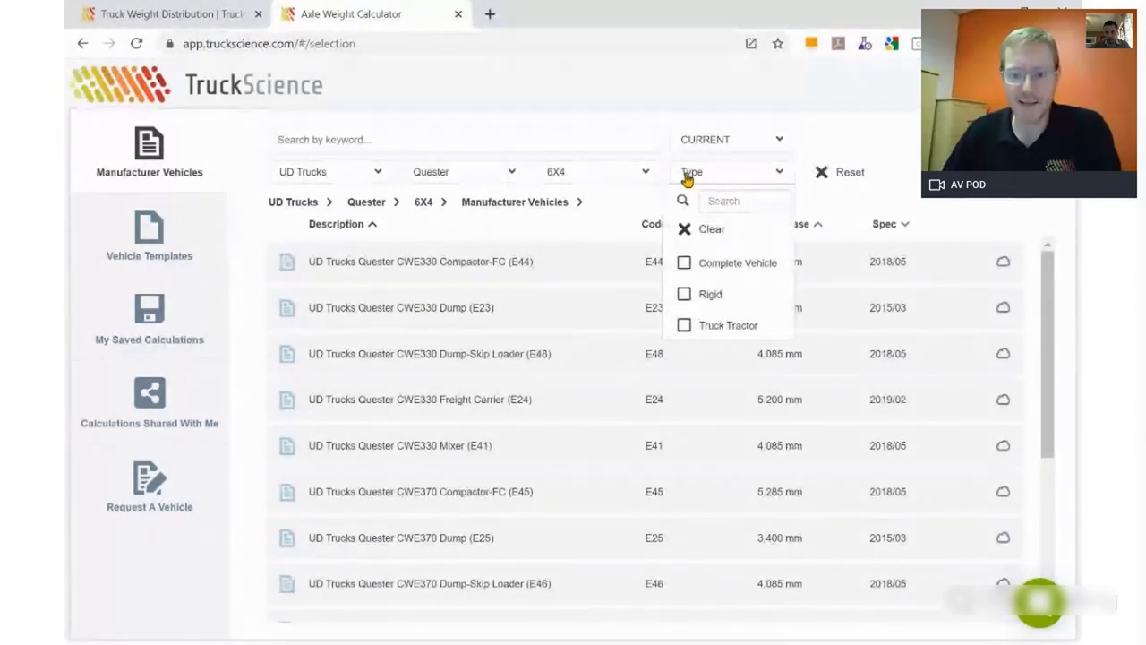
left_click(685, 326)
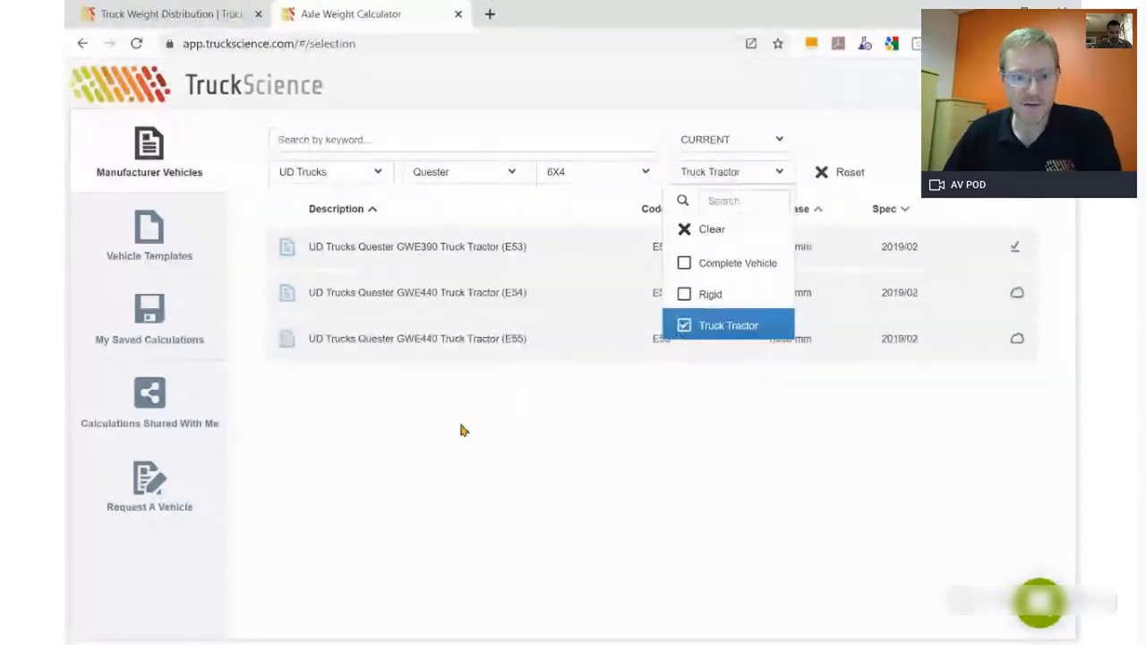
left_click(428, 361)
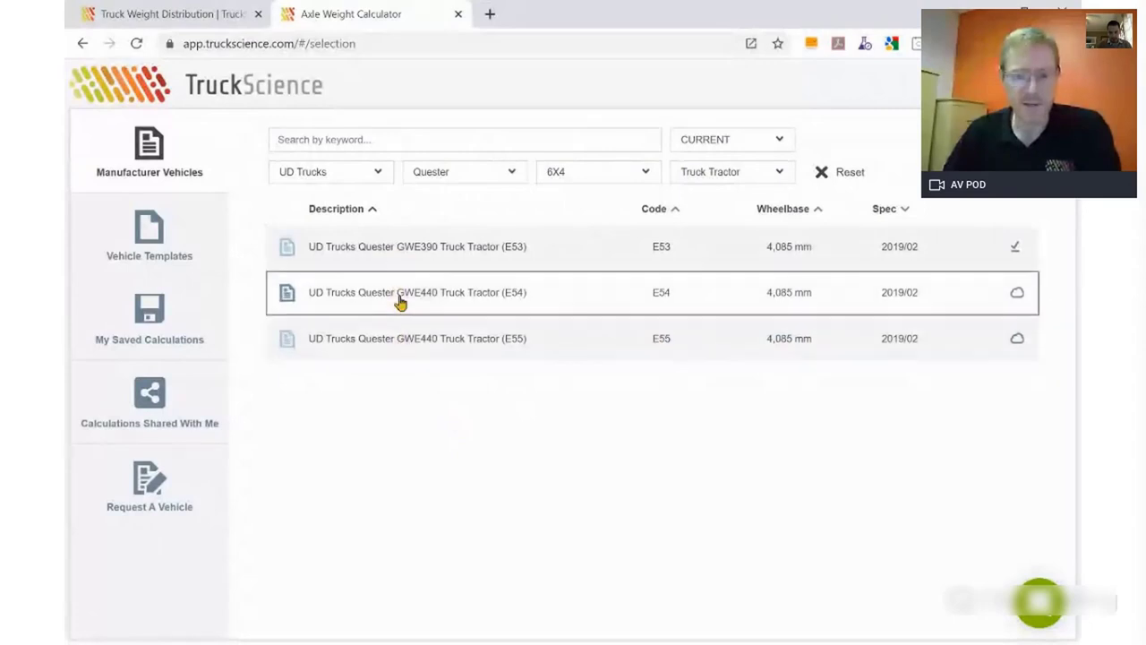
left_click(425, 251)
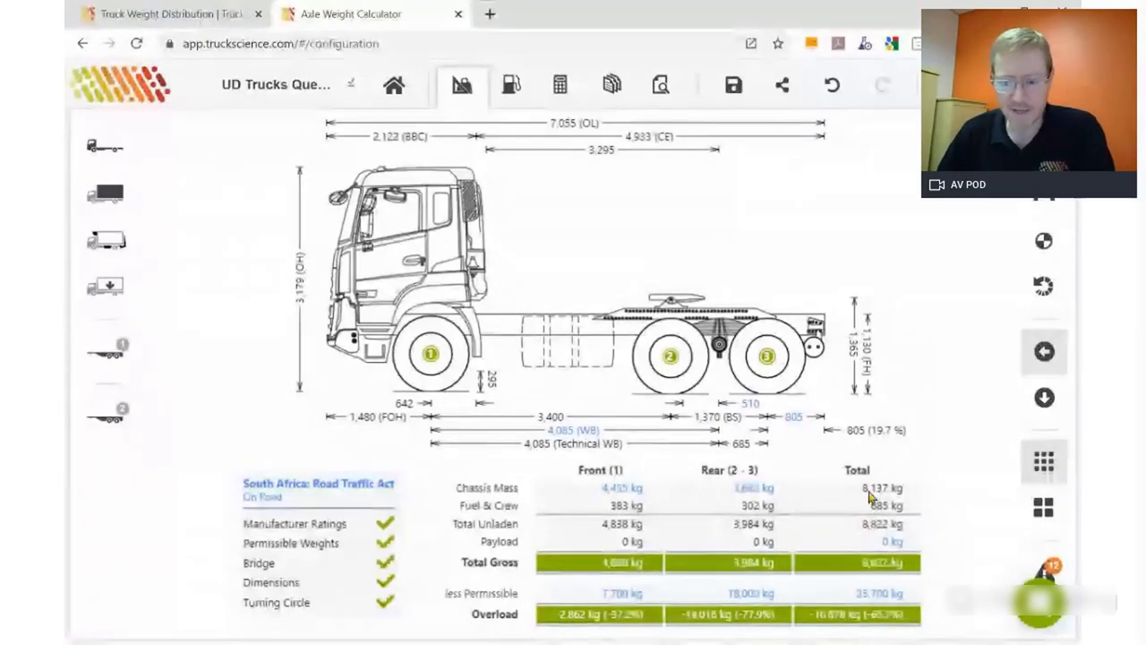
- Review the truck tractor's factory fitted fuel tanks, Fuel Tank 1 and Fuel Tank 2, and close its details
left_click(105, 151)
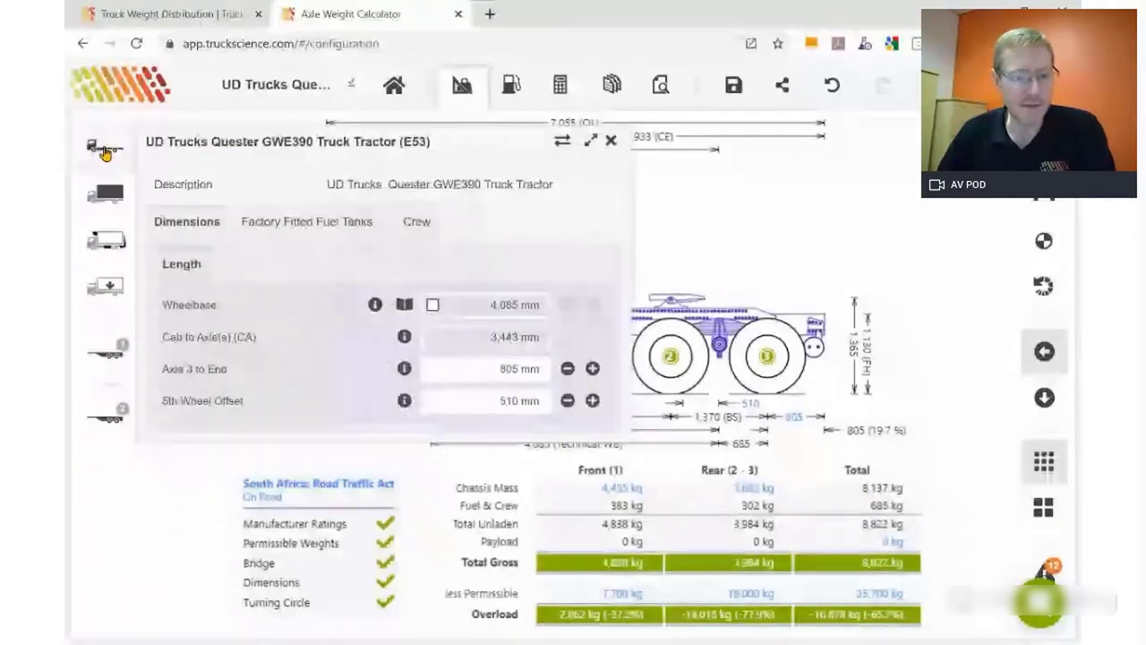
left_click(287, 225)
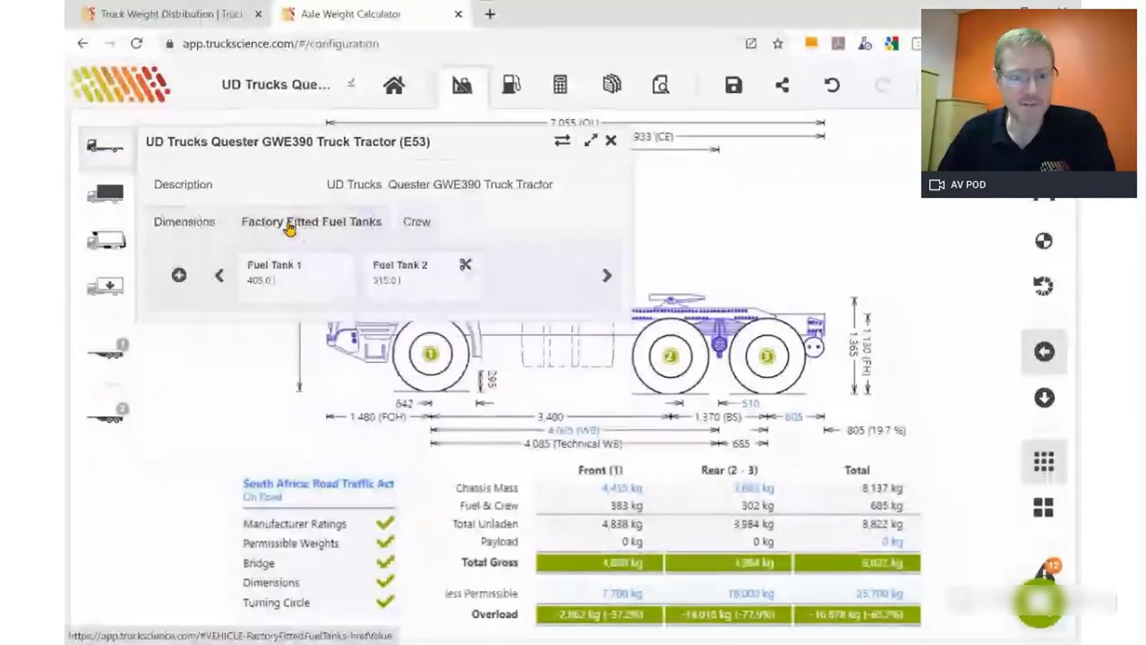
left_click(286, 274)
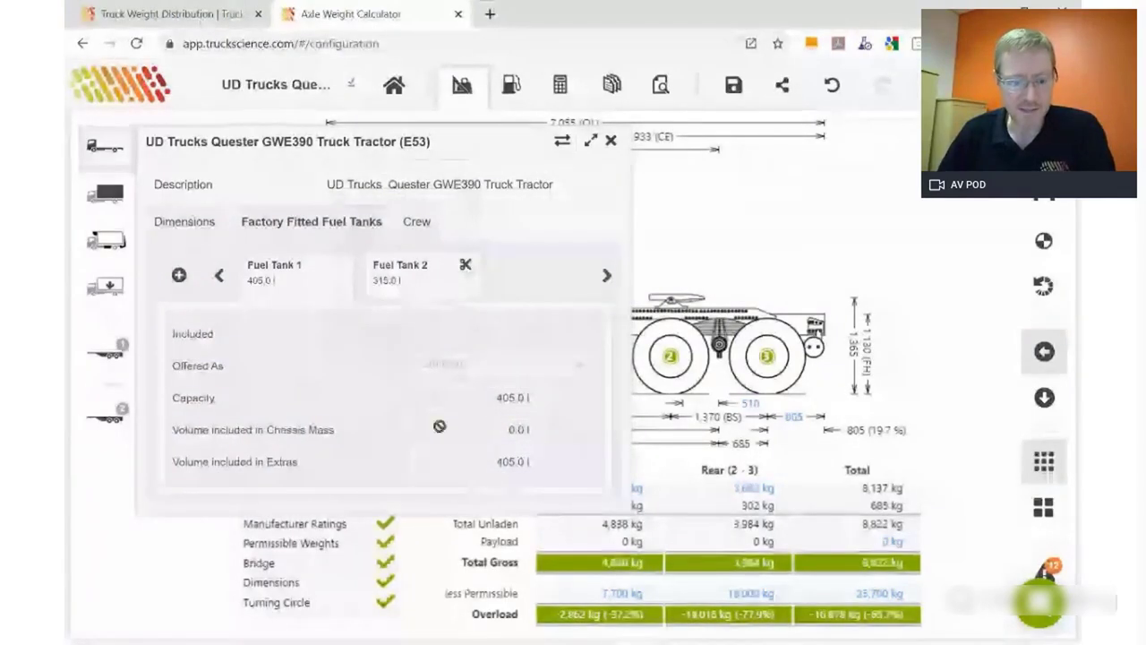
left_click(417, 284)
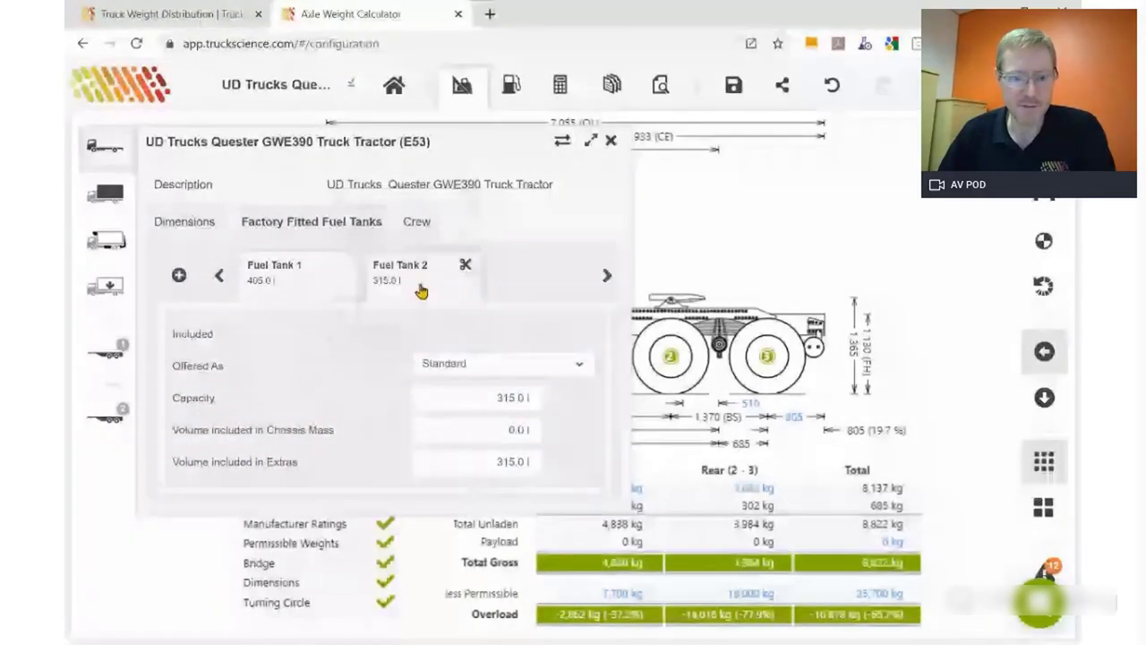
left_click(611, 140)
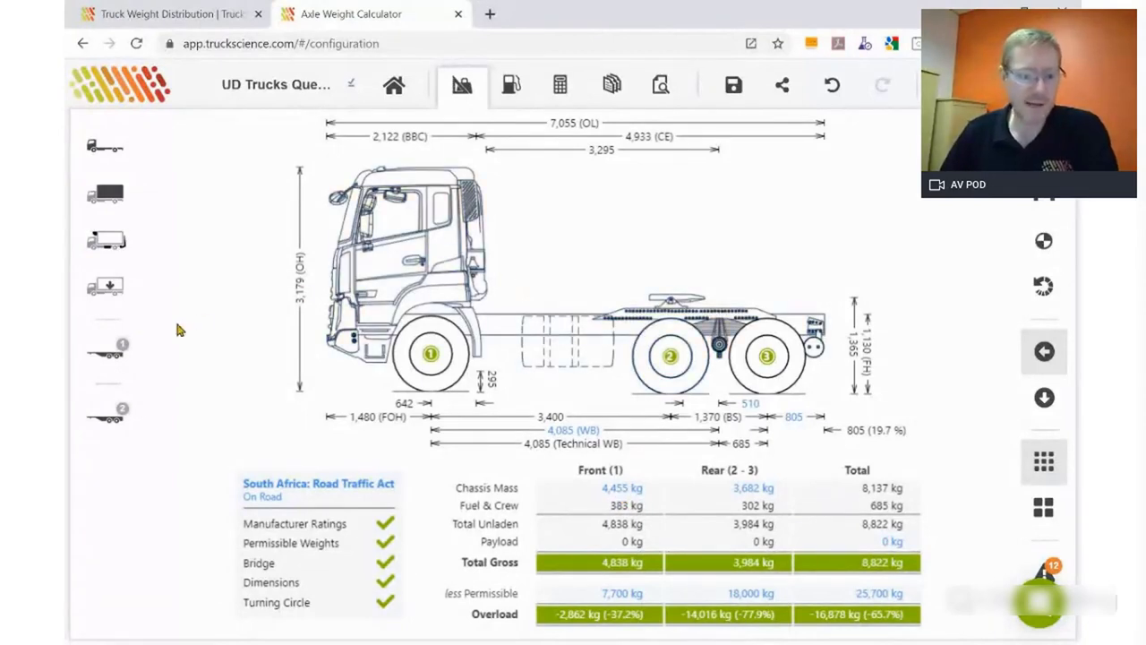
- Start adding a semi trailer as the first trailer and browse the template, personal and public libraries
left_click(104, 358)
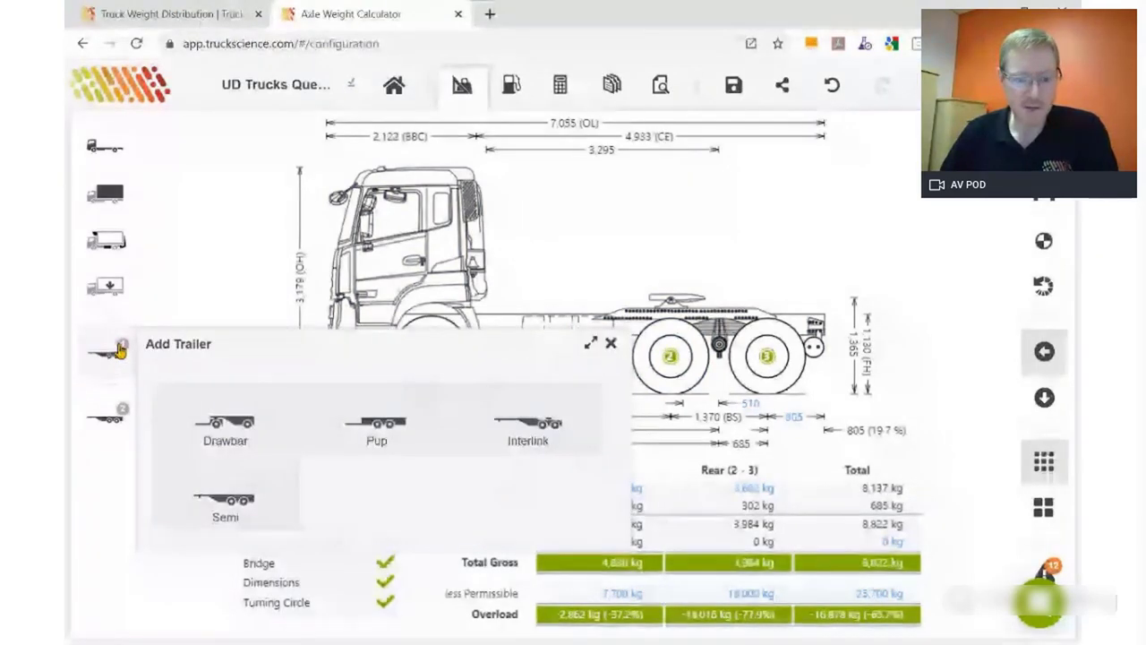
left_click(231, 505)
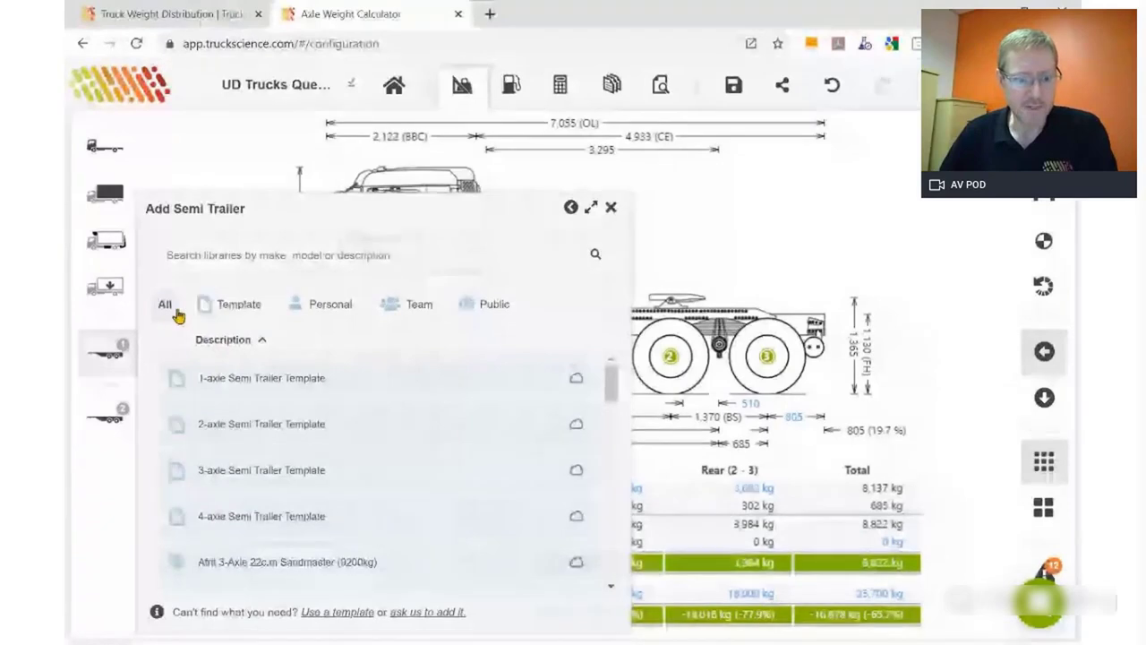
left_click(222, 308)
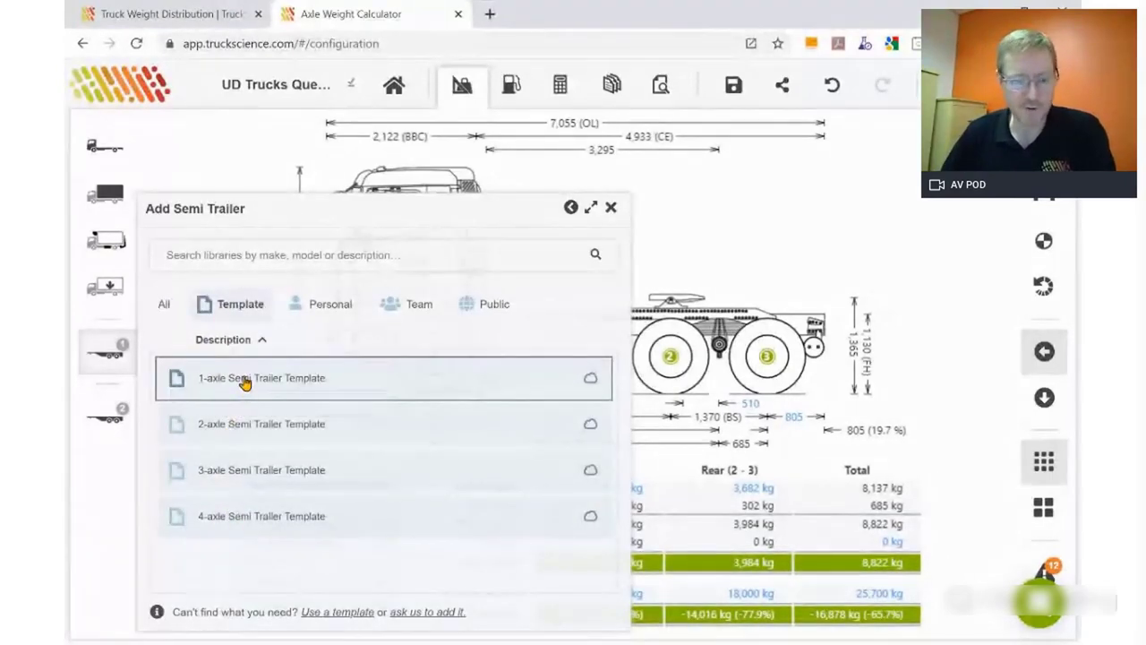
left_click(328, 309)
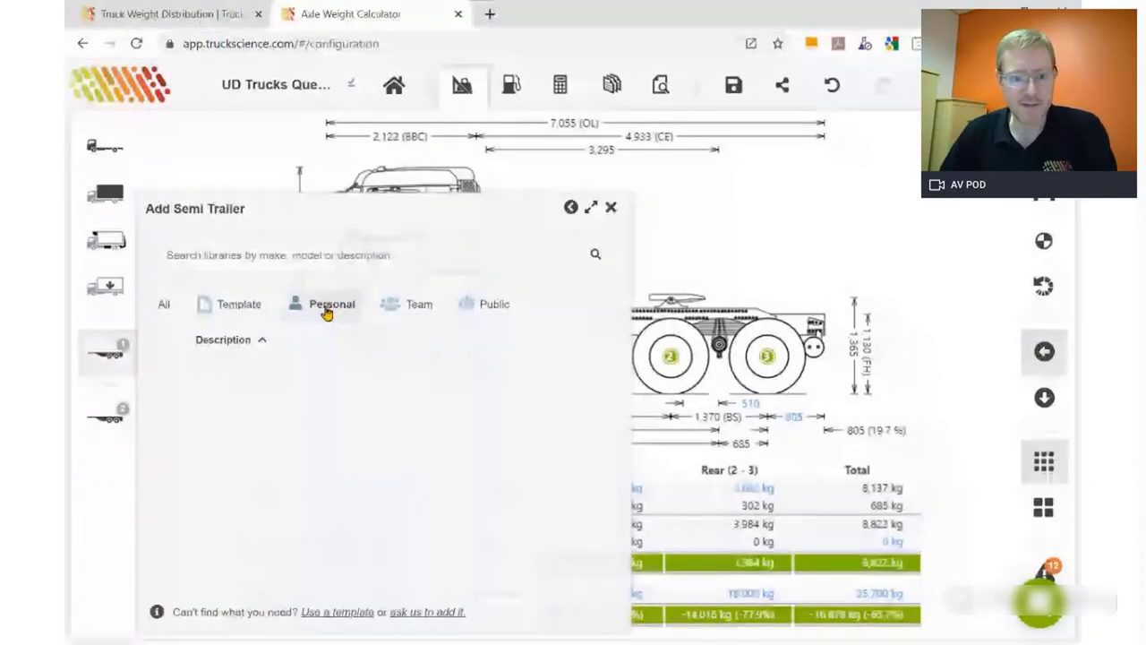
left_click(495, 307)
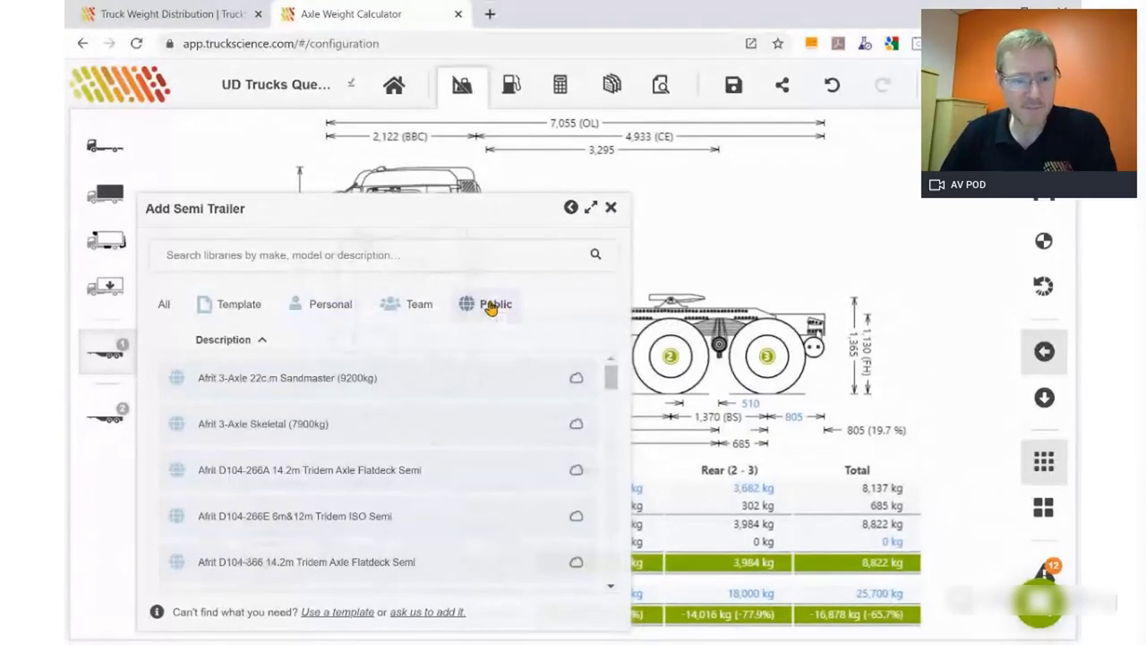
mouse_move(611, 376)
left_mouse_down()
mouse_move(612, 569)
mouse_move(632, 483)
mouse_move(615, 371)
left_mouse_up()
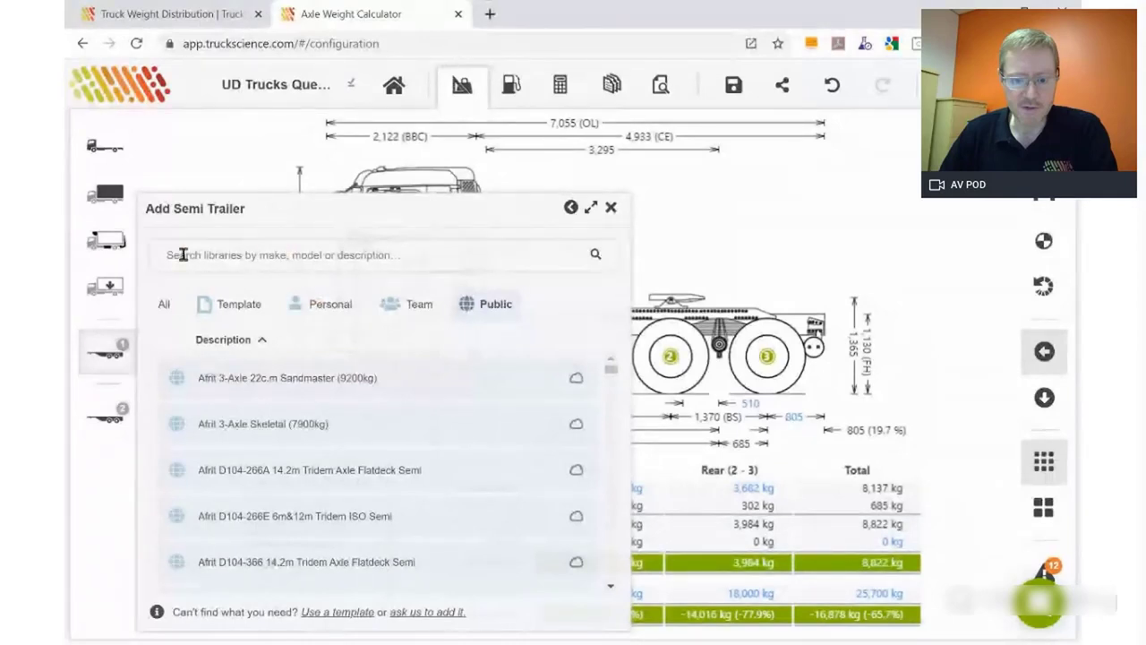
- Search the public semi trailers for "lowbed" and add the Sample 35t 3 axle Lowbed
type("low")
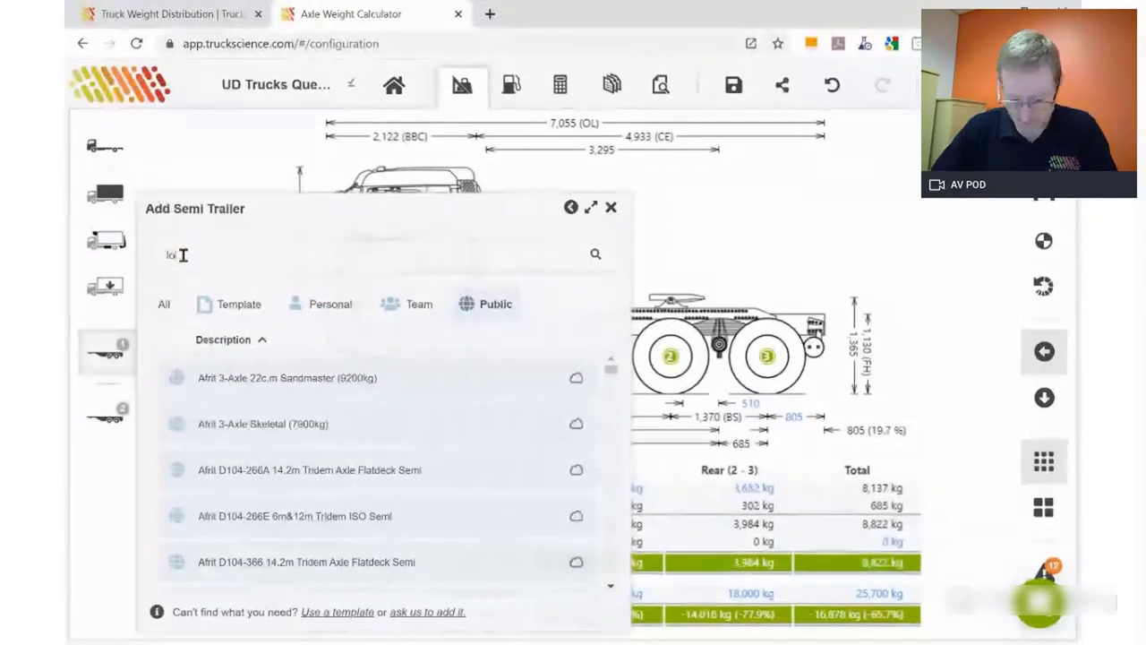
type("bed")
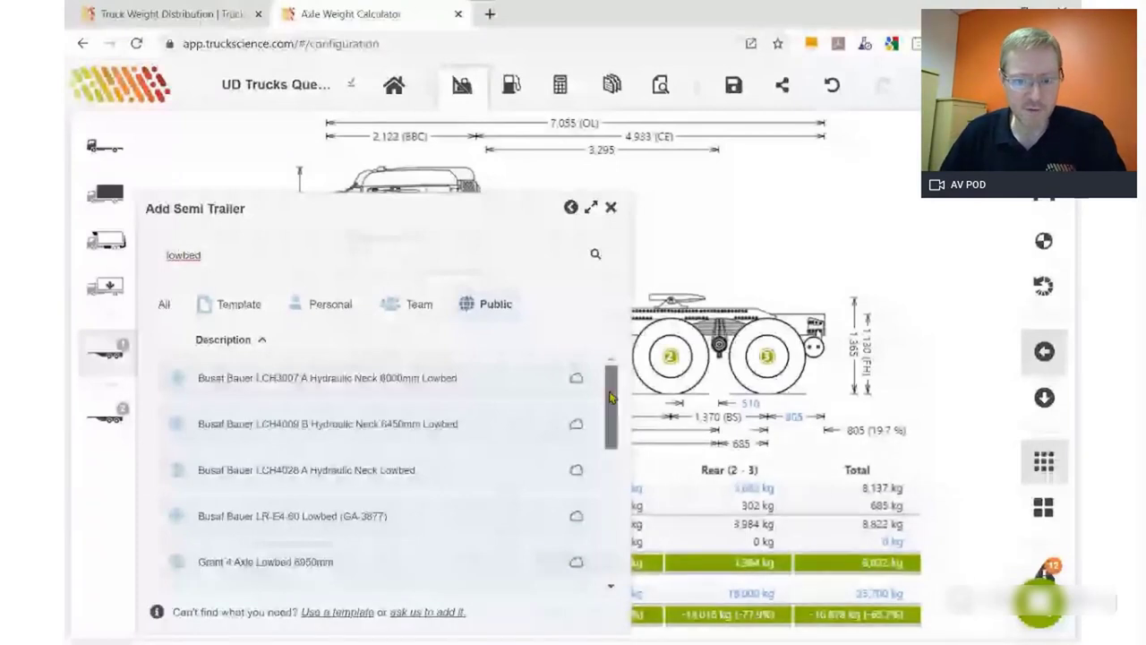
left_click_drag(610, 397, 608, 530)
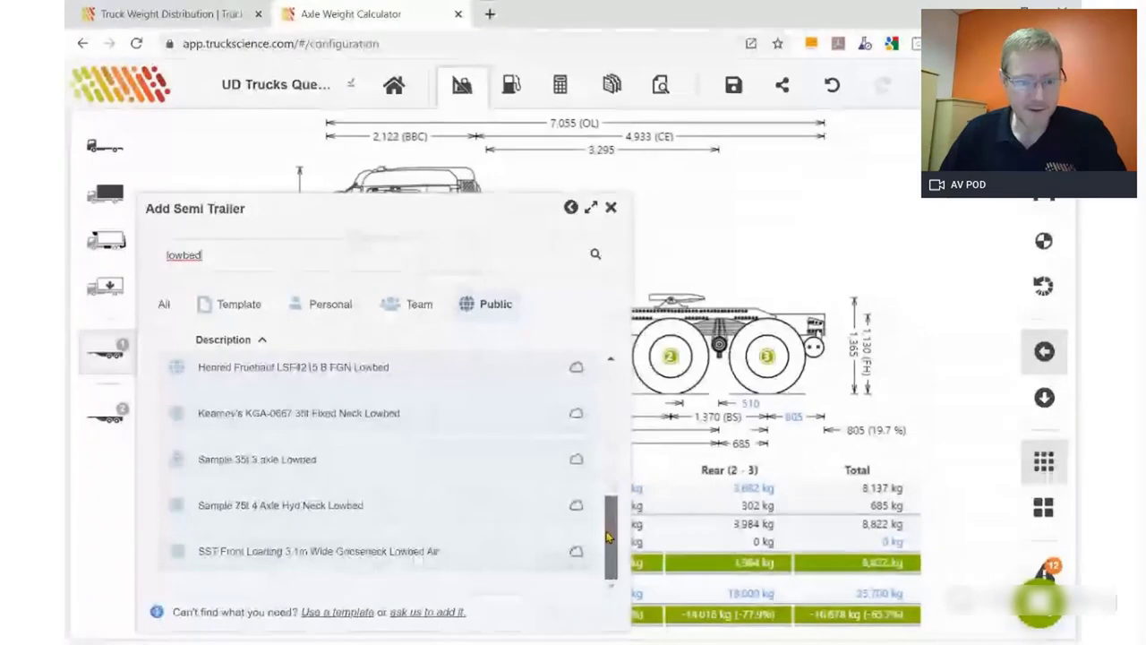
scroll(307, 516, "up", 1)
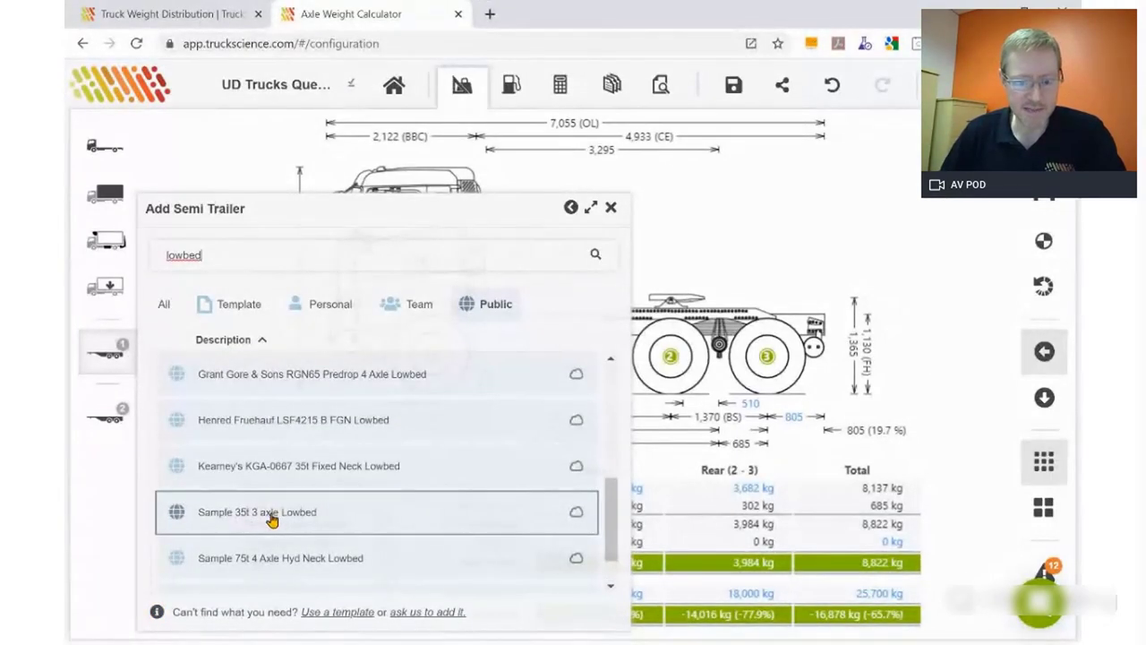
left_click(271, 517)
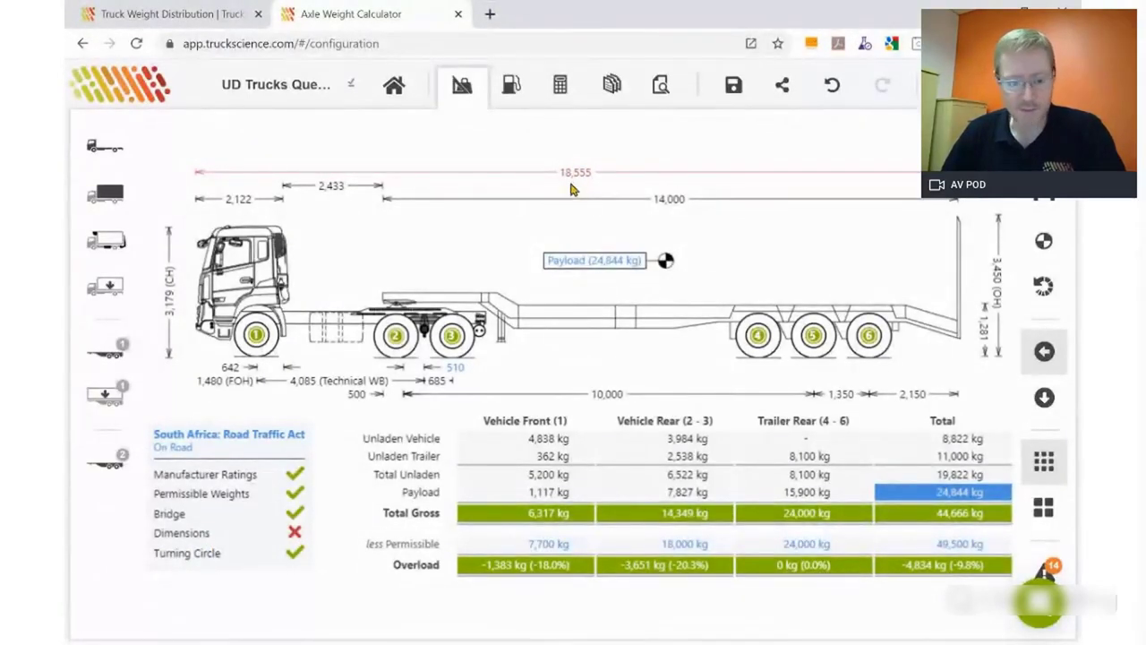
- Check the combination's notes and warnings, and move the fifth wheel forward to an offset of 565 mm
left_click(1045, 573)
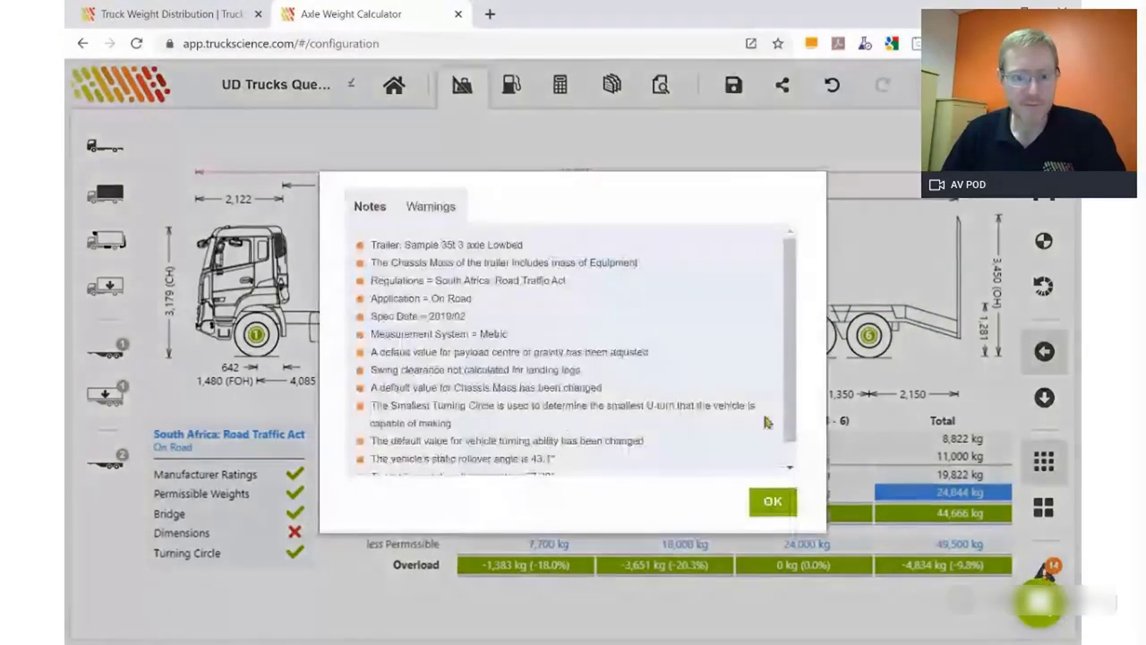
left_click(428, 215)
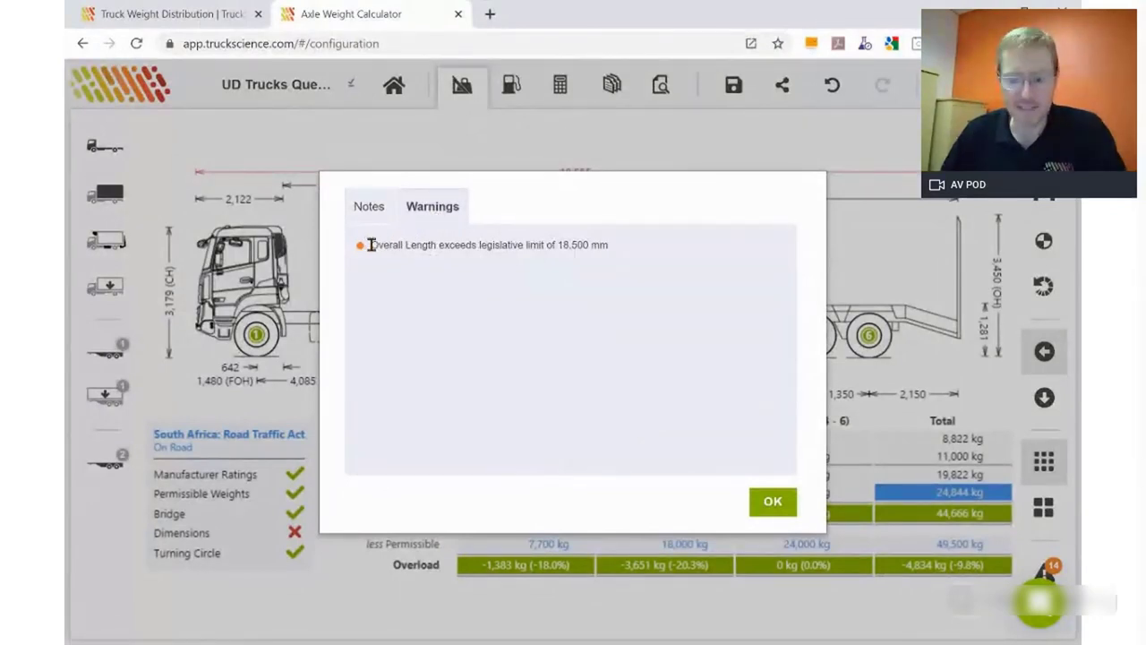
key("Escape")
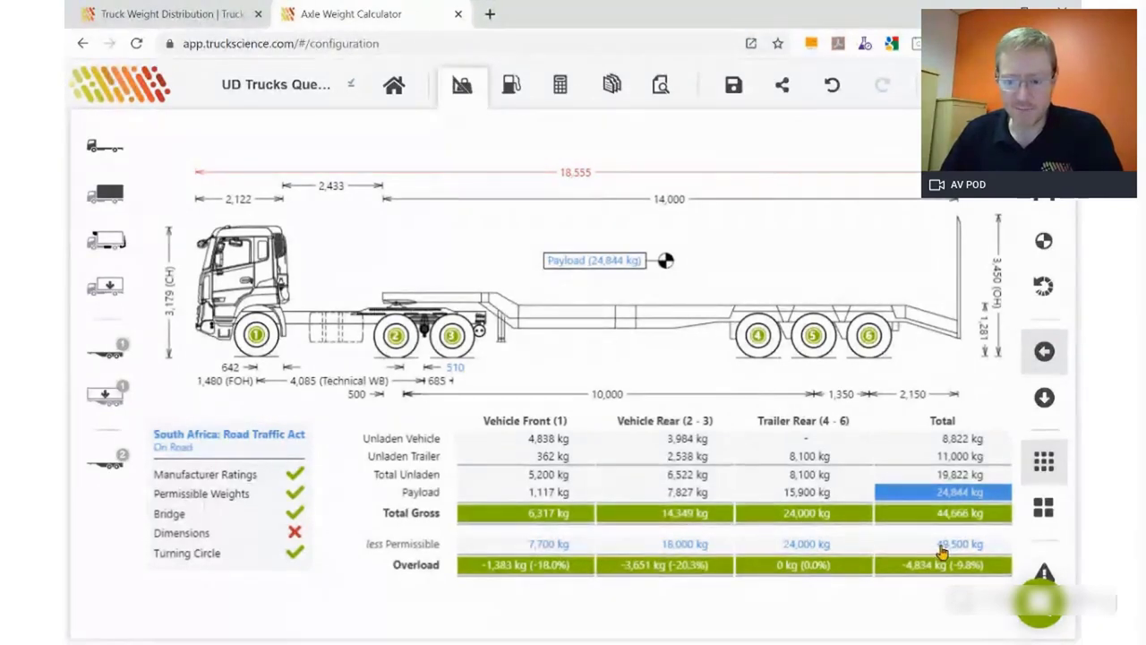
left_click_drag(399, 306, 392, 305)
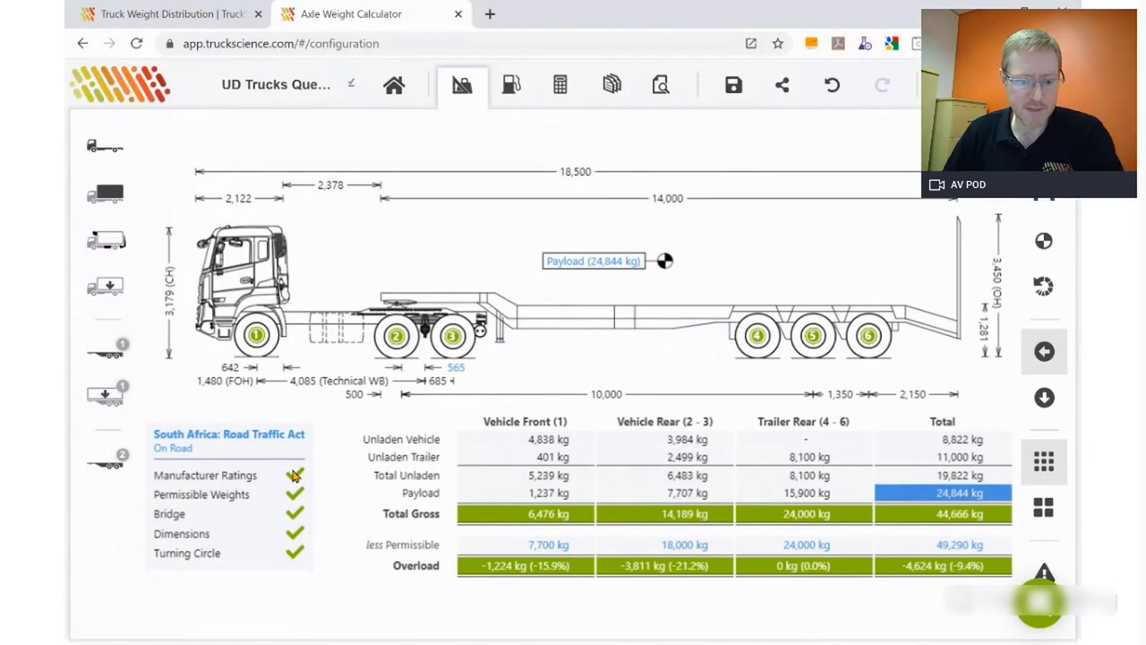
- Open the first trailer's payload settings and specify the payload as Detailed Payload
mouse_move(617, 261)
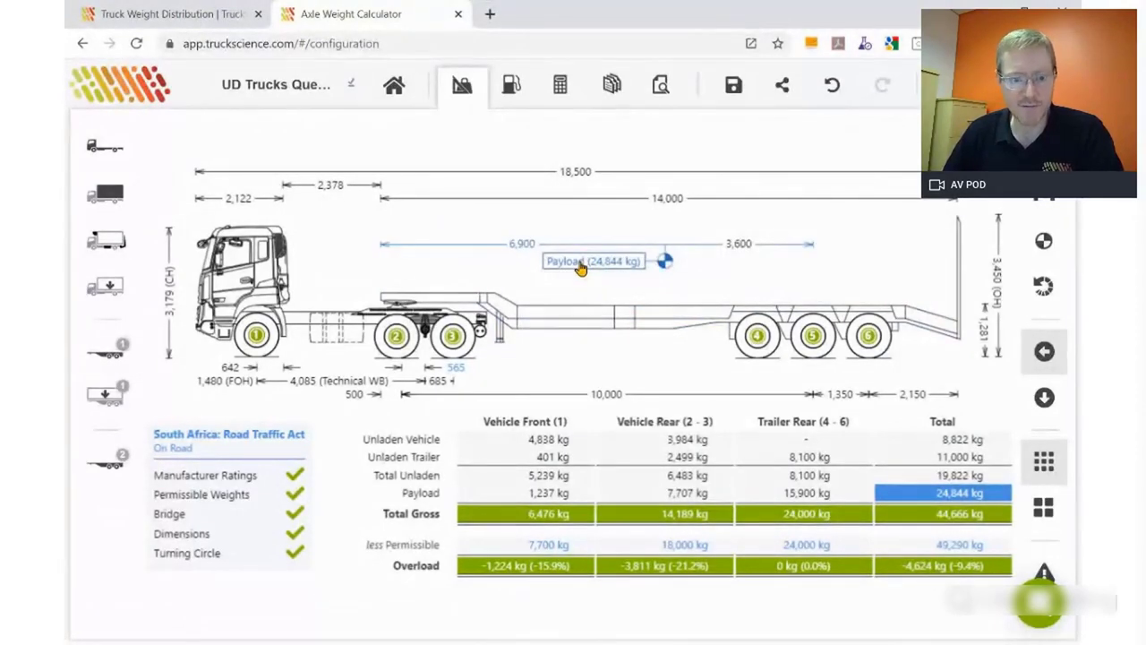
left_click_drag(581, 268, 102, 396)
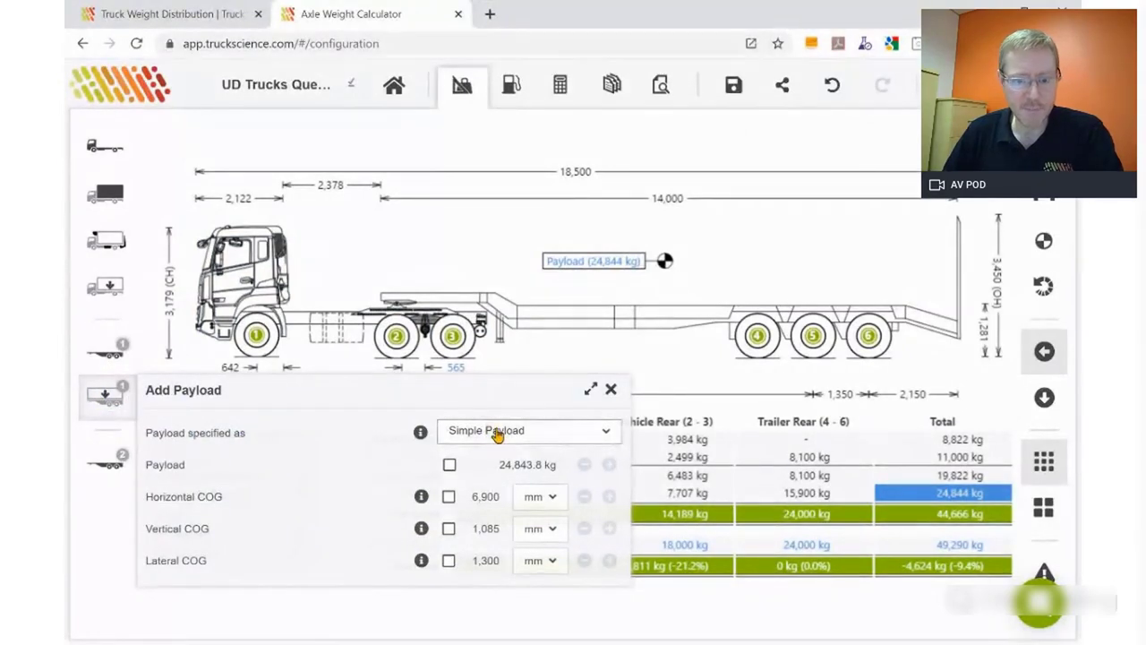
left_click(605, 434)
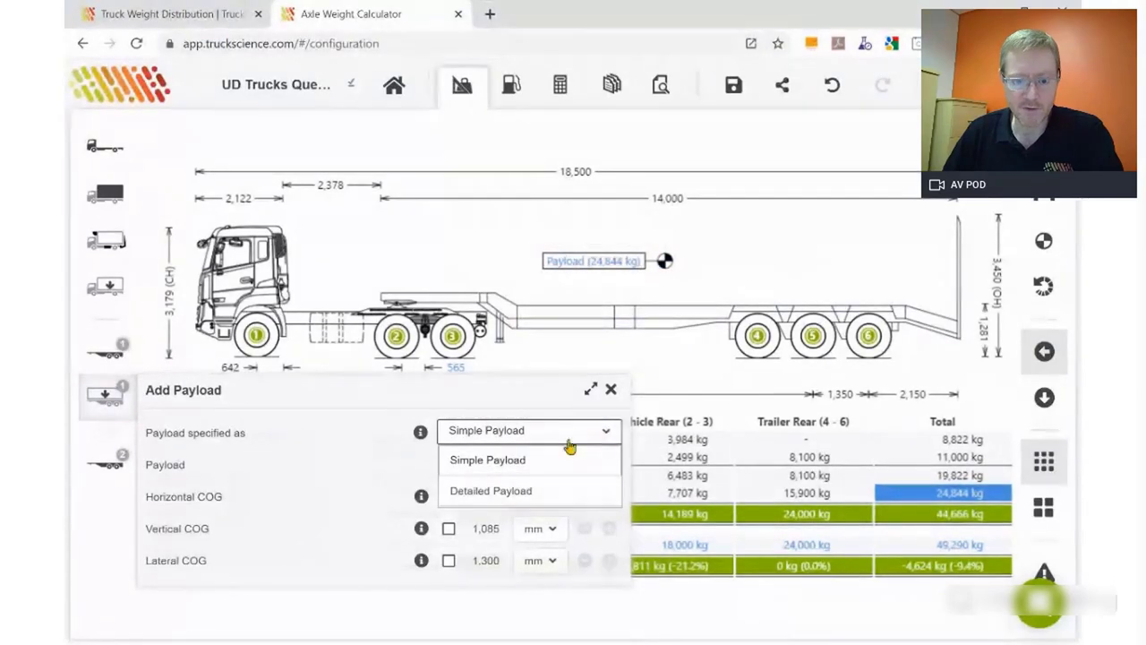
left_click(469, 493)
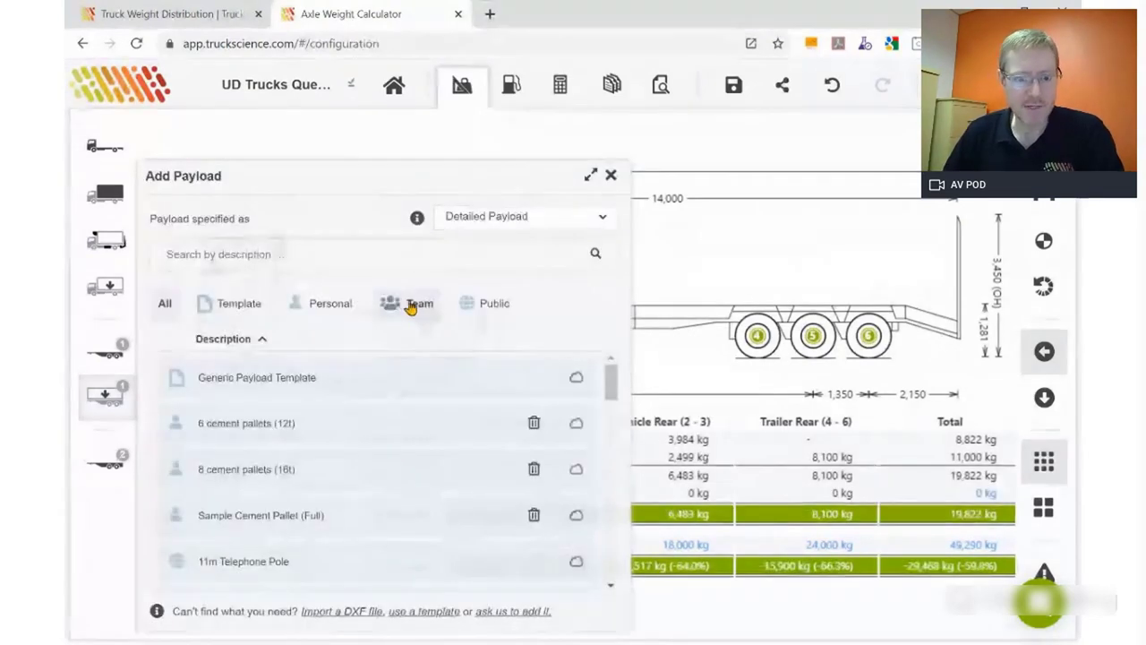
- Search the public payloads for "digg" and add the KOMATSU PC450-8 Digger to the trailer
left_click(485, 309)
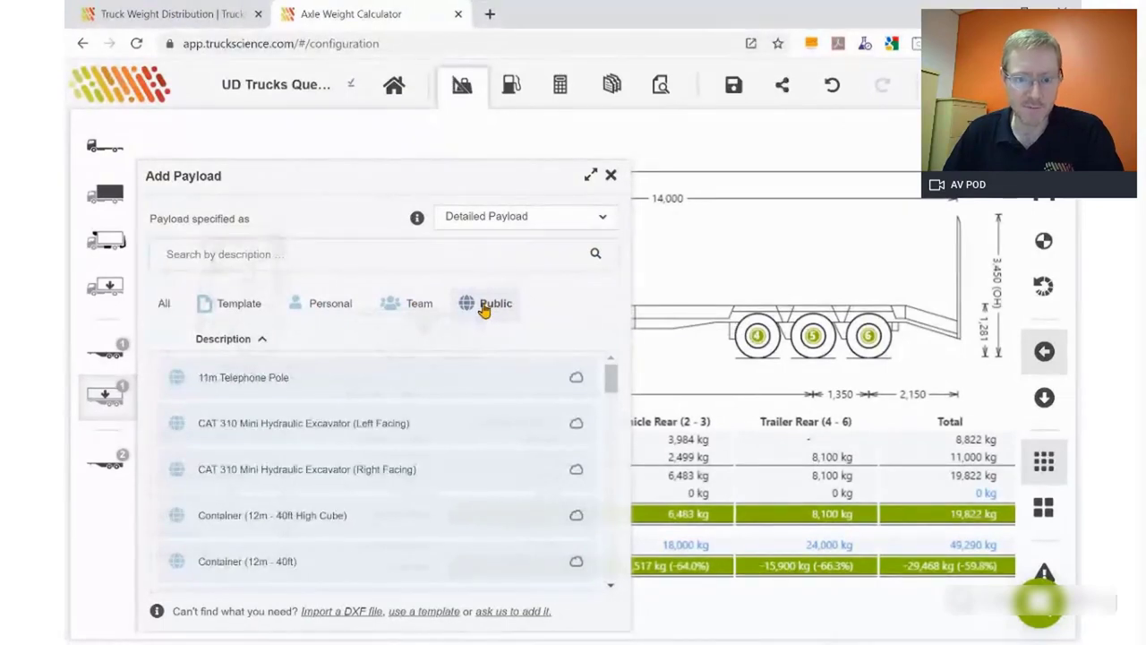
left_click(238, 257)
type("digg")
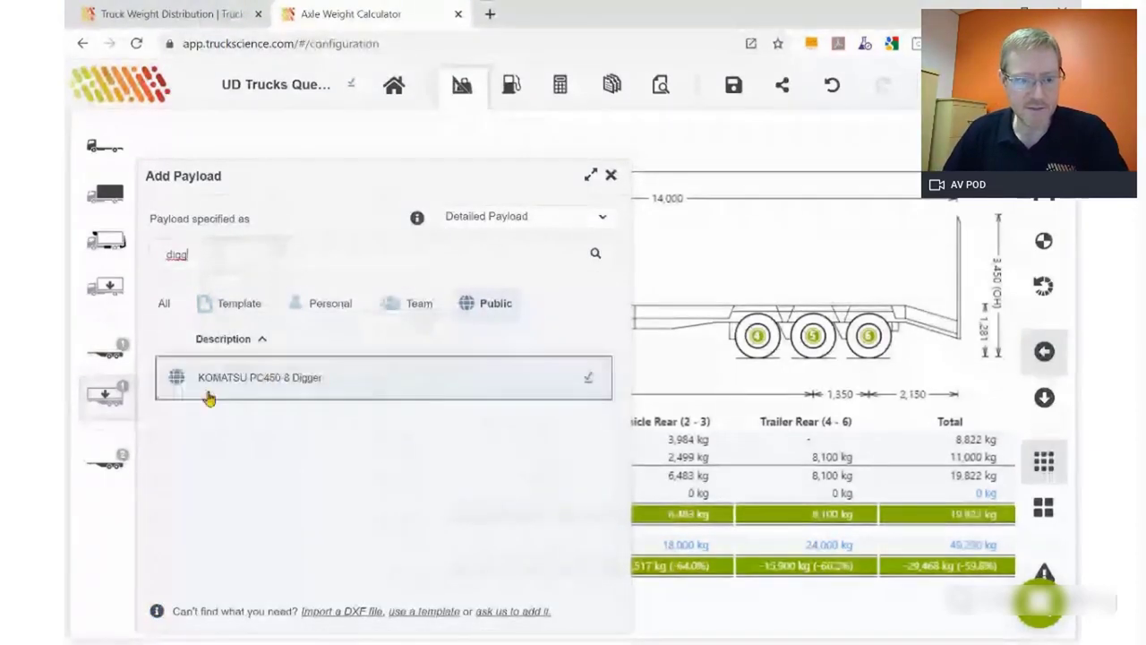
left_click(264, 379)
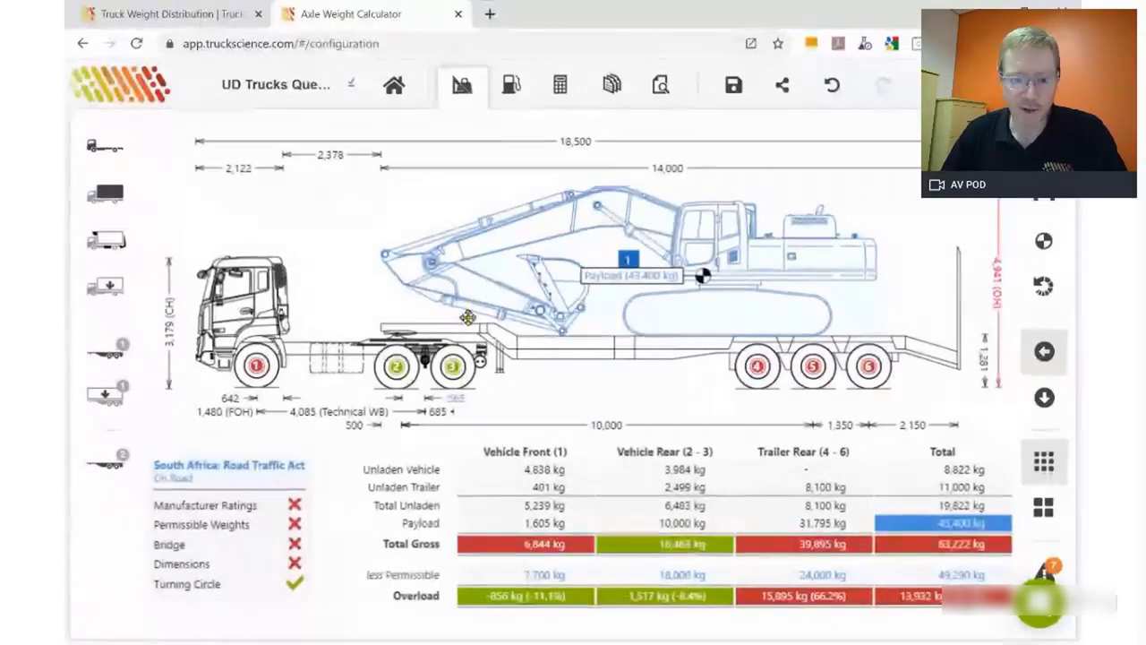
- Open the Komatsu digger payload's details and remove it from the trailer
left_click(636, 277)
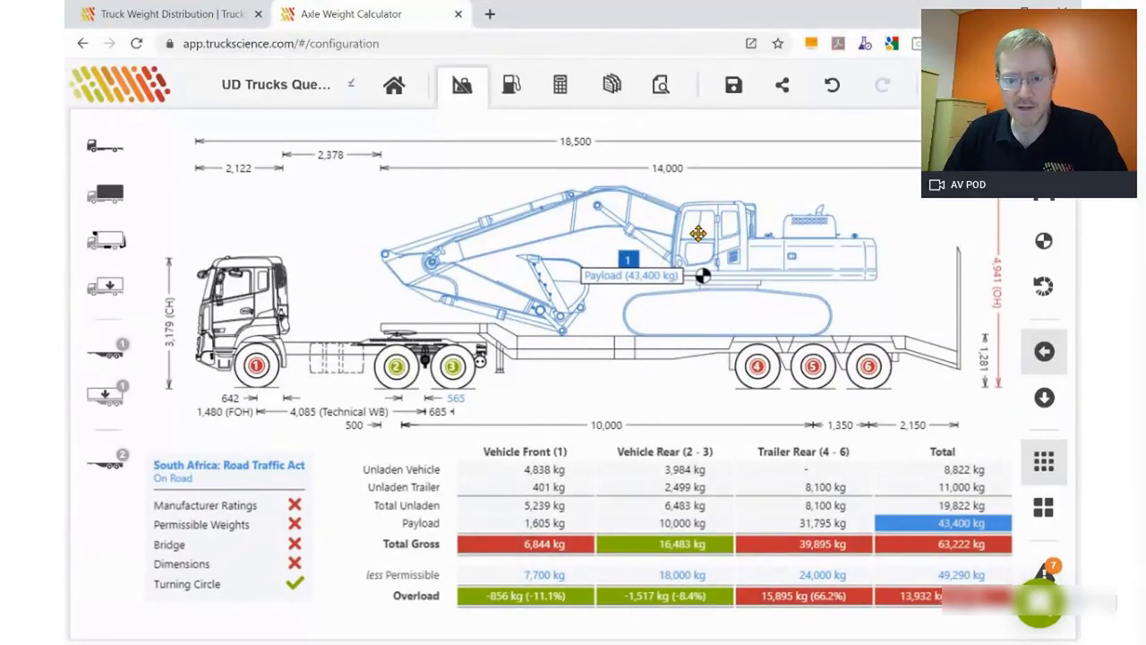
double_click(698, 233)
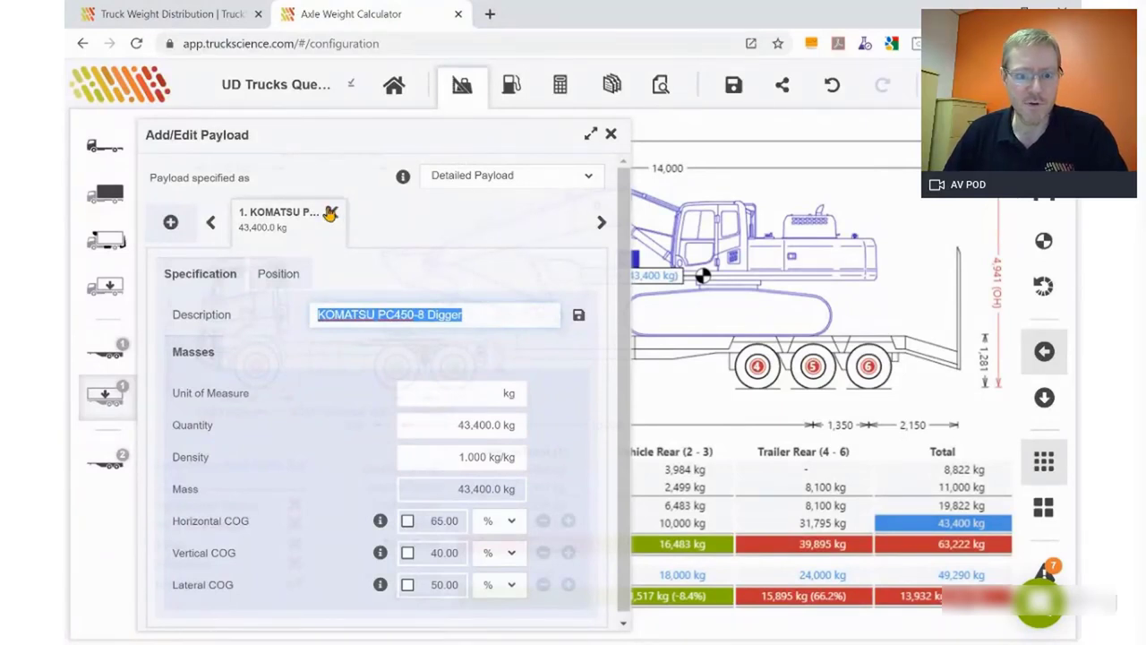
left_click(330, 213)
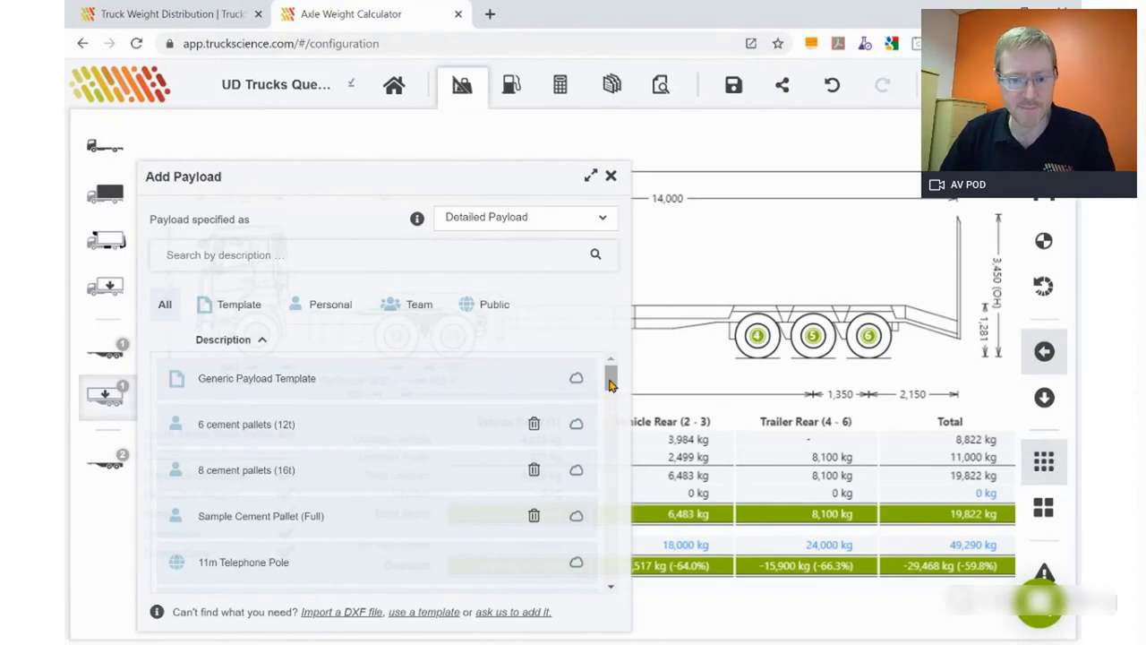
- Start importing a custom payload from DXF and upload Cat 310 Excavator.DXF as its side view
scroll(609, 384, "down", 1)
scroll(609, 383, "up", 1)
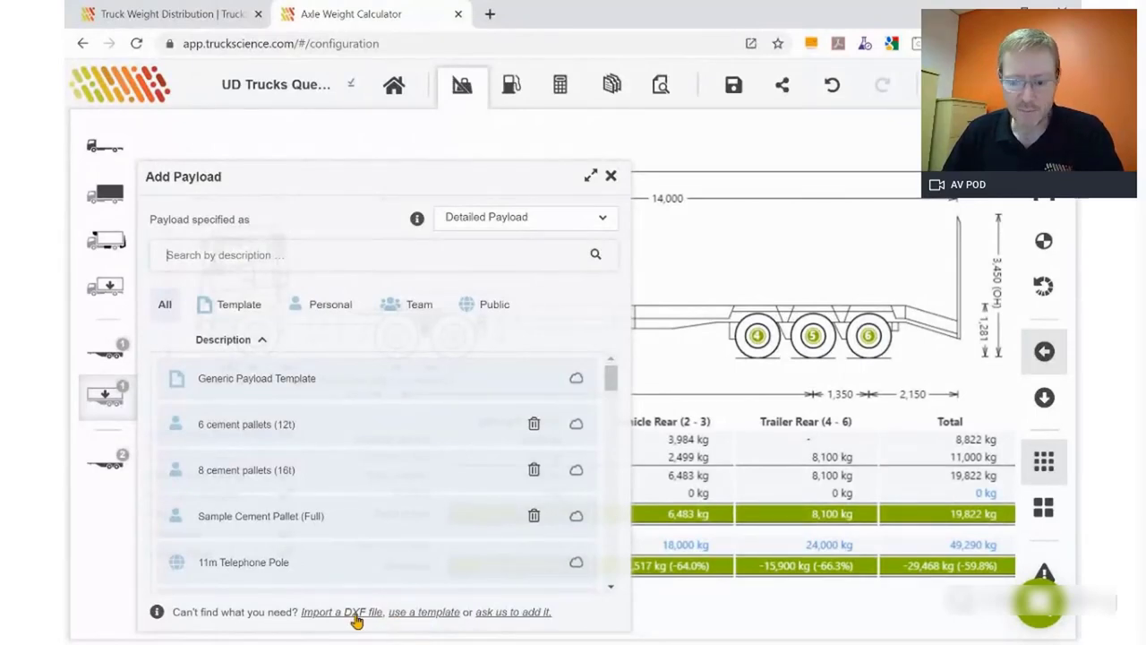
left_click(354, 612)
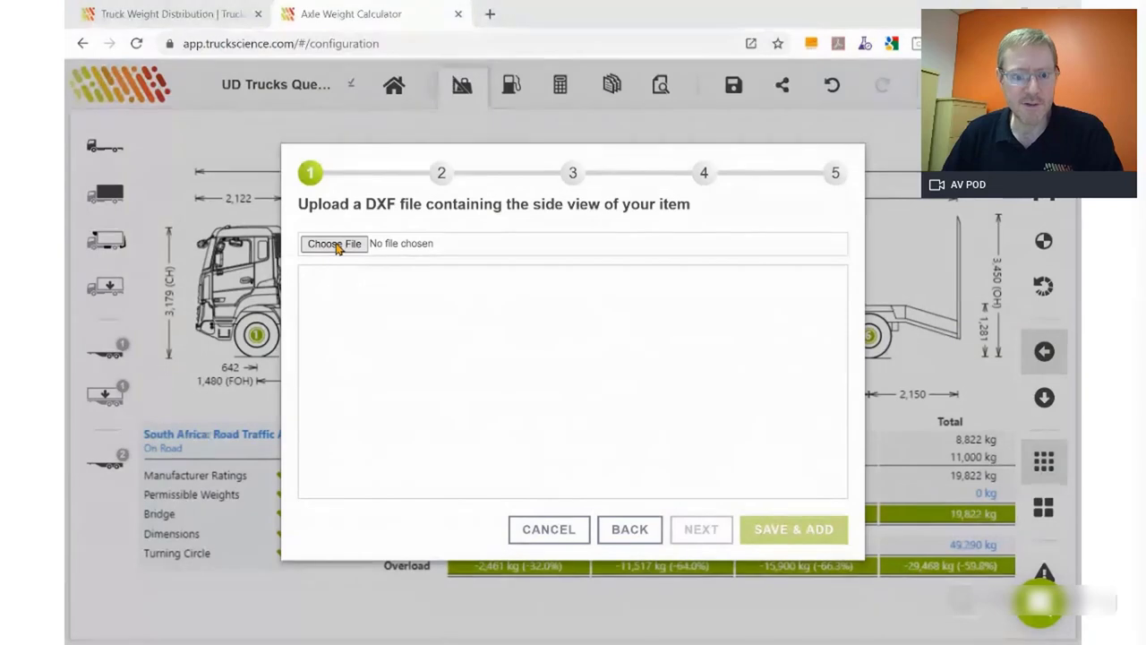
left_click(337, 245)
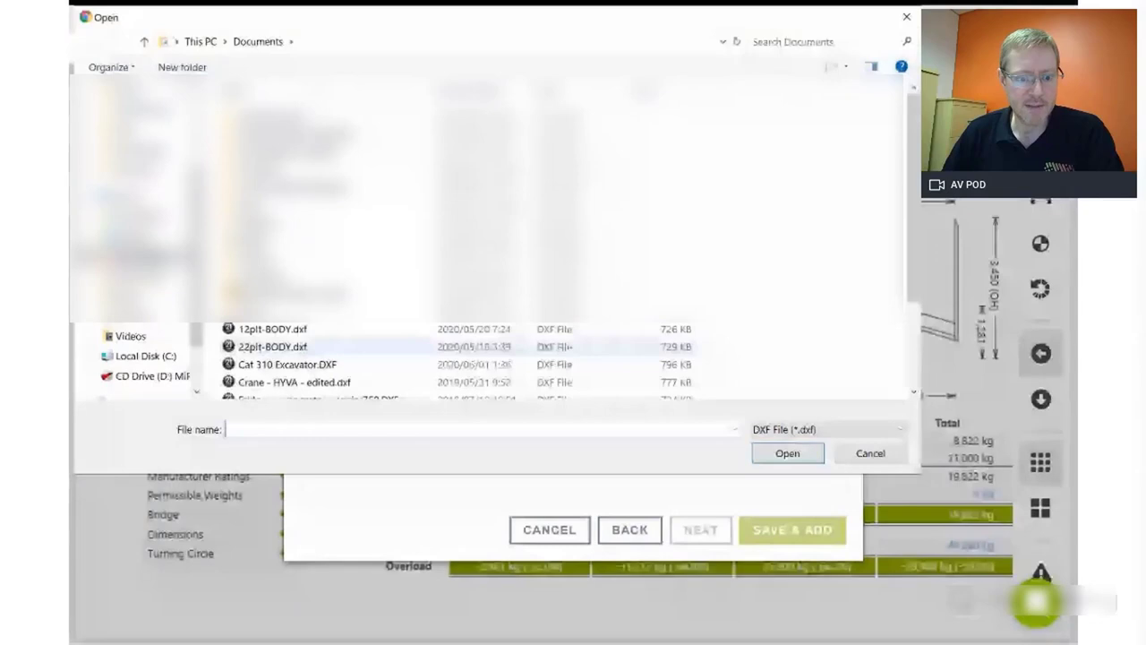
left_click(283, 369)
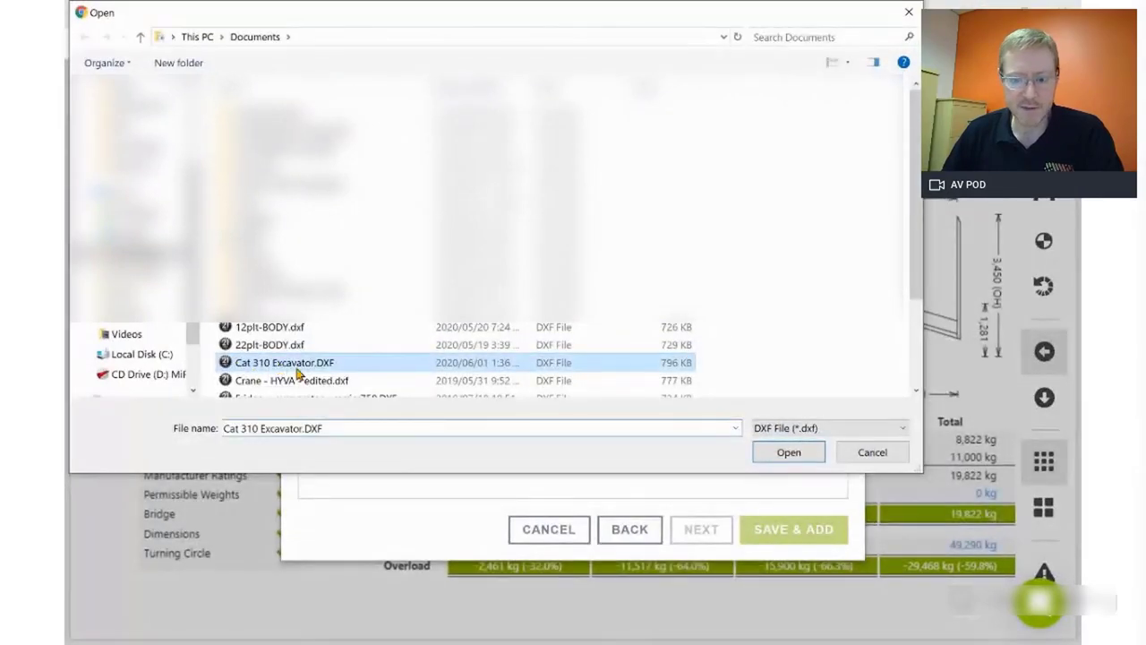
left_click(779, 455)
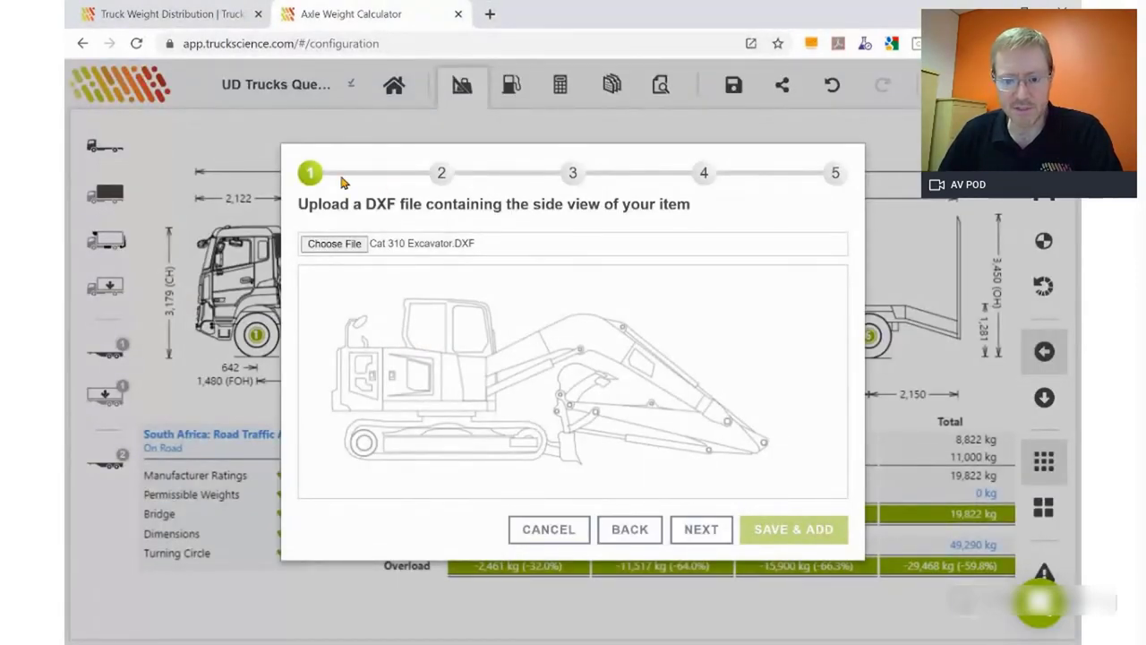
- Adjust the excavator drawing's position relative to the (0,0) origin and accept the placement
left_click(688, 530)
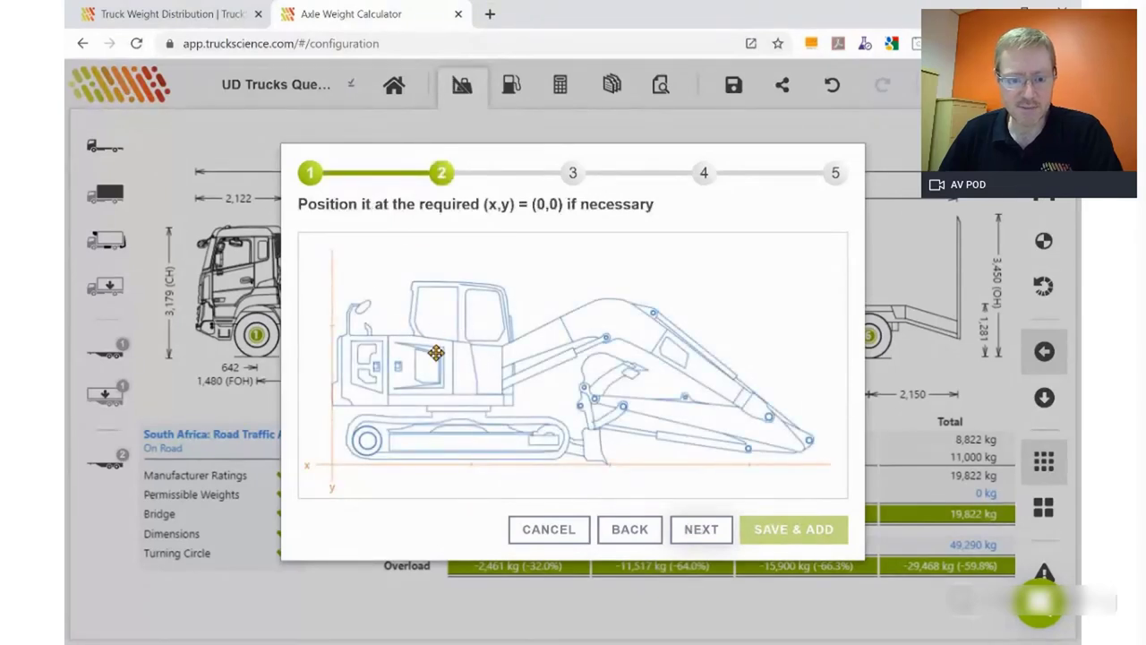
mouse_move(435, 354)
left_mouse_down()
mouse_move(487, 345)
mouse_move(443, 351)
mouse_move(436, 375)
mouse_move(439, 366)
left_mouse_up()
left_click(701, 529)
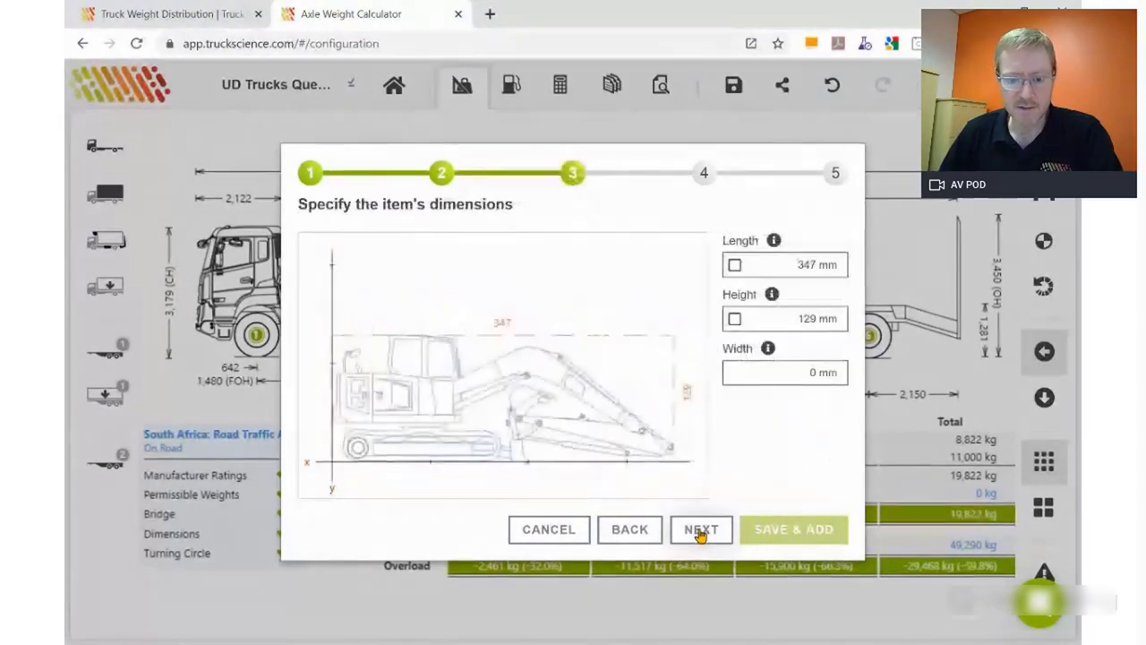
- Set the excavator's length to 7,700 mm, scaling its height with it, and its width to 2,400 mm
left_click(734, 266)
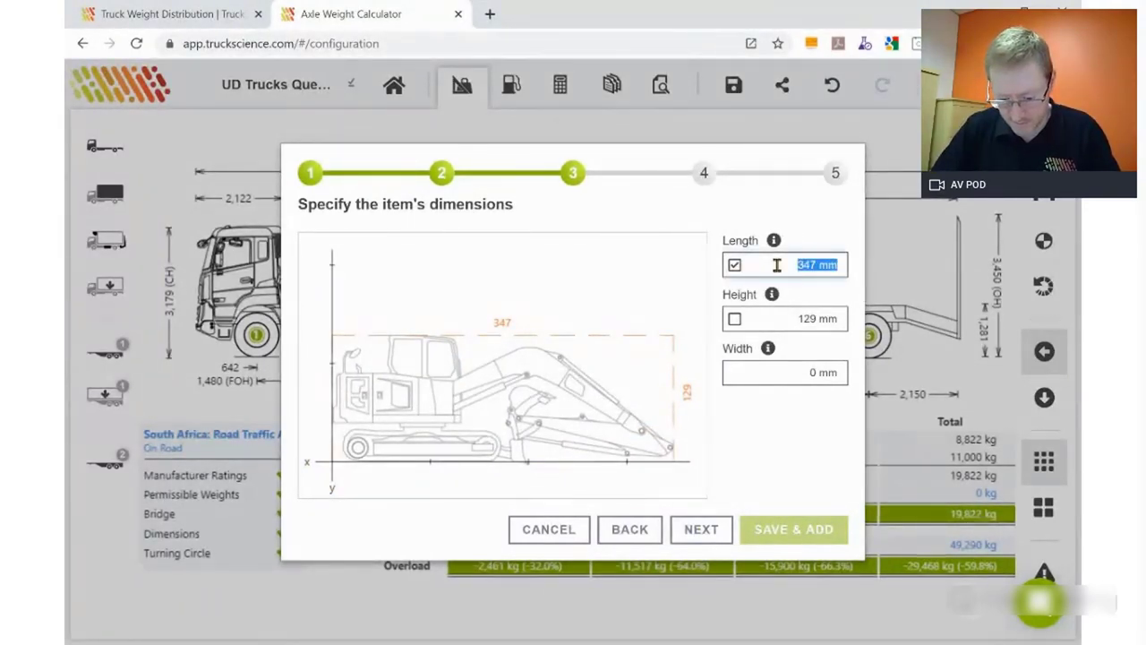
type("7700")
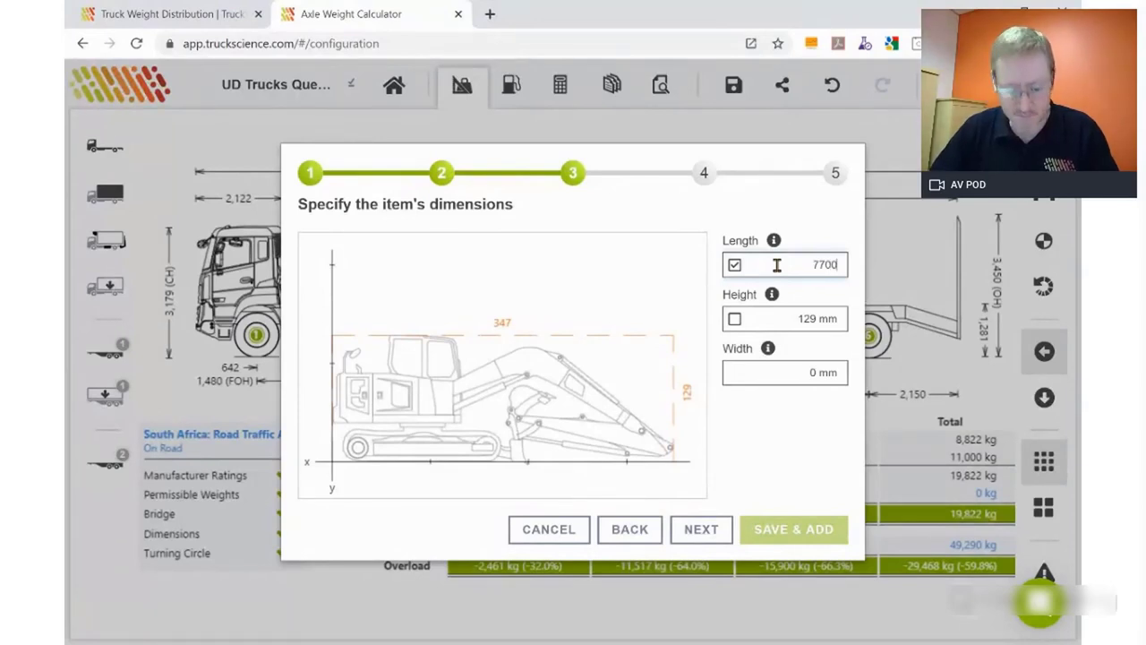
key("Tab")
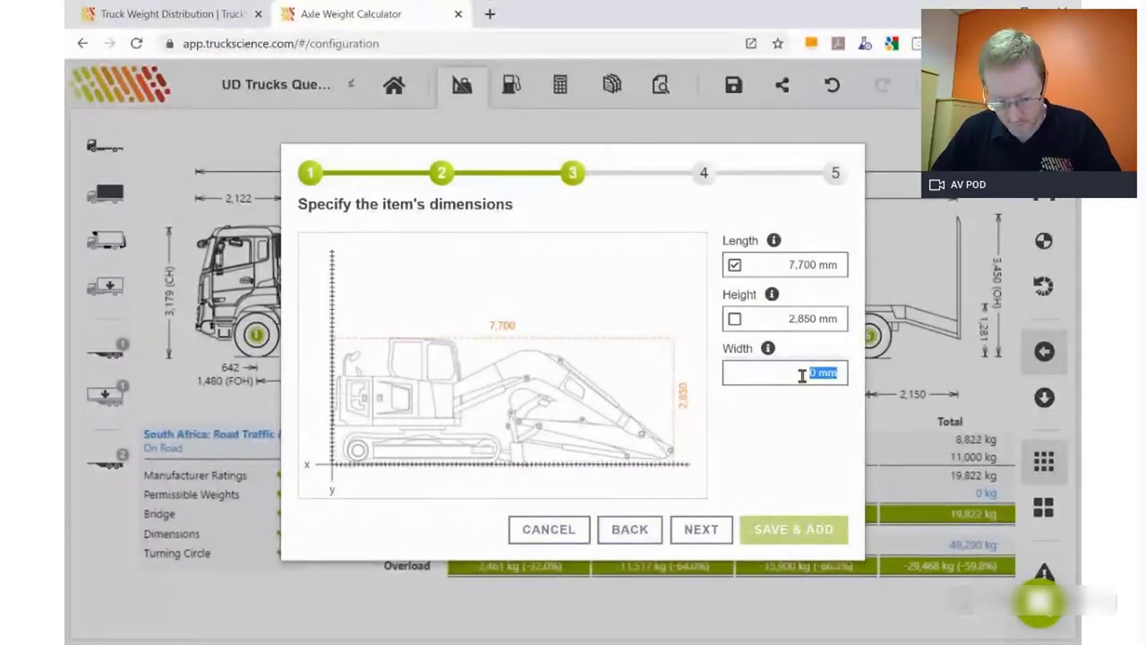
type("2400")
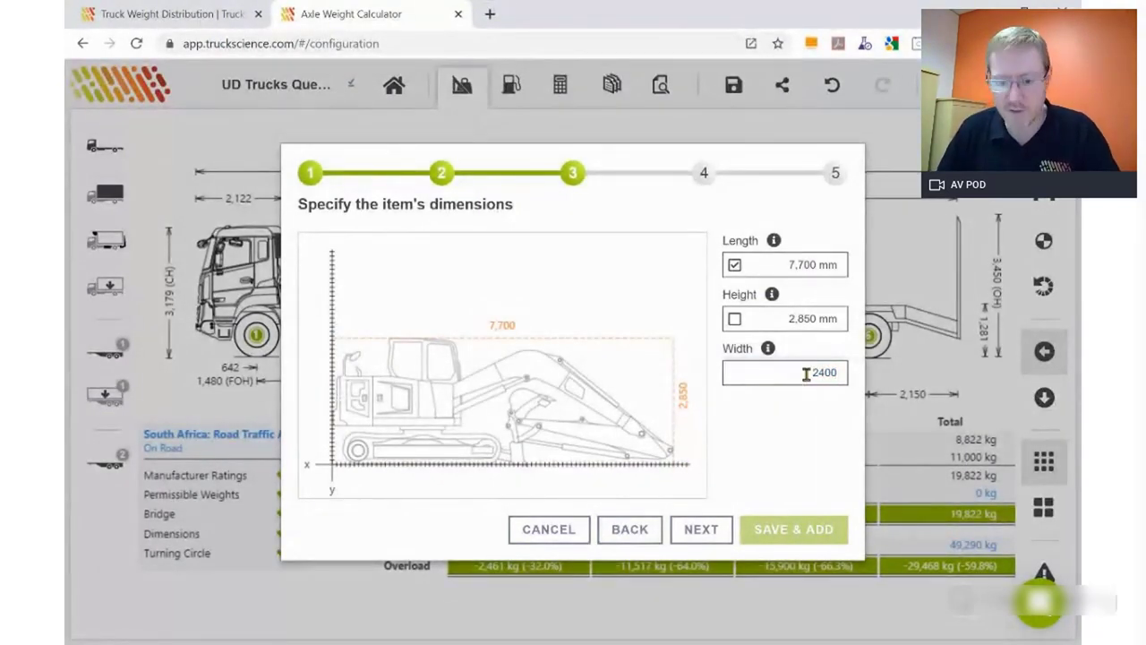
key("Tab")
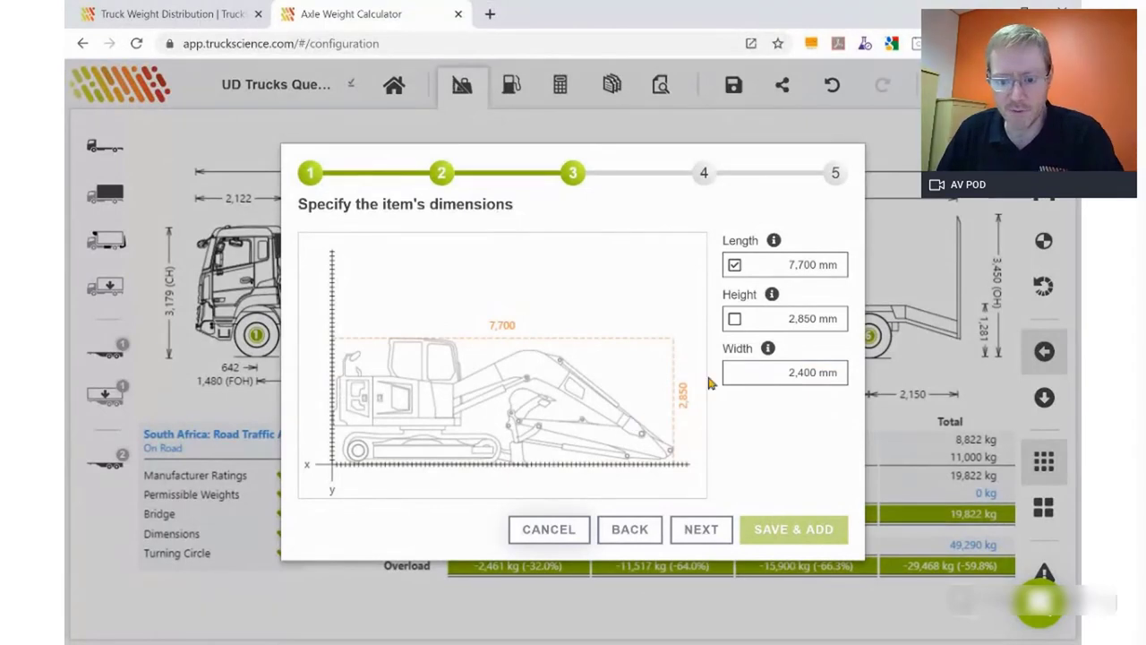
left_click(702, 532)
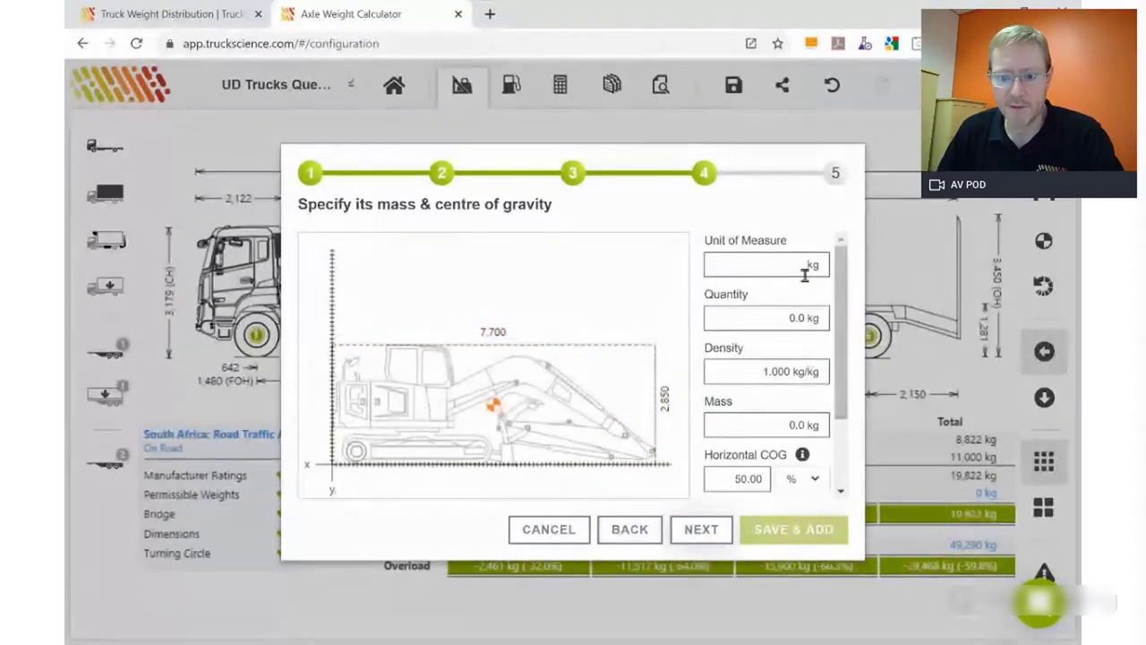
- Set the excavator's quantity to 28000 kg, keeping the density of 1.000 kg/kg
left_click(775, 319)
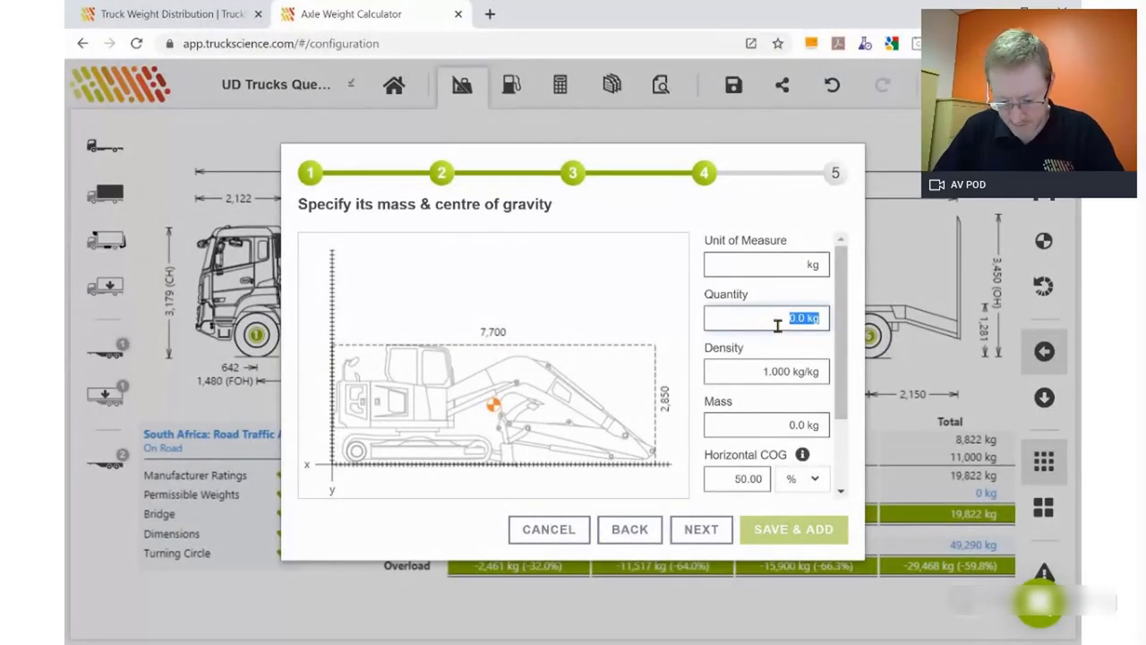
type("28000")
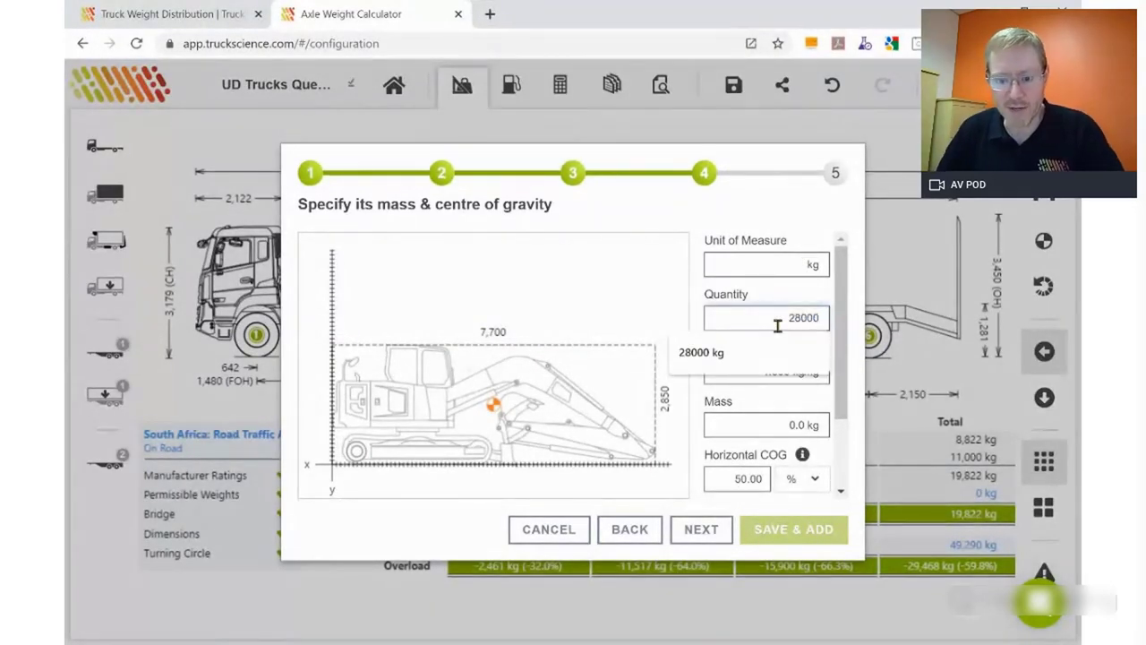
key("Tab")
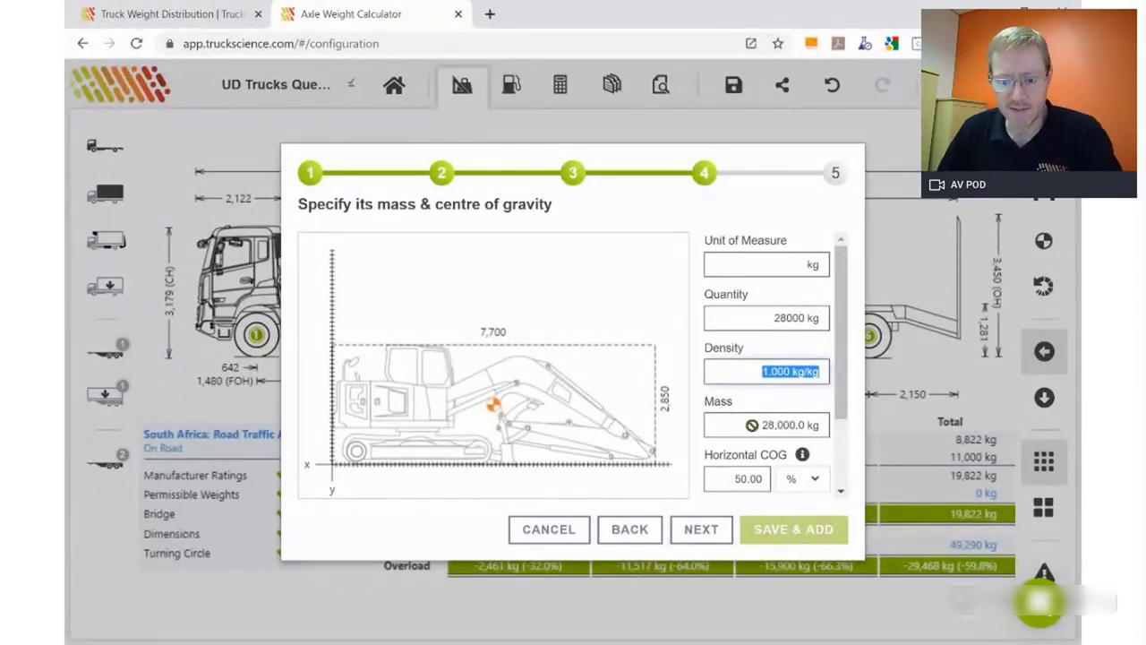
- Set the excavator's horizontal COG to 30% and its vertical COG to 40%, and proceed to naming
left_click_drag(843, 397, 838, 461)
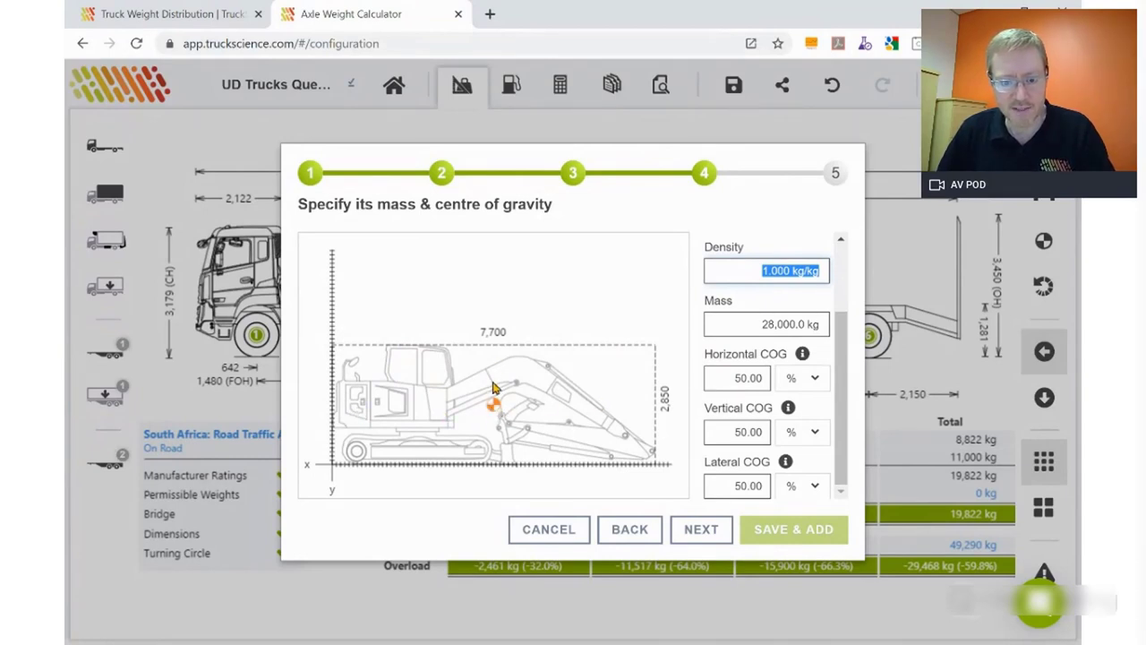
left_click(720, 379)
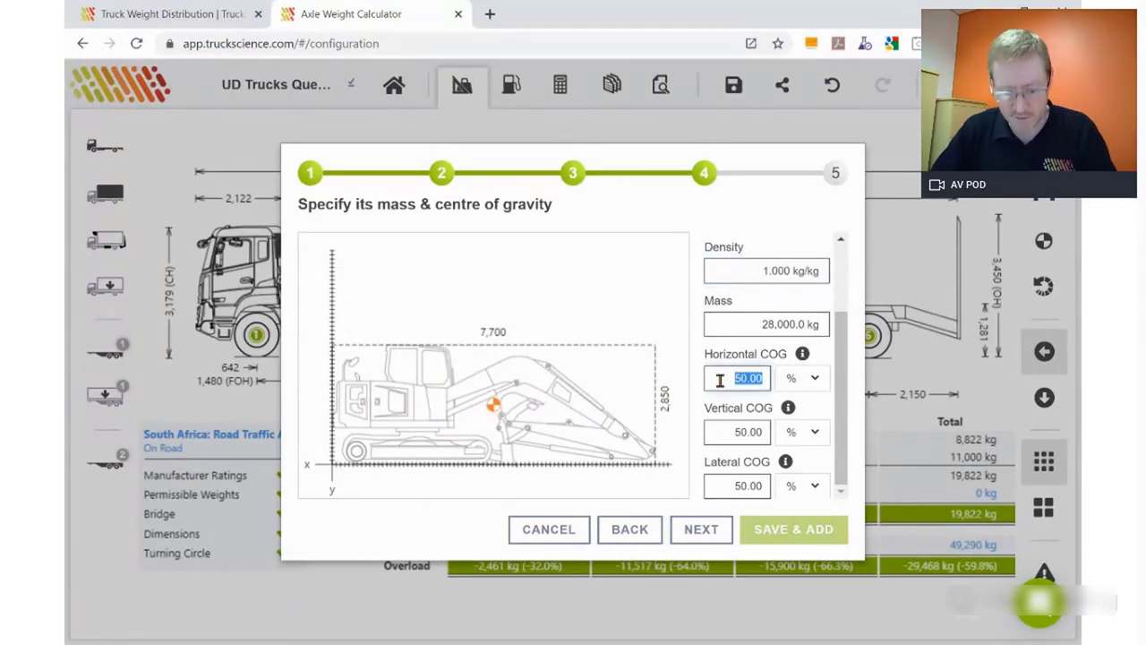
type("30")
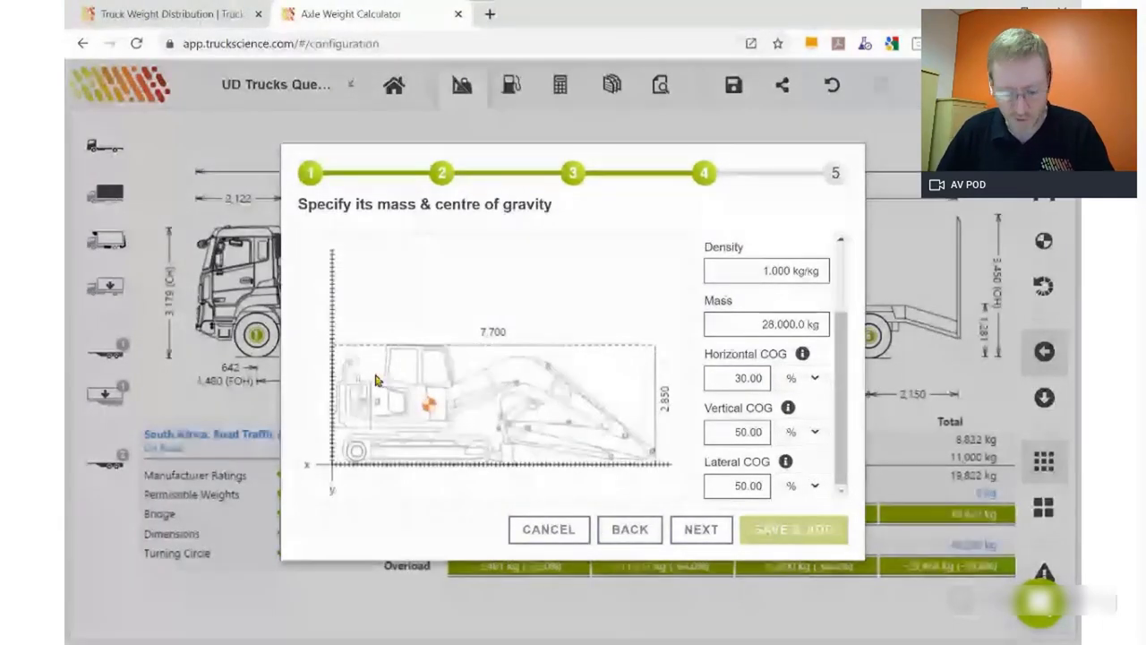
left_click(724, 430)
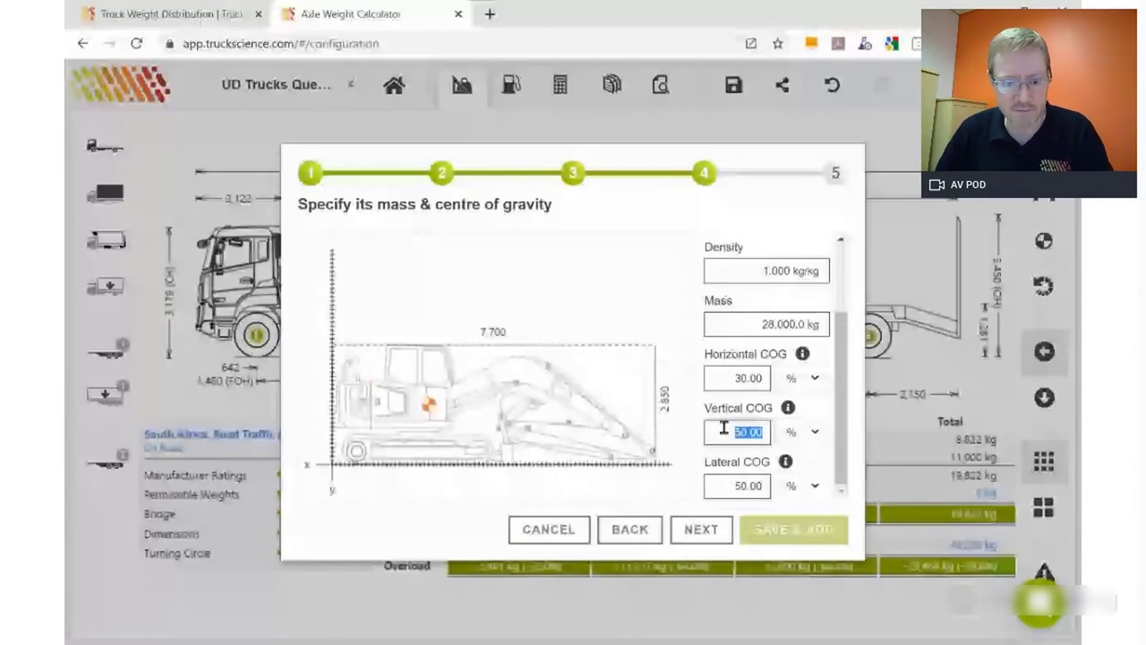
type("4")
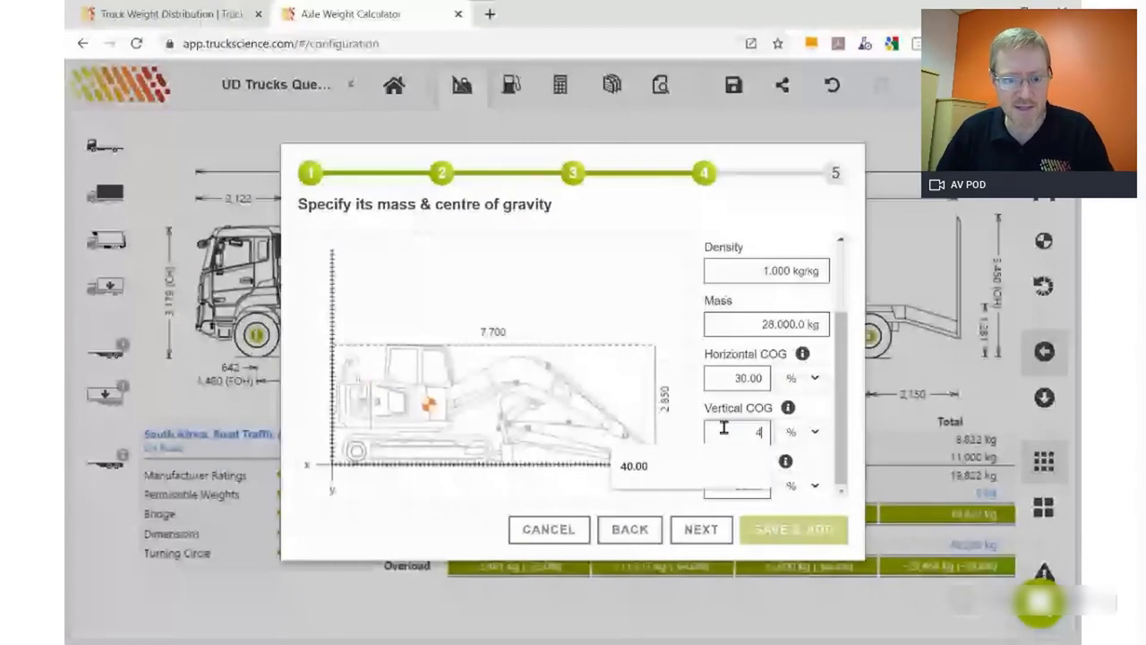
type("0")
left_click(429, 418)
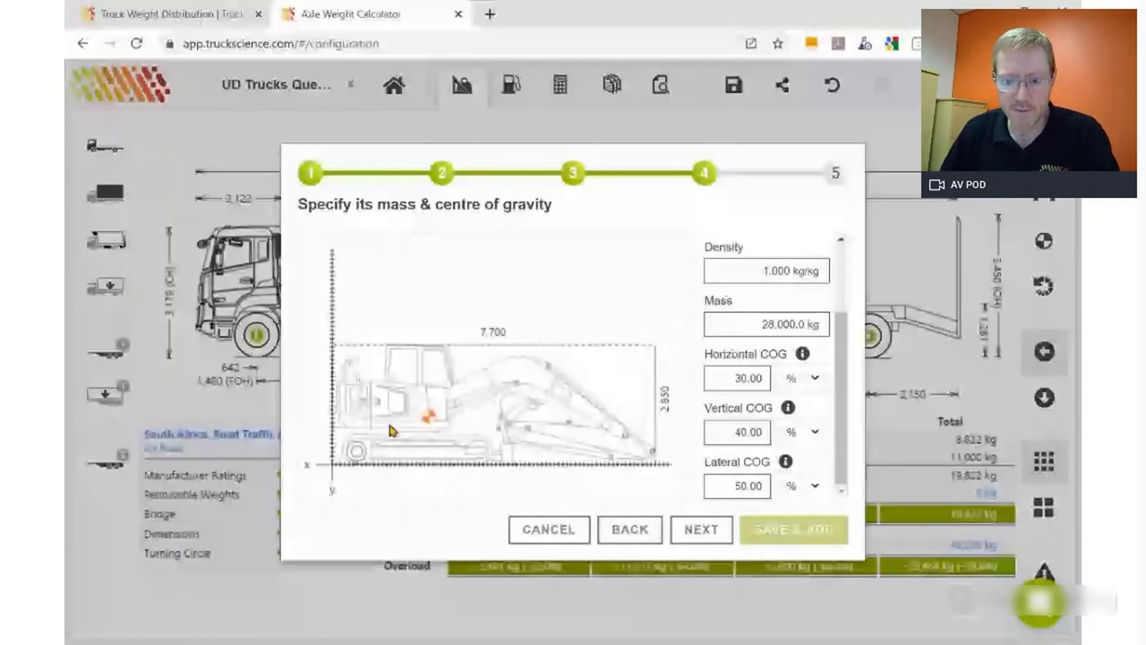
key("Return")
- Name the imported item "Cat 310 - demo", save it and add it as the trailer's payload
left_click(450, 249)
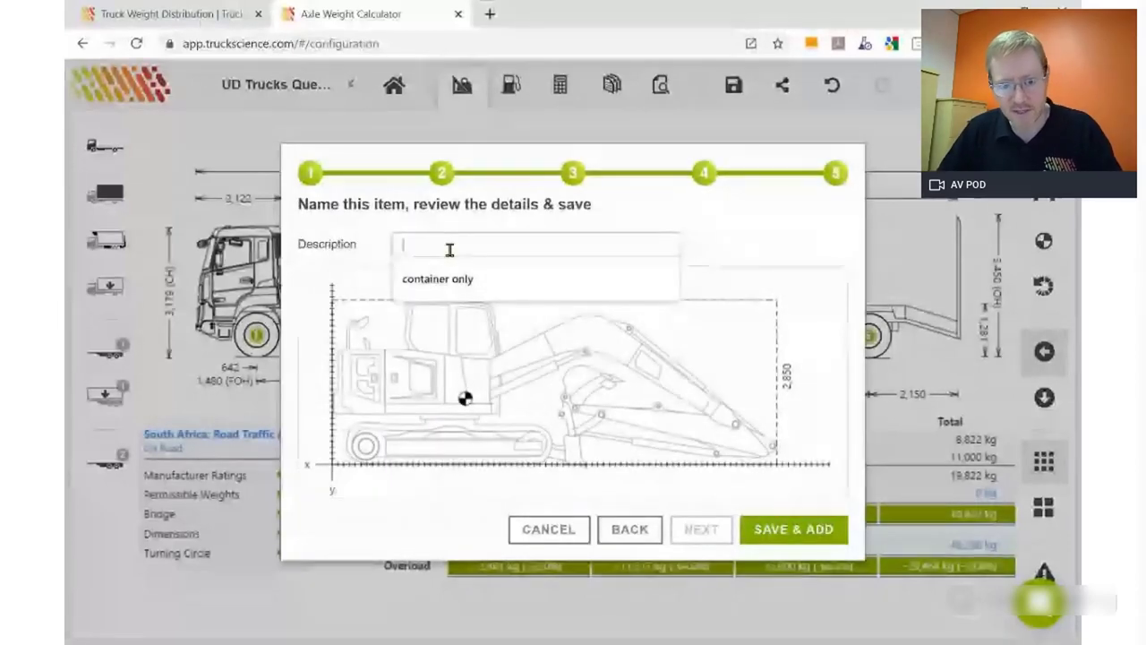
type("Cat")
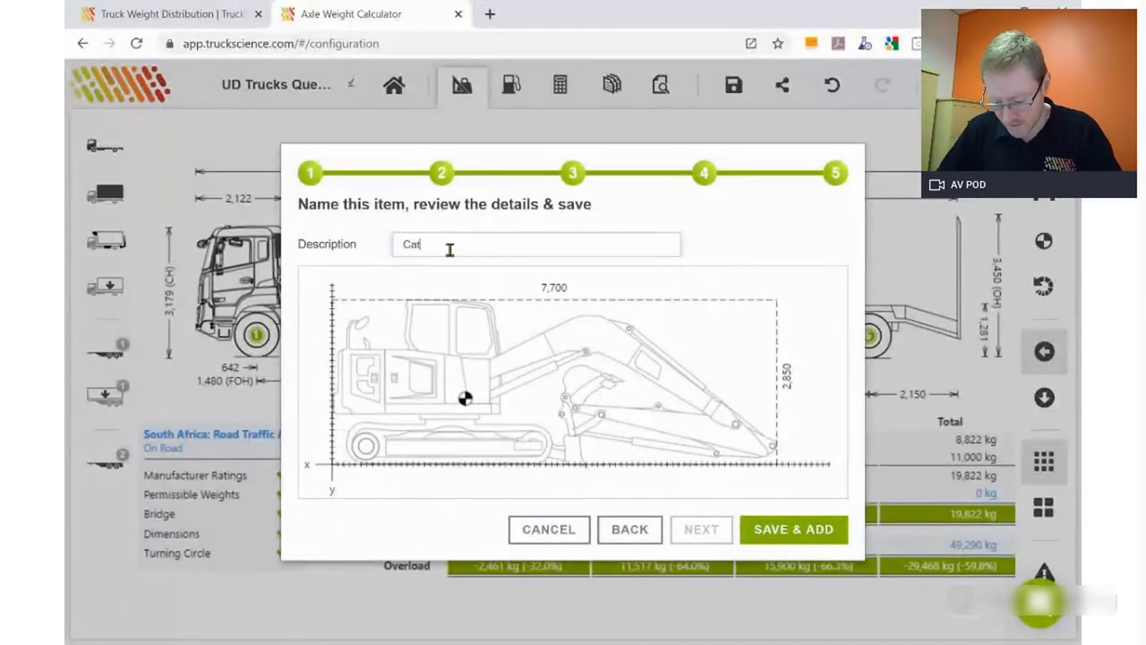
type(" 310 ")
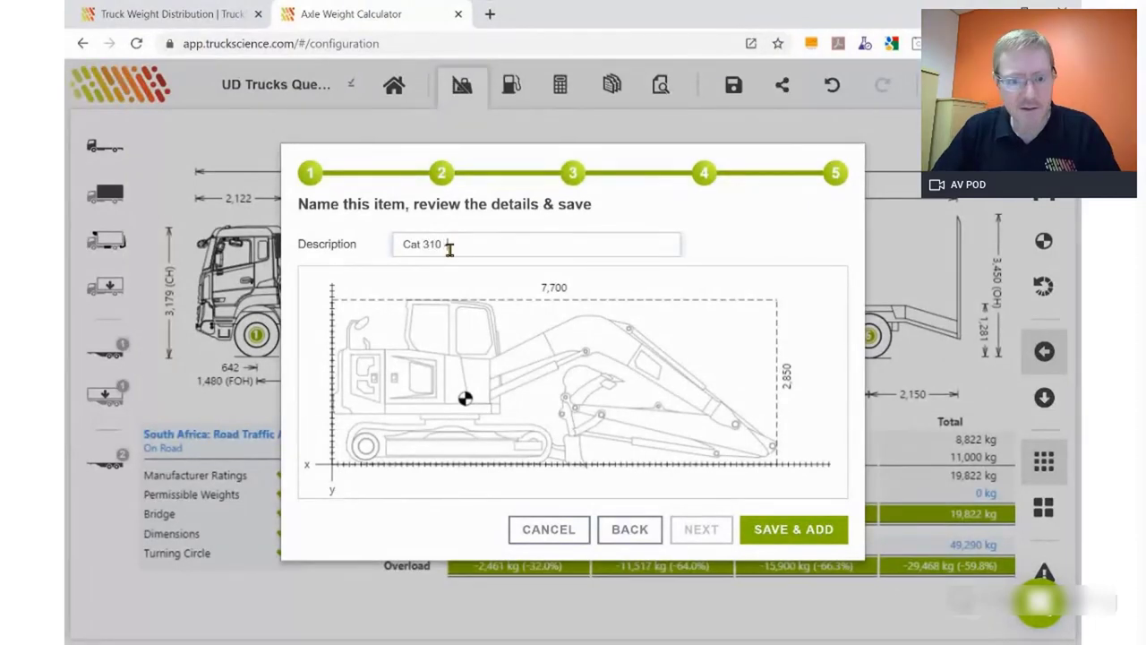
type("- demo")
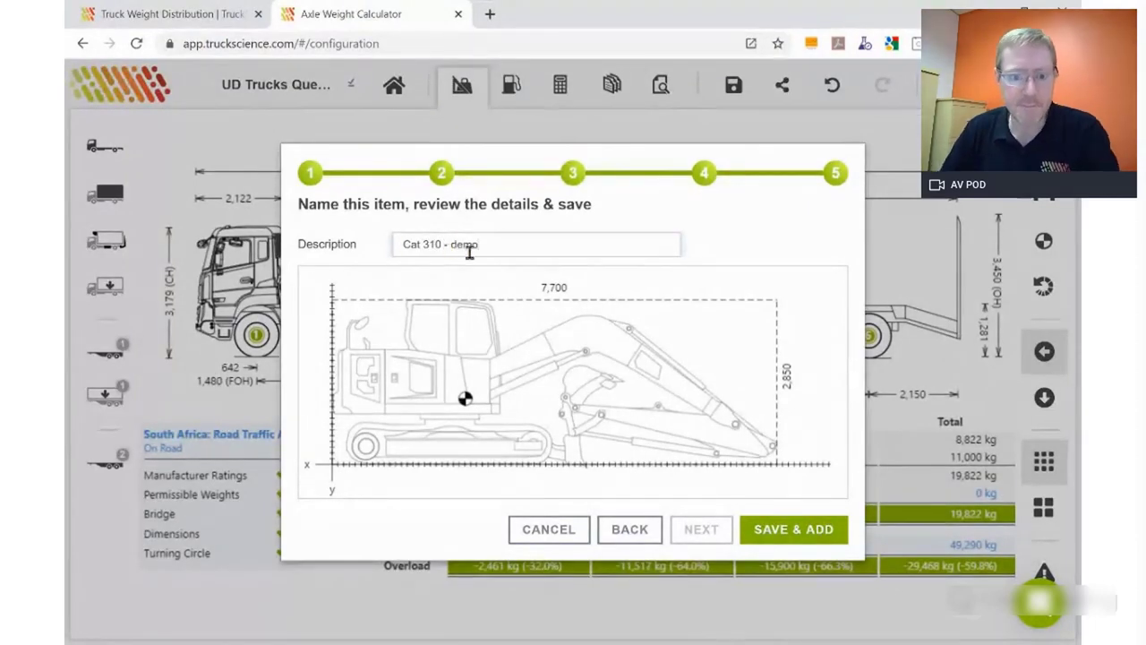
left_click(766, 529)
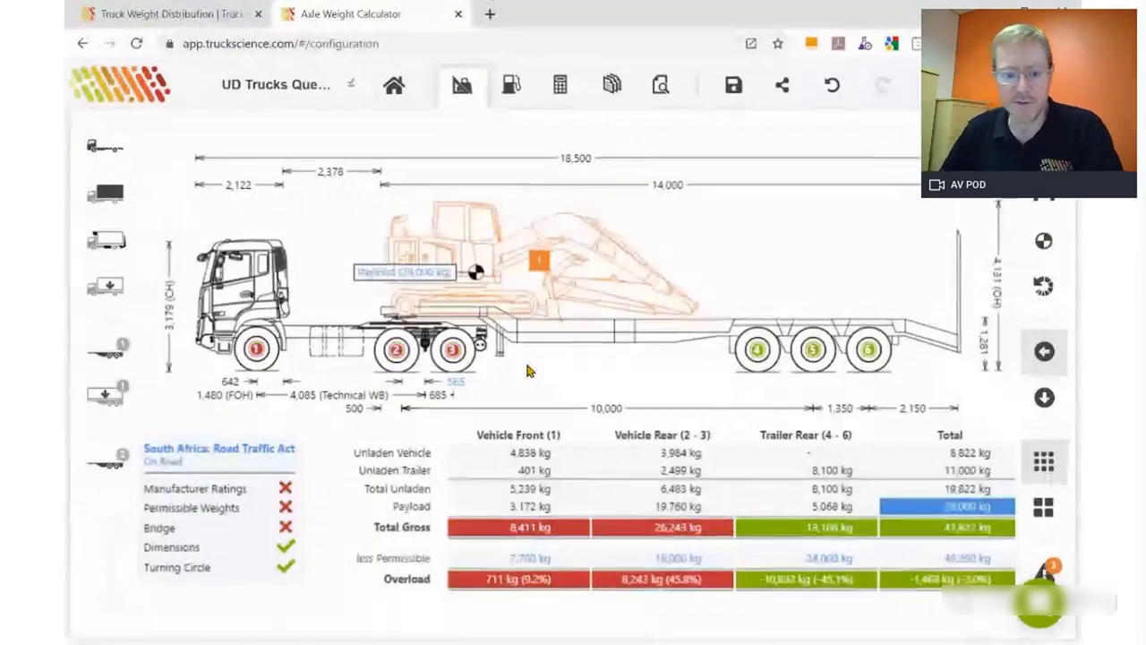
- Move the excavator payload rearward off the gooseneck onto the trailer's low deck
left_click(456, 253)
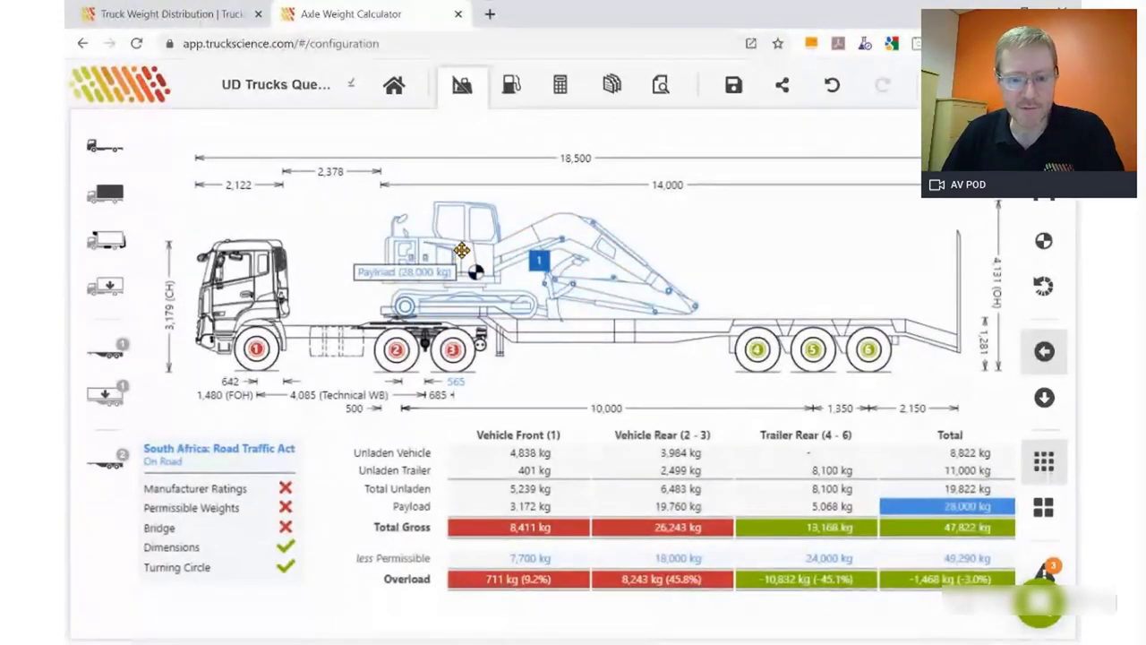
left_click_drag(456, 252, 658, 250)
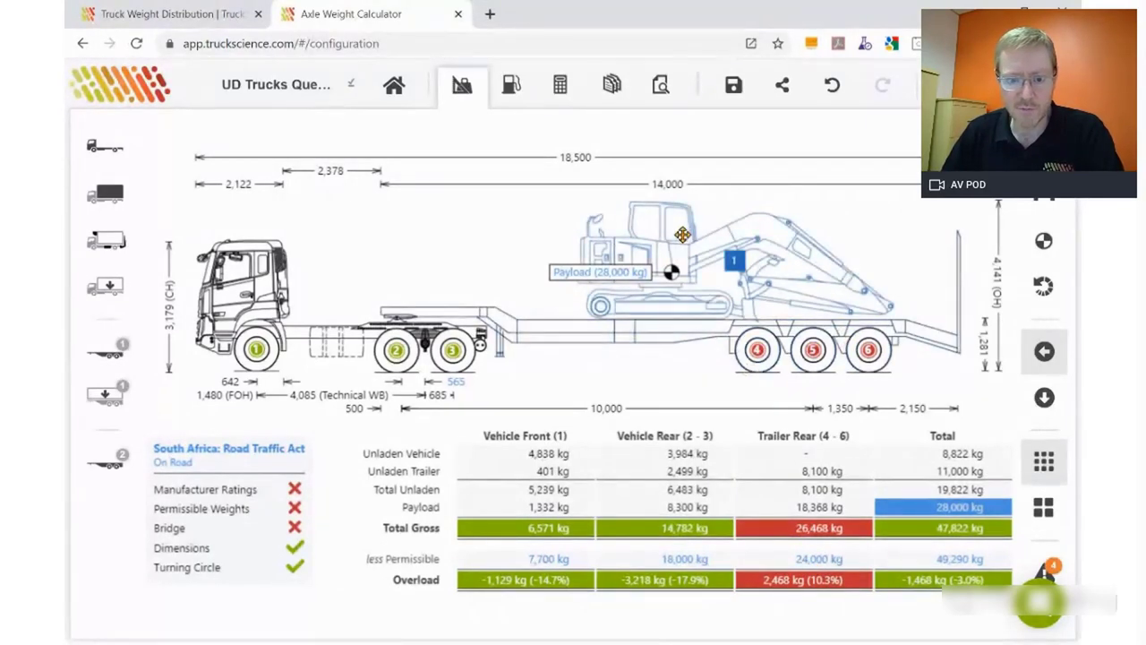
- Move the excavator payload forward along the trailer's low deck, fine-tune its position and review the overload warnings
mouse_move(683, 235)
left_mouse_down()
mouse_move(612, 233)
mouse_move(578, 285)
left_mouse_up()
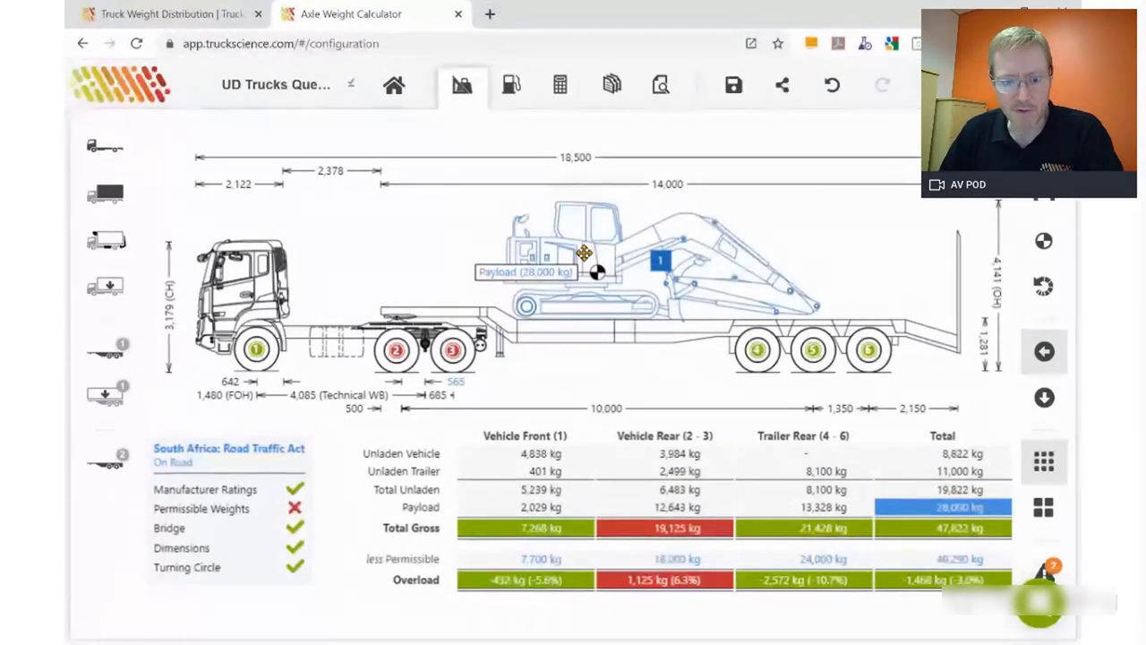
left_click_drag(583, 253, 598, 255)
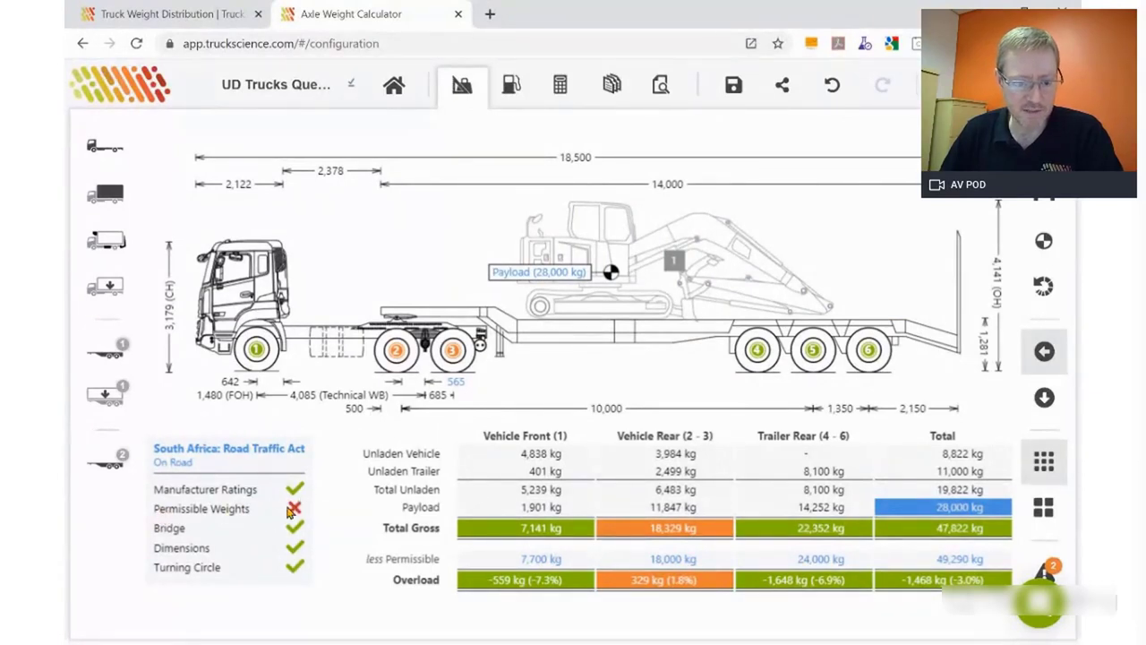
left_click(1047, 571)
left_click(448, 208)
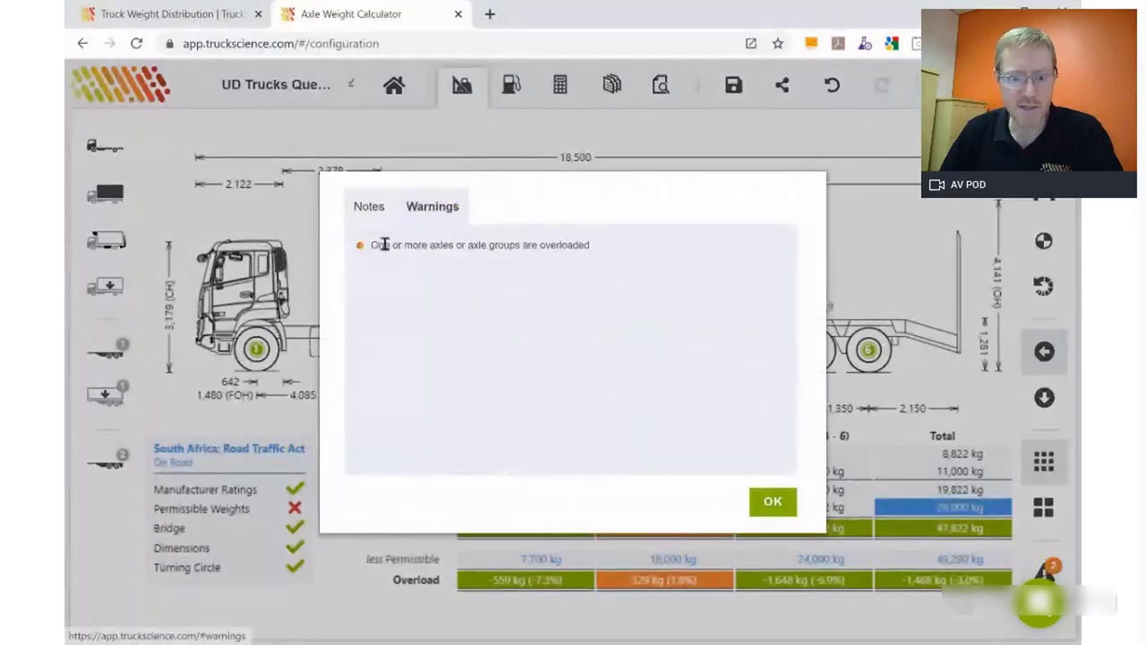
left_click(769, 502)
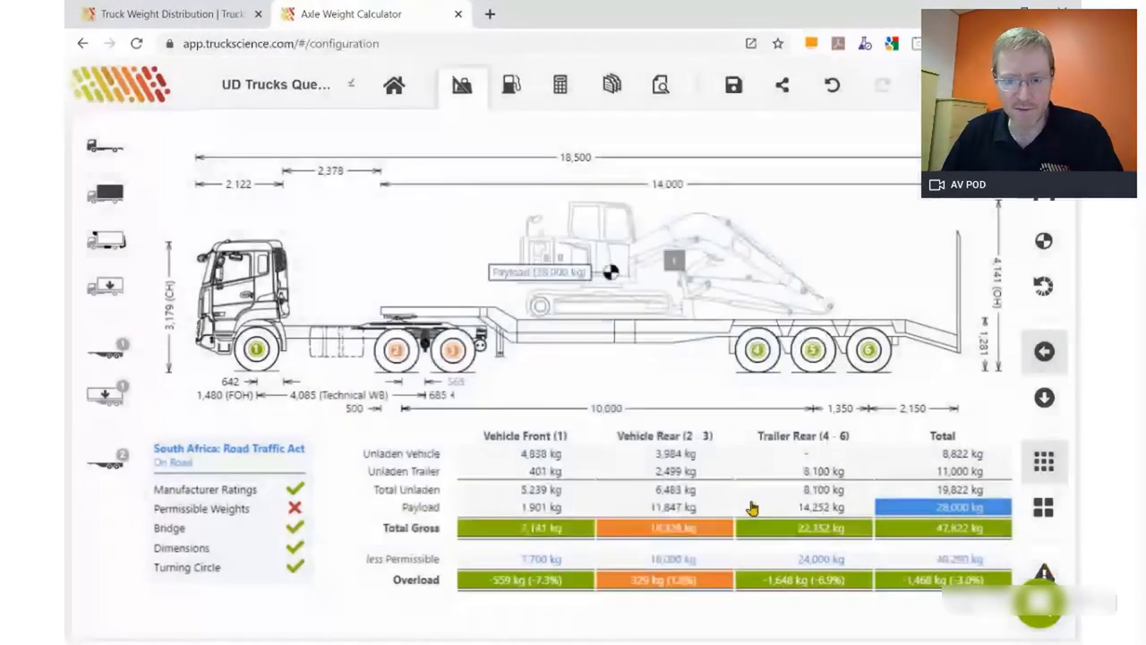
- Nudge the excavator slightly rearward to clear the rear axle overload, and try lifting it above the deck before resting it back
left_click(595, 246)
left_click_drag(595, 247, 605, 247)
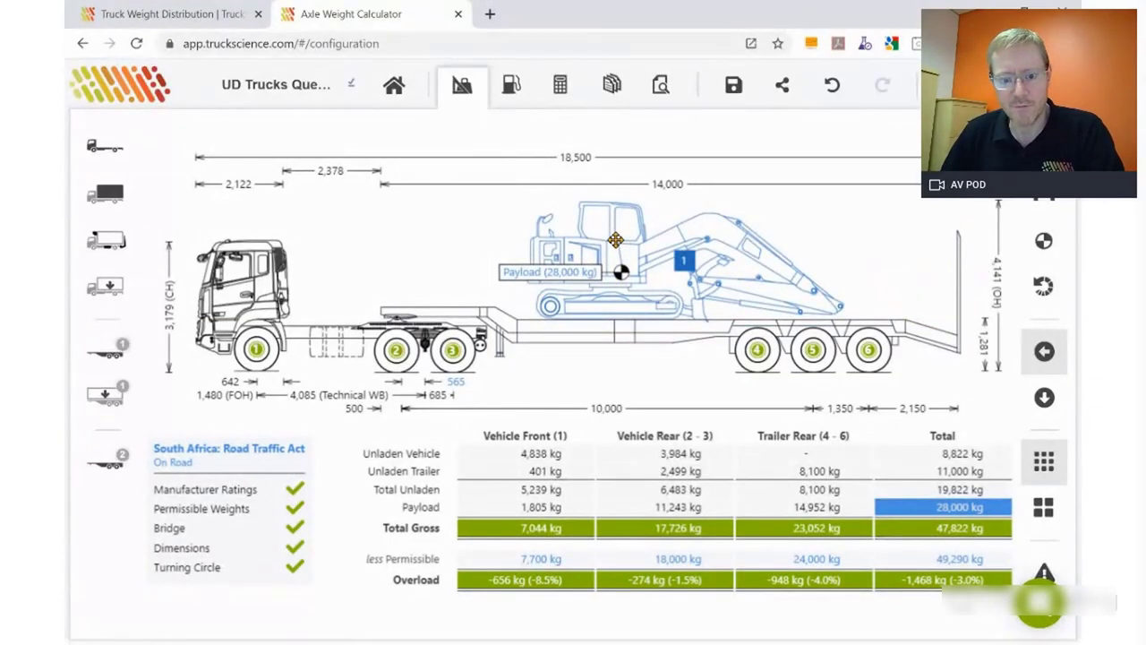
left_click_drag(614, 240, 615, 227)
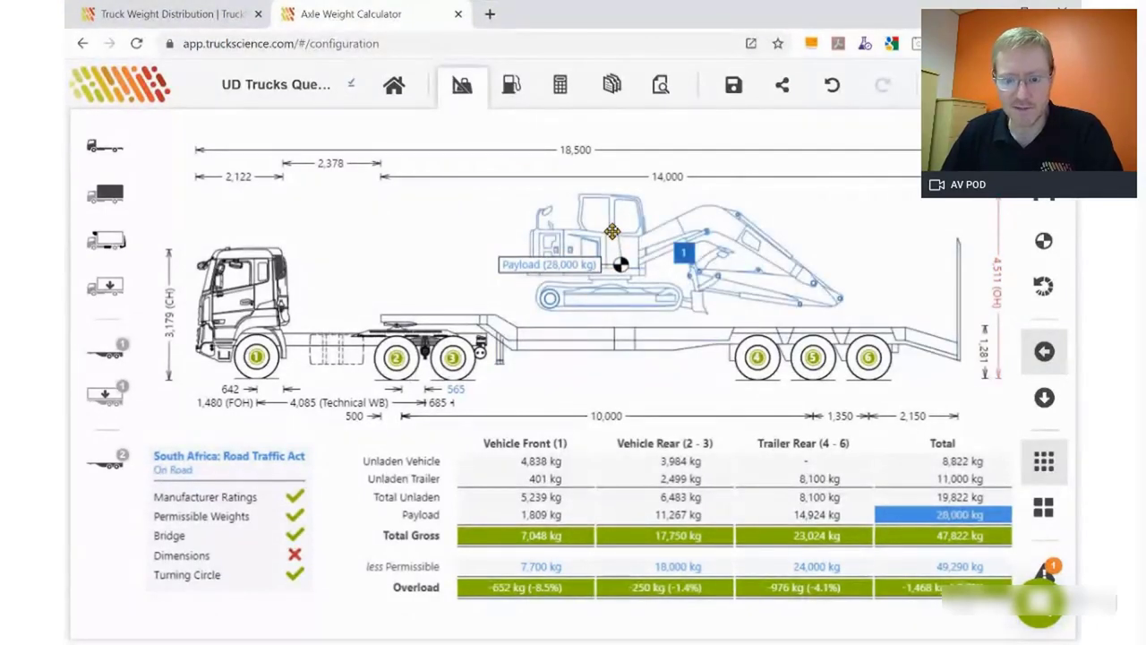
left_click_drag(612, 232, 612, 246)
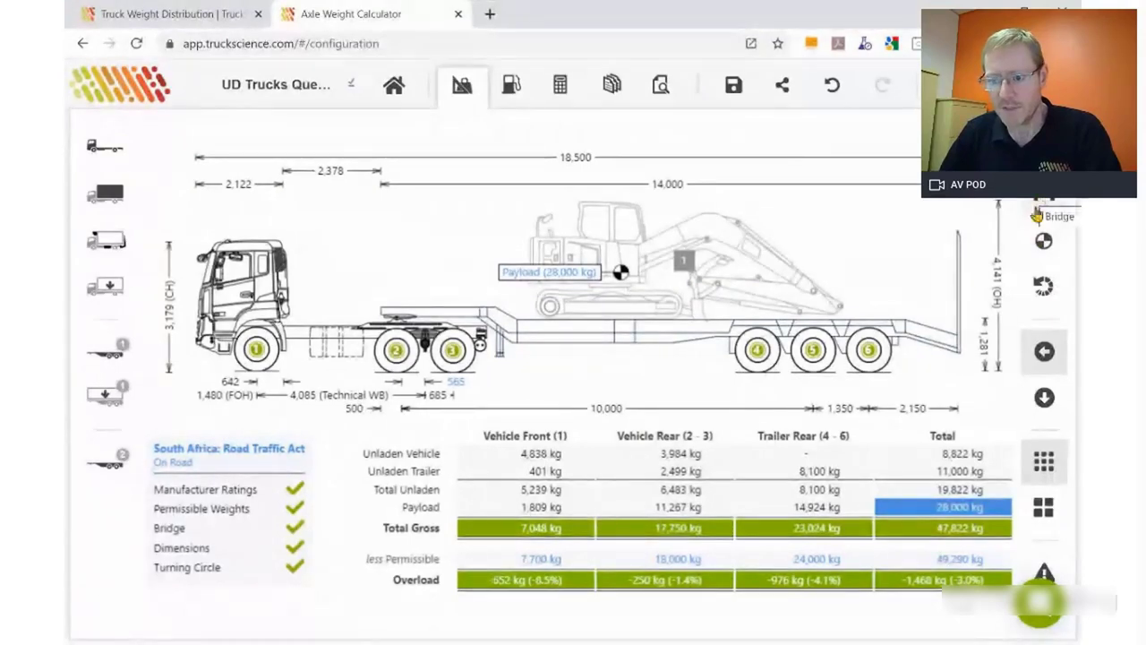
- Show the combination from above and shift the excavator payload slightly sideways across the trailer's width
left_click(1045, 398)
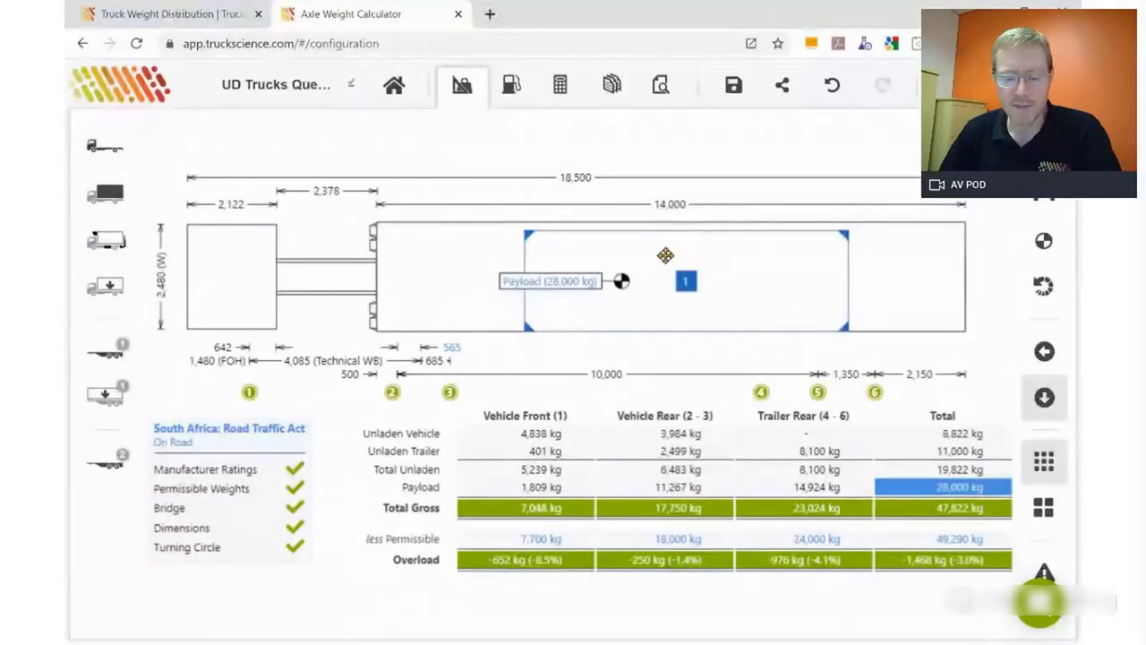
left_click_drag(664, 258, 664, 253)
left_click(622, 260)
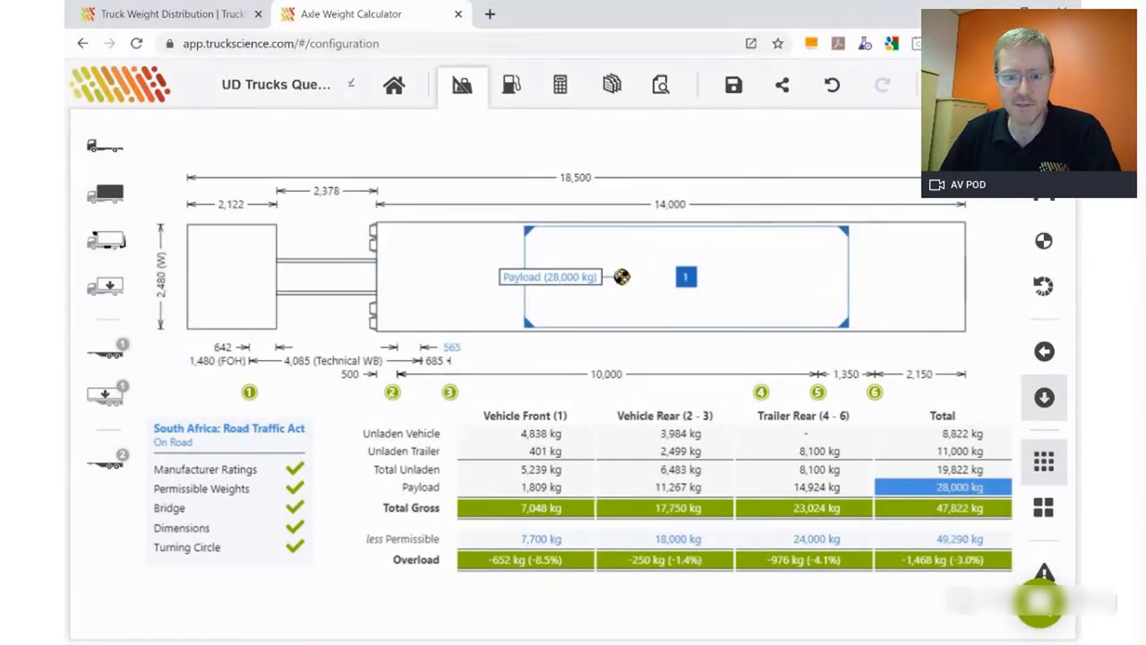
left_click(614, 389)
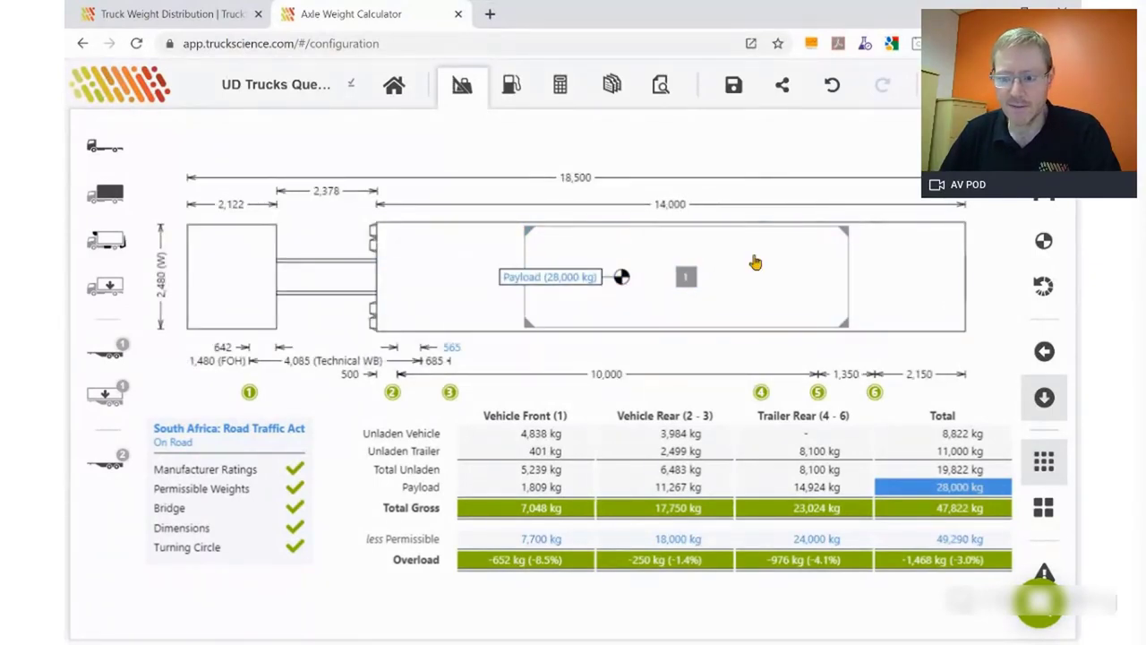
- Examine the combination's turning circle using the Regulation option, and return to the side view
left_click(1043, 353)
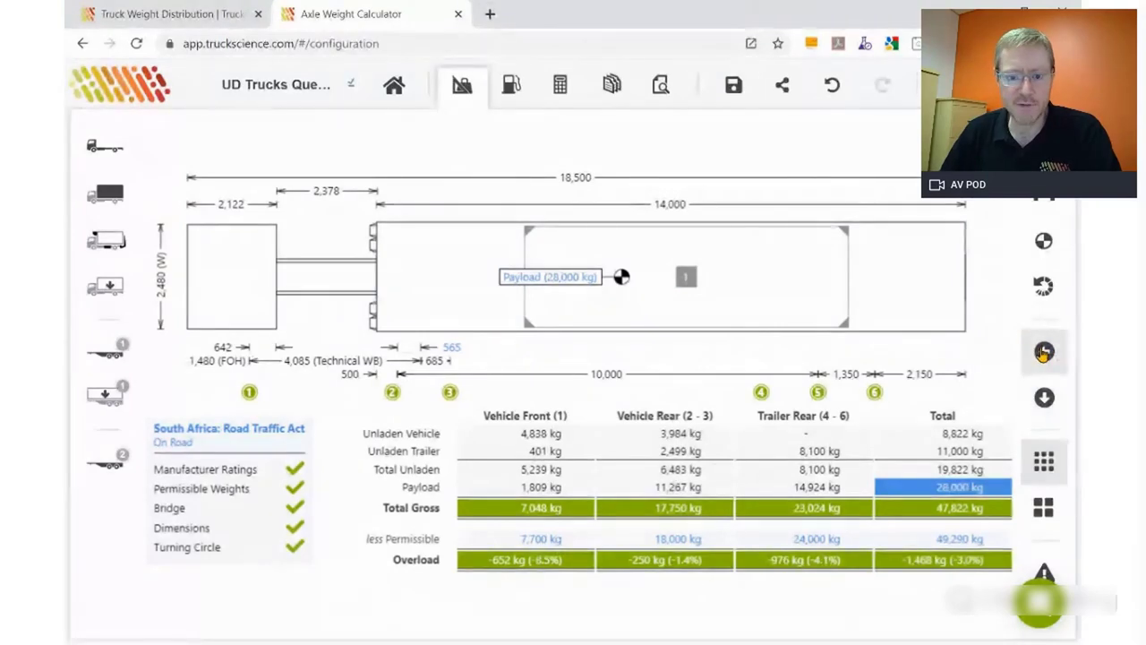
left_click(1044, 286)
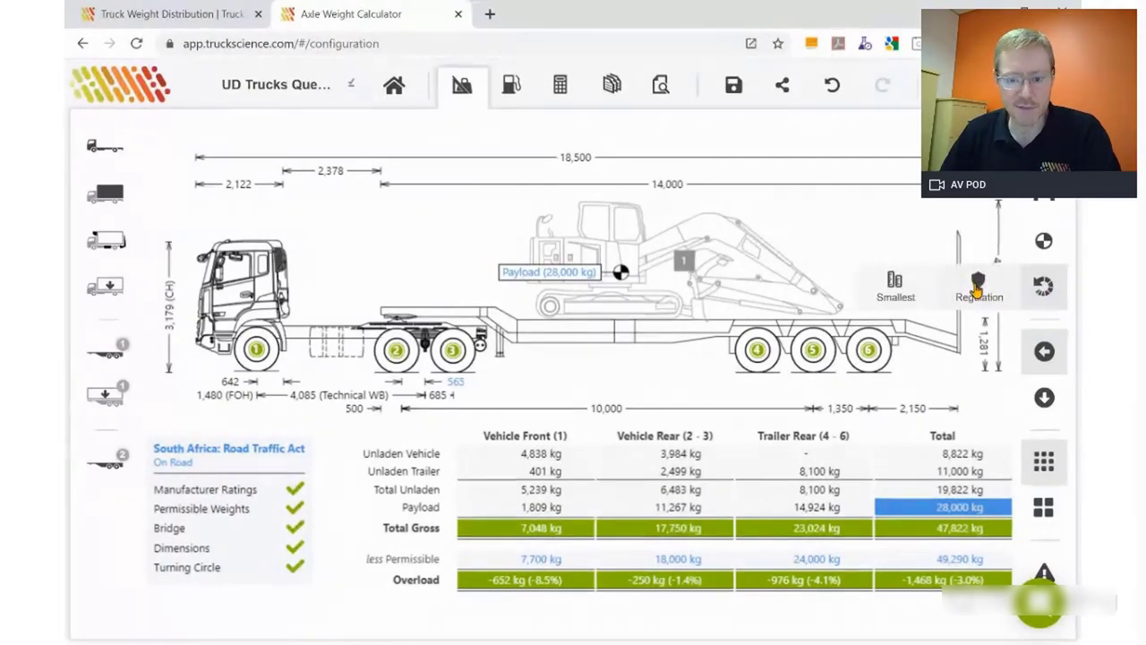
left_click(978, 289)
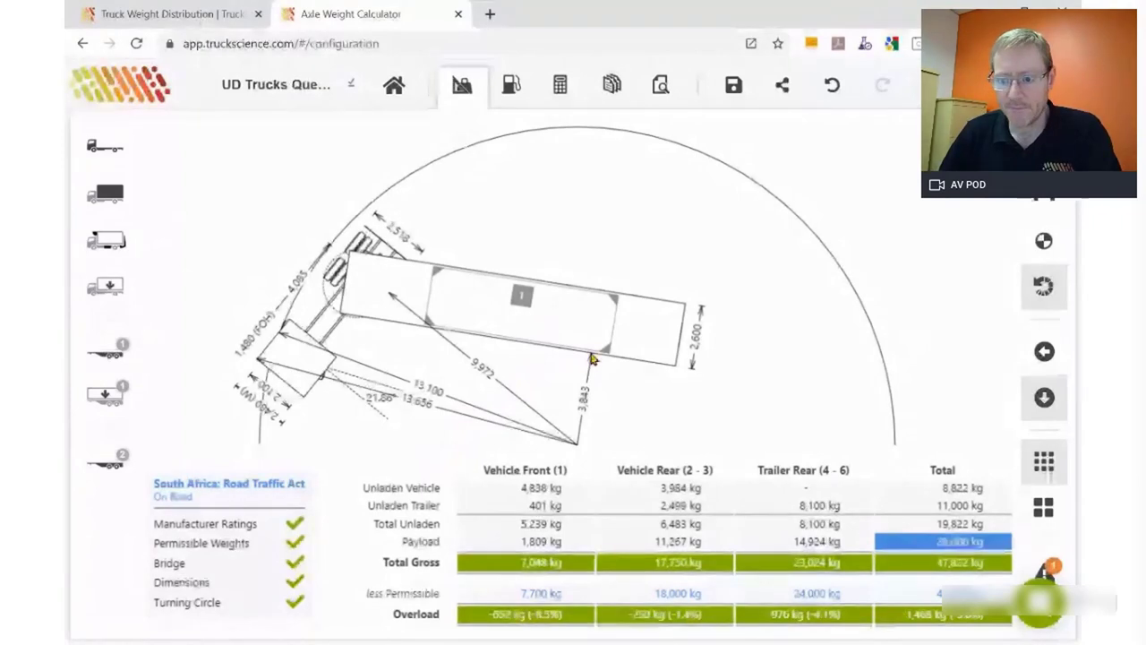
left_click(1044, 353)
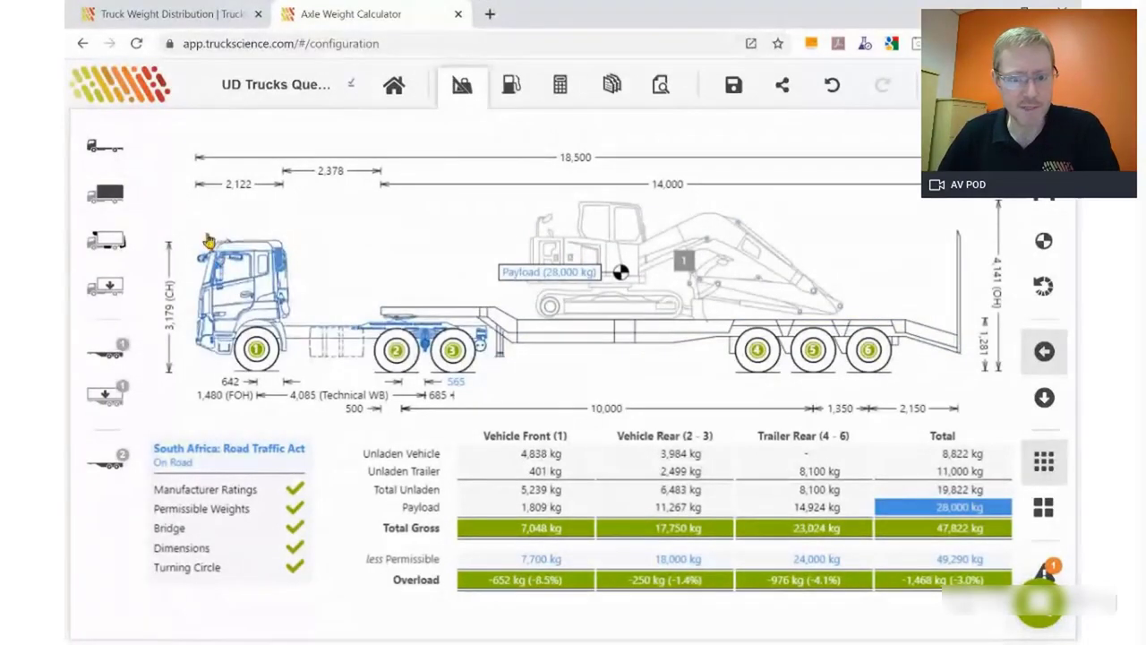
- Swap the truck for the Hino 700 2841 TT SSC 3.9 Stl (AMT) 6x4 (EC7) and update the overall description to match
left_click(105, 150)
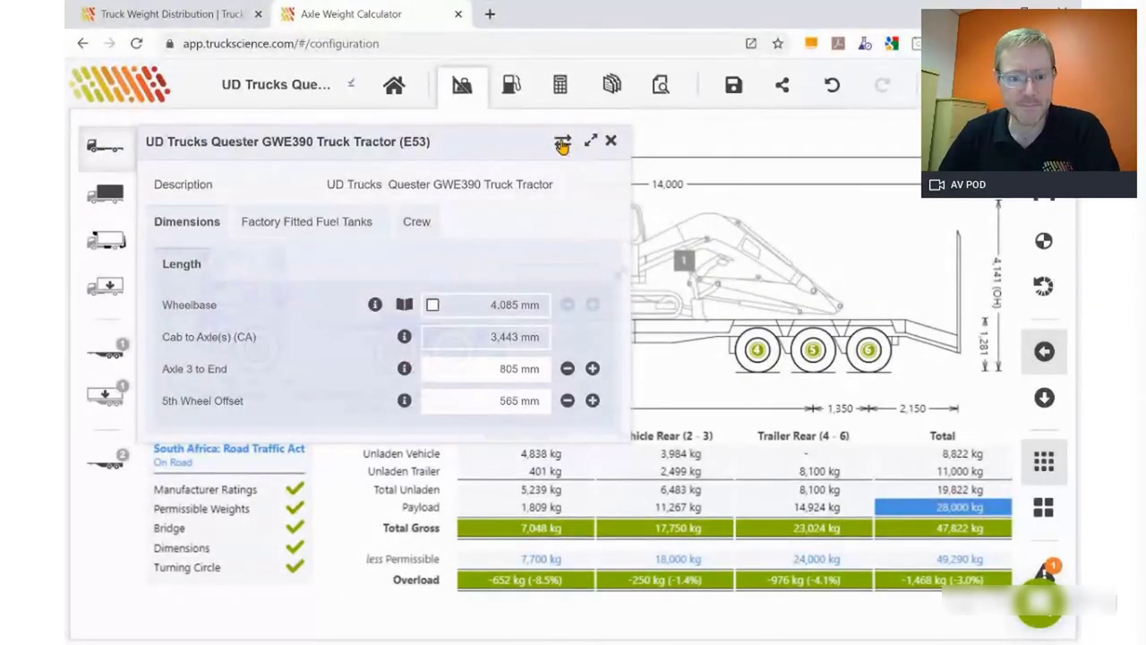
left_click(562, 143)
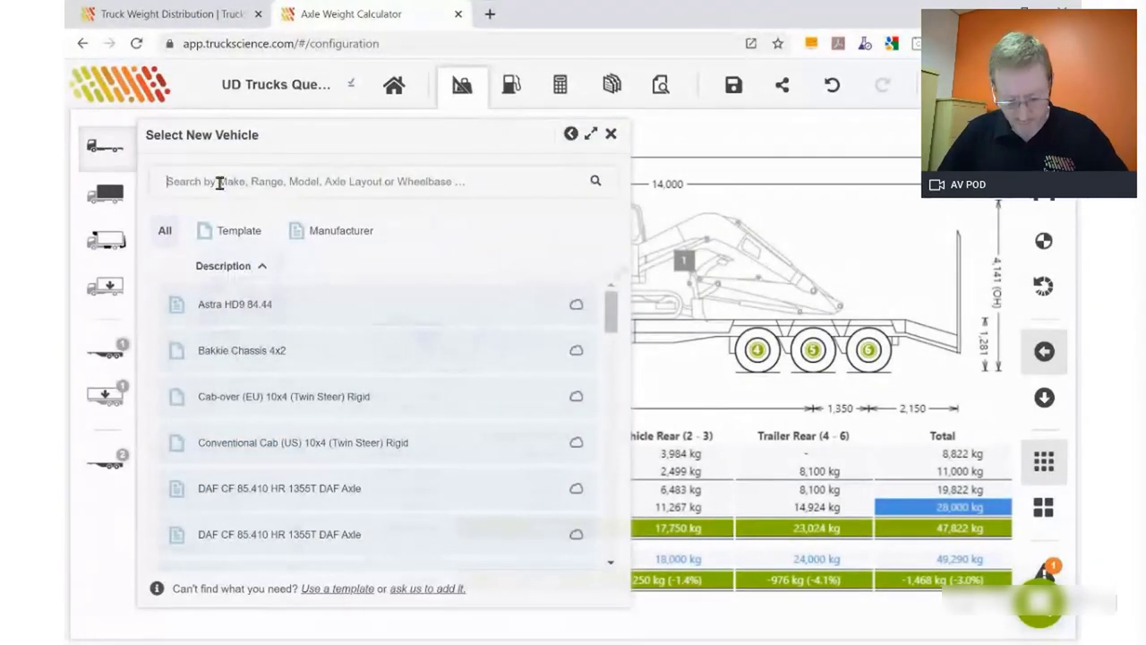
type("hino ")
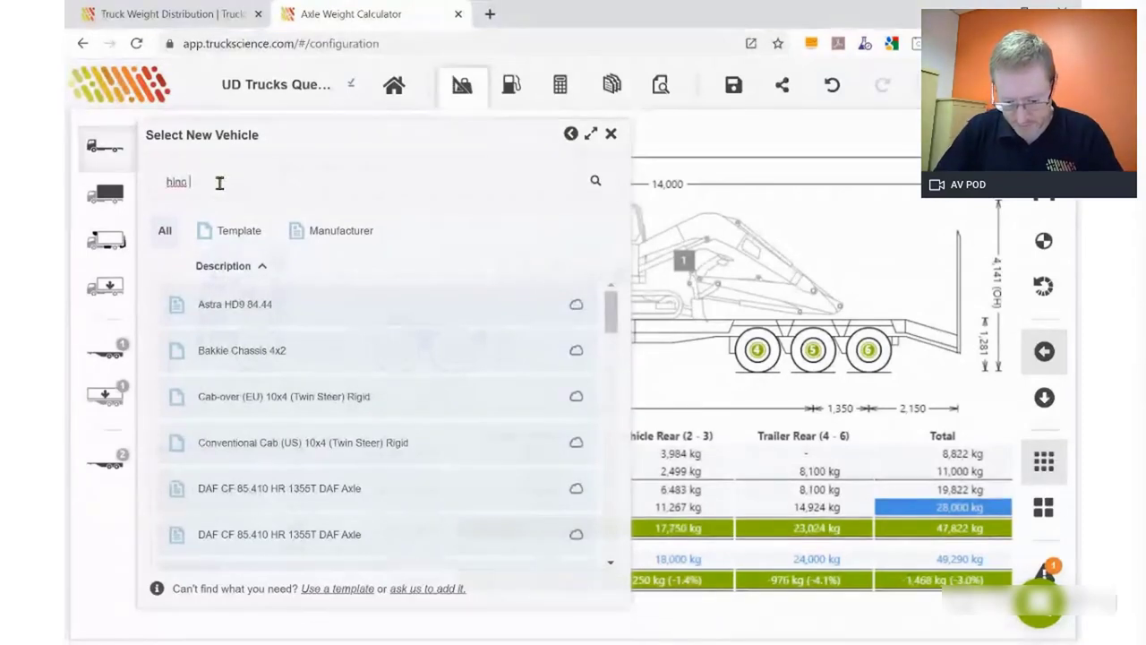
type("2841")
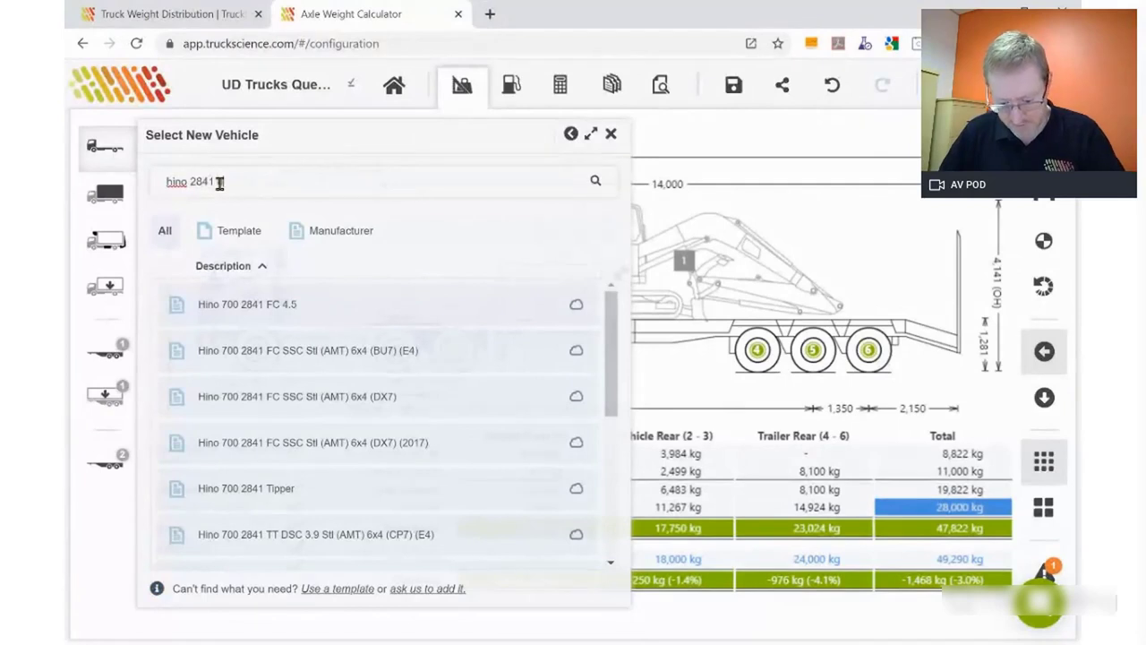
type(" ec7")
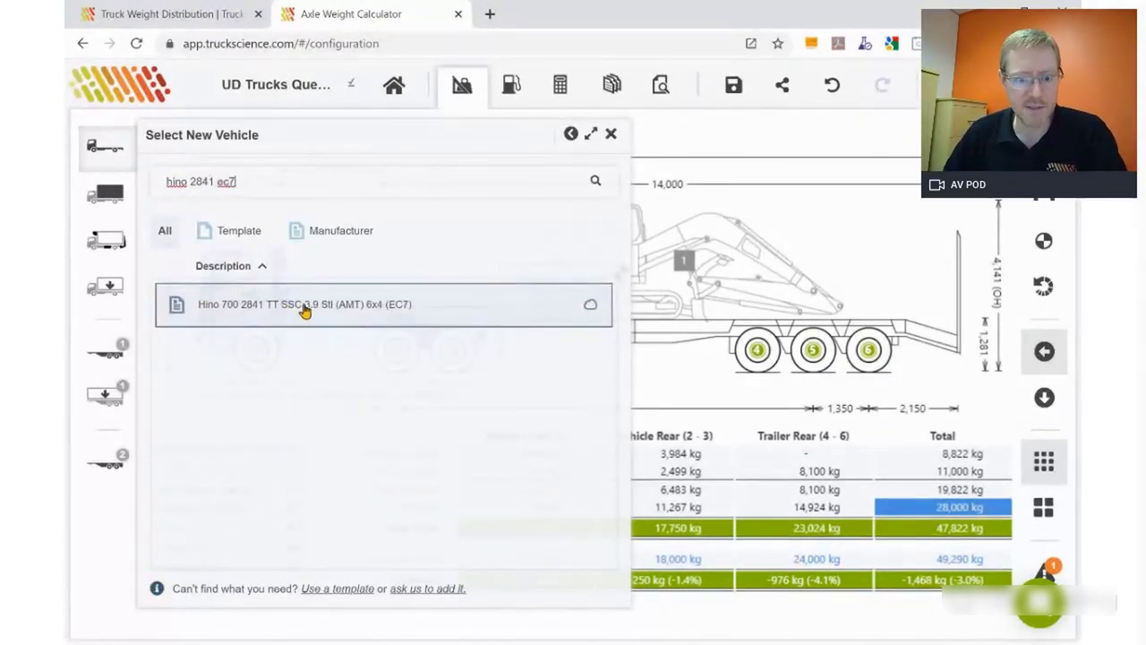
left_click(389, 307)
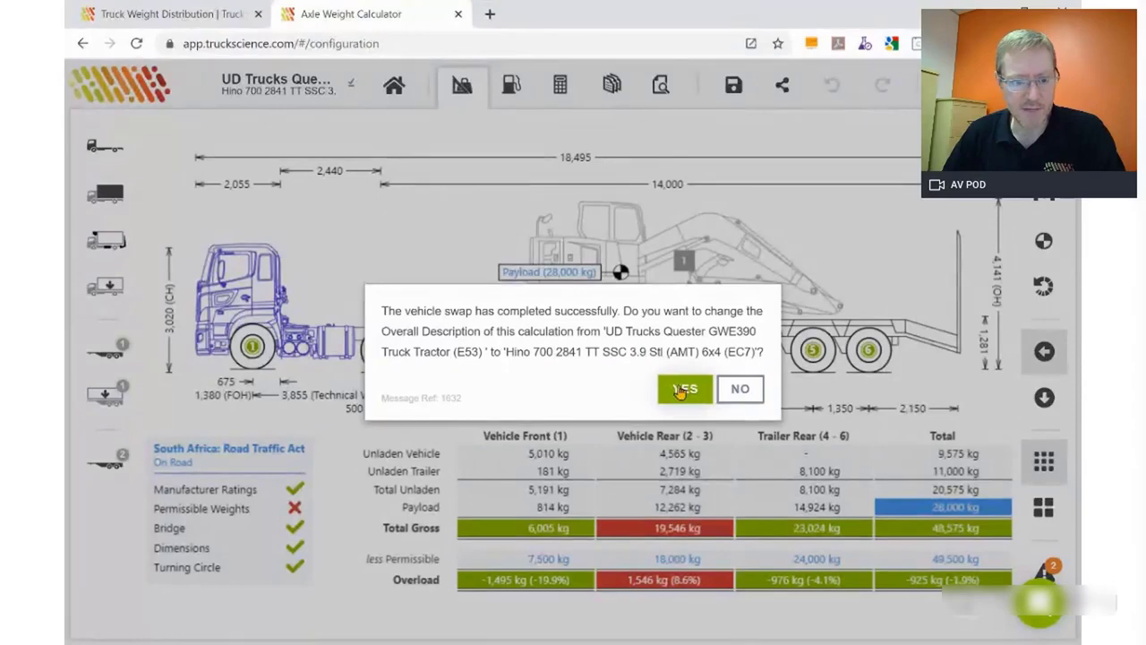
left_click(683, 389)
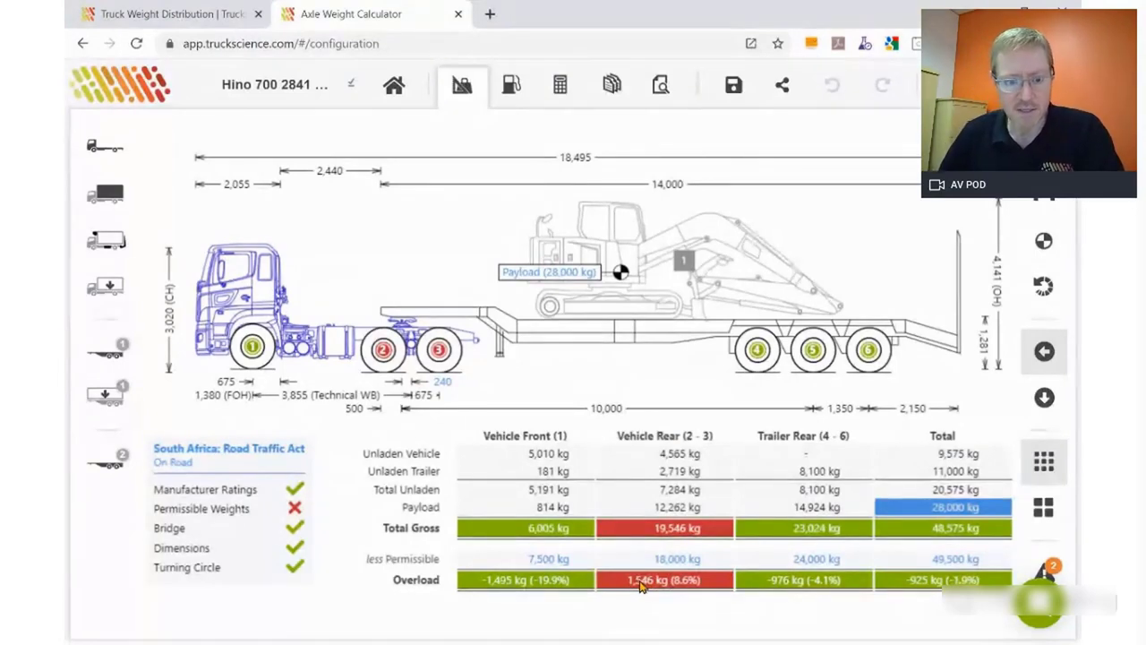
- Set the Hino's 5th wheel offset to 540 mm and shift the excavator slightly rearward to bring the axle weights within limits
left_click(442, 383)
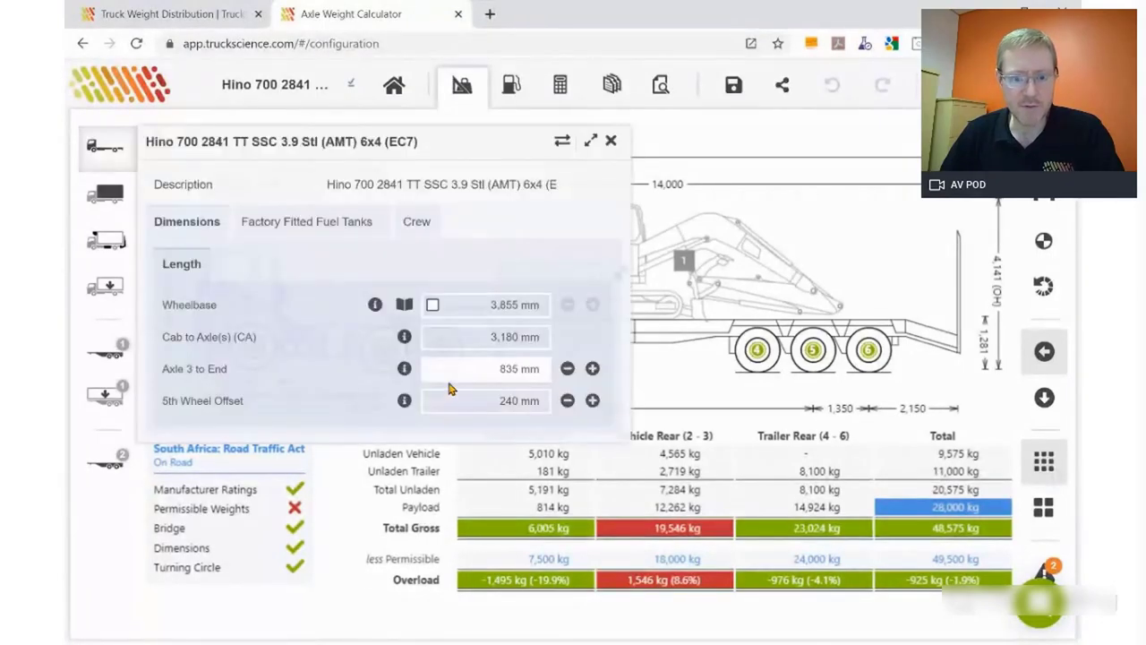
left_click_drag(484, 146, 838, 186)
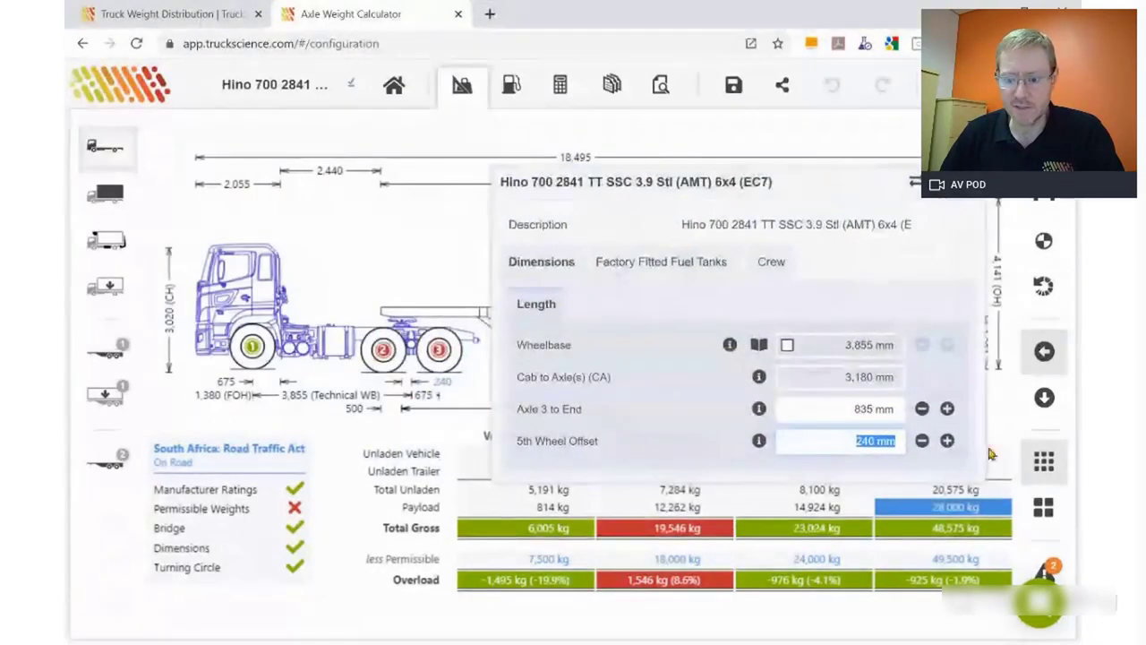
left_click(947, 441)
left_click(946, 442)
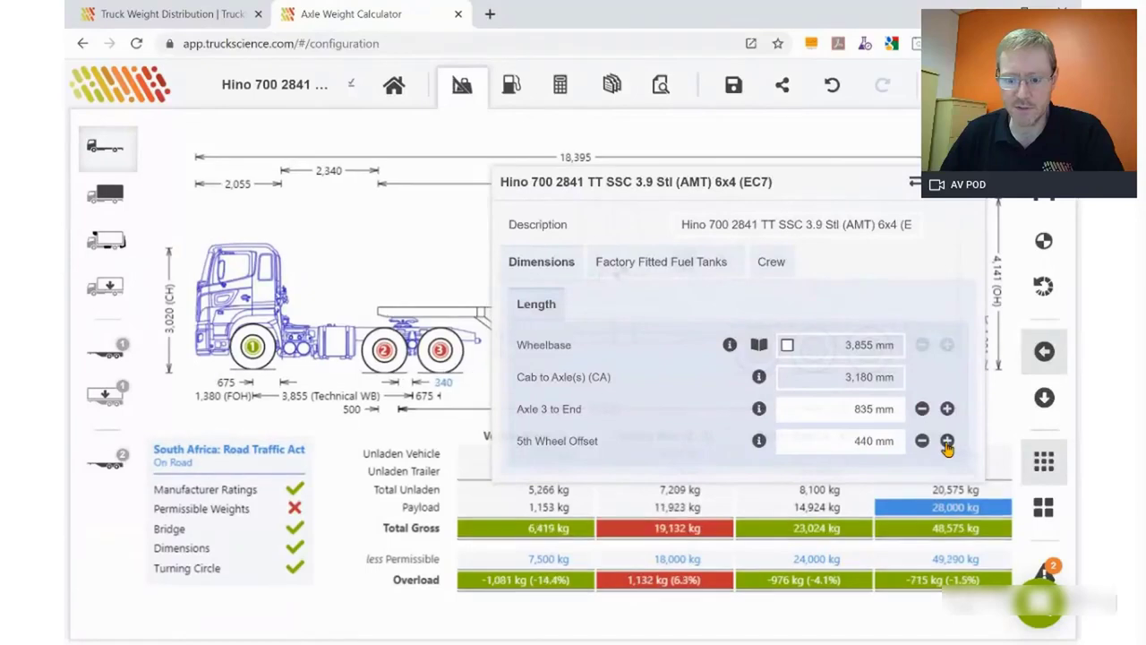
left_click(947, 441)
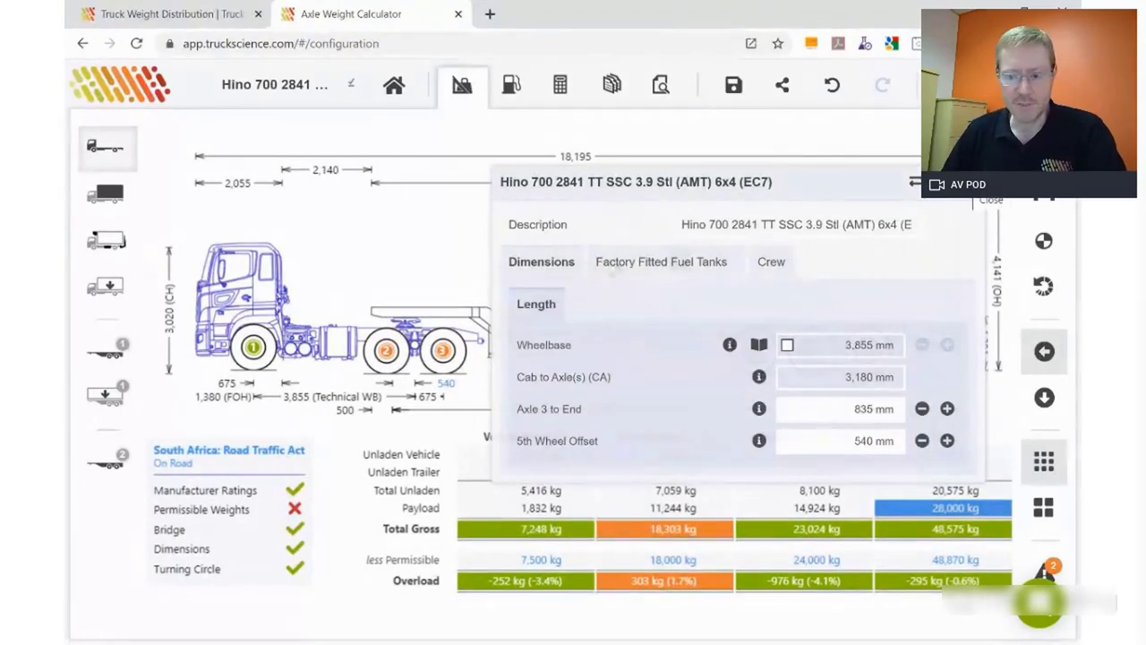
left_click(914, 181)
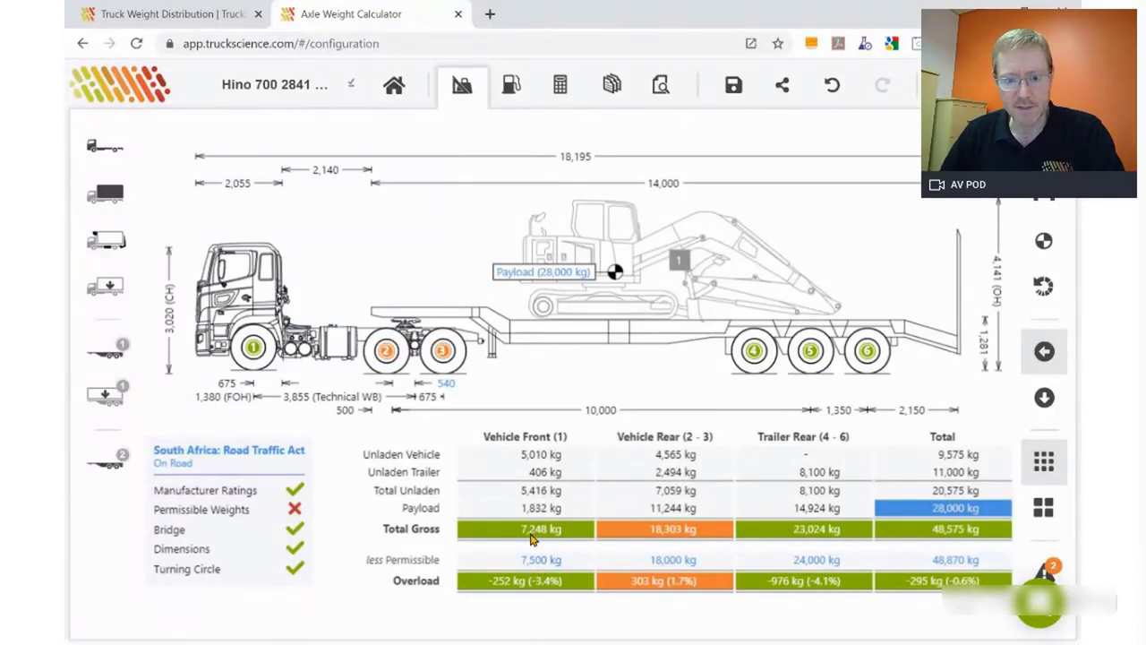
left_click_drag(590, 239, 600, 240)
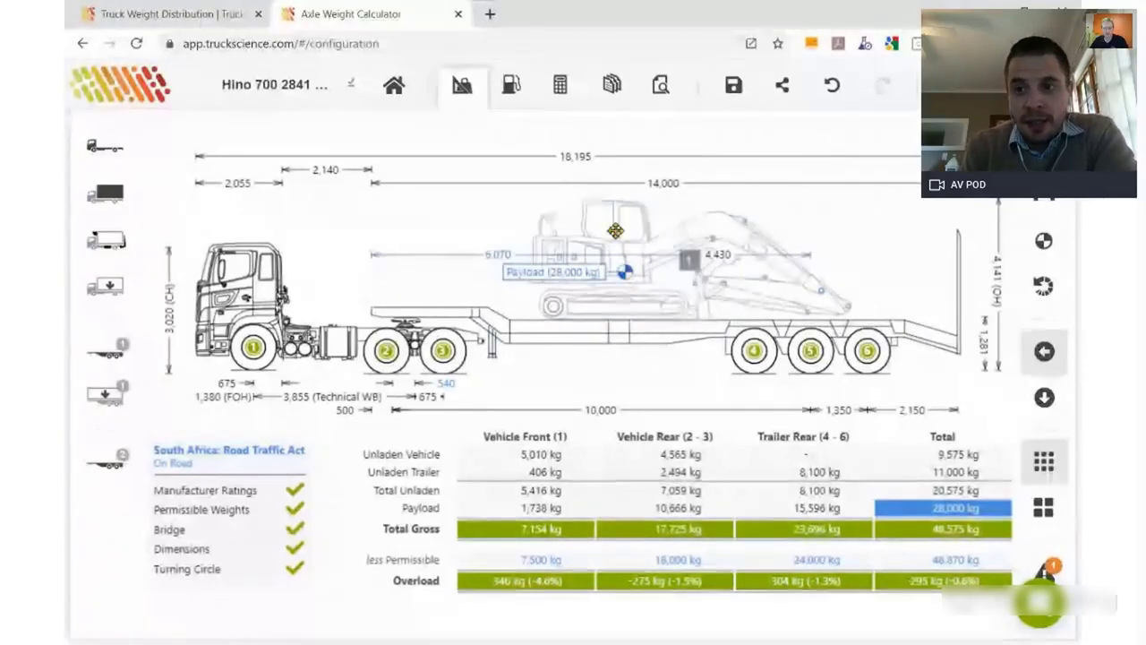
left_click(615, 231)
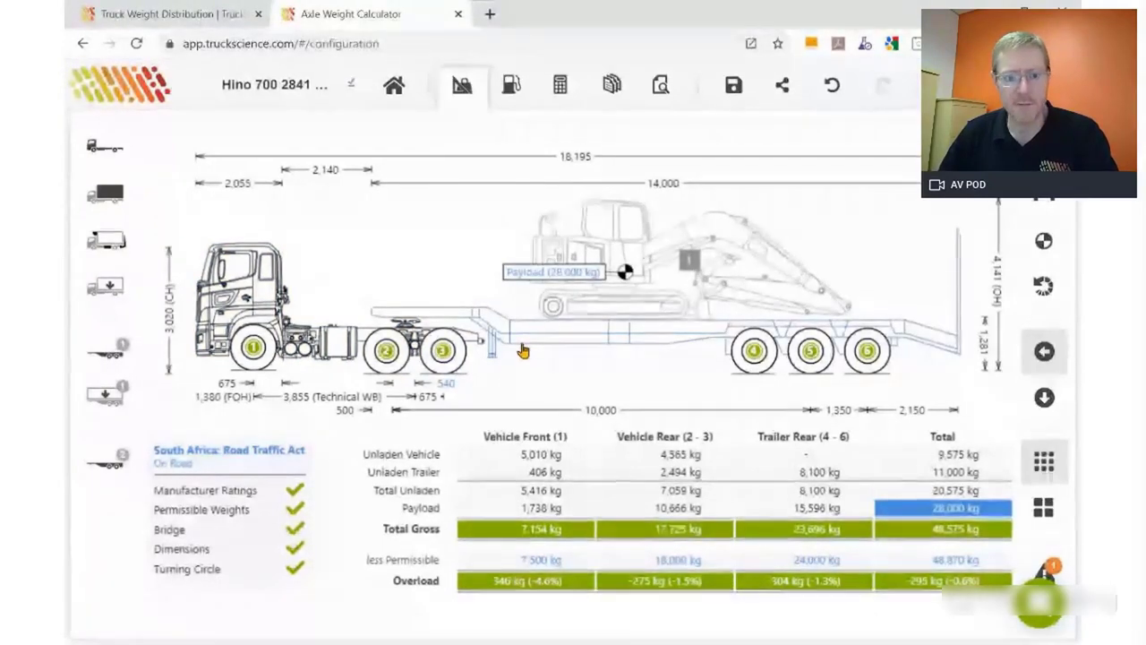
- Leave the configuration for the home page, saving the calculation with the additional description "- demo"
left_click(394, 90)
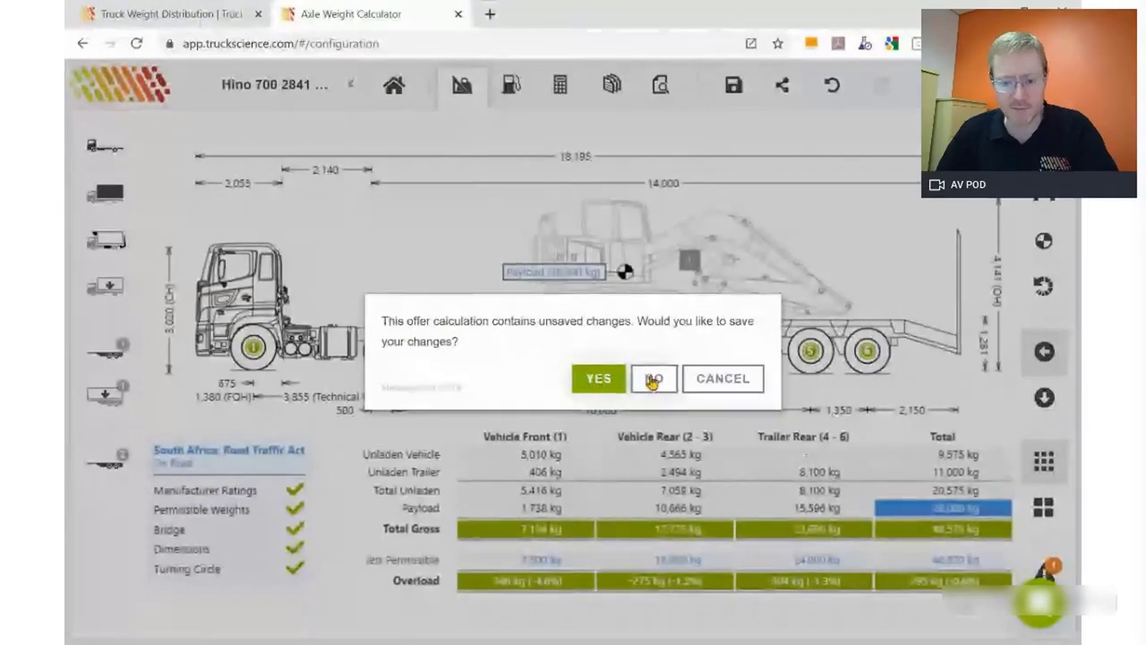
left_click(599, 378)
left_click(544, 362)
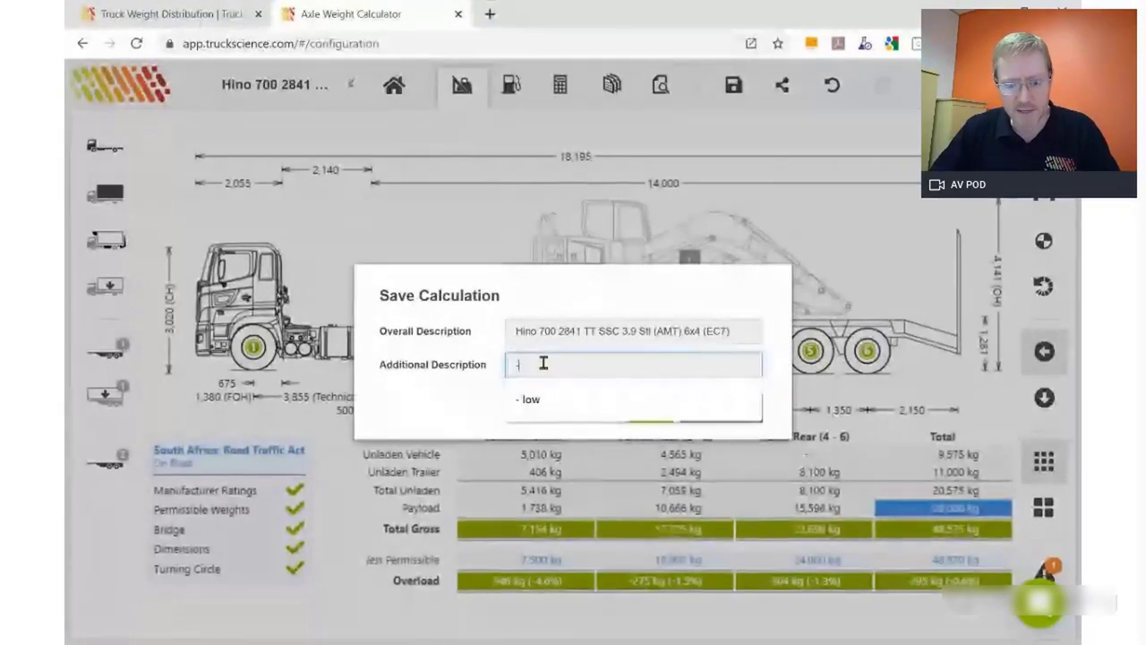
type("-")
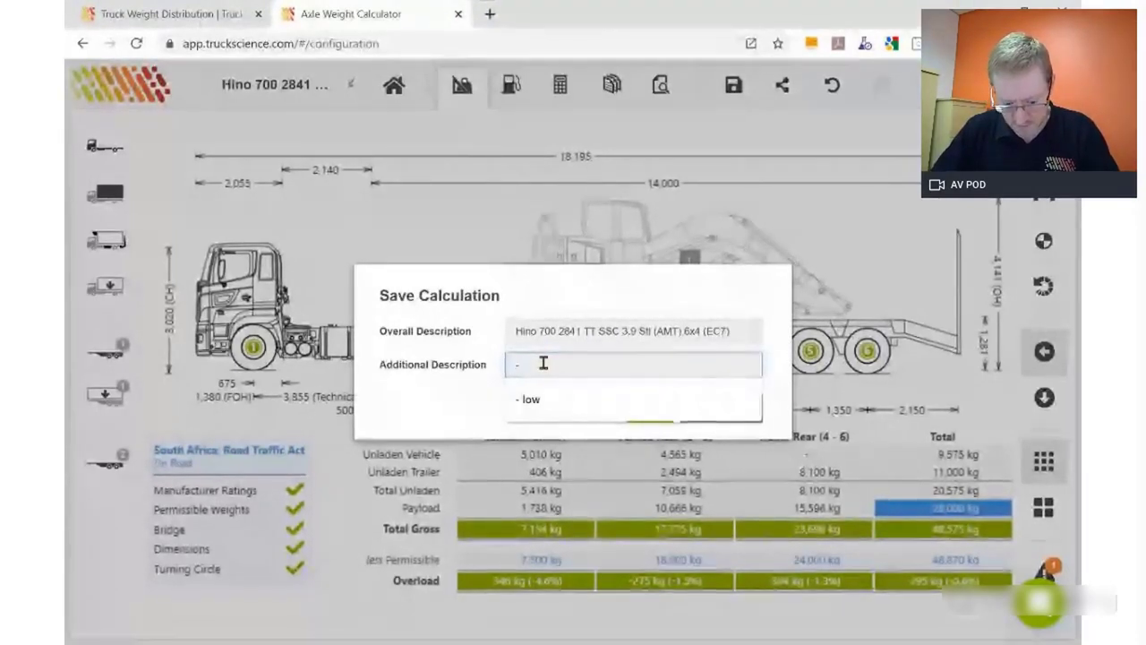
type(" dem")
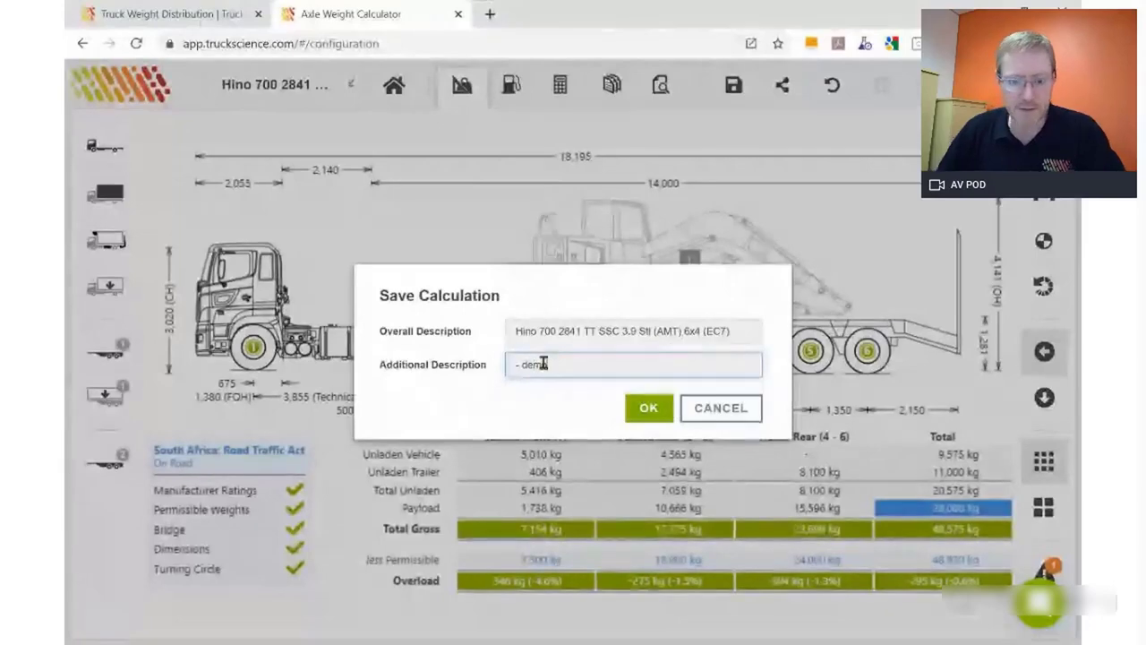
type("o")
left_click(645, 409)
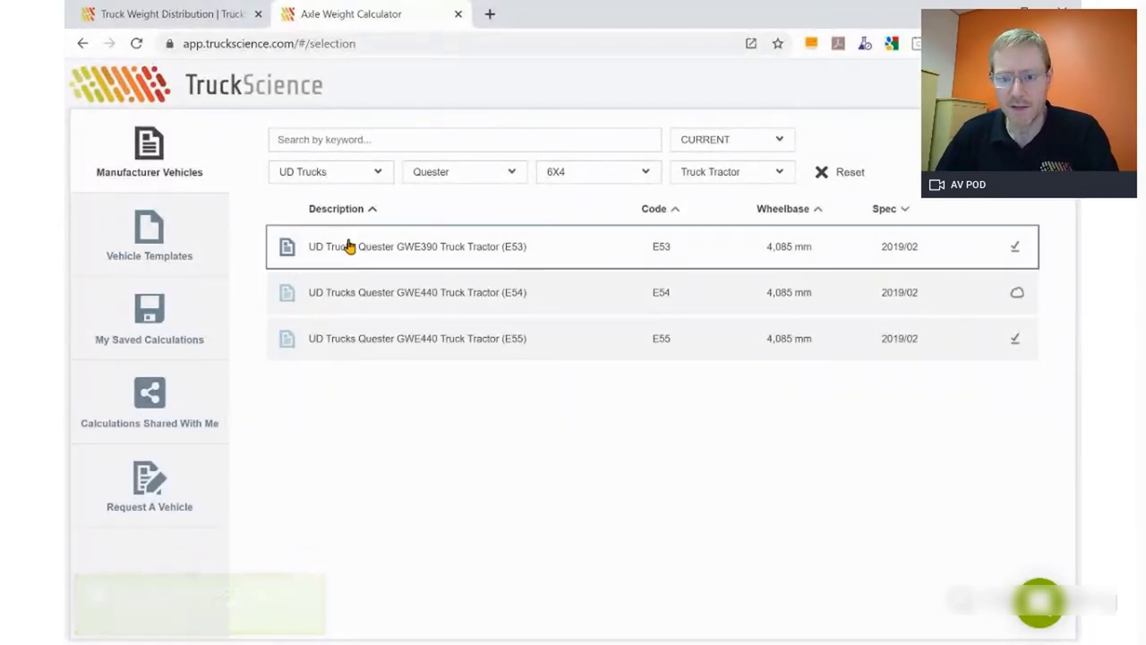
- Reset the manufacturer vehicle filters to list all makes
left_click(848, 179)
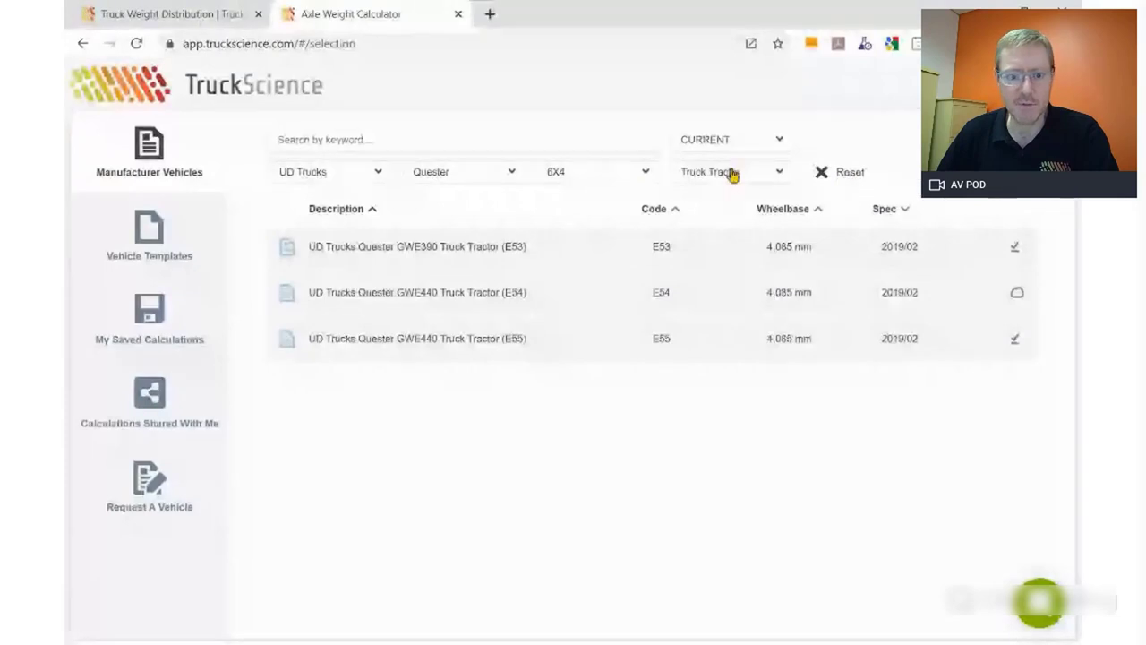
left_click(847, 173)
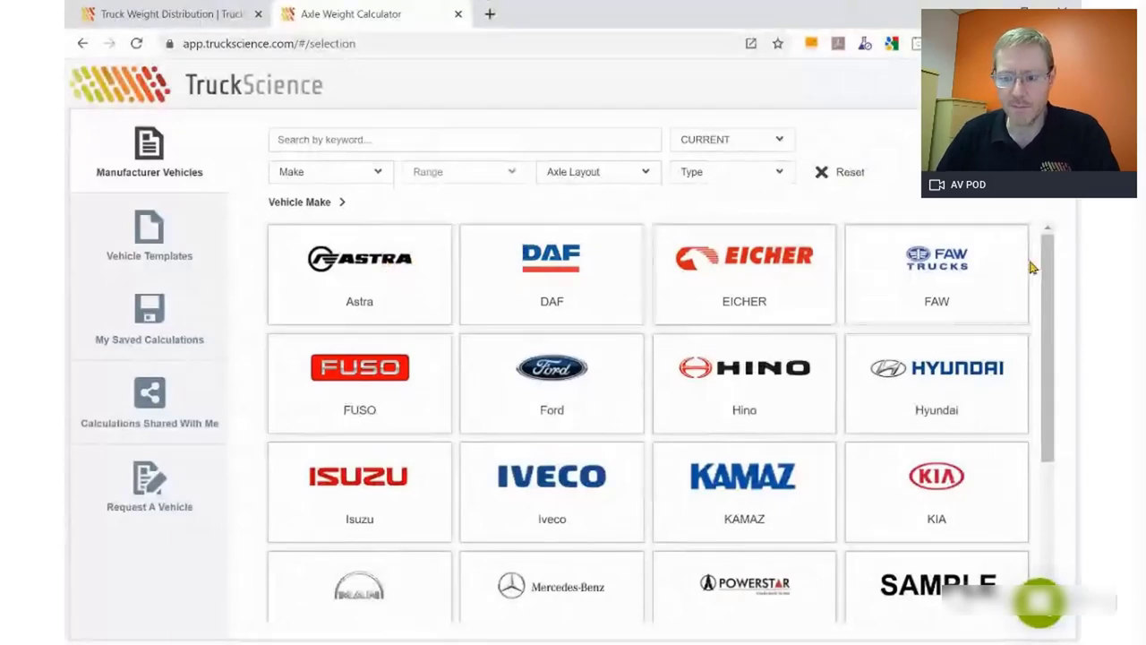
- Search the manufacturer vehicles for 26.480 and open the MAN TGS 26.480 6x4 BLS (D26) (LX) EfficientLine DD
left_click_drag(1049, 281, 697, 203)
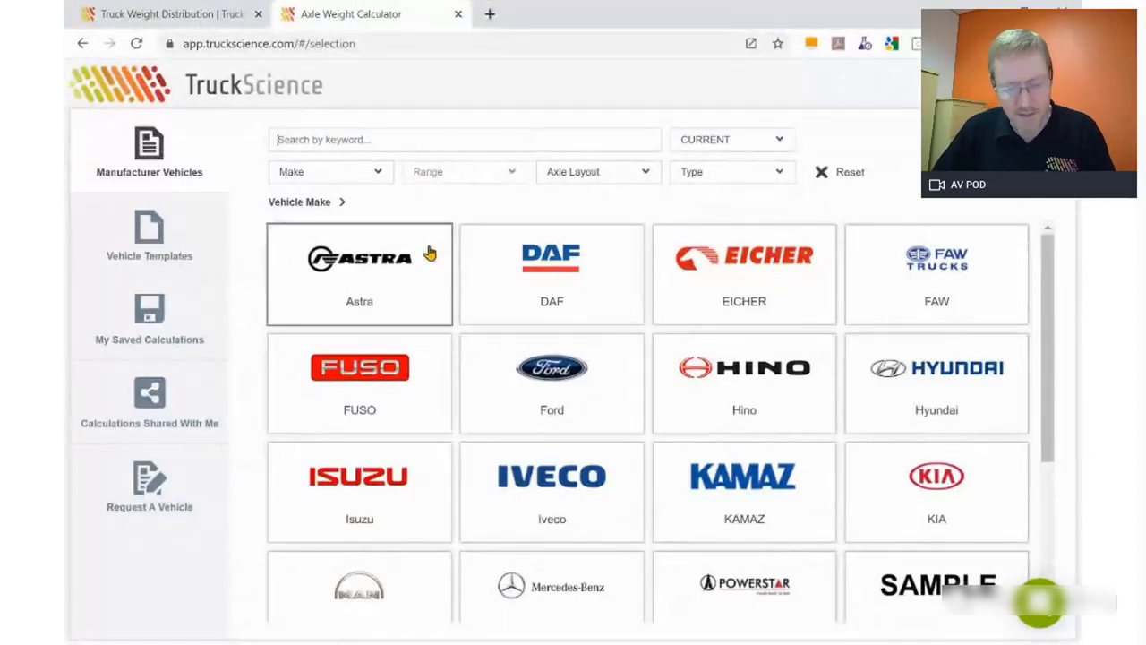
type("26")
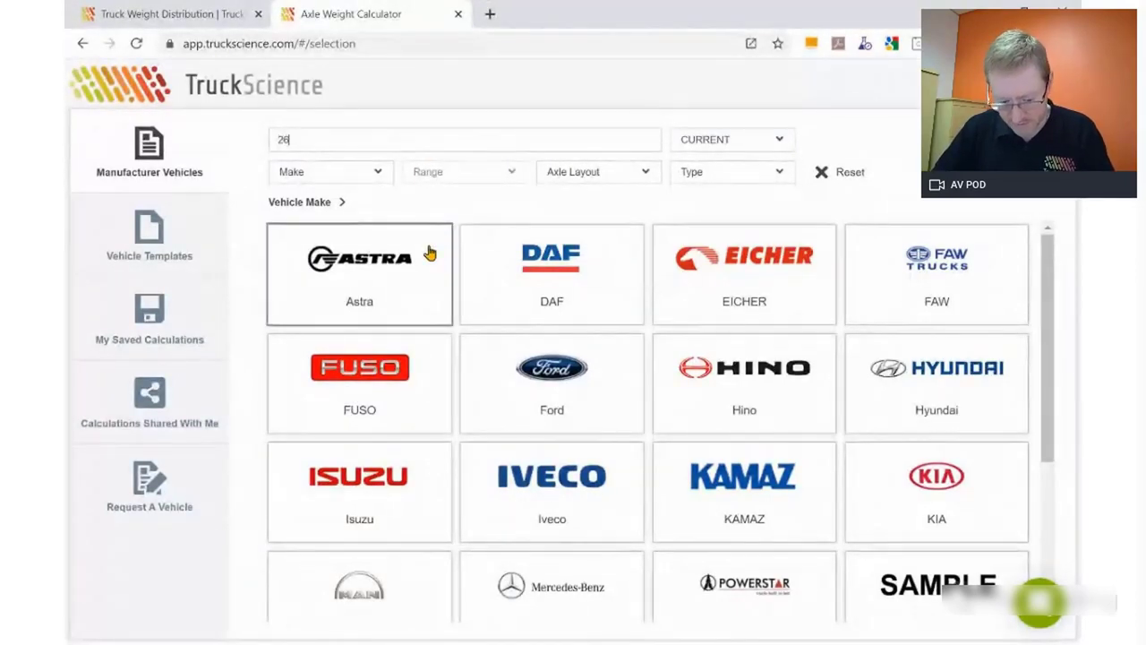
type(".480")
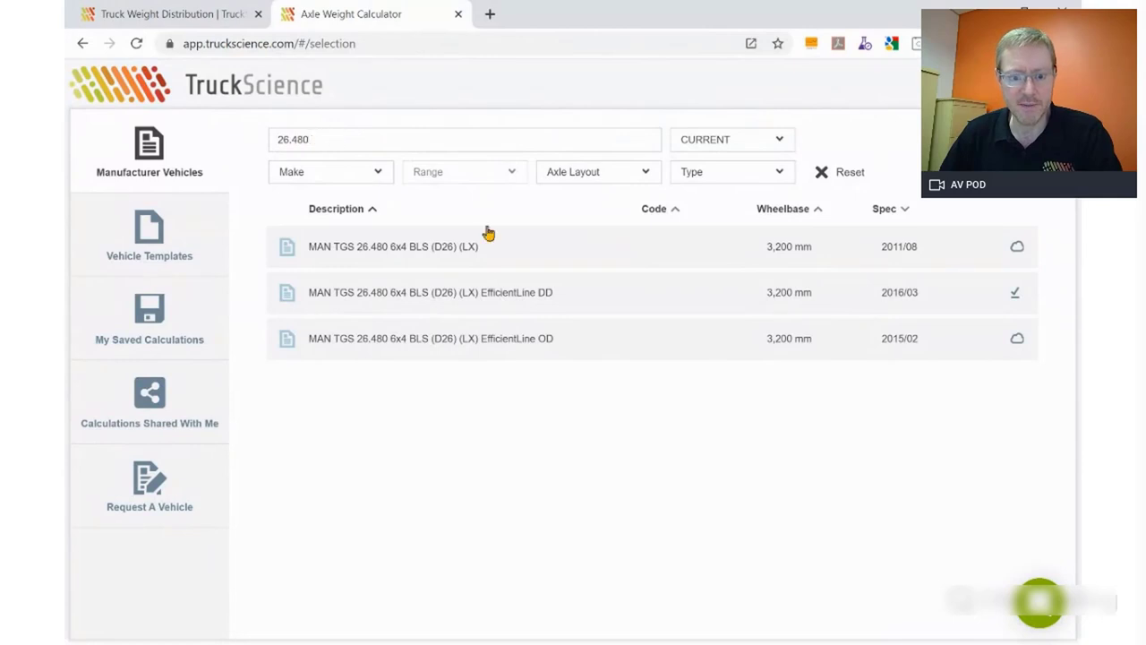
left_click(405, 298)
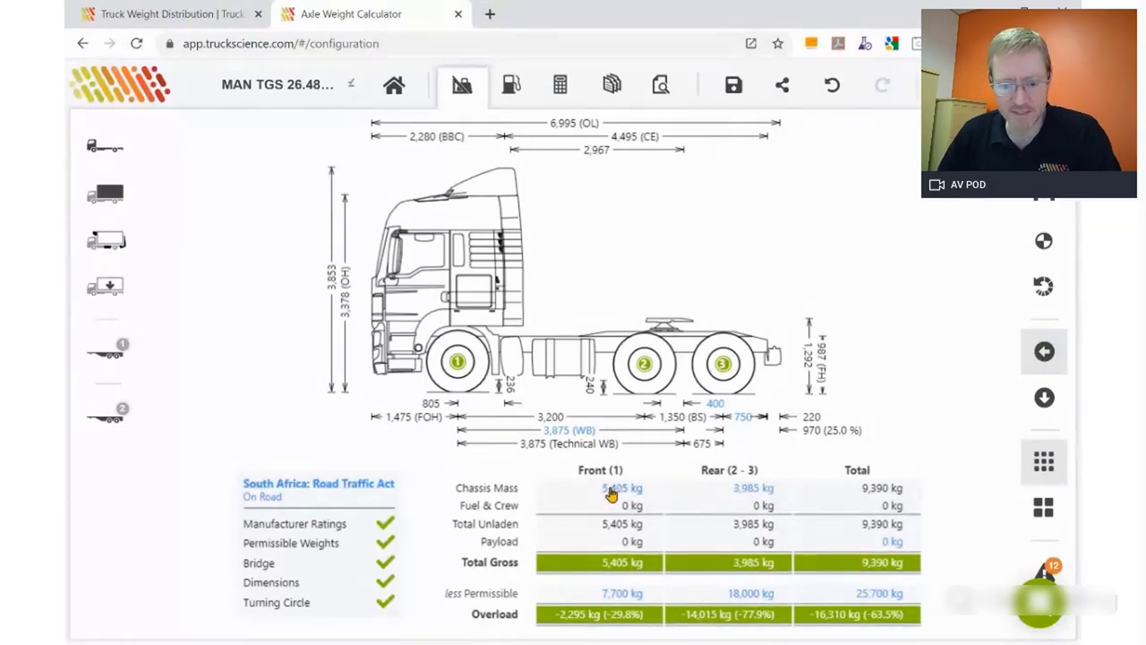
- Review the capacity and included volume of both factory fitted fuel tanks on the MAN truck
left_click(105, 148)
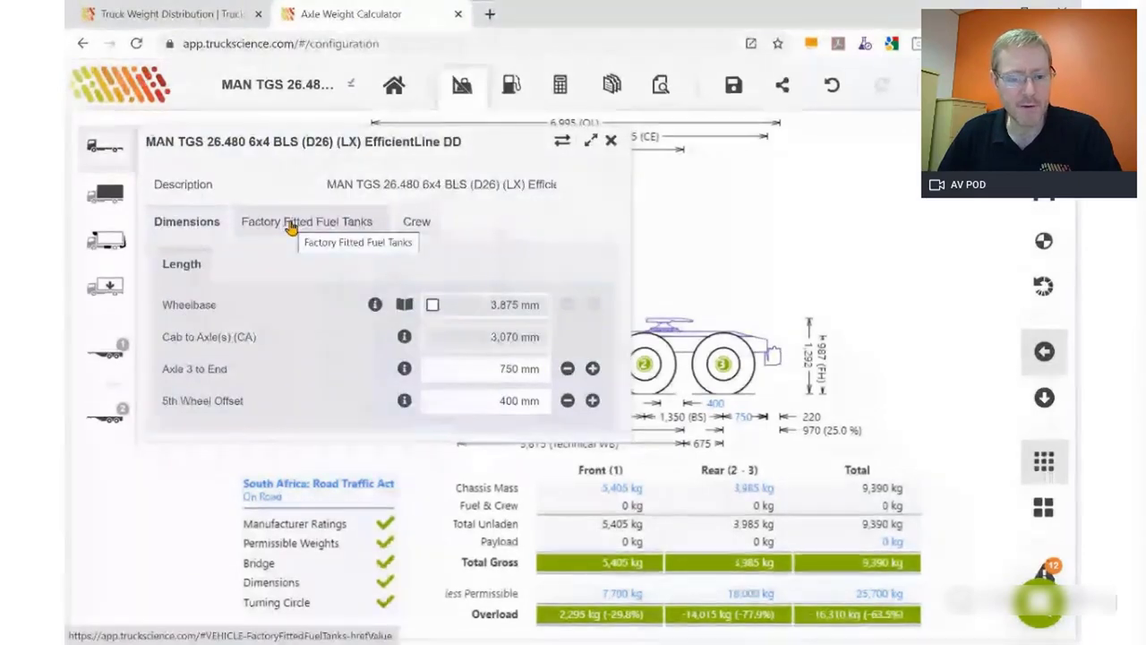
left_click(291, 225)
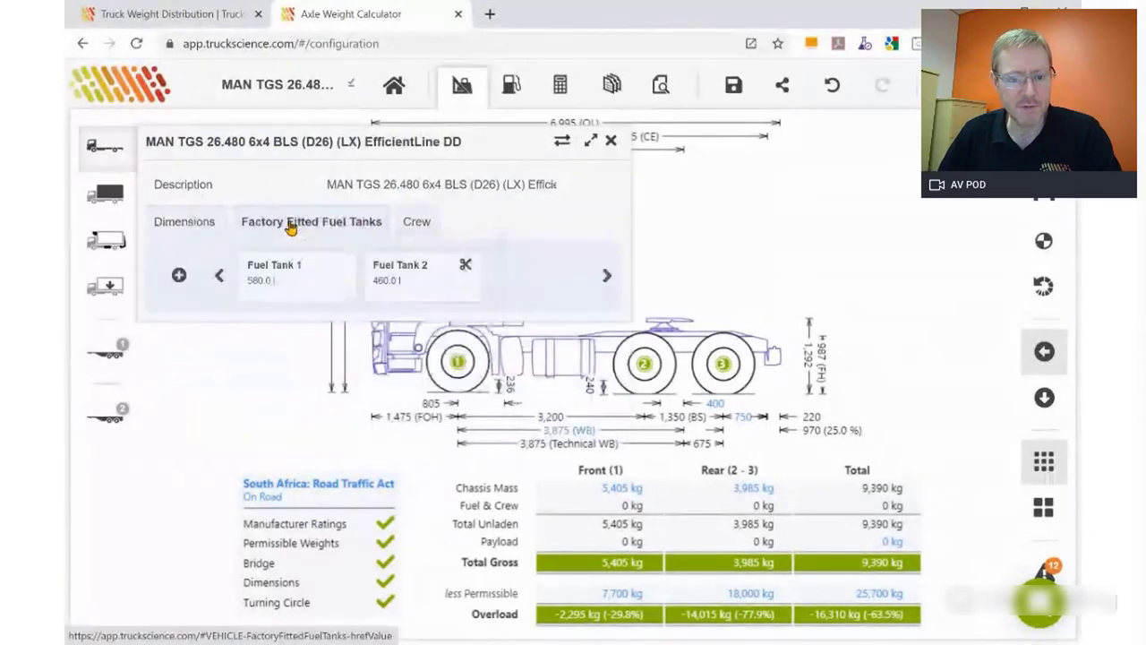
left_click(276, 276)
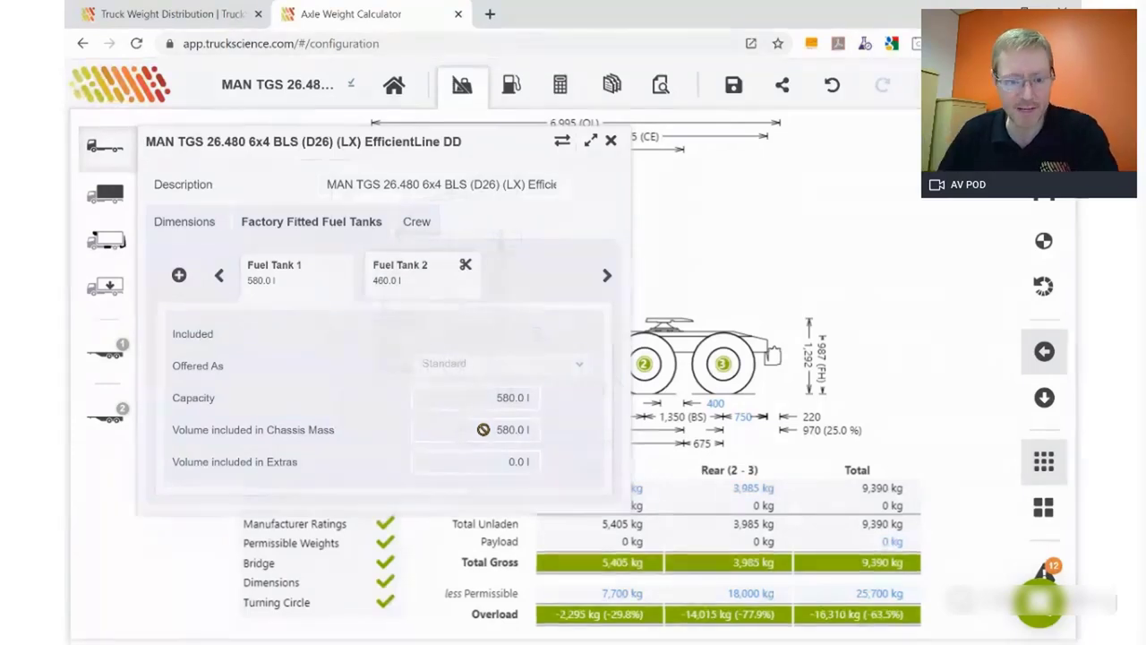
left_click(399, 291)
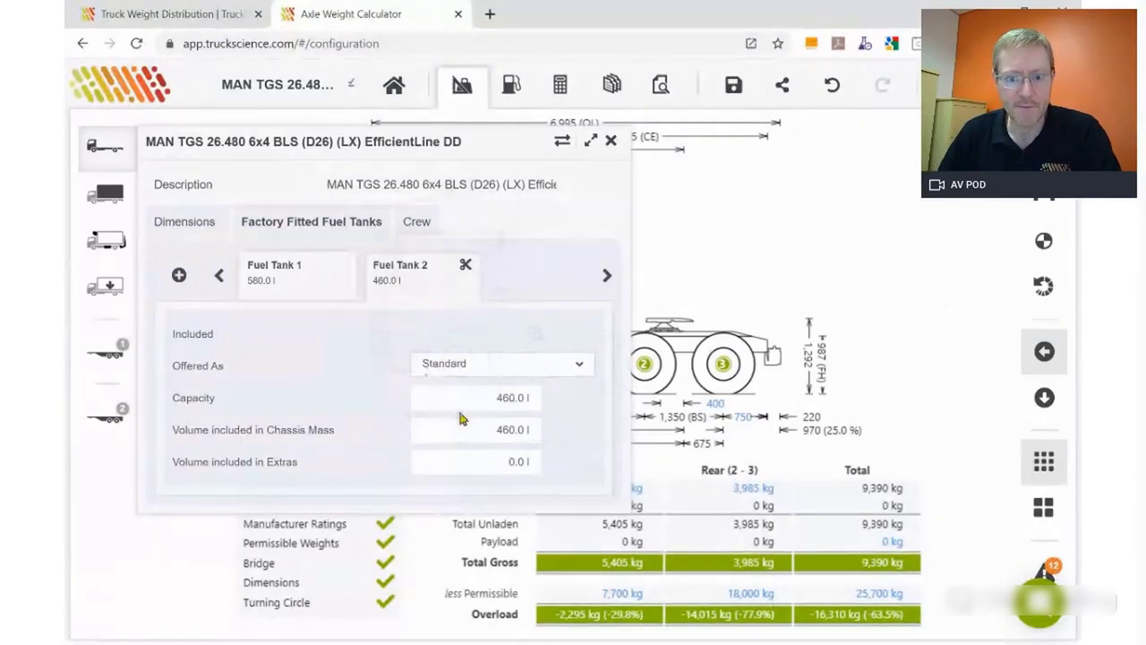
left_click(318, 276)
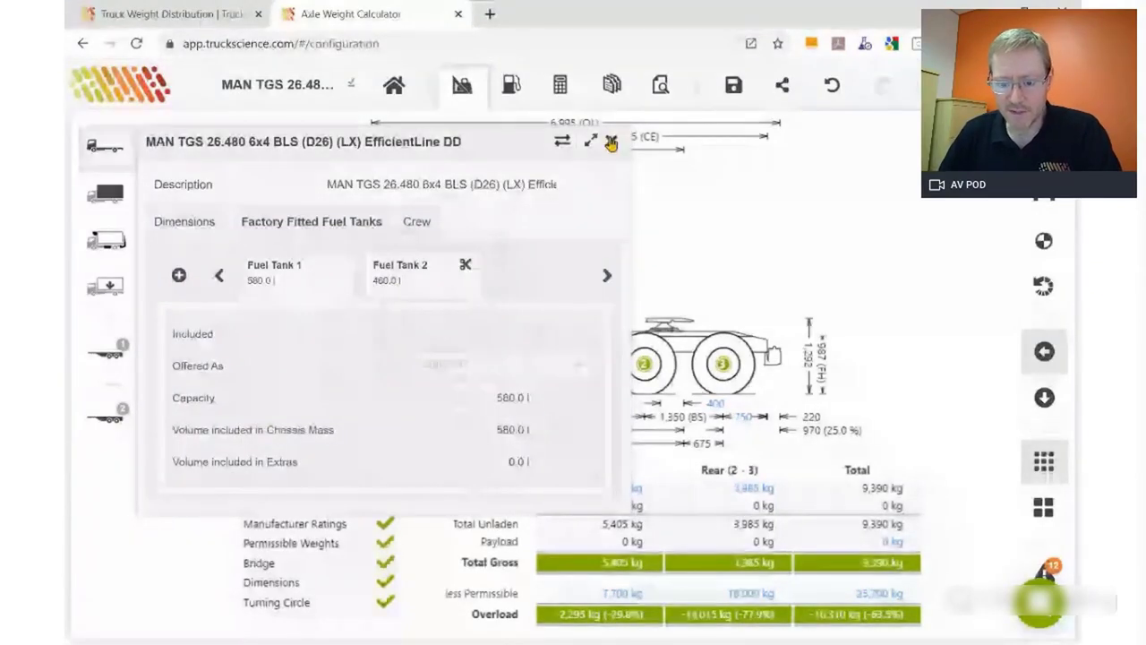
left_click(612, 143)
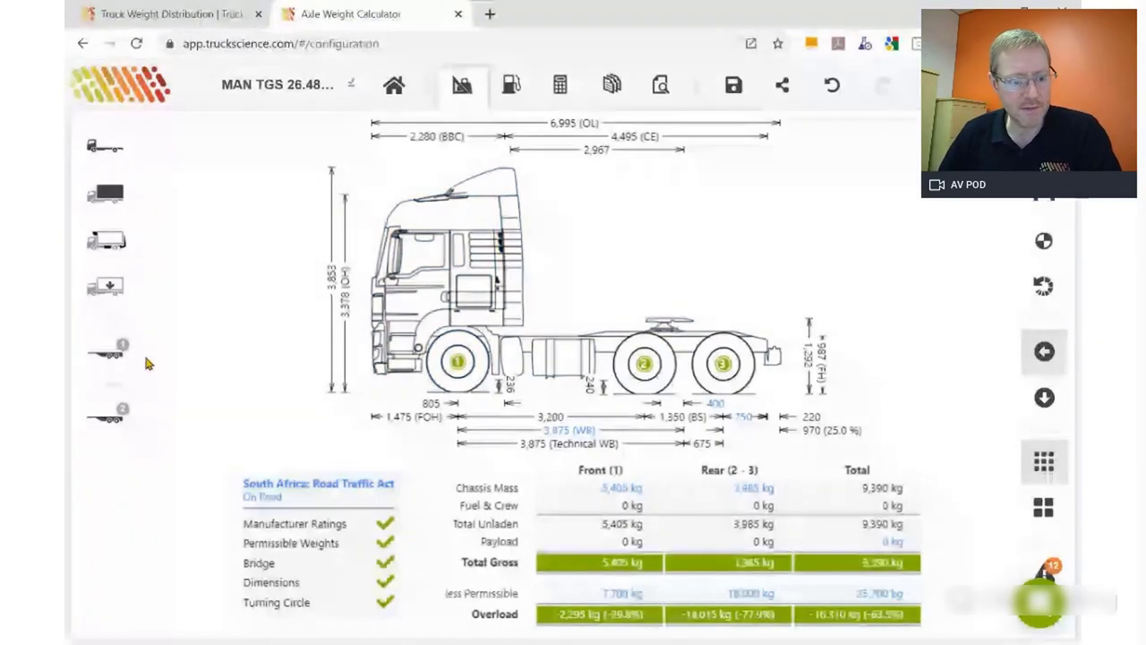
- Add the Afrit D213-158 Fr 6m Front Sliding Curtain (Alu) interlink from the public library as the first trailer
left_click(105, 357)
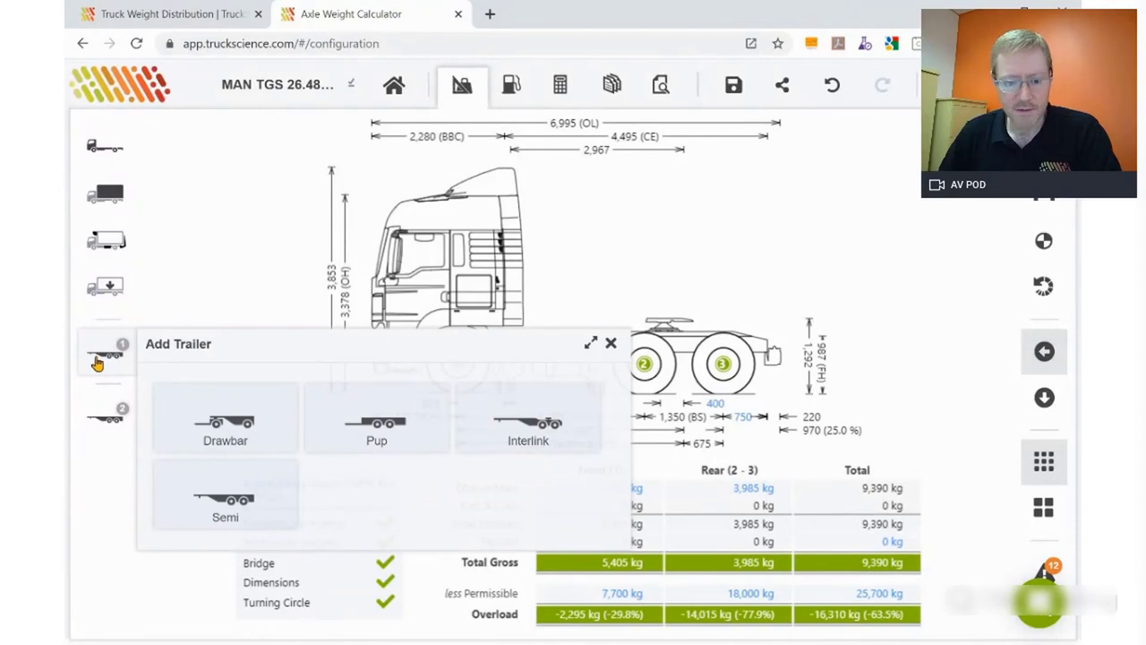
left_click(530, 431)
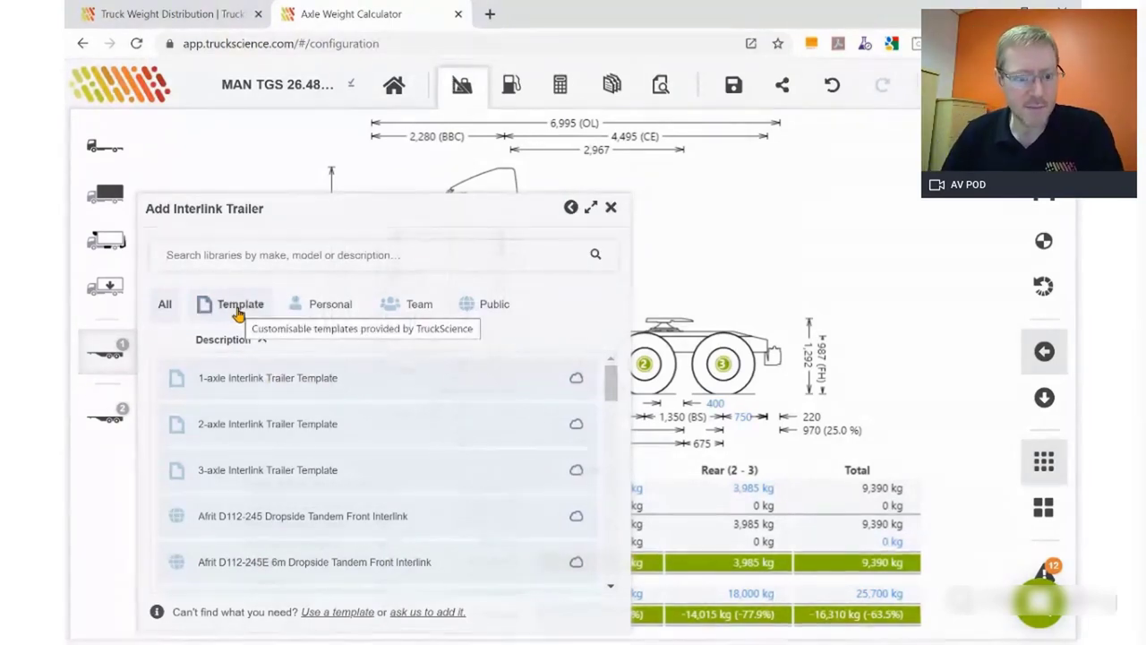
left_click(479, 307)
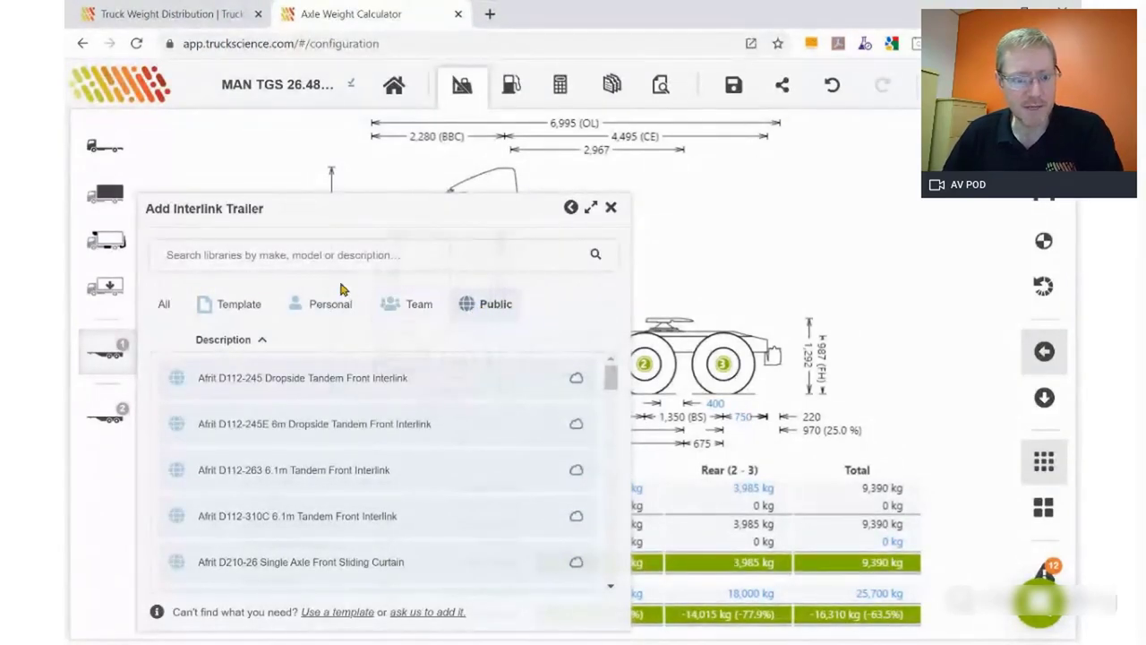
left_click(219, 256)
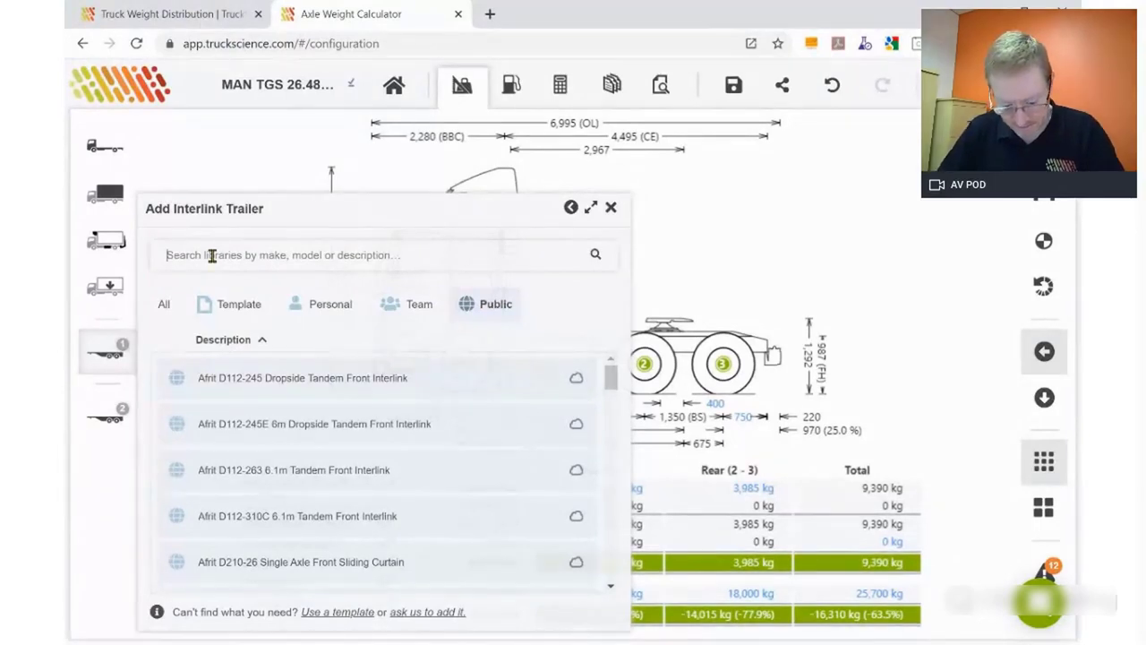
type("afrit")
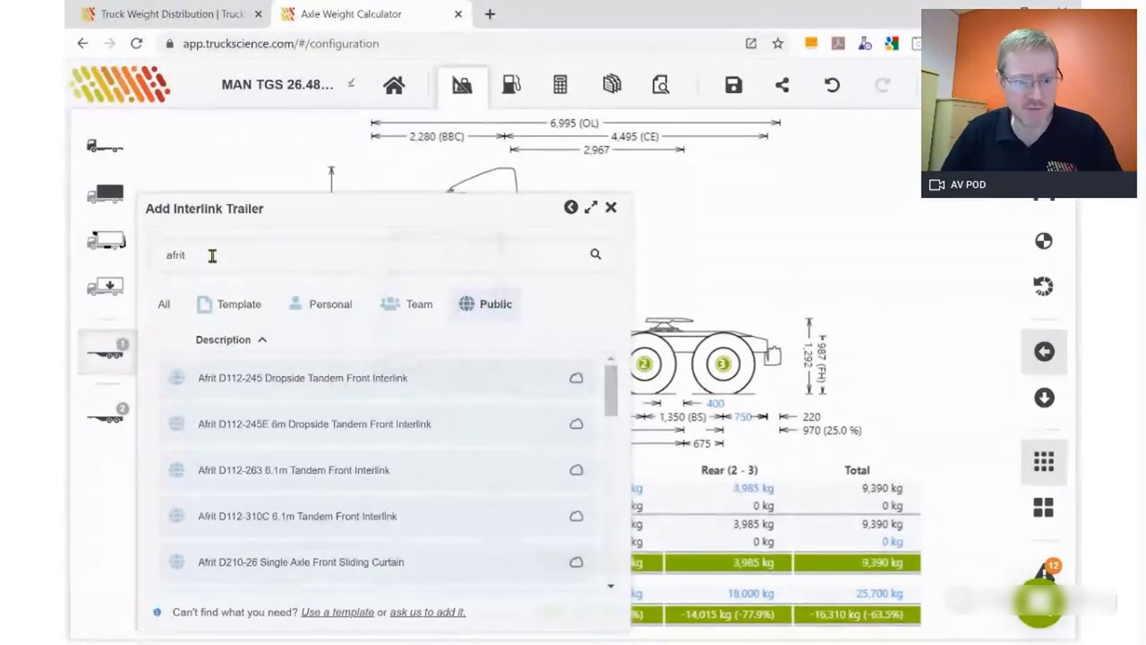
type(" c")
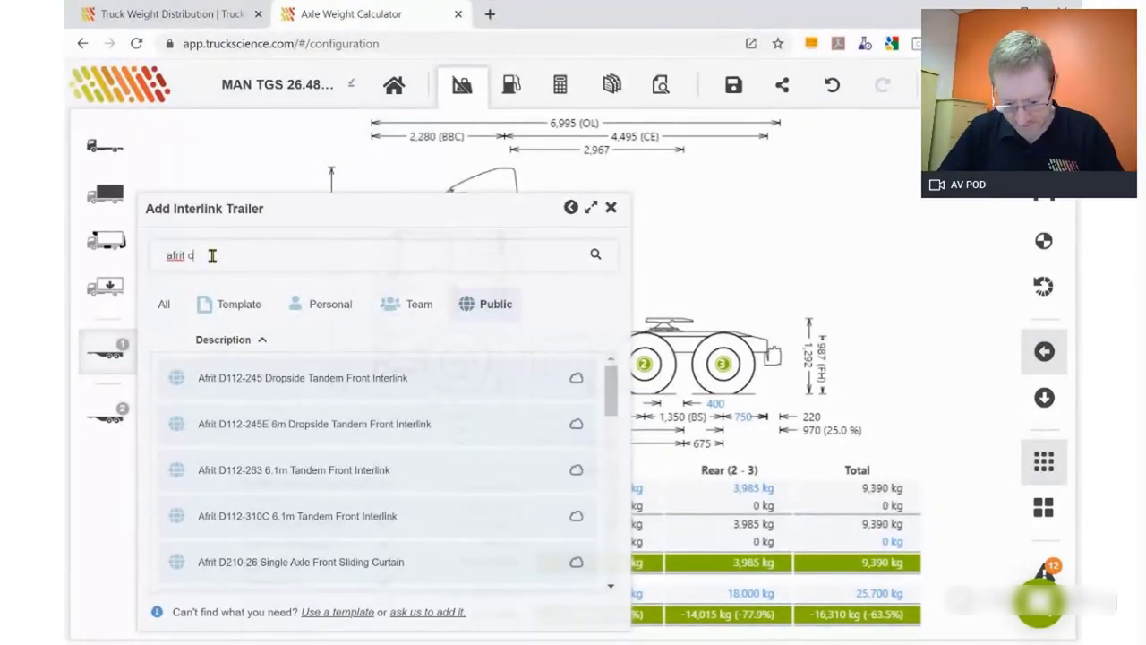
type("urta")
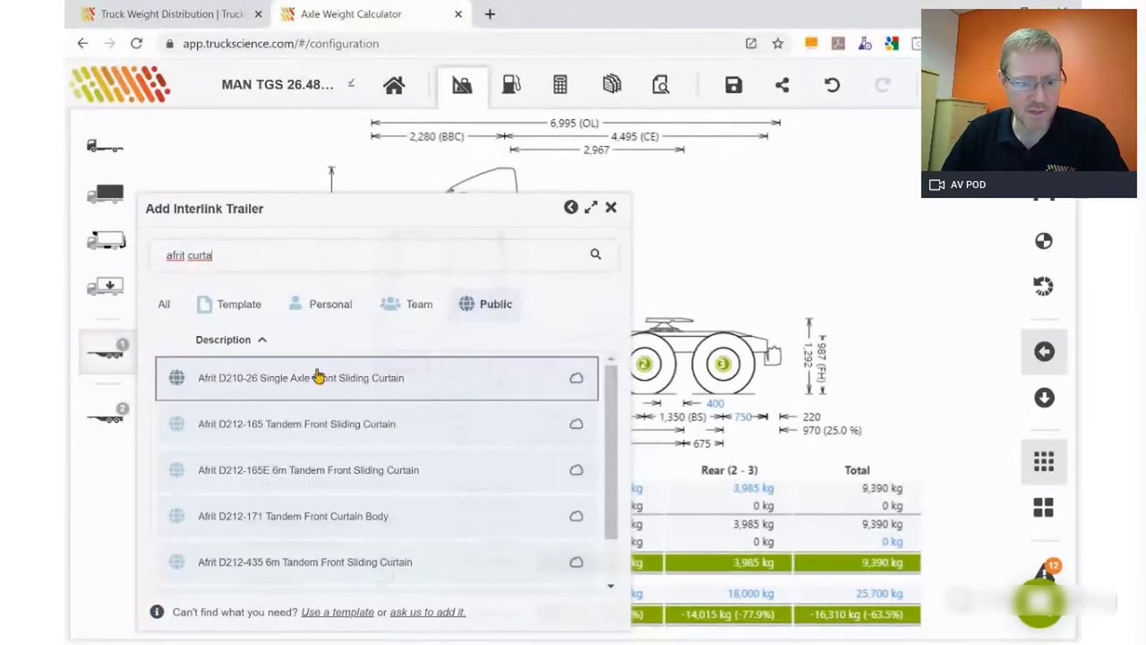
scroll(276, 460, "down", 1)
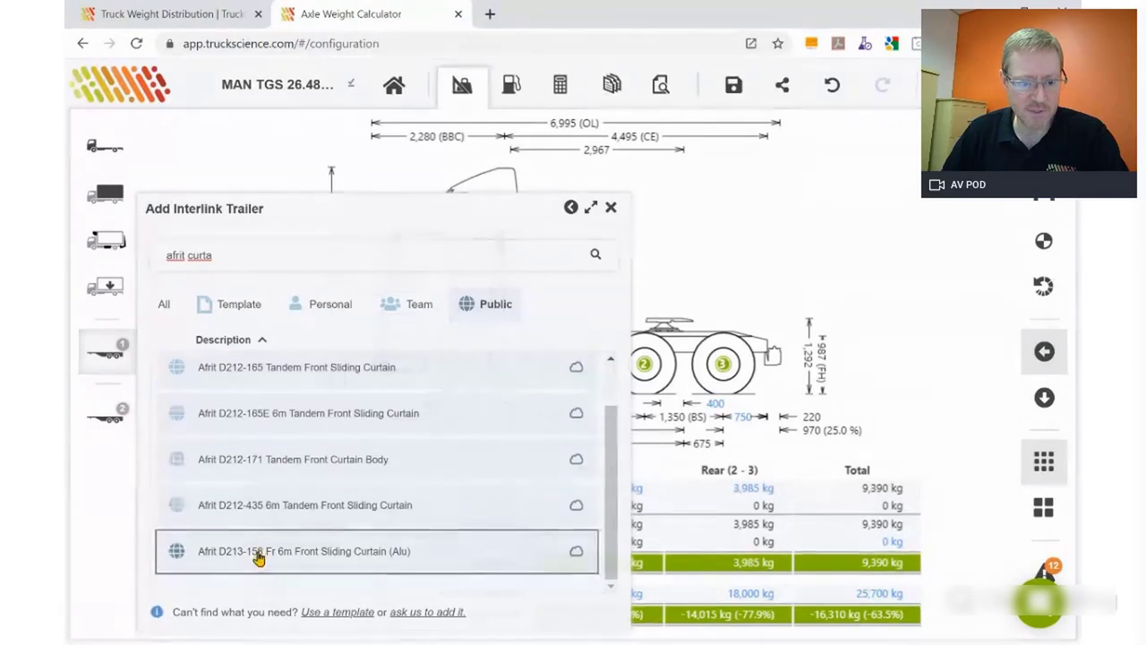
scroll(229, 379, "up", 1)
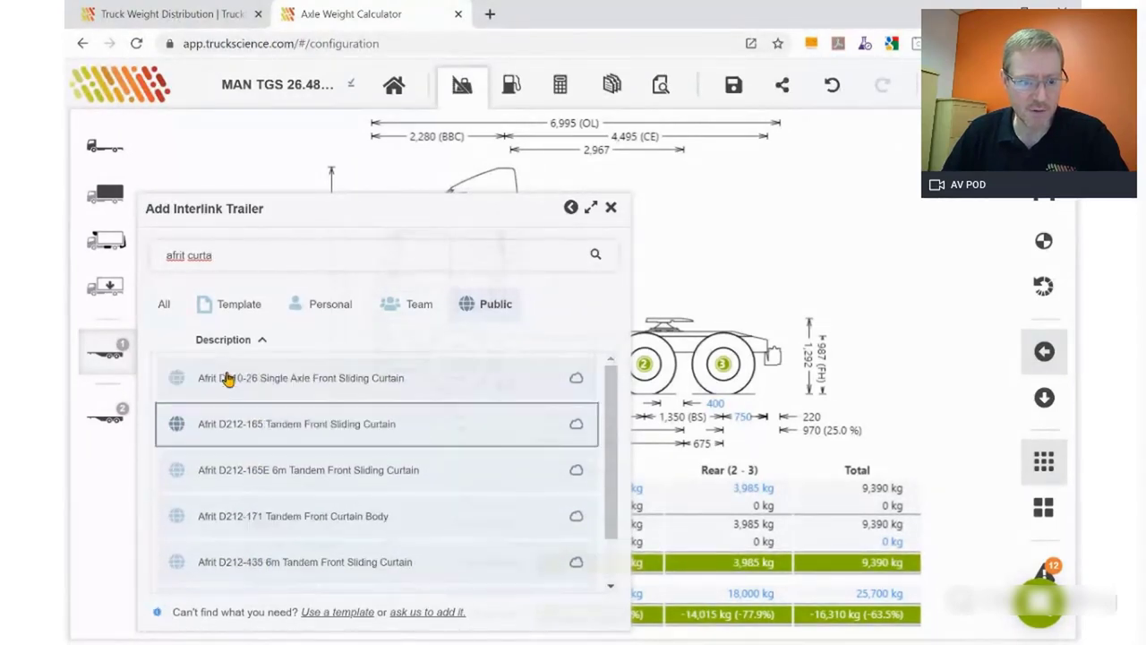
scroll(228, 537, "down", 1)
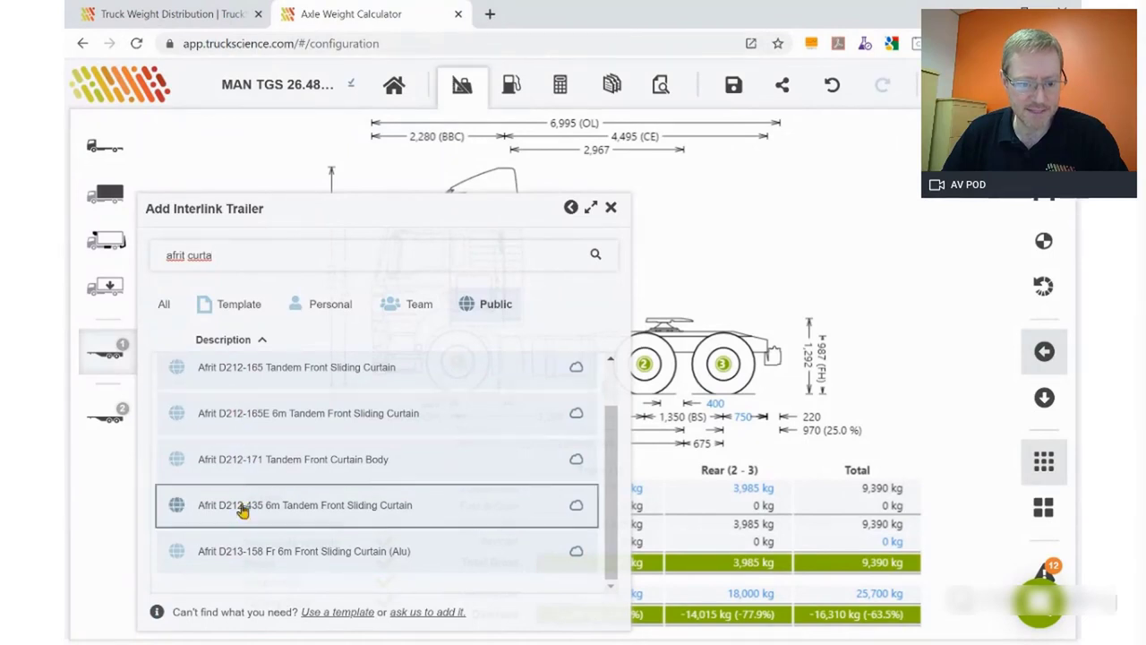
left_click(382, 553)
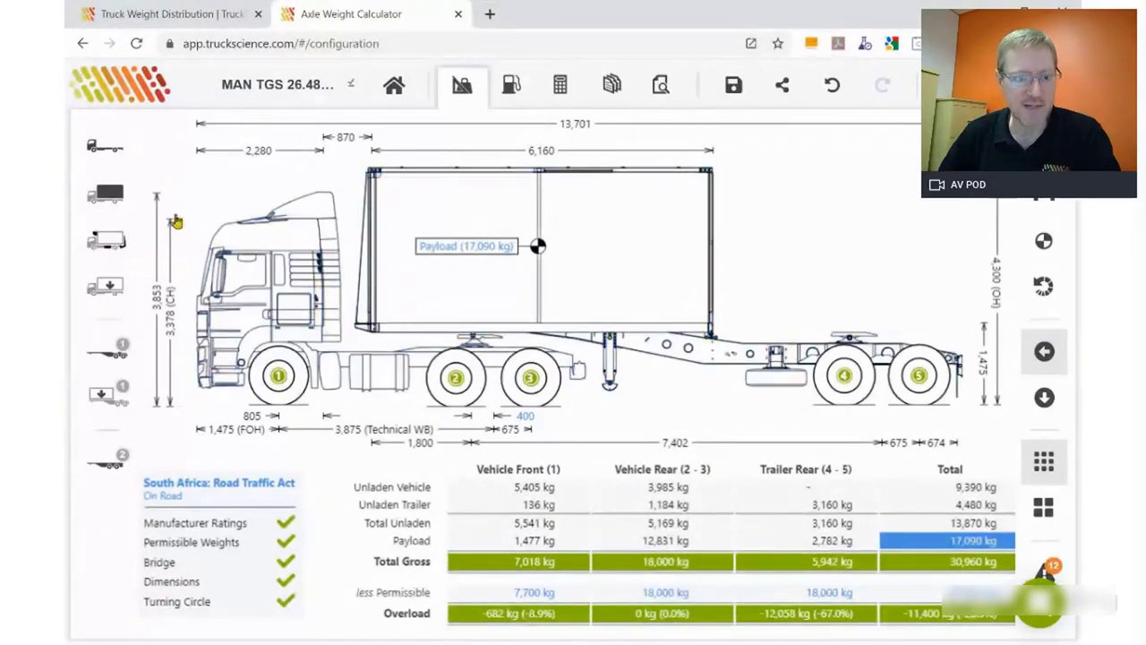
- Search the crane equipment library for hyva and look through the listed models without adding one
left_click(107, 243)
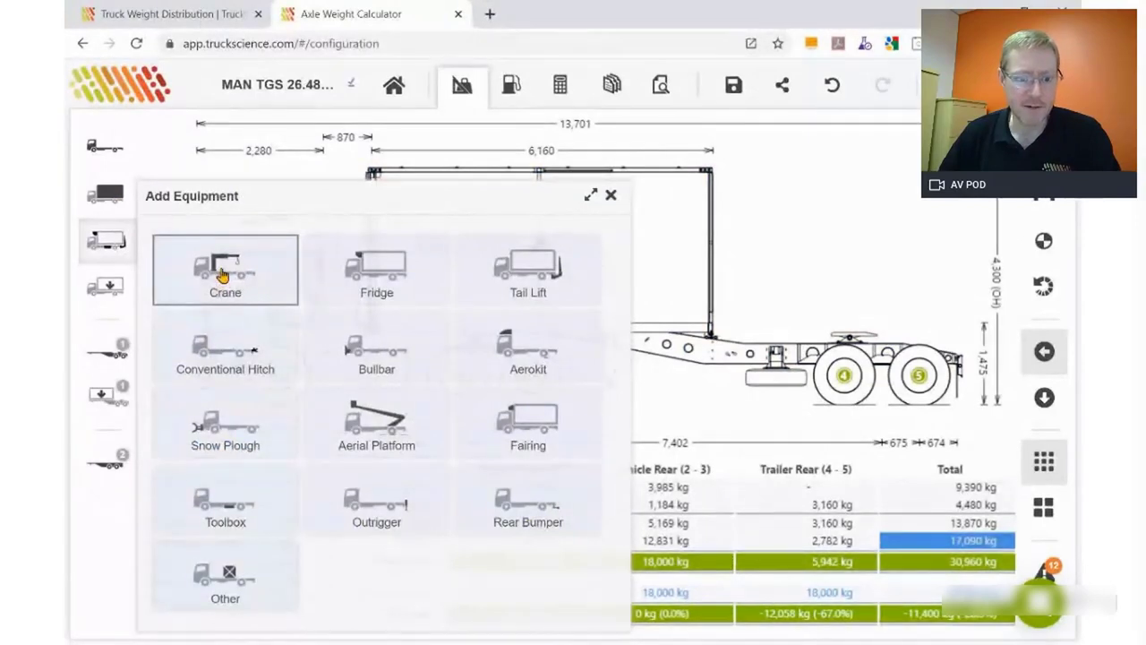
left_click(223, 275)
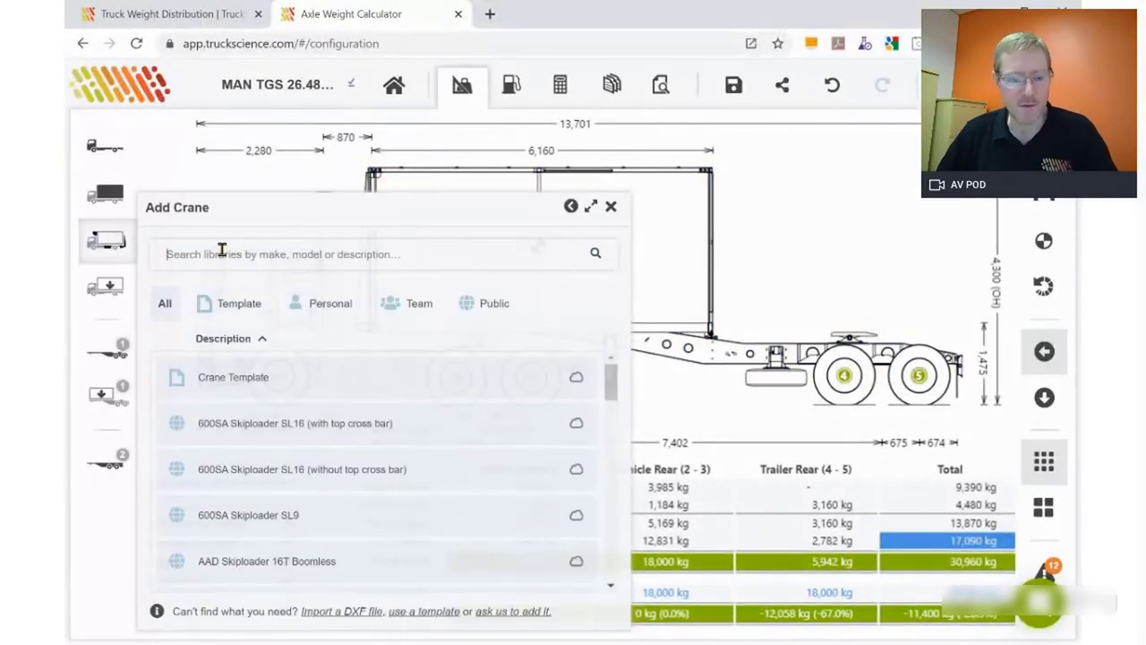
left_click(222, 253)
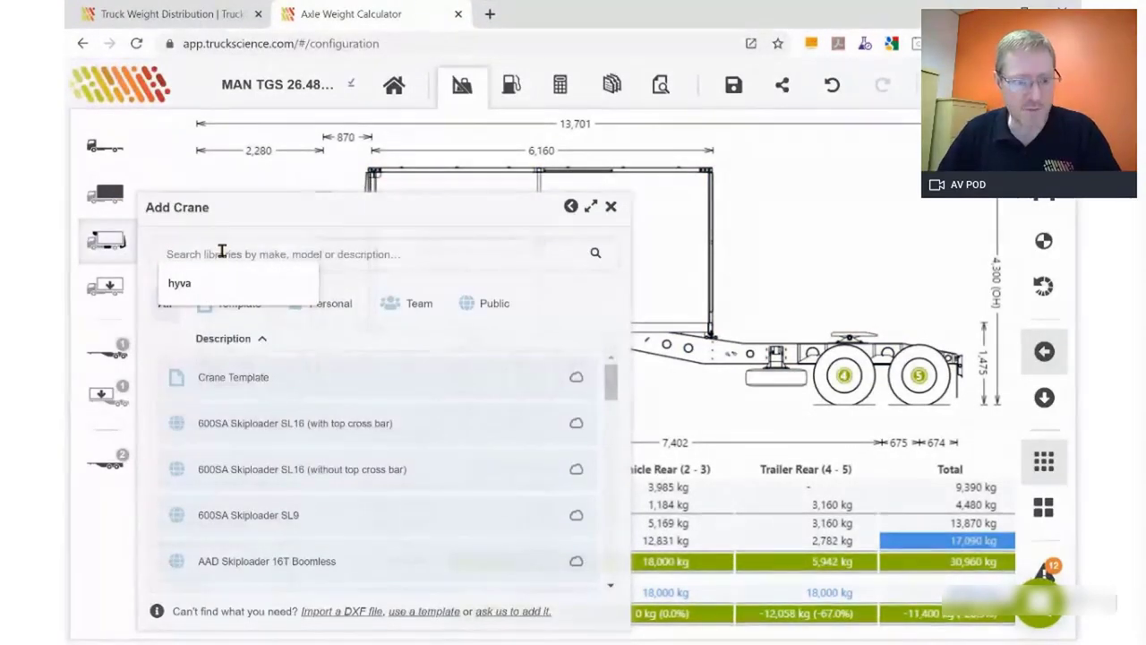
type("hyv")
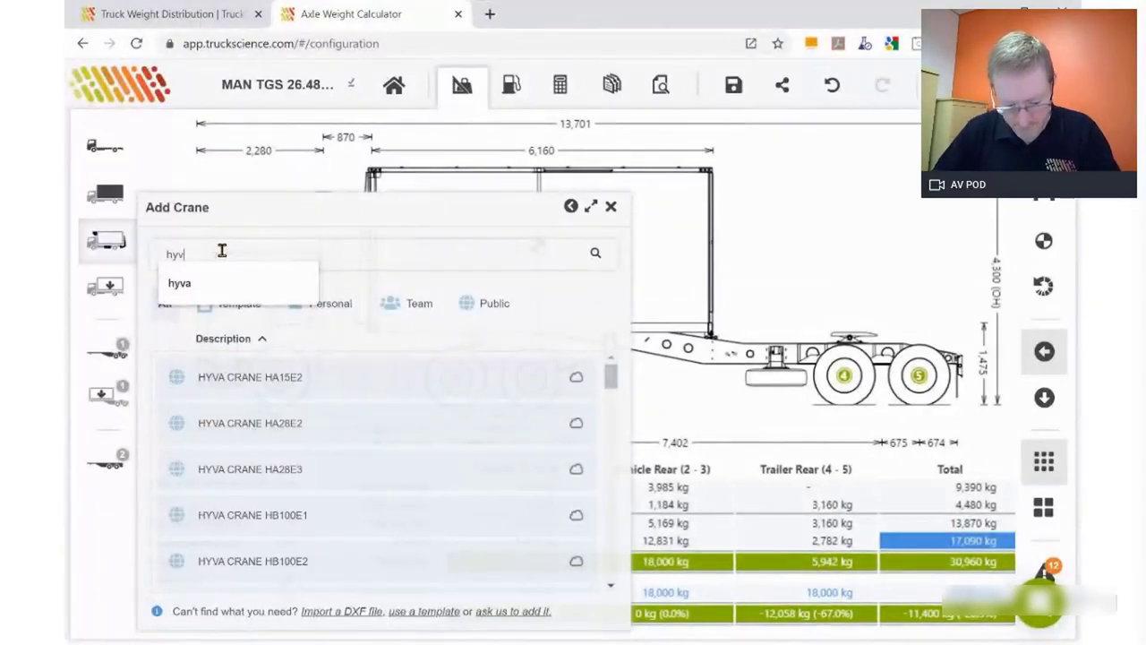
type("a")
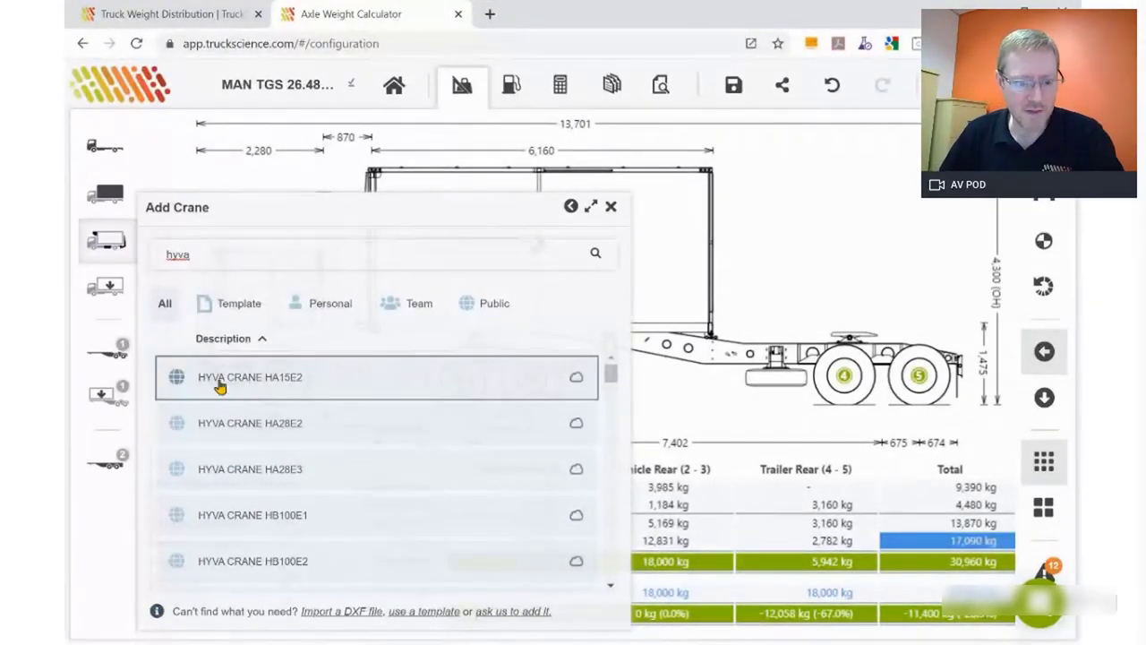
mouse_move(611, 372)
left_mouse_down()
mouse_move(614, 570)
mouse_move(615, 367)
left_mouse_up()
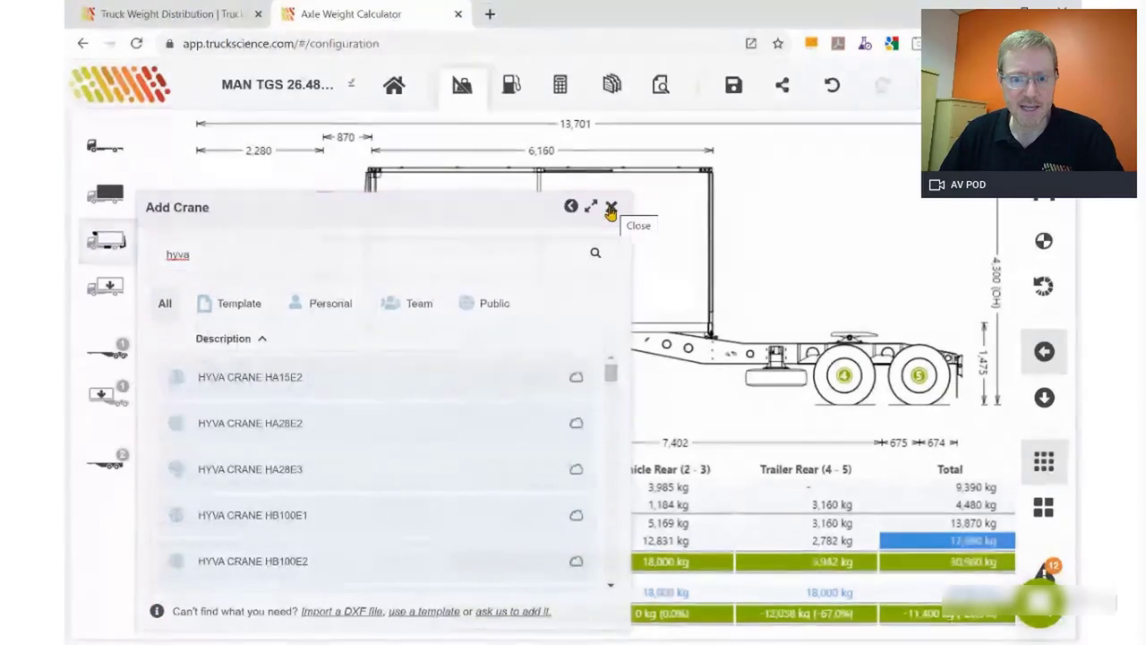
left_click(611, 209)
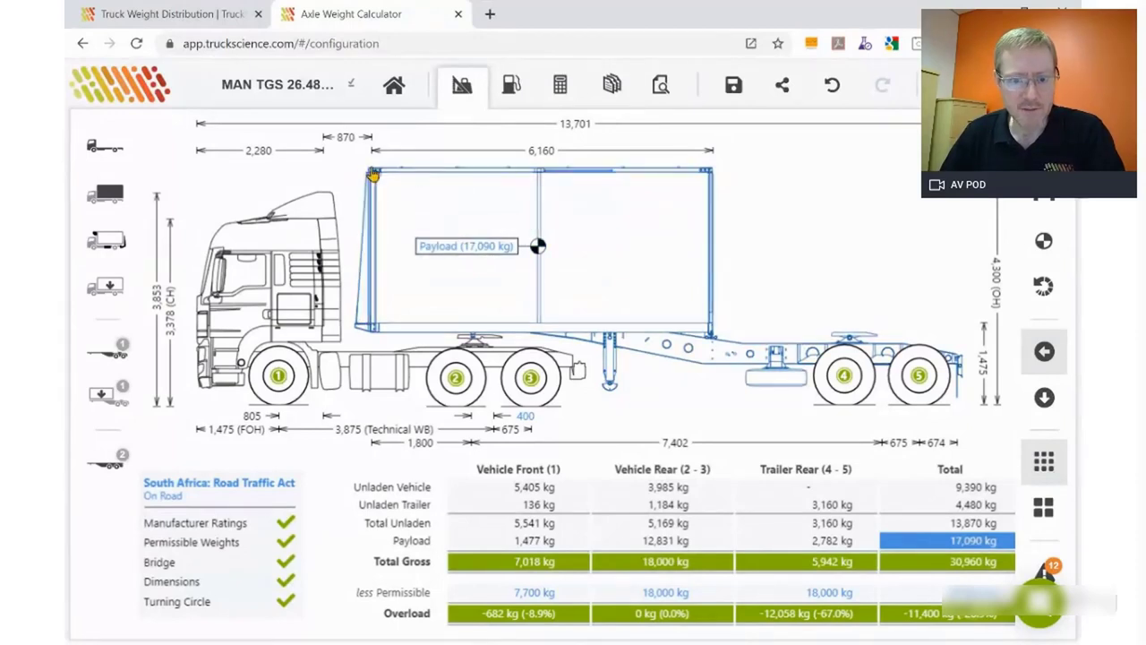
- Add the Afrit D213-158 12m Rear Sliding Curtain (Alu) semi trailer as the second trailer
left_click(102, 471)
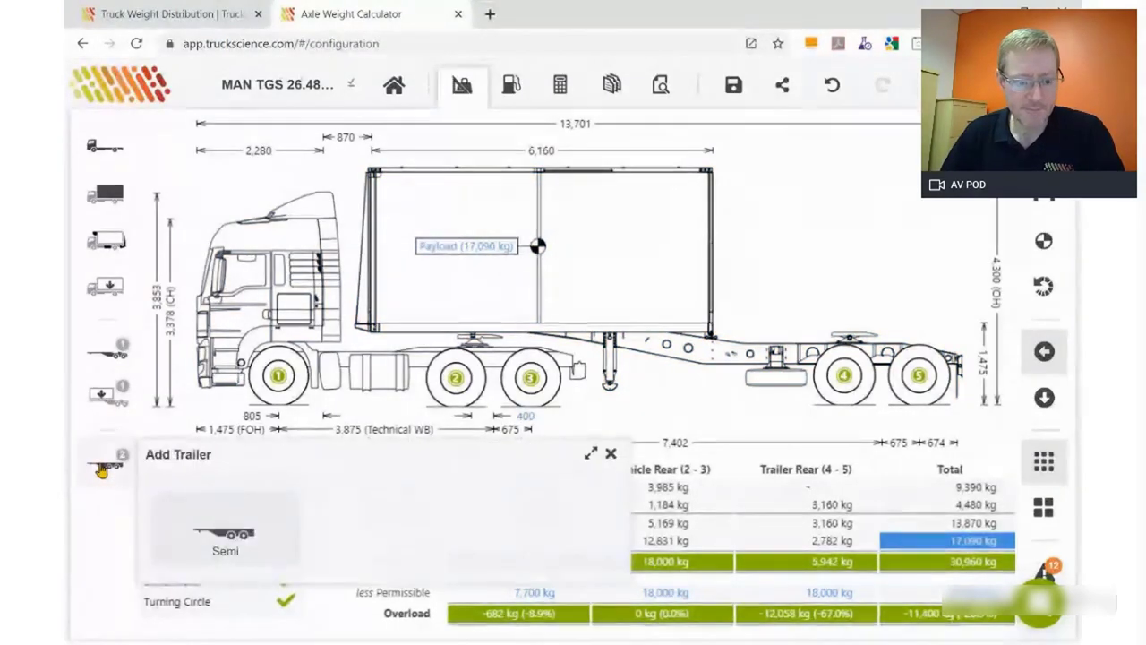
left_click(226, 536)
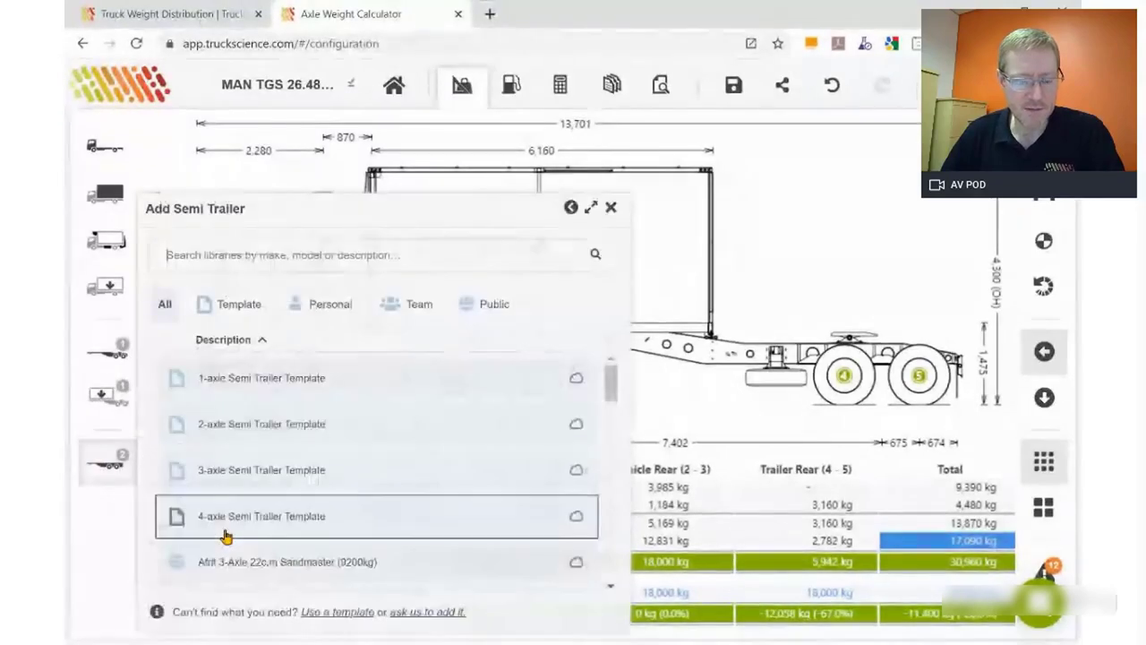
left_click(294, 256)
type("afrit")
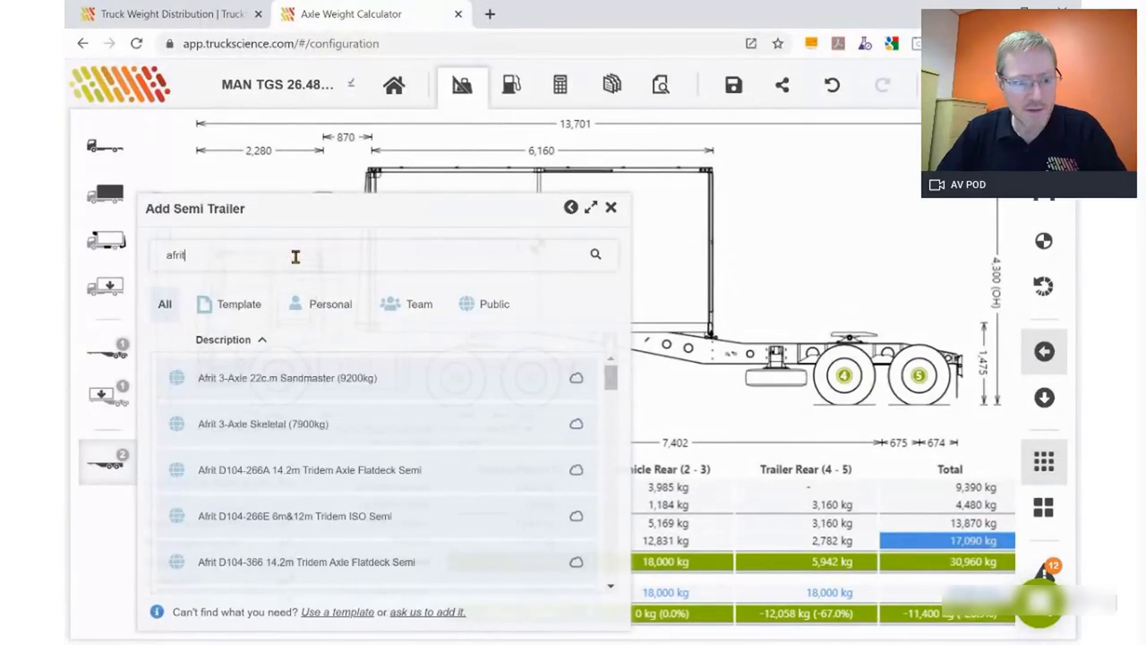
type(" cur")
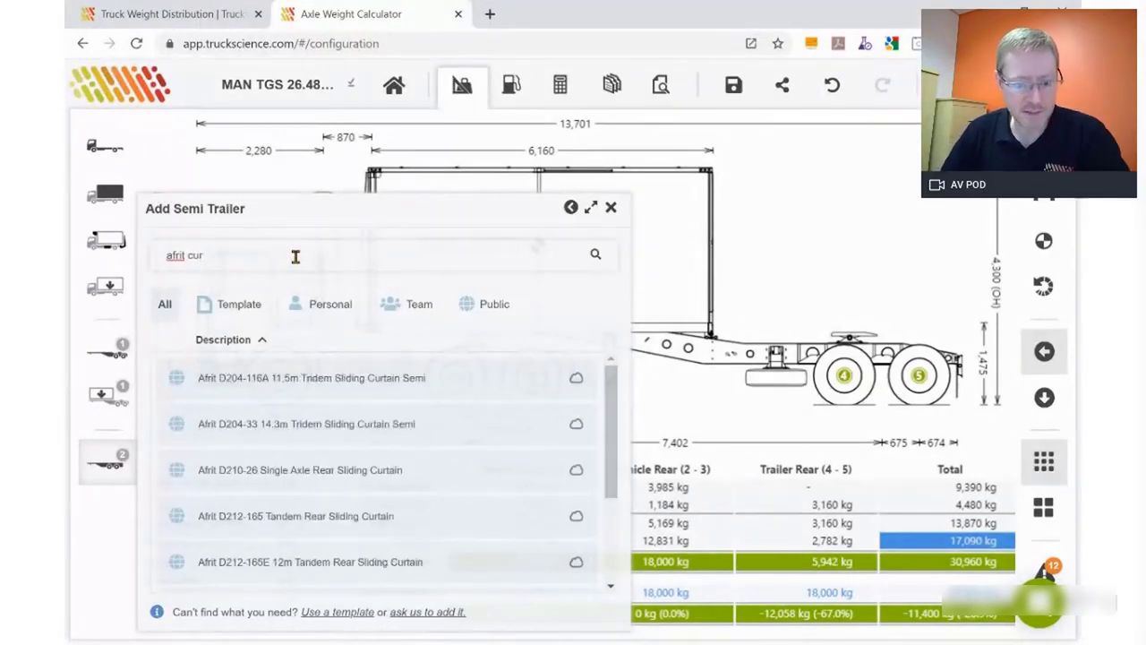
scroll(327, 468, "down", 3)
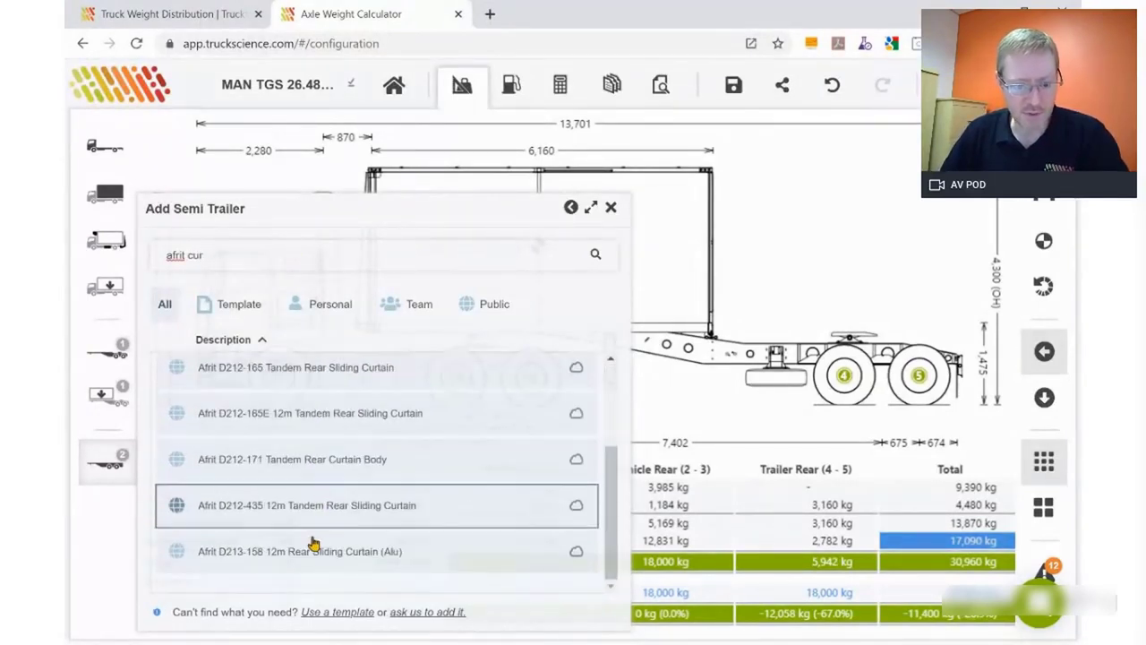
left_click(370, 555)
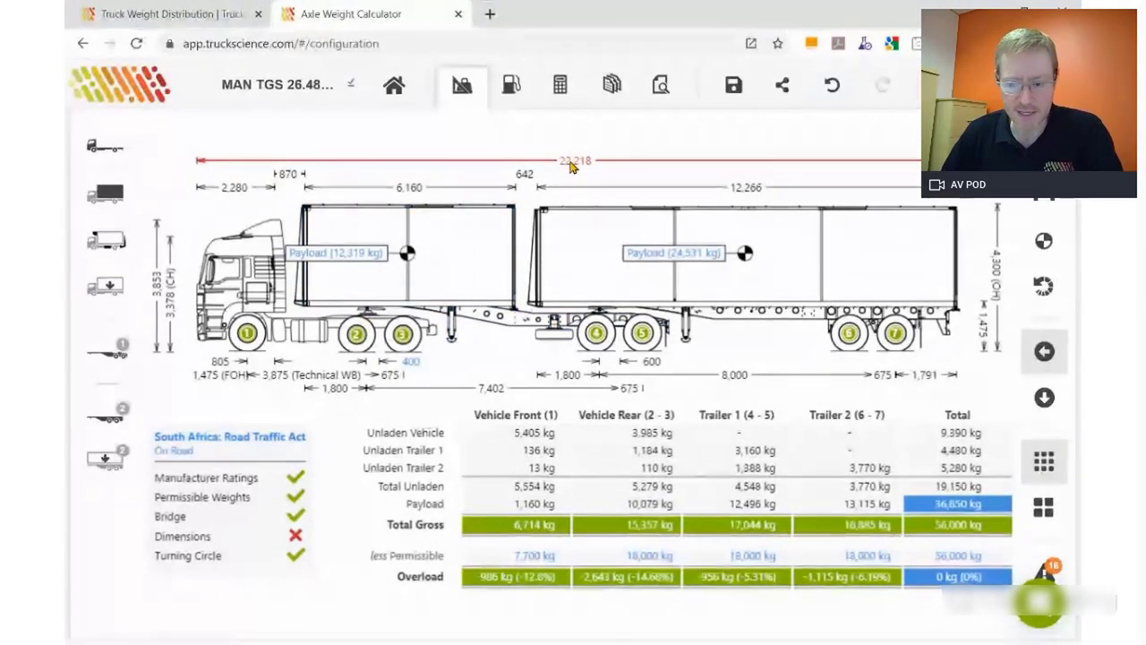
mouse_move(294, 538)
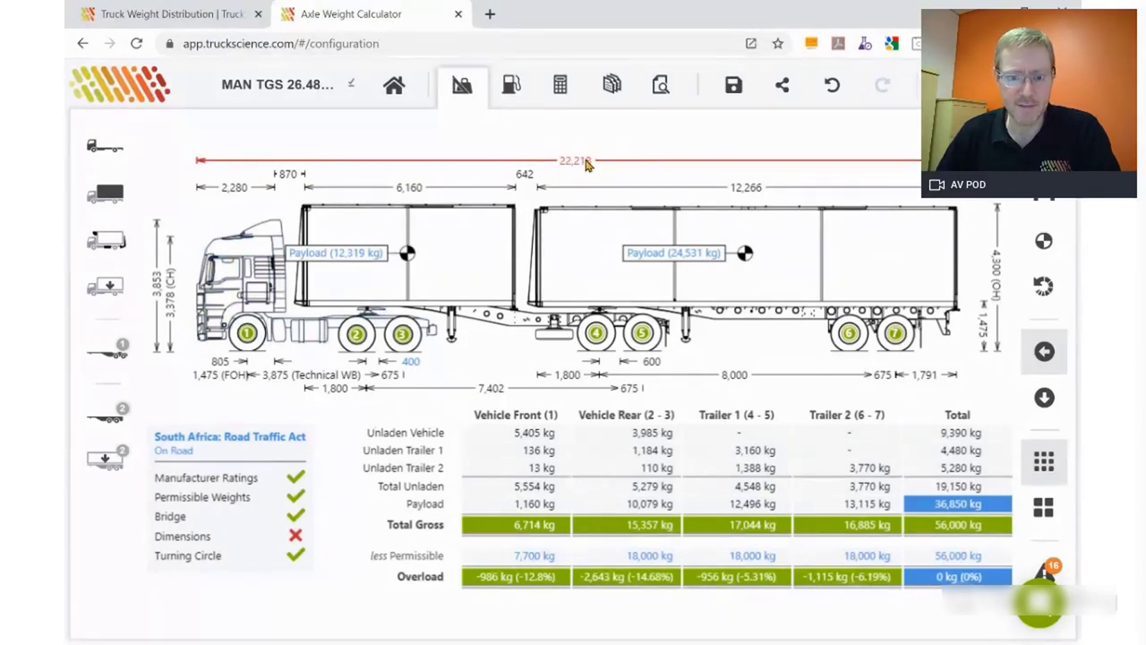
- Set the truck's 5th Wheel Offset to 618 mm
left_click(381, 278)
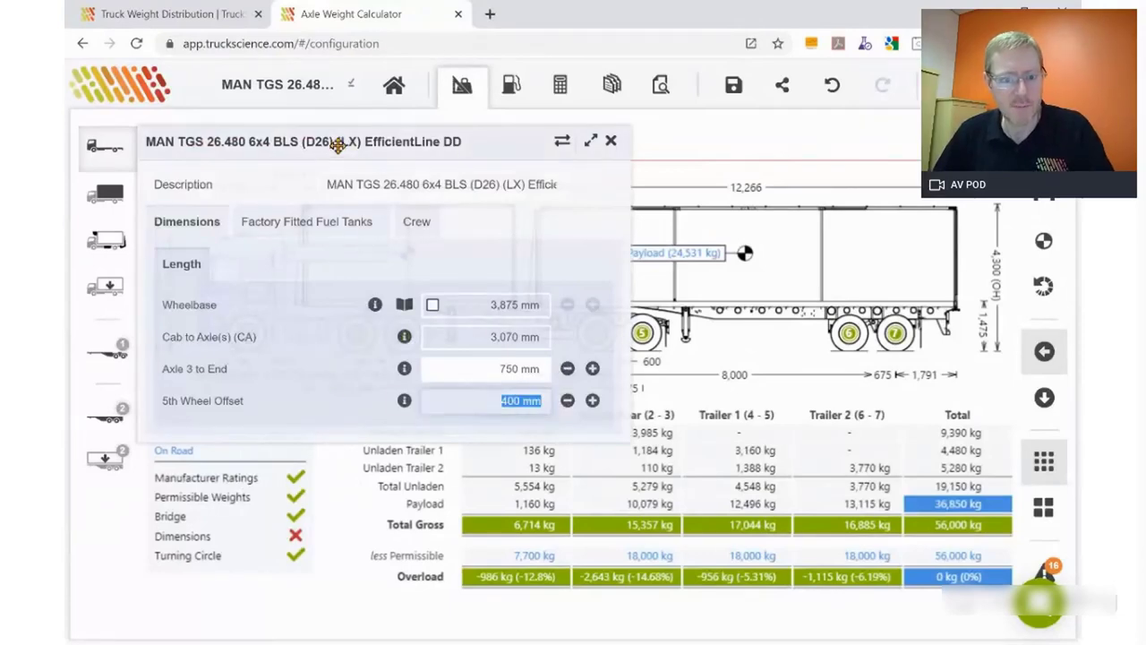
left_click_drag(339, 142, 660, 212)
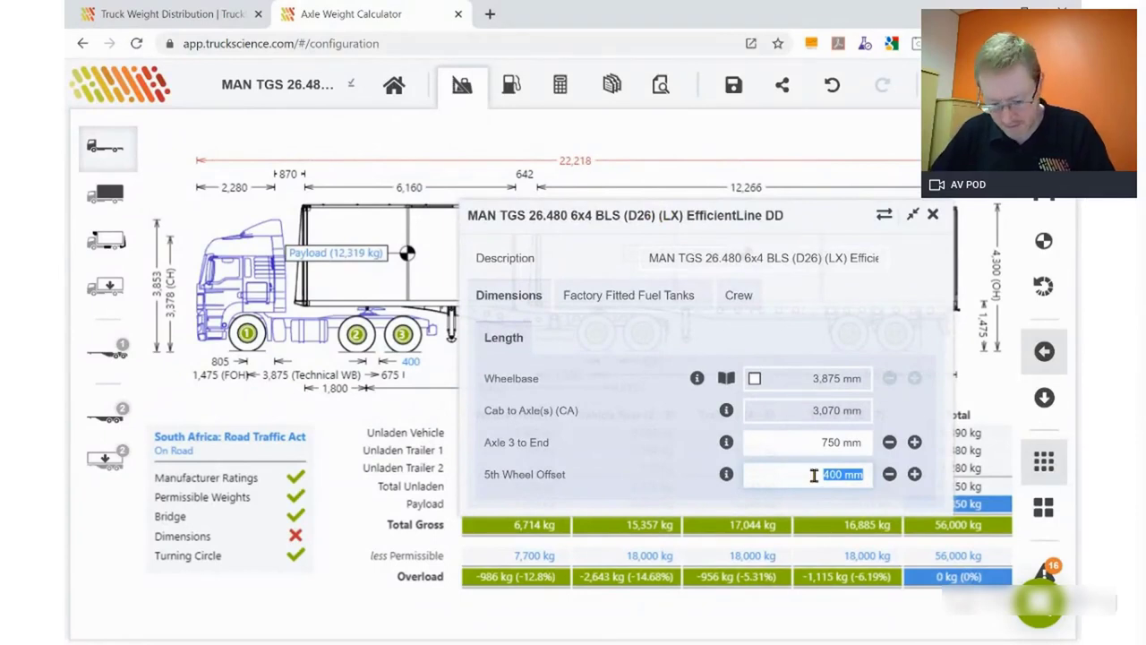
type("618")
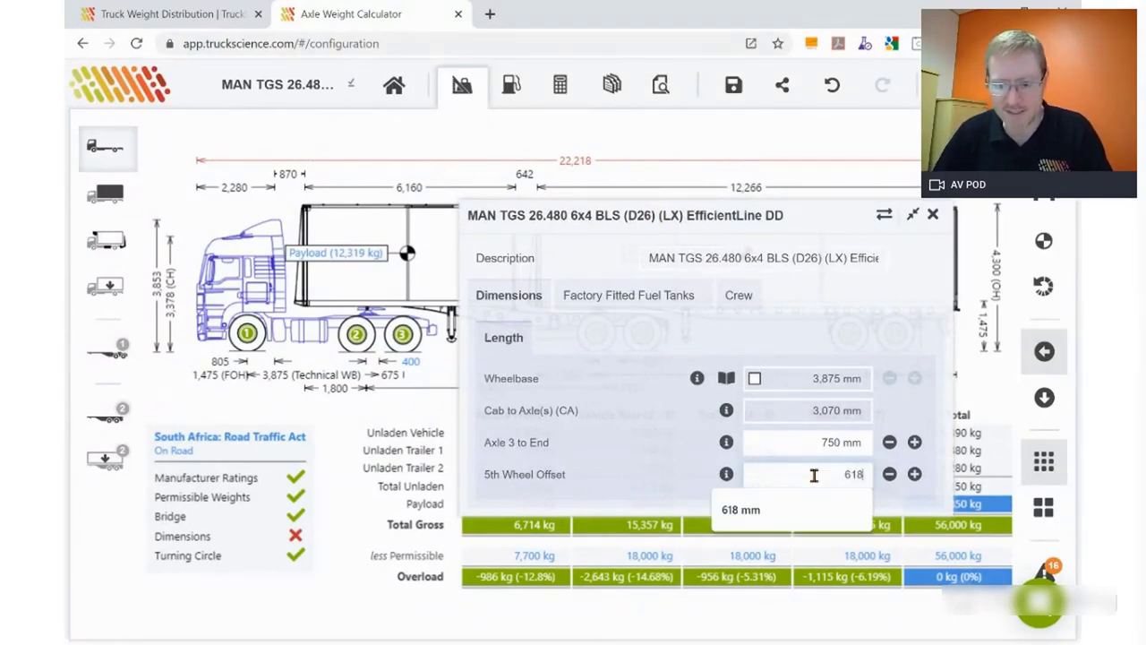
key("Return")
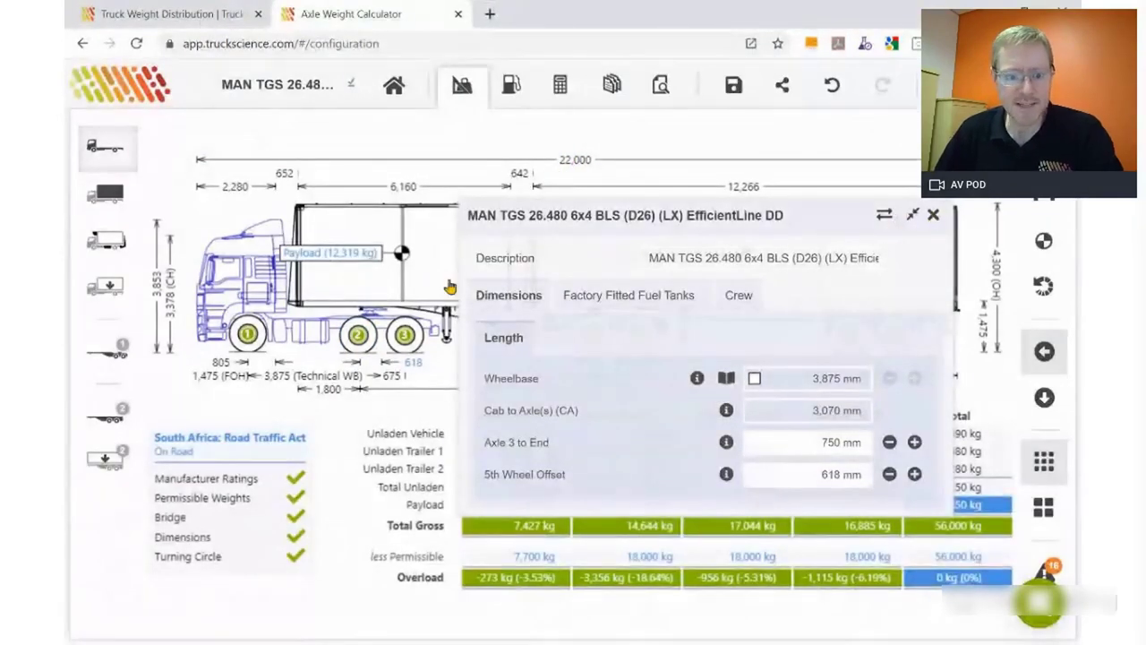
left_click(410, 371)
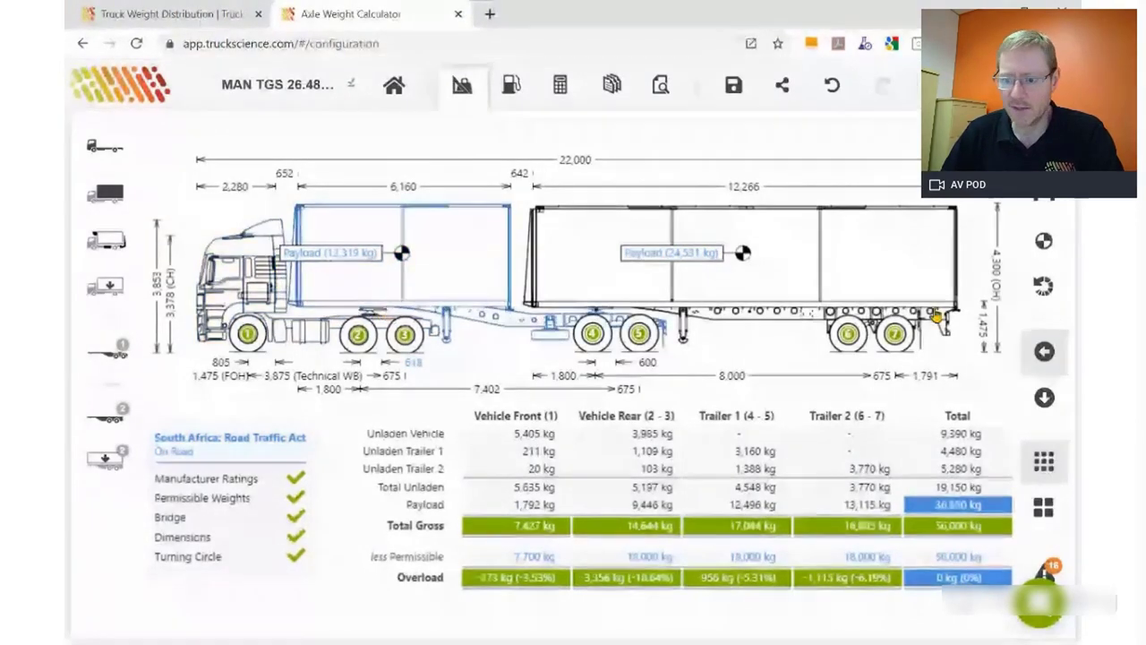
- Check the combination's regulation turning circle and read the cab and trailer swing clearance notes
left_click(1043, 287)
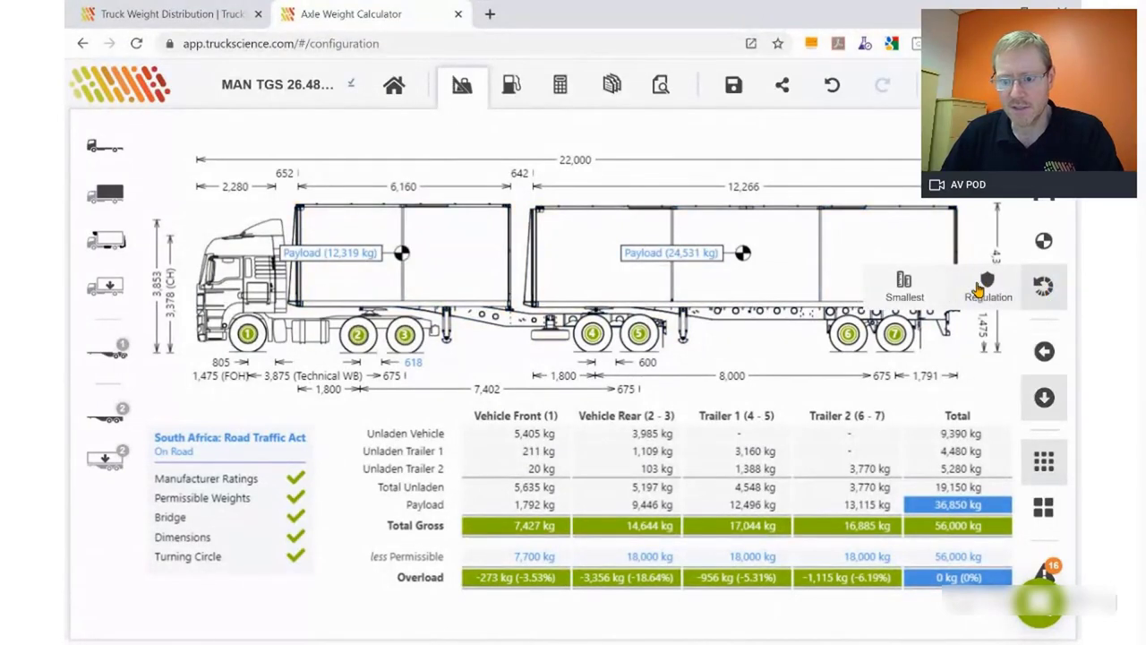
left_click(978, 288)
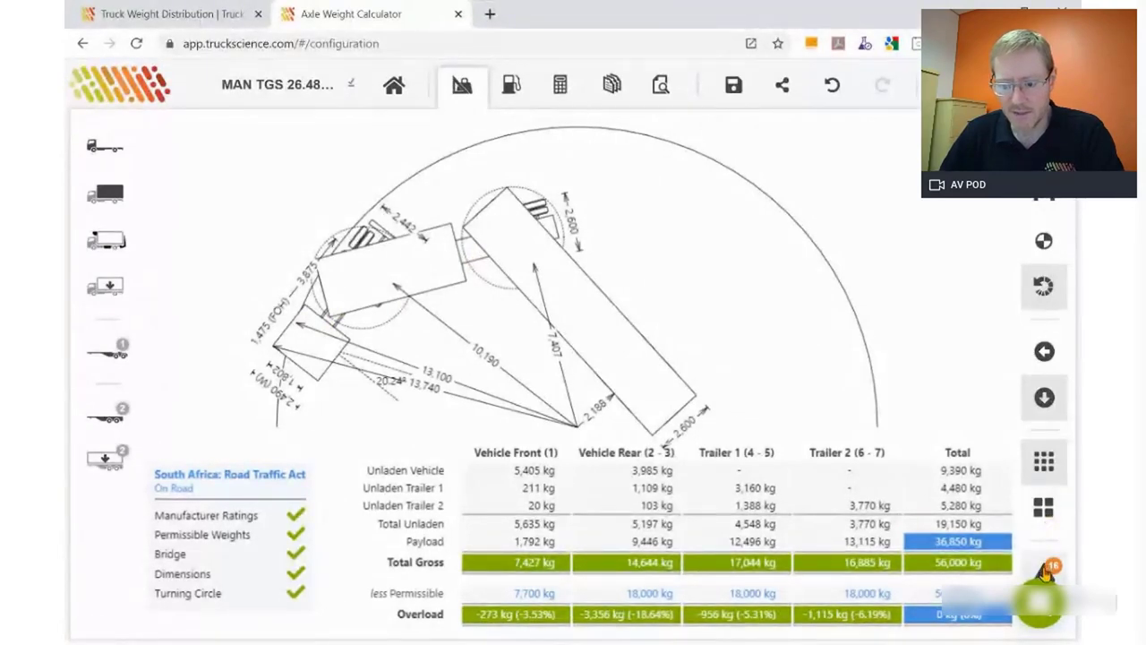
left_click(1046, 572)
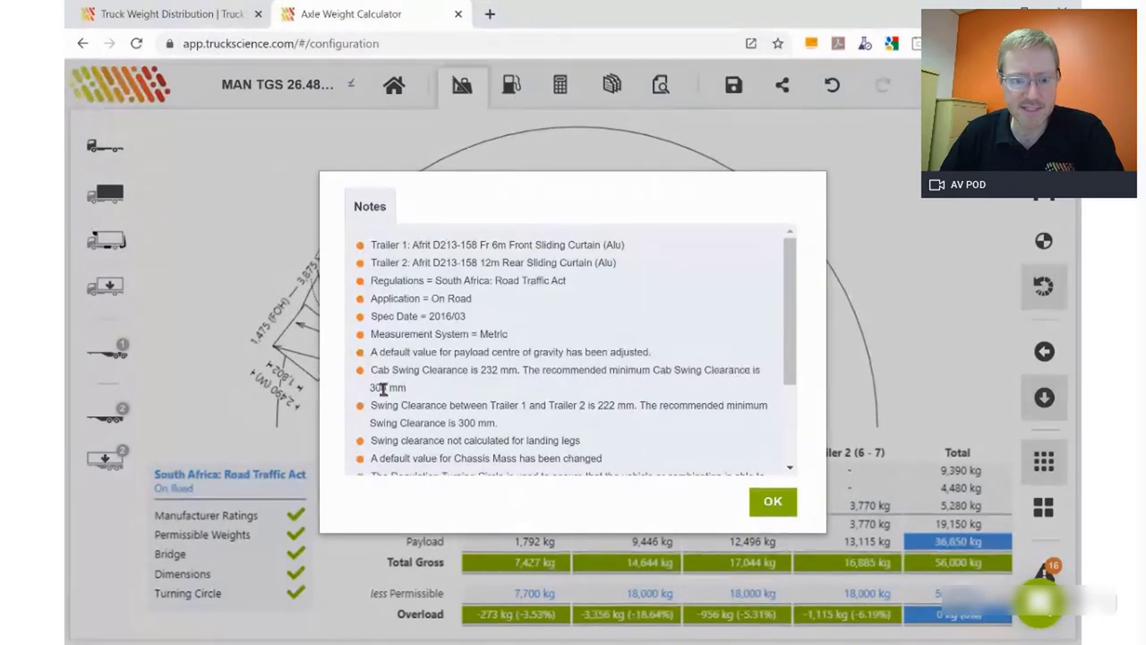
left_click_drag(373, 387, 403, 385)
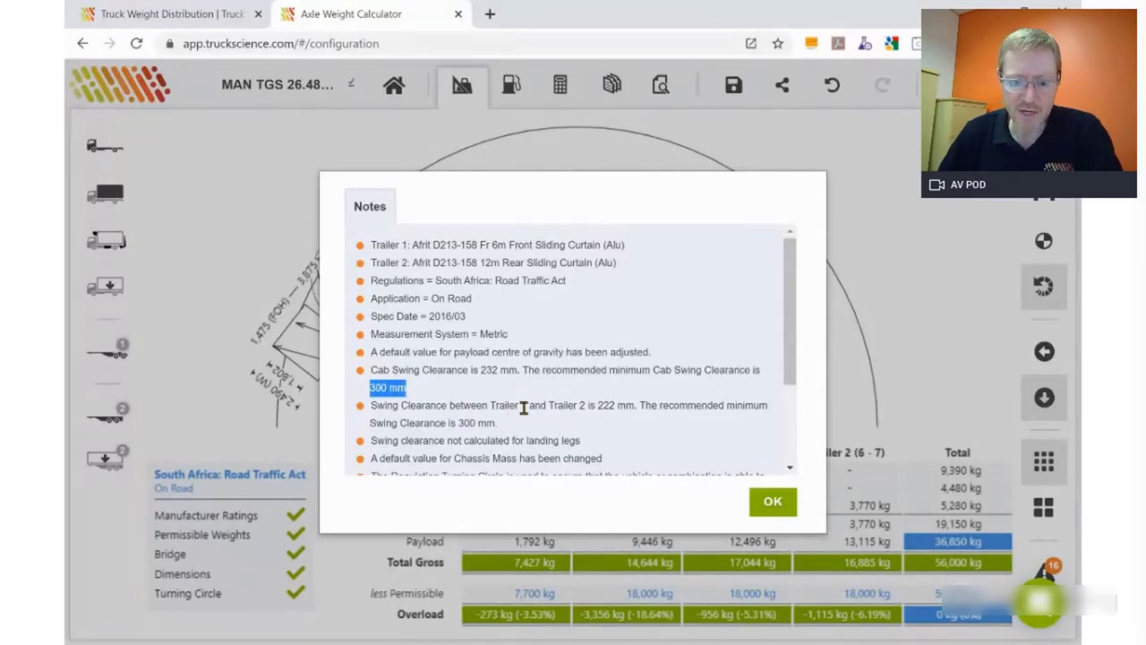
left_click_drag(598, 406, 615, 406)
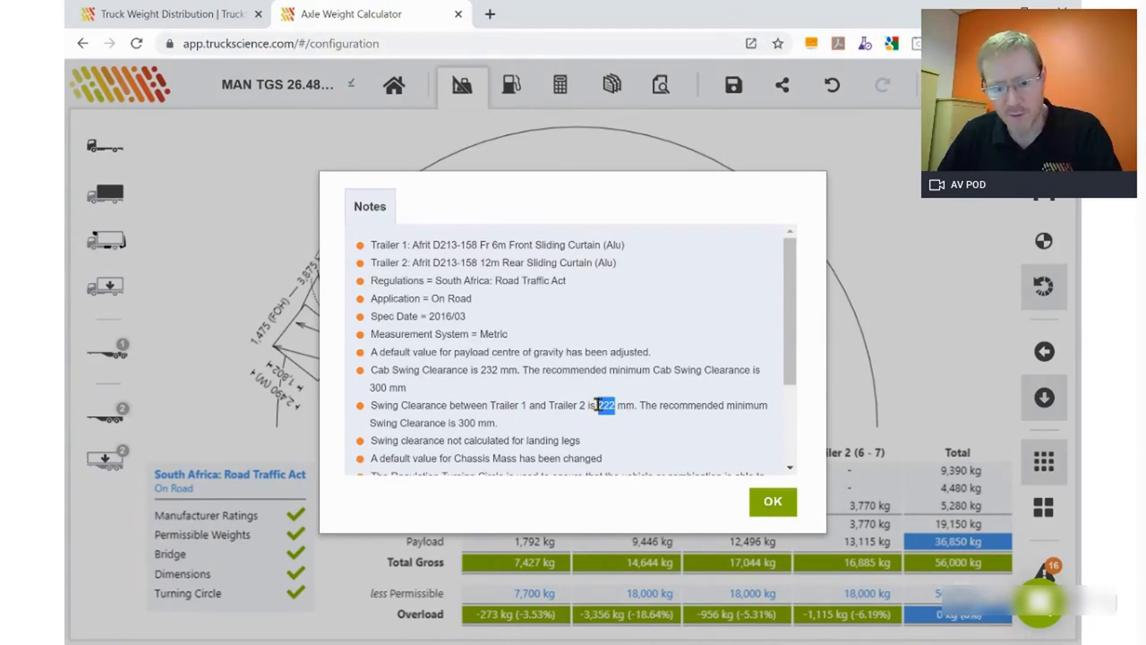
left_click(600, 405)
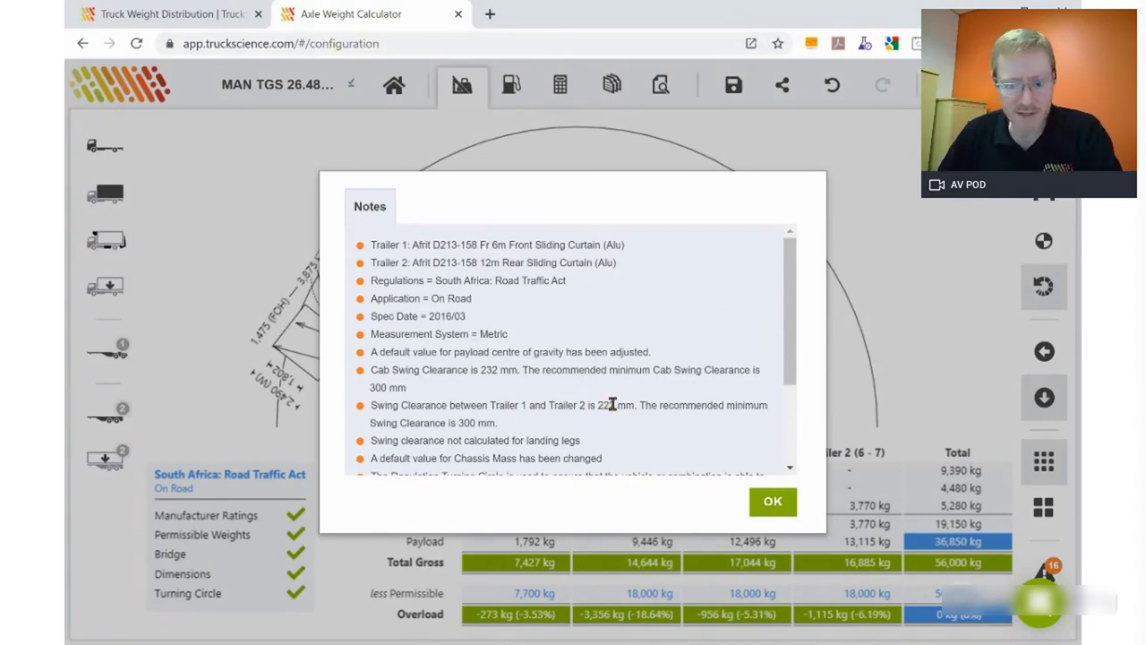
double_click(600, 405)
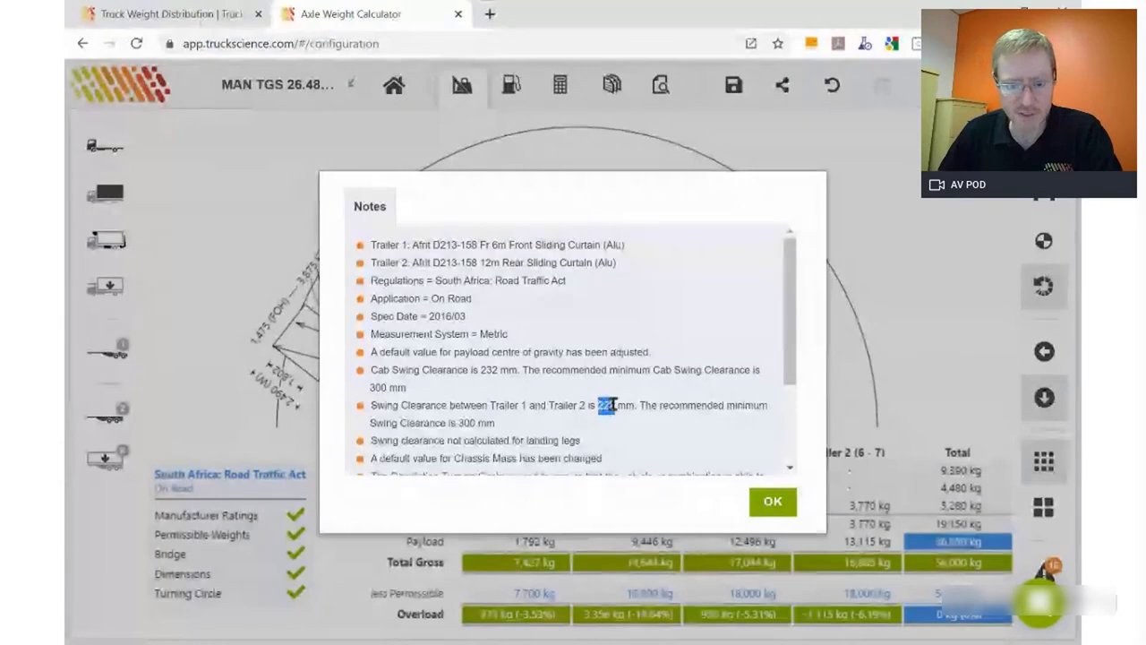
left_click_drag(480, 368, 491, 367)
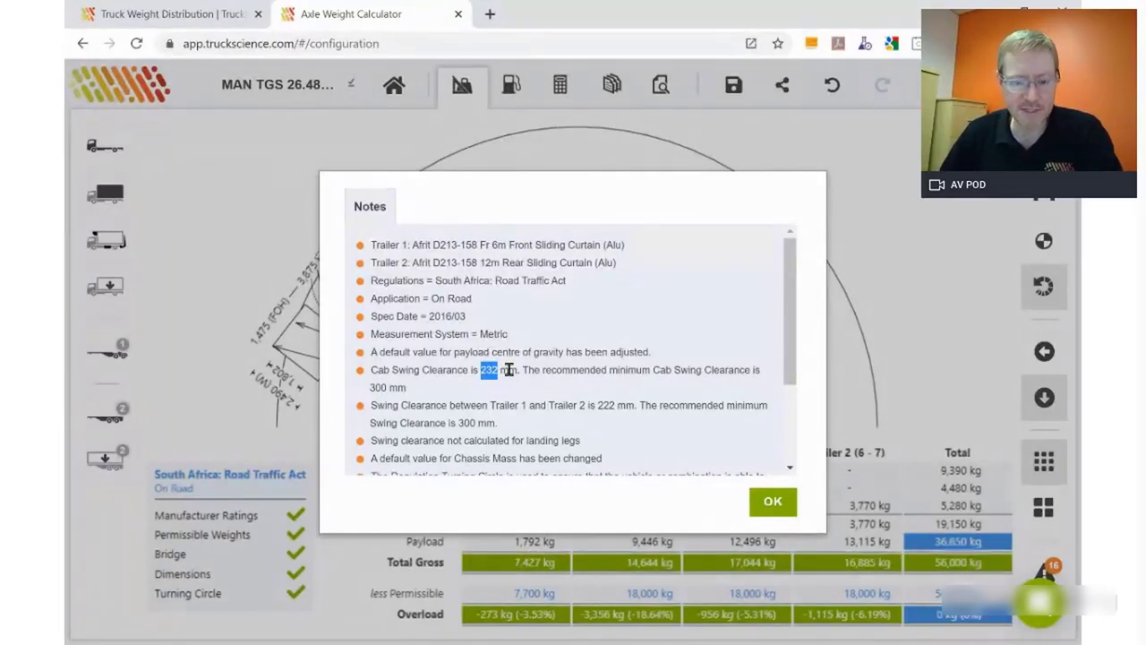
left_click(765, 503)
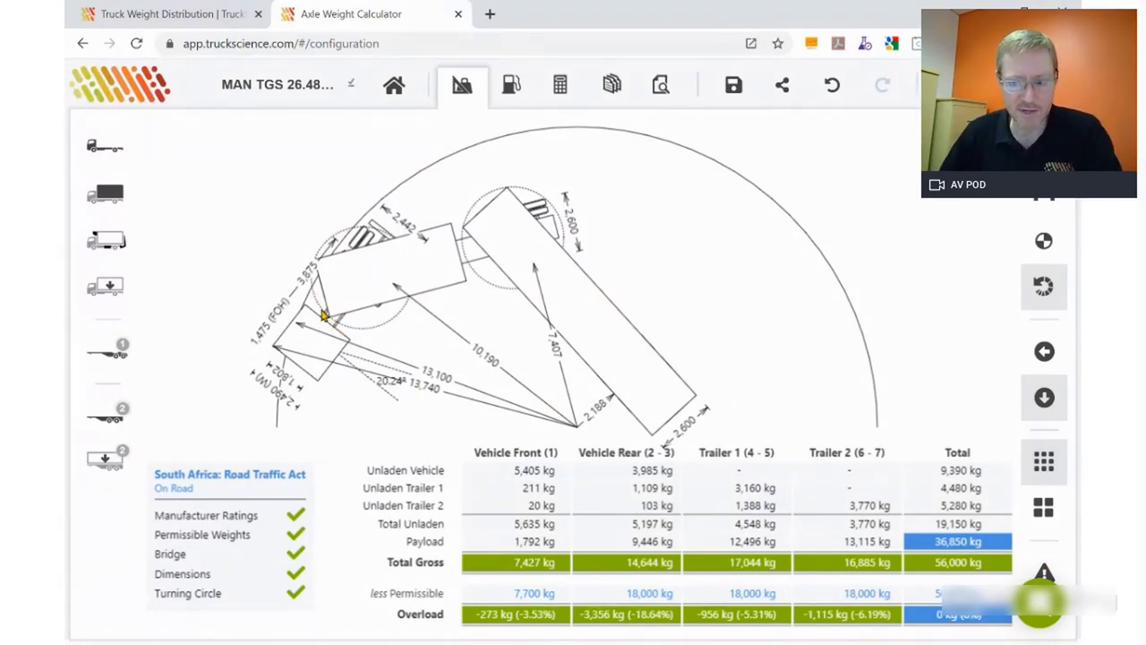
left_click(1045, 353)
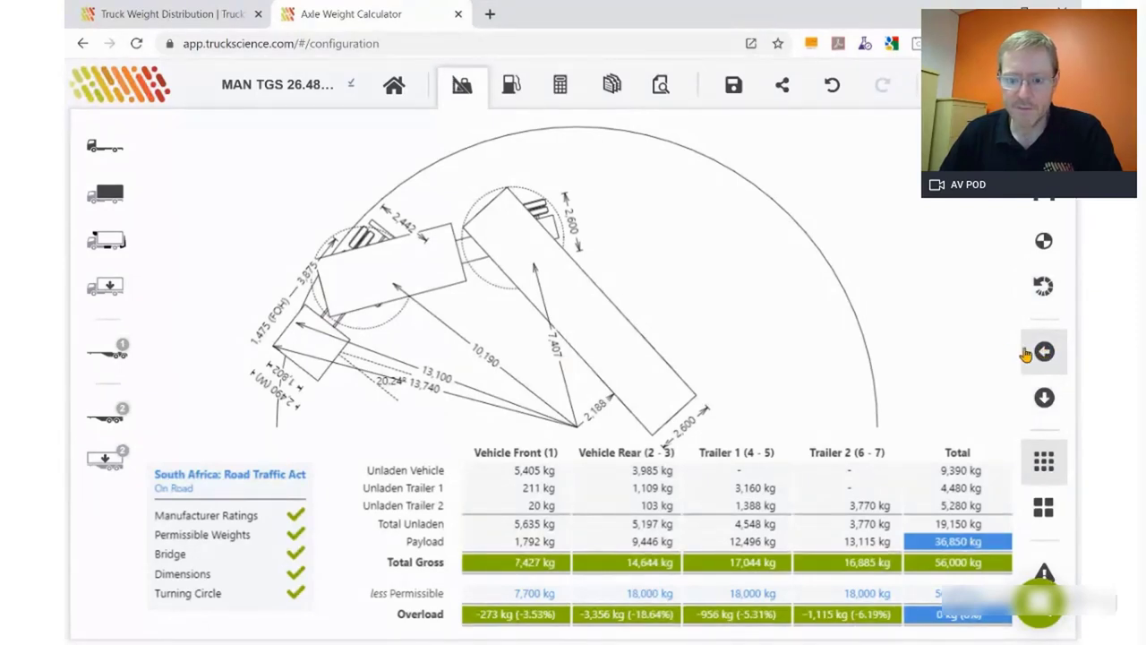
- Examine the payload and gross weight on each axle group of the truck and both trailers
left_click(365, 332)
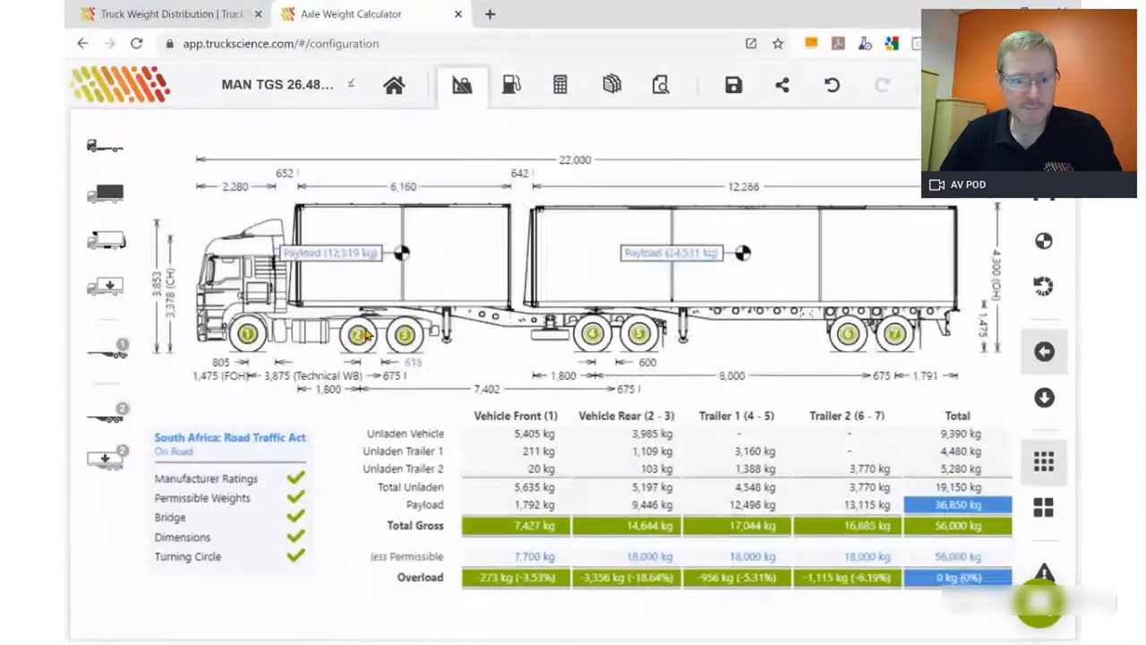
left_click(296, 294)
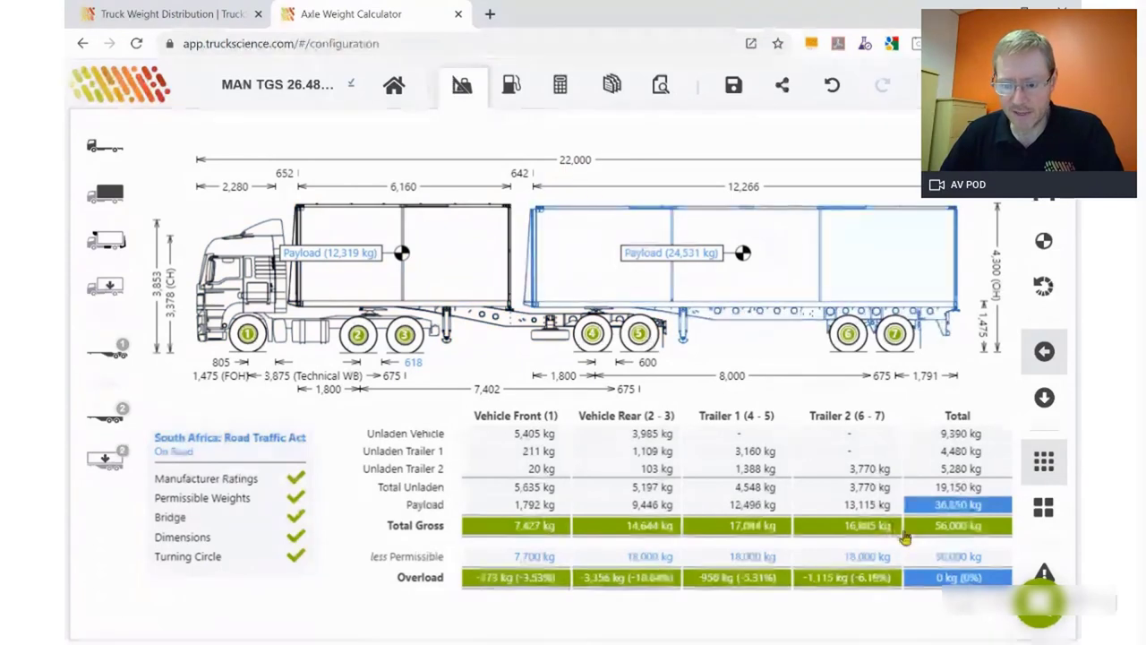
left_click(942, 515)
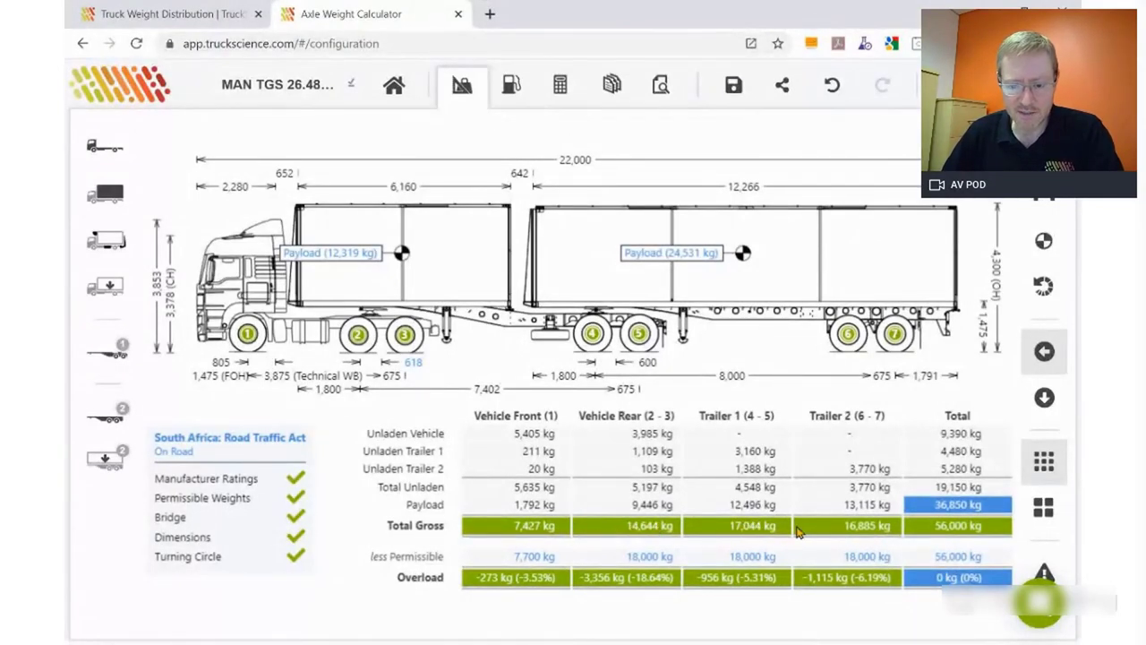
left_click(744, 258)
left_click(359, 277)
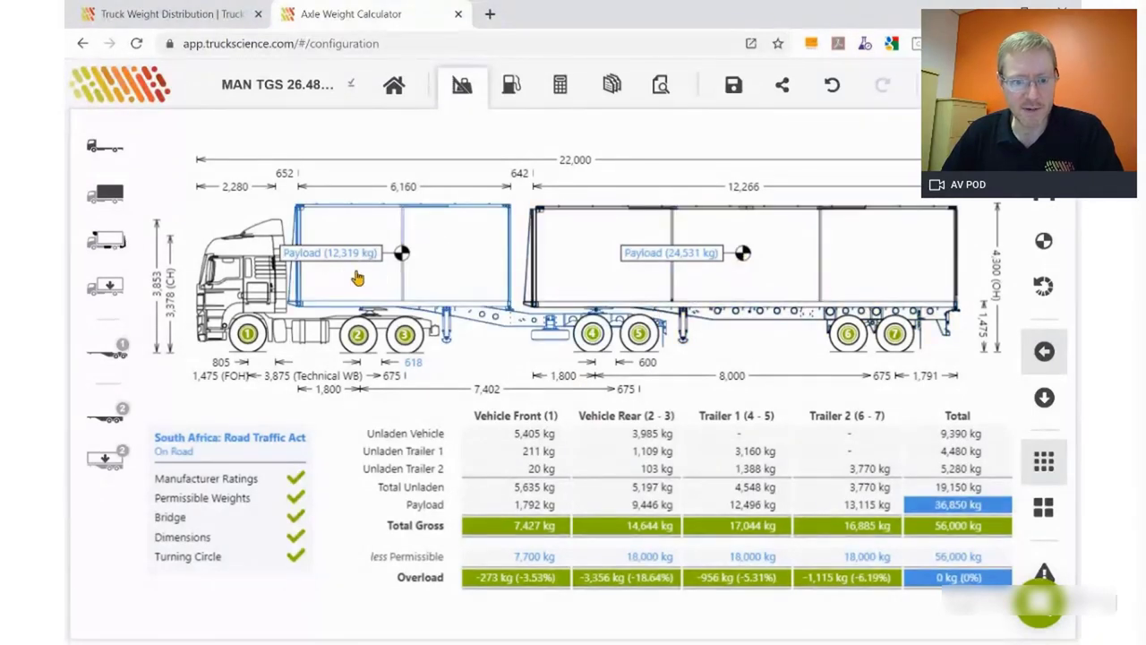
left_click(402, 254)
left_click(387, 337)
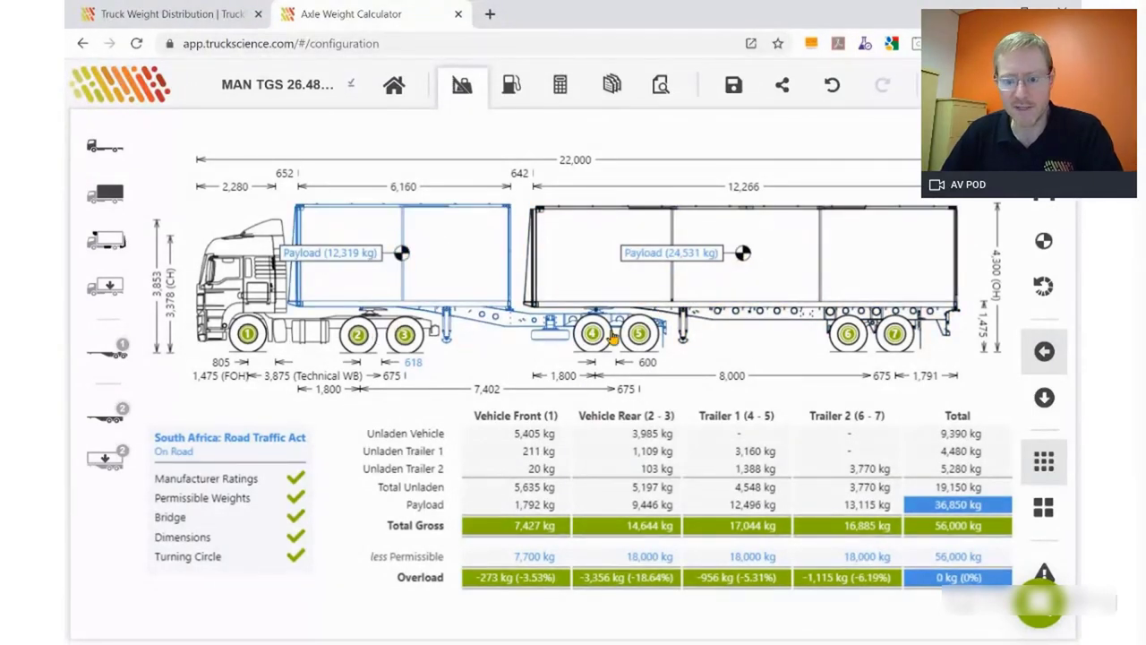
left_click(896, 336)
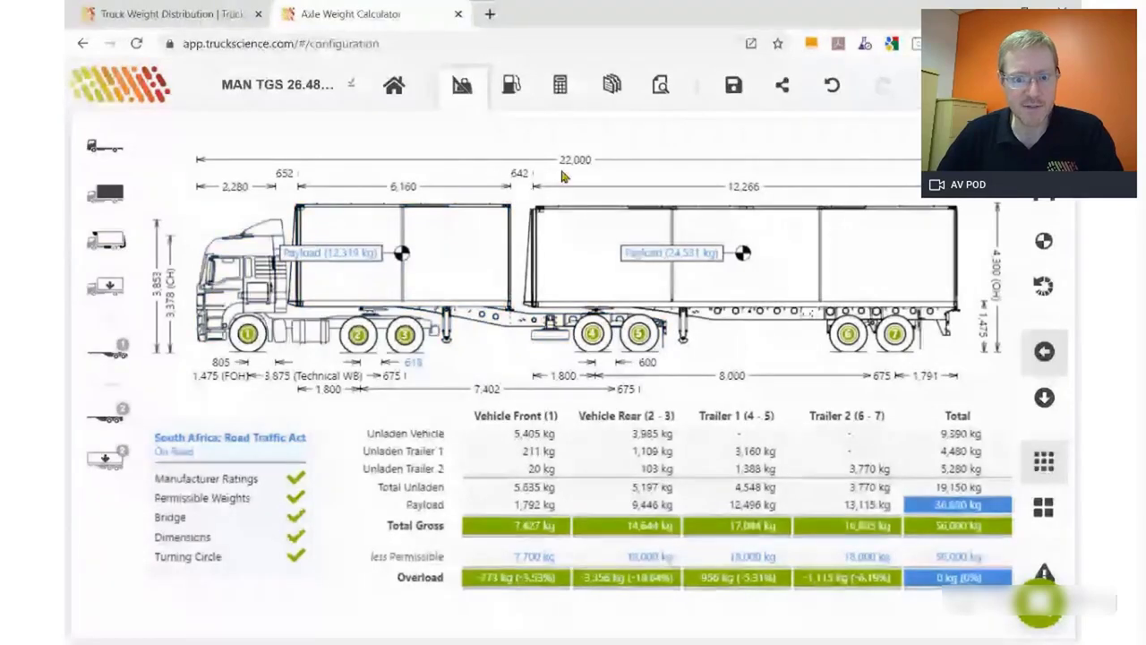
- Add the Sample Bullbar (Small) to the truck and position it 205 mm ahead of the cab front
left_click(109, 241)
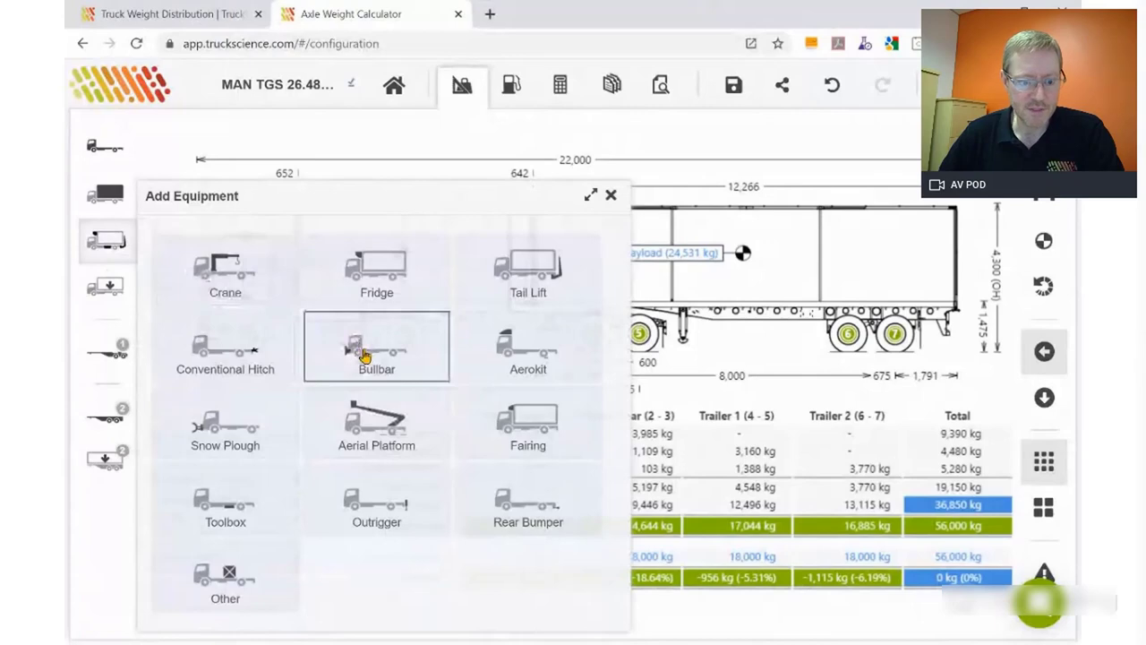
left_click(364, 356)
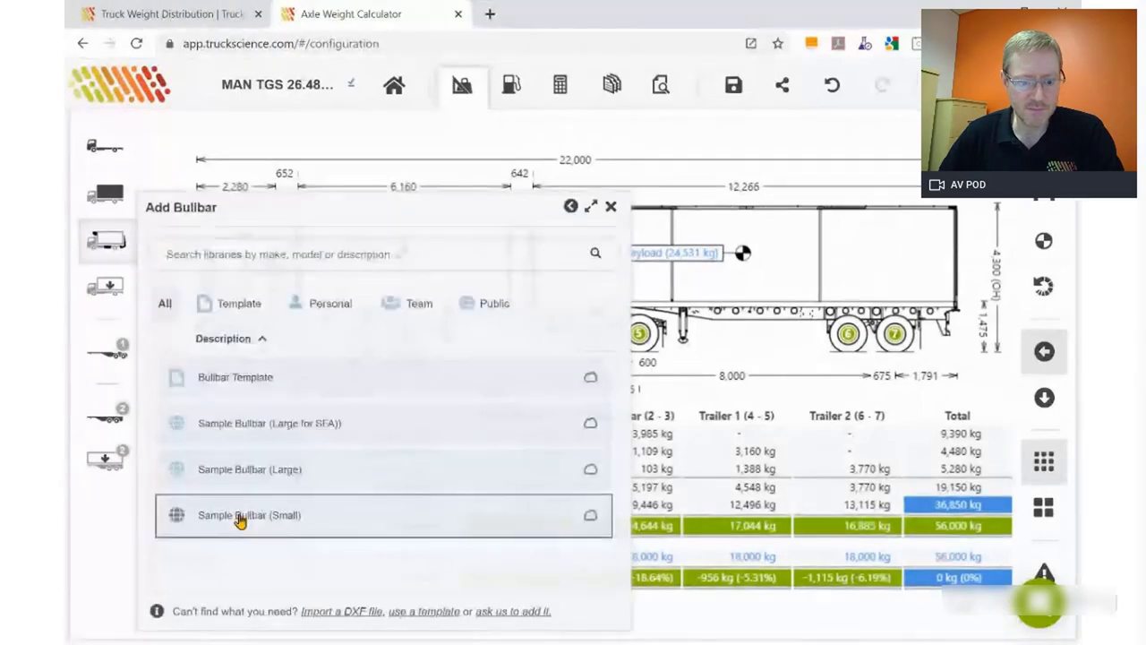
left_click(238, 514)
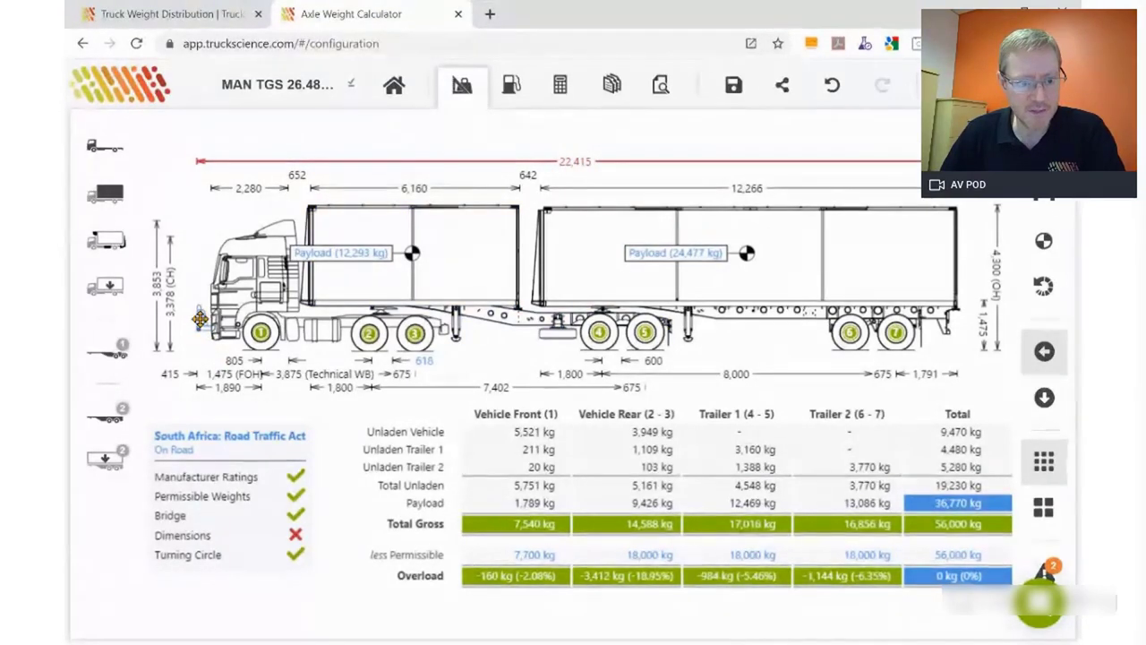
left_click_drag(202, 320, 209, 333)
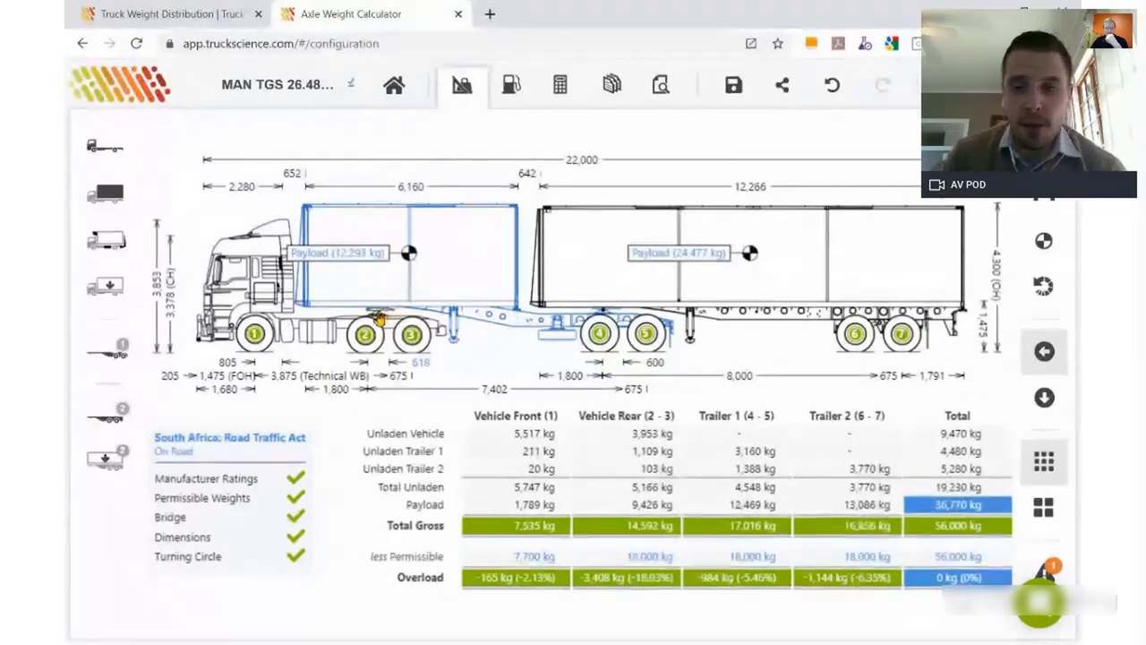
left_click(315, 317)
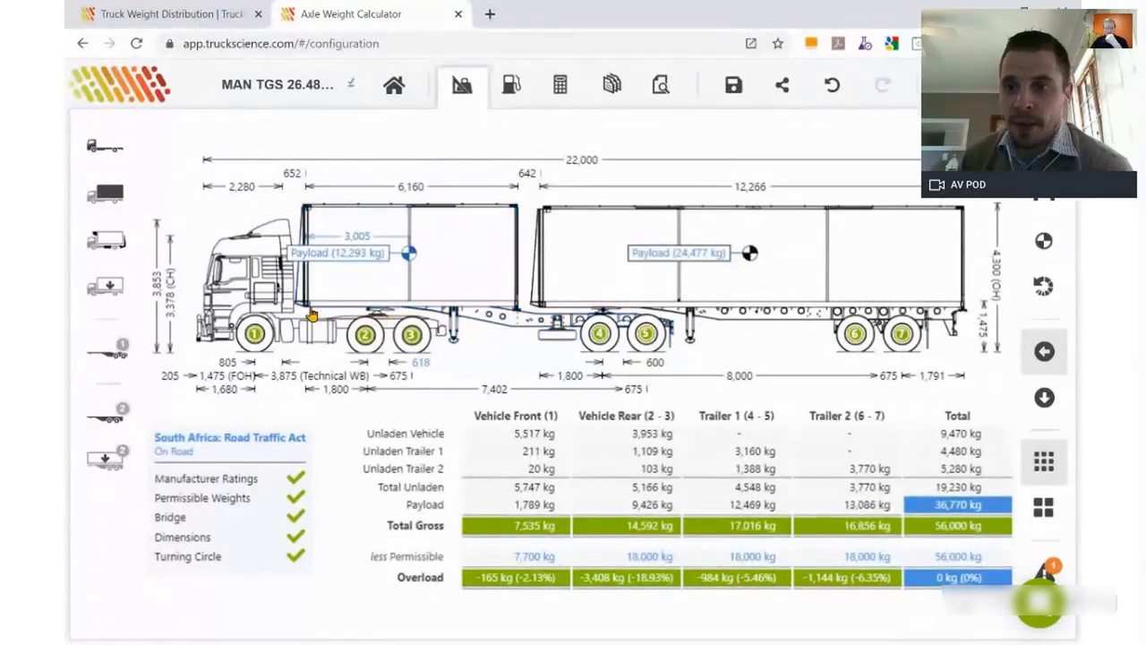
left_click(378, 318)
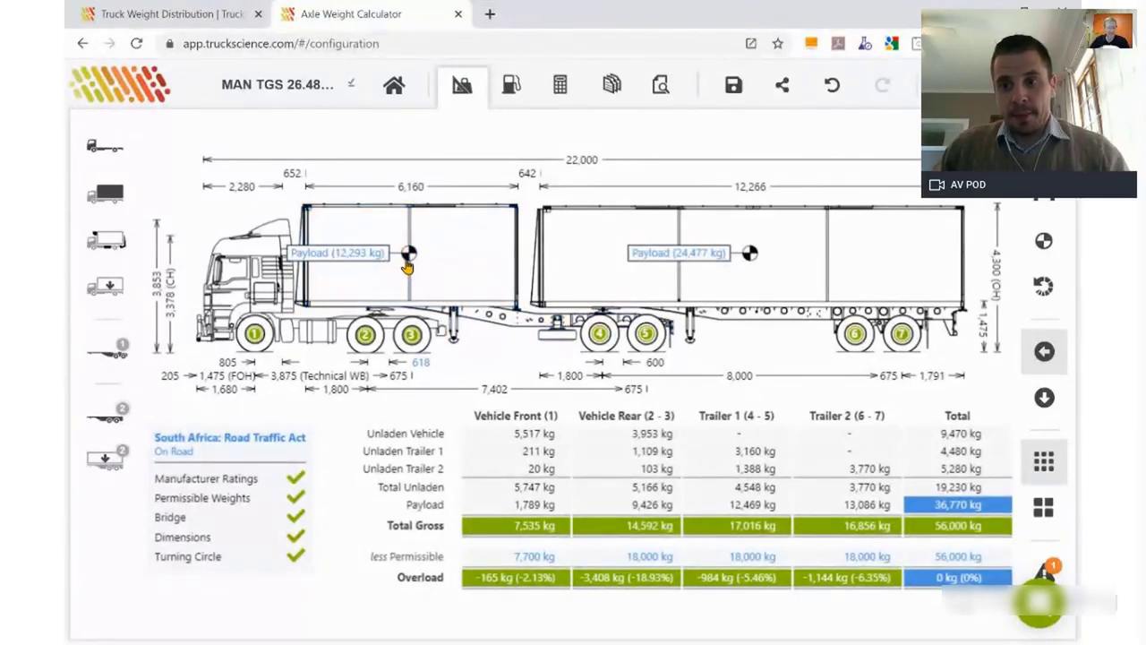
left_click(408, 266)
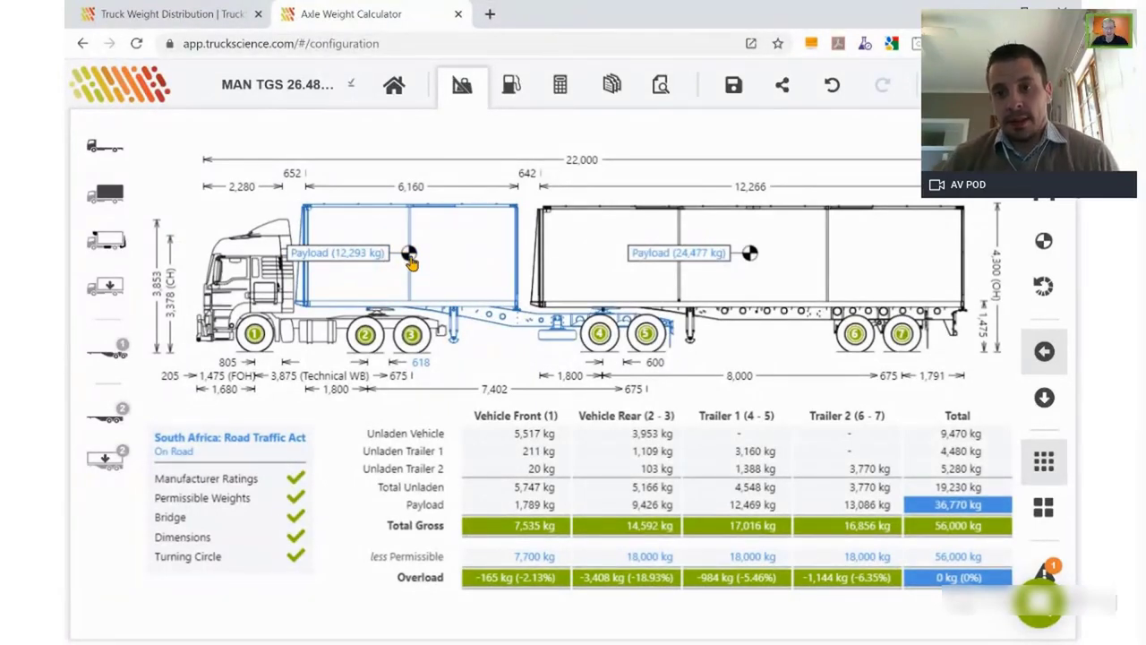
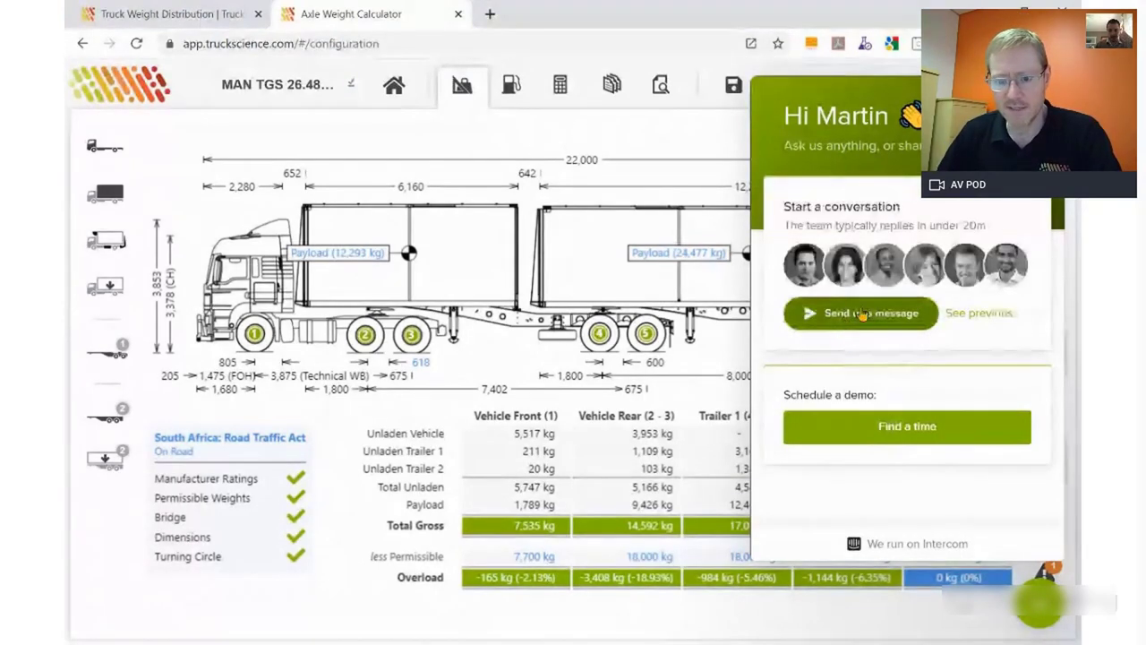
- Send the support team a chat message asking "please can we add our own vehicles" and close the chat
left_click(837, 315)
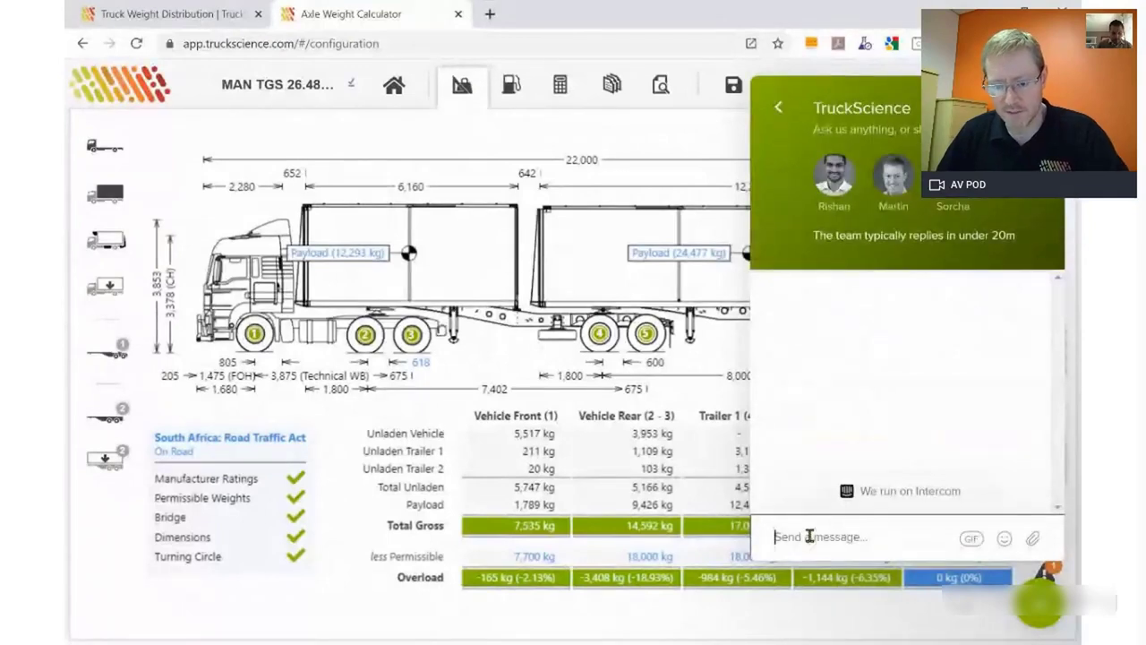
type("Hi O")
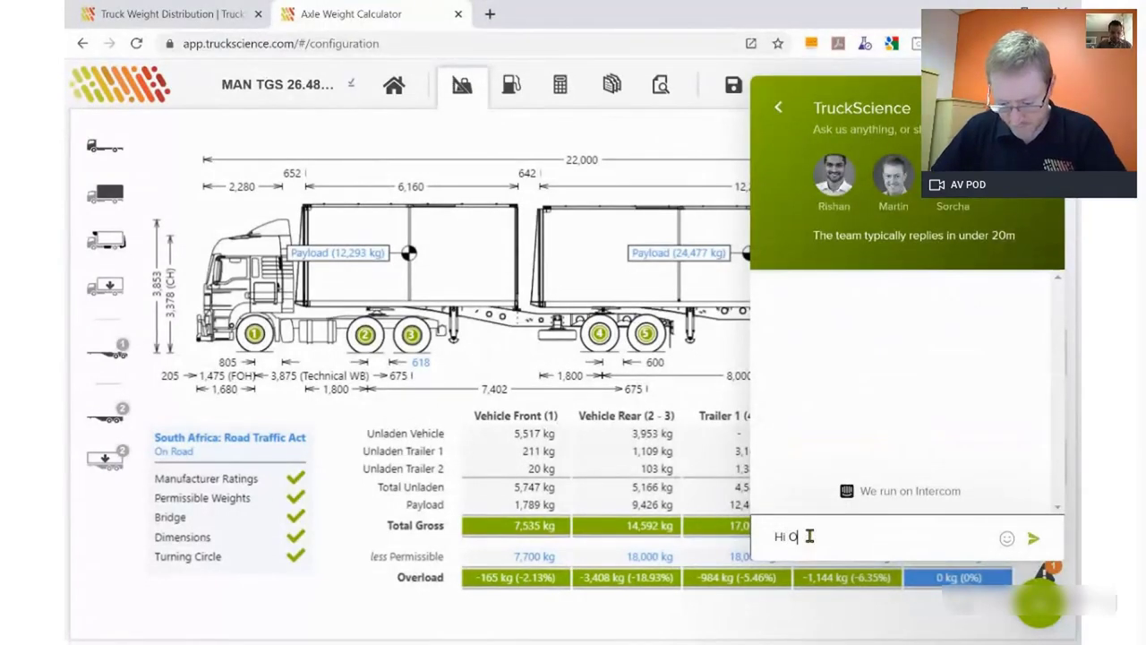
type("lav please can we add our o")
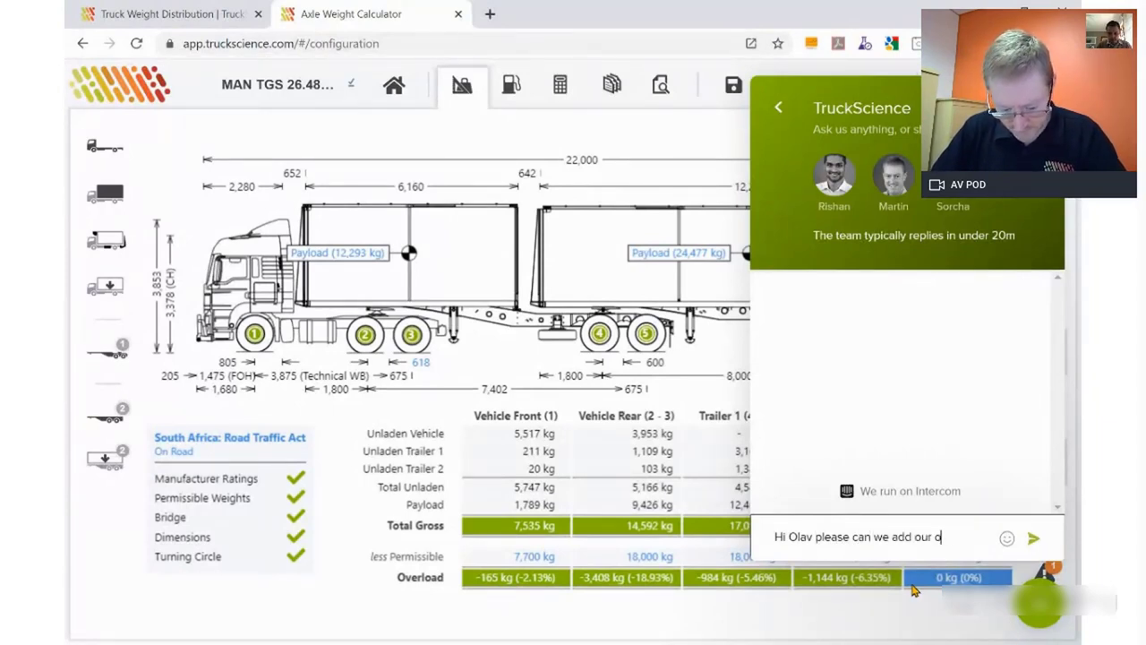
type("icles")
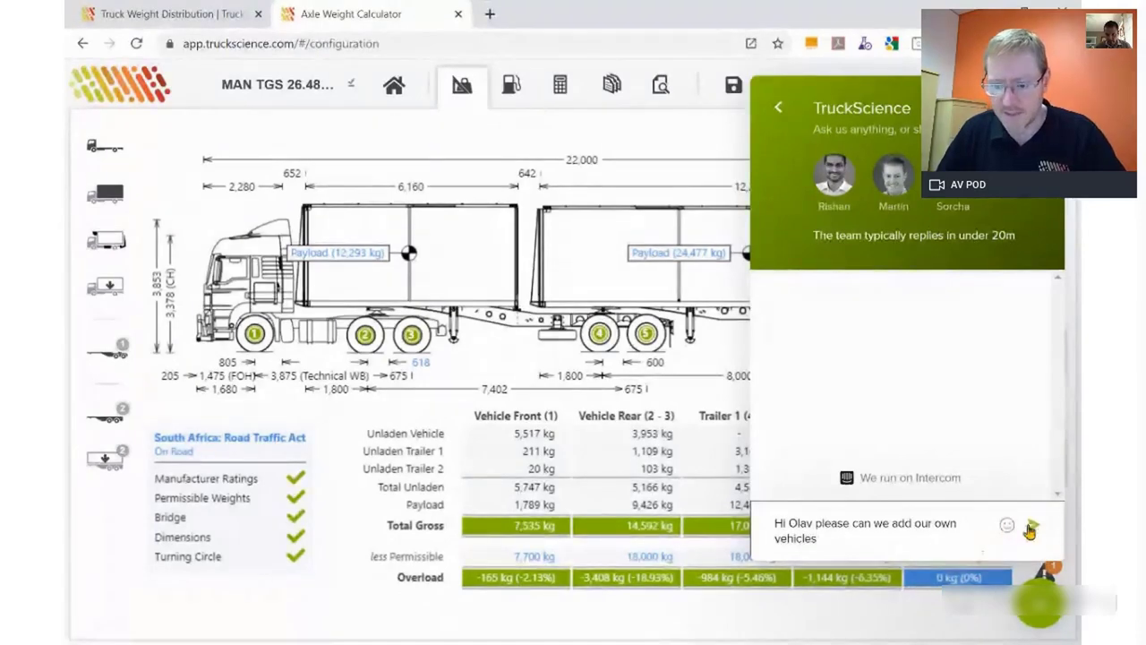
left_click(1033, 525)
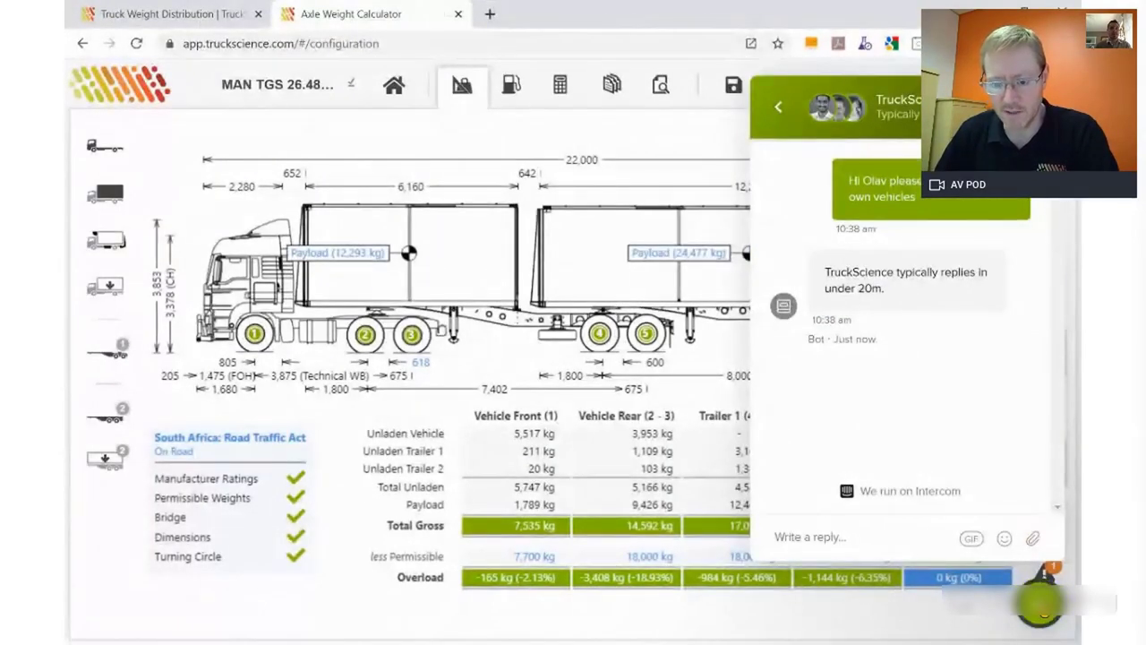
left_click(1039, 601)
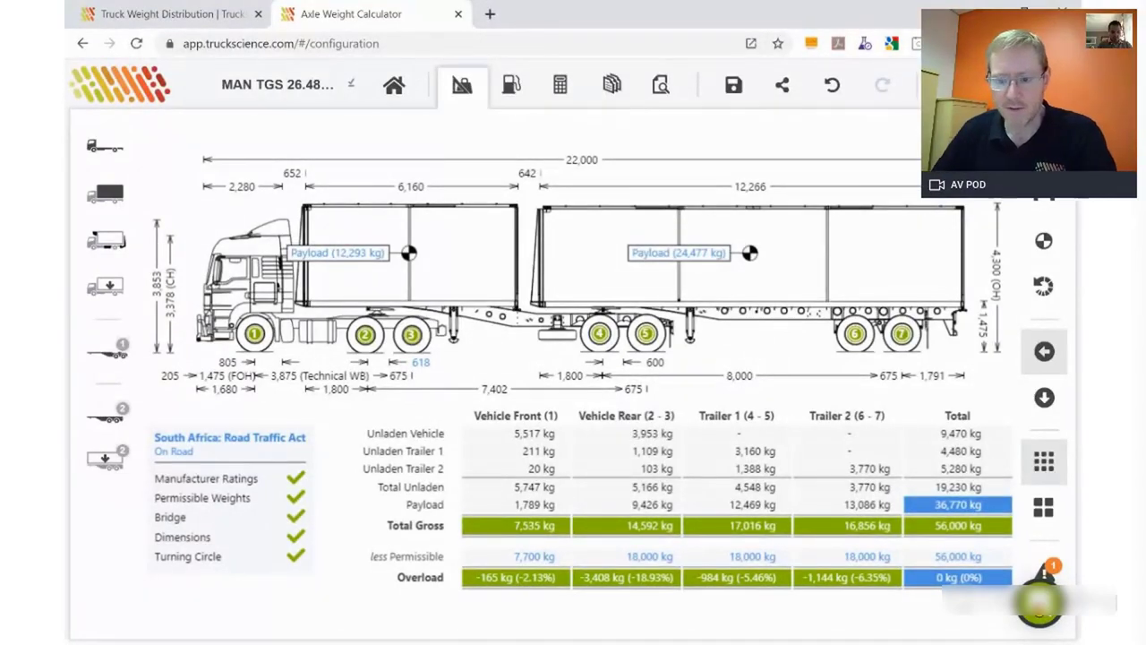
- Read the support team's reply to the chat request and dismiss it
left_click(940, 220)
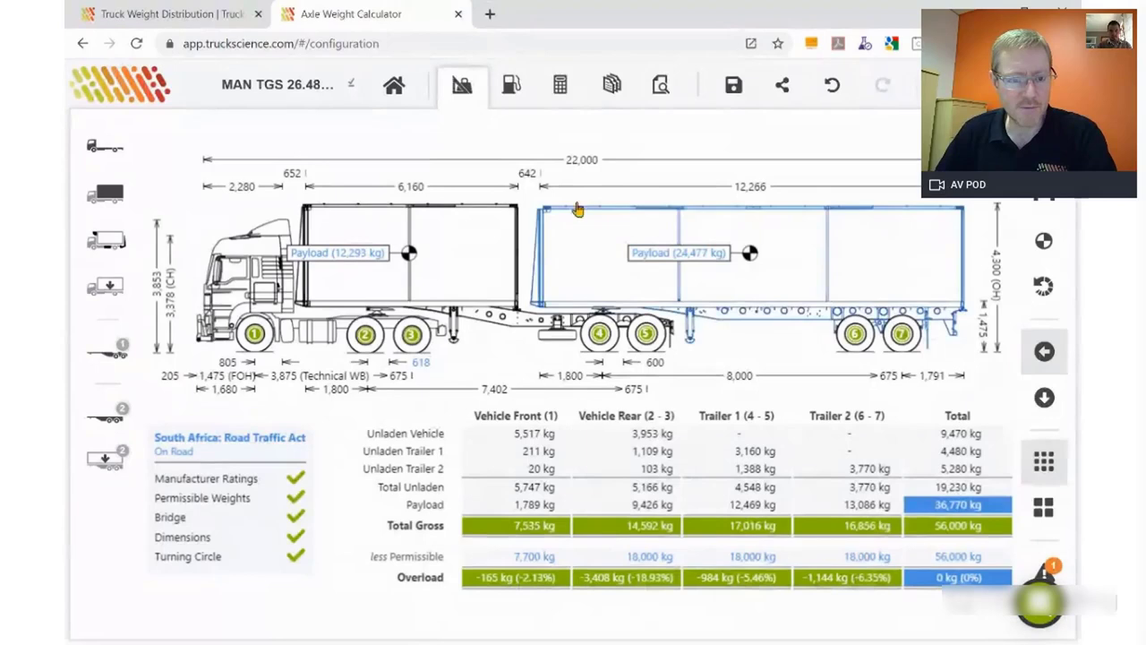
left_click(312, 213)
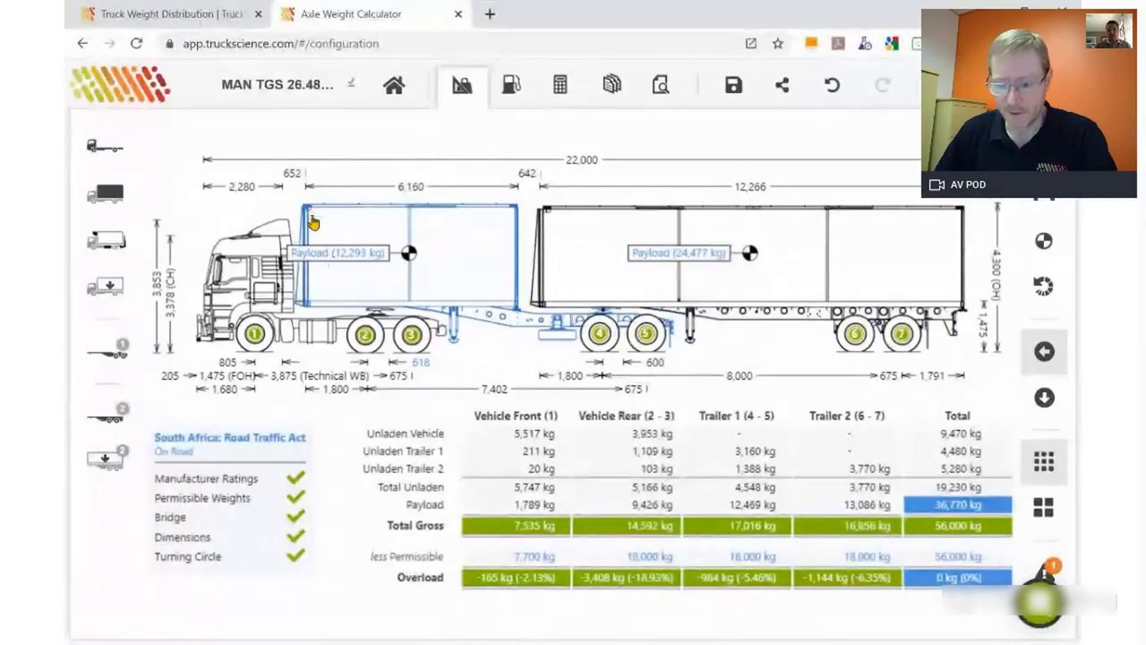
key("Escape")
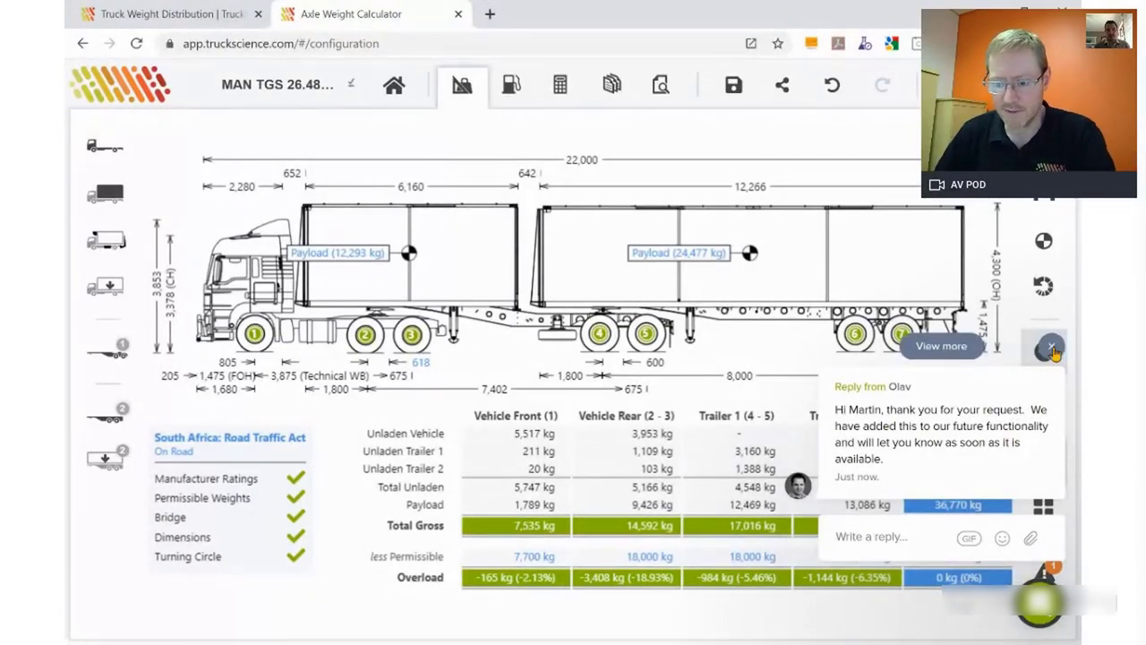
left_click(1039, 602)
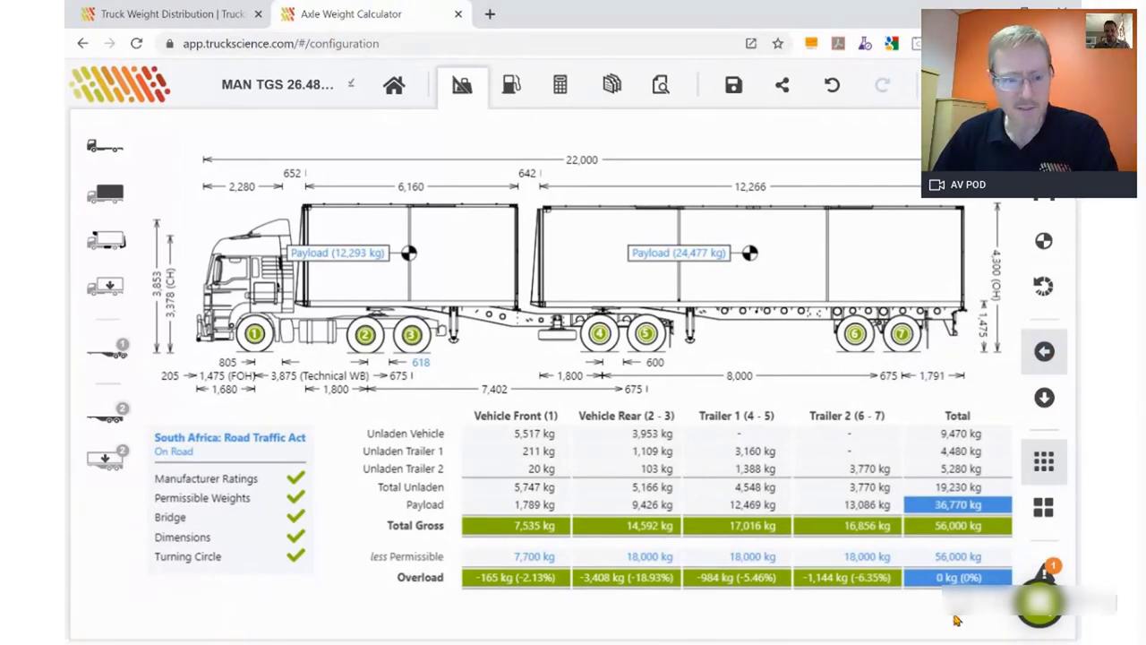
- Check the payload centre of gravity on both trailers and read the static rollover angle notes
left_click(305, 215)
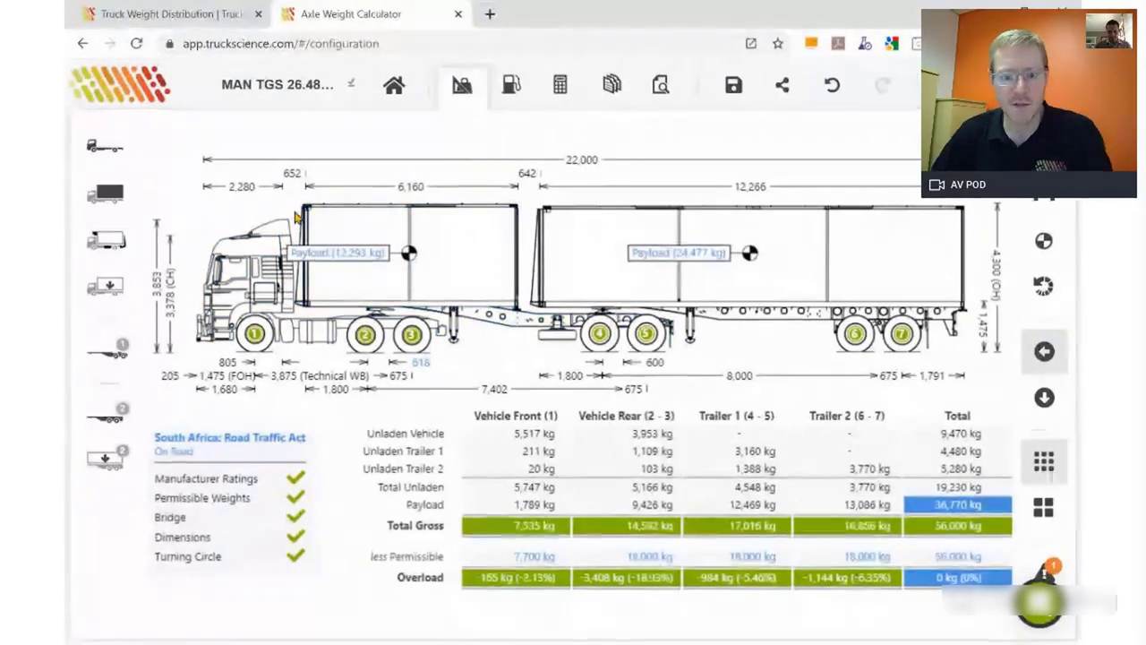
left_click(409, 258)
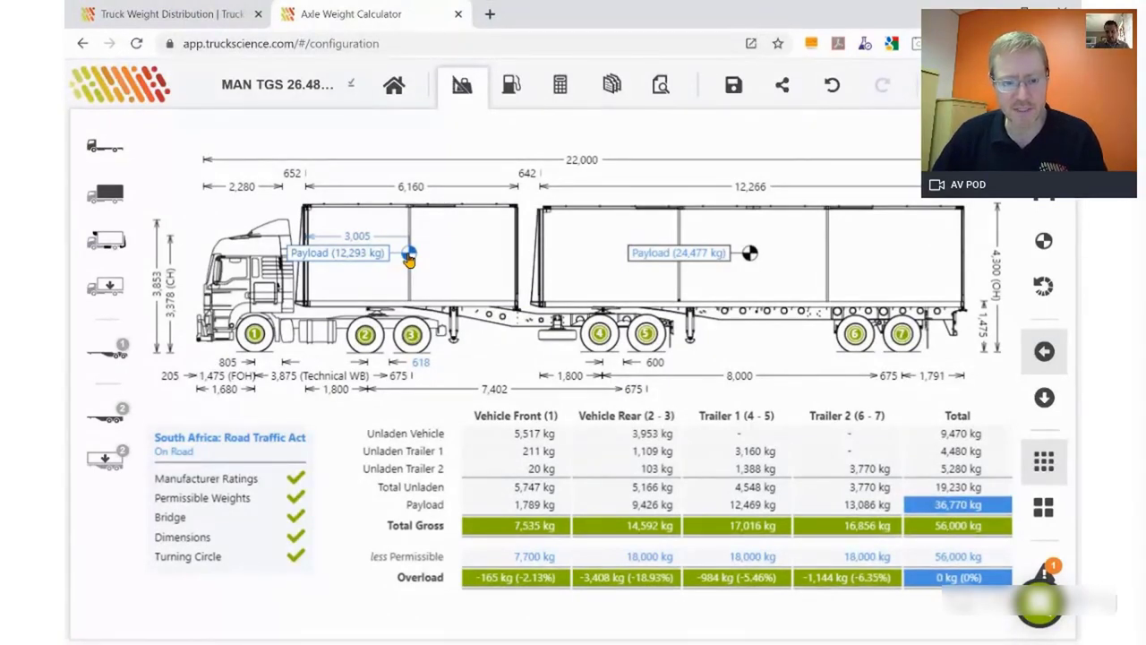
left_click(751, 254)
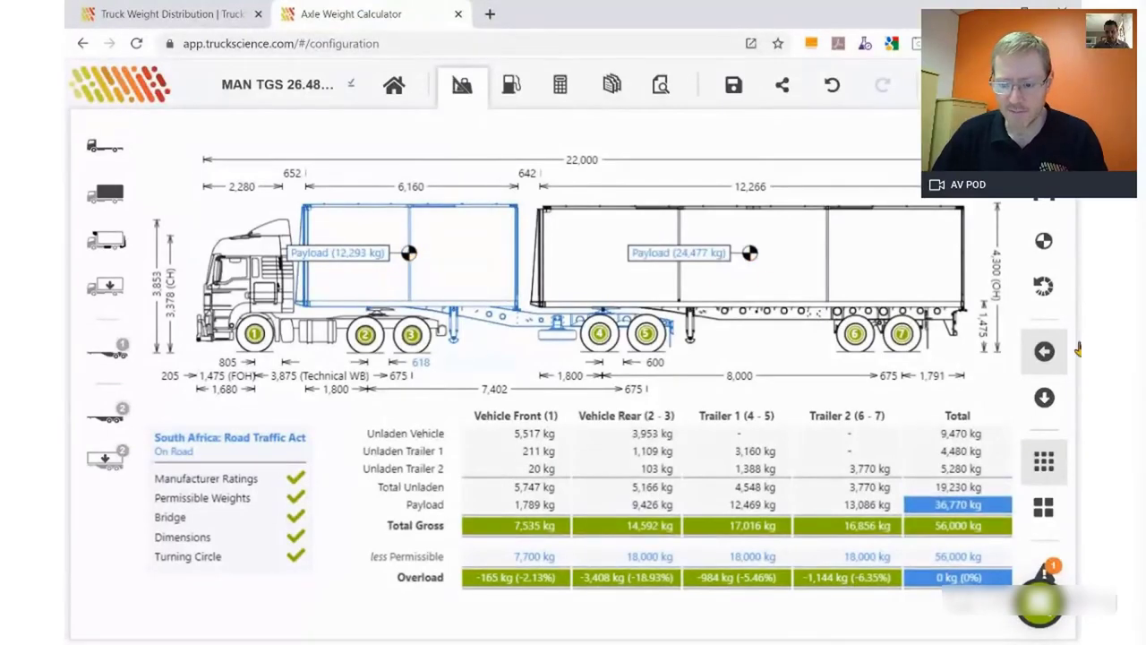
left_click(1046, 573)
left_click_drag(791, 313, 781, 392)
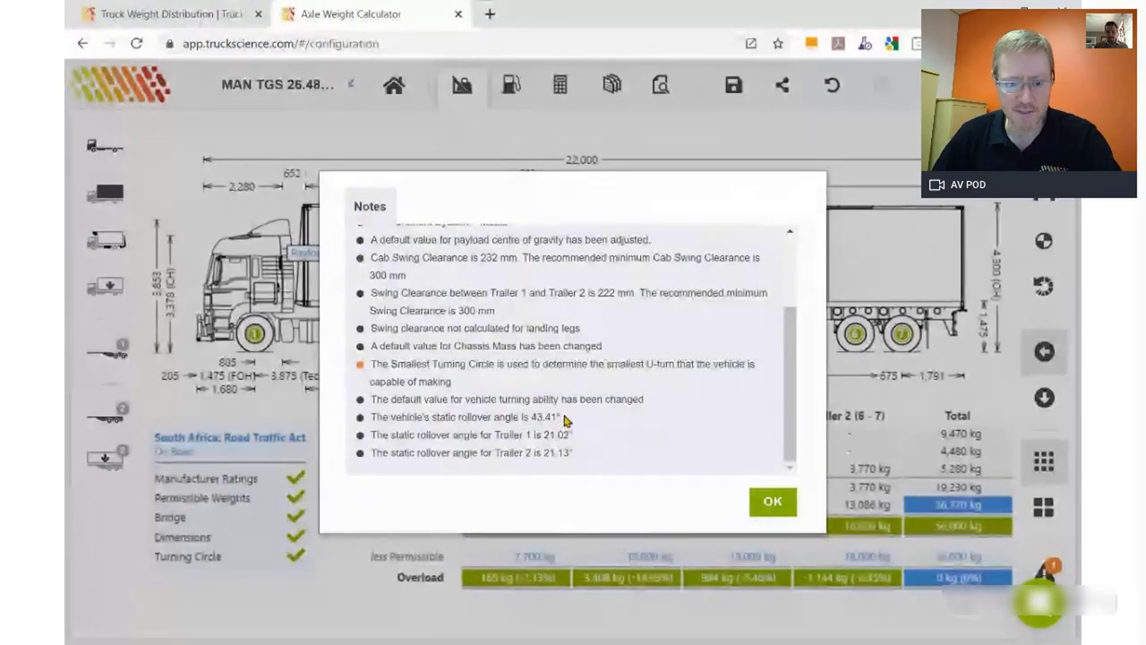
left_click(773, 504)
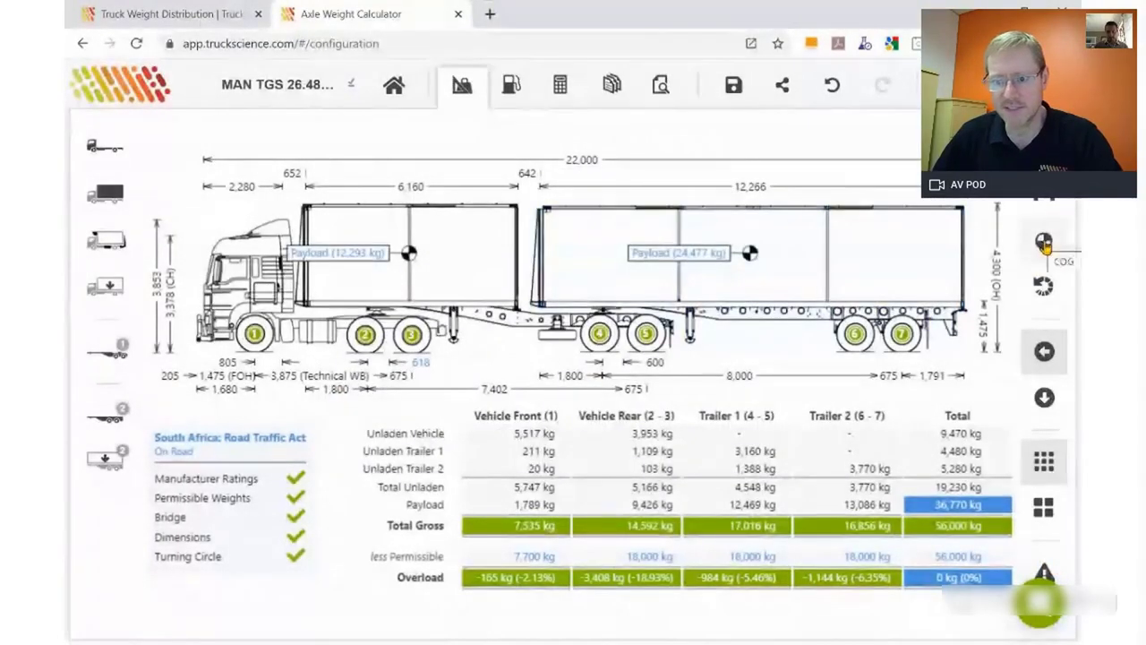
- Show the overall centres of gravity of the truck and both trailers, and return to the dimensions view
left_click(1047, 246)
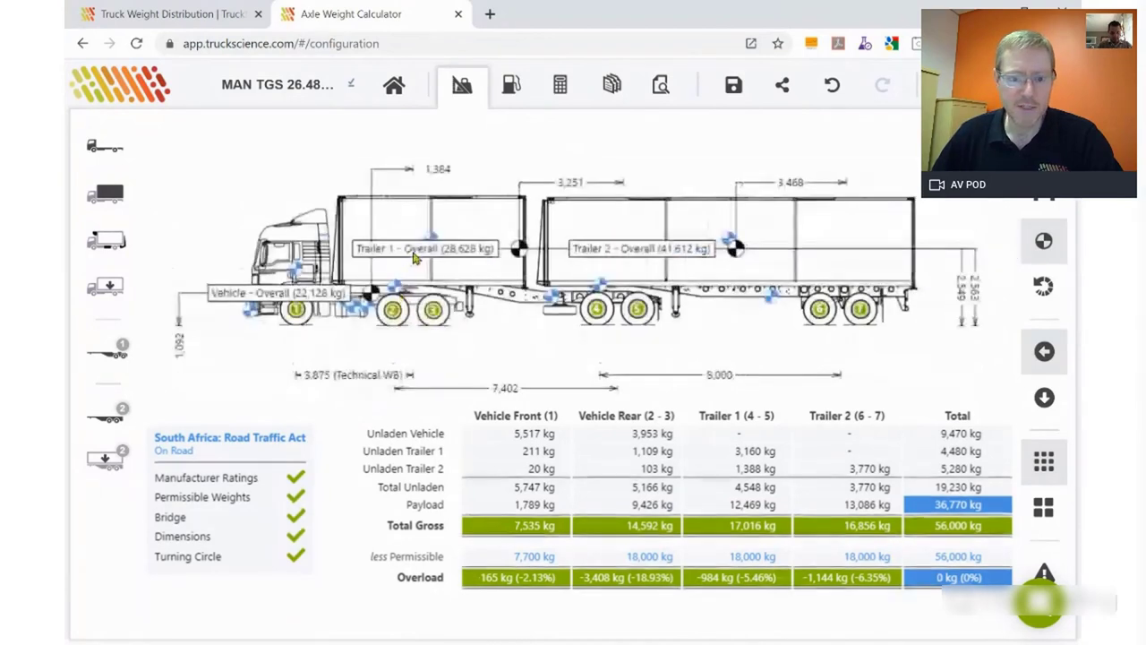
left_click(397, 346)
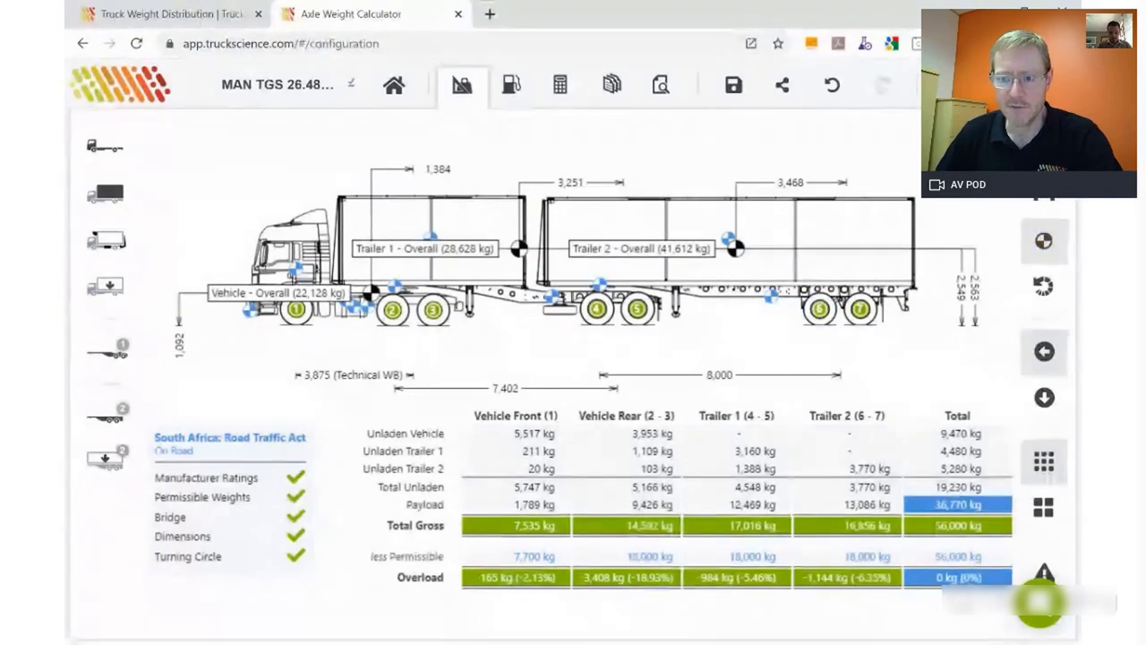
mouse_move(729, 147)
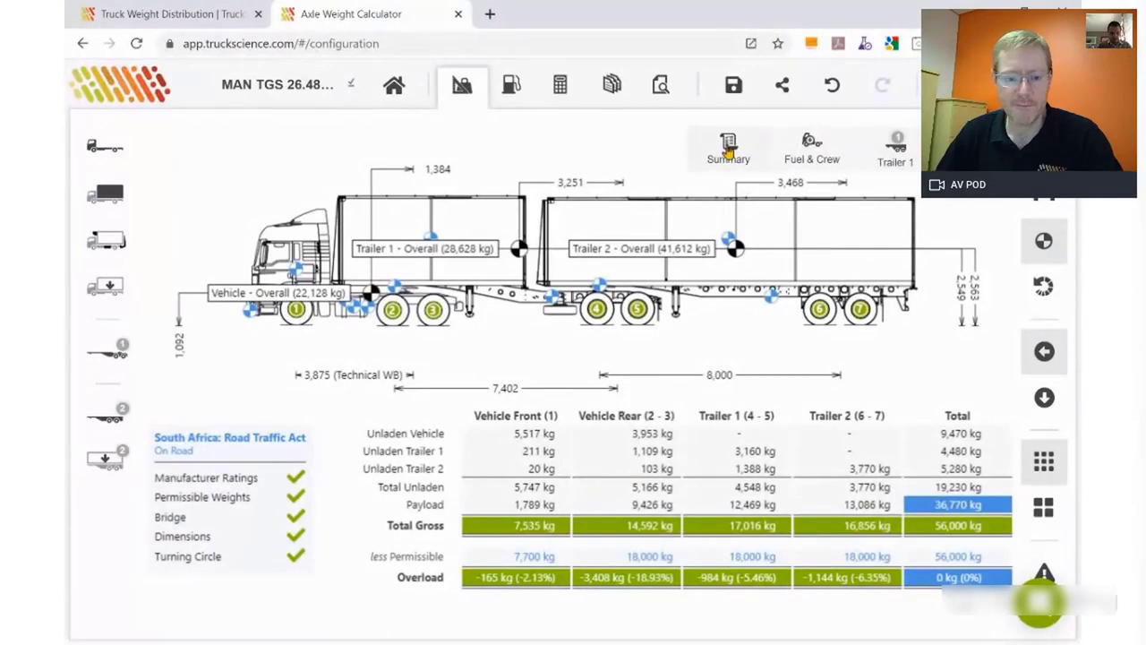
left_click(408, 506)
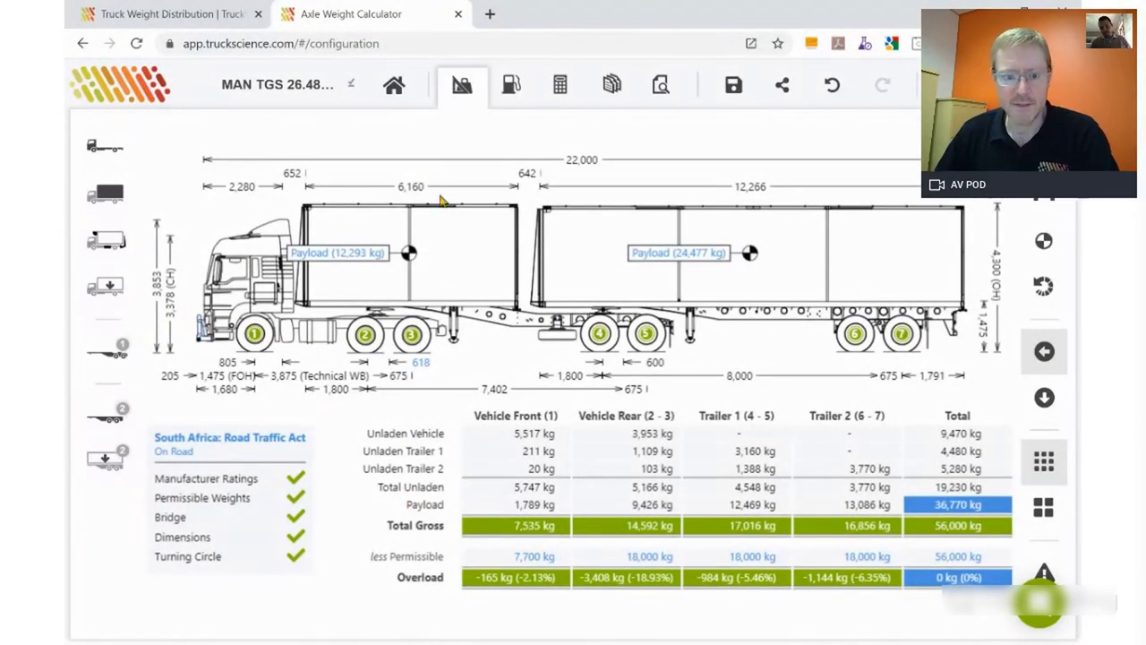
left_click(463, 86)
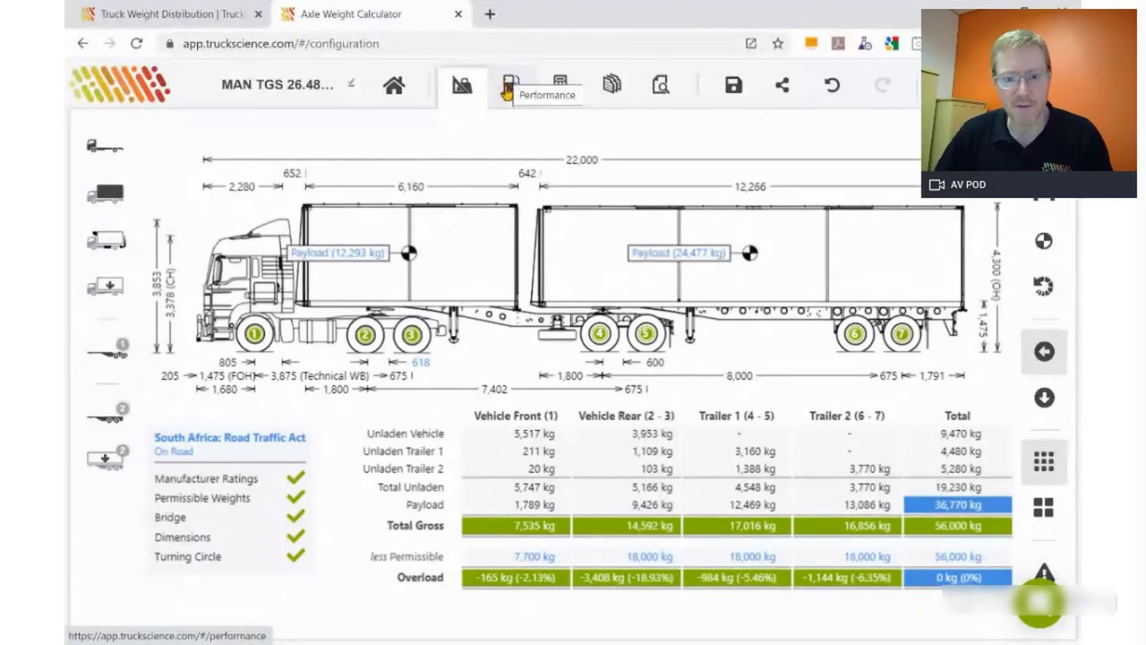
left_click(511, 88)
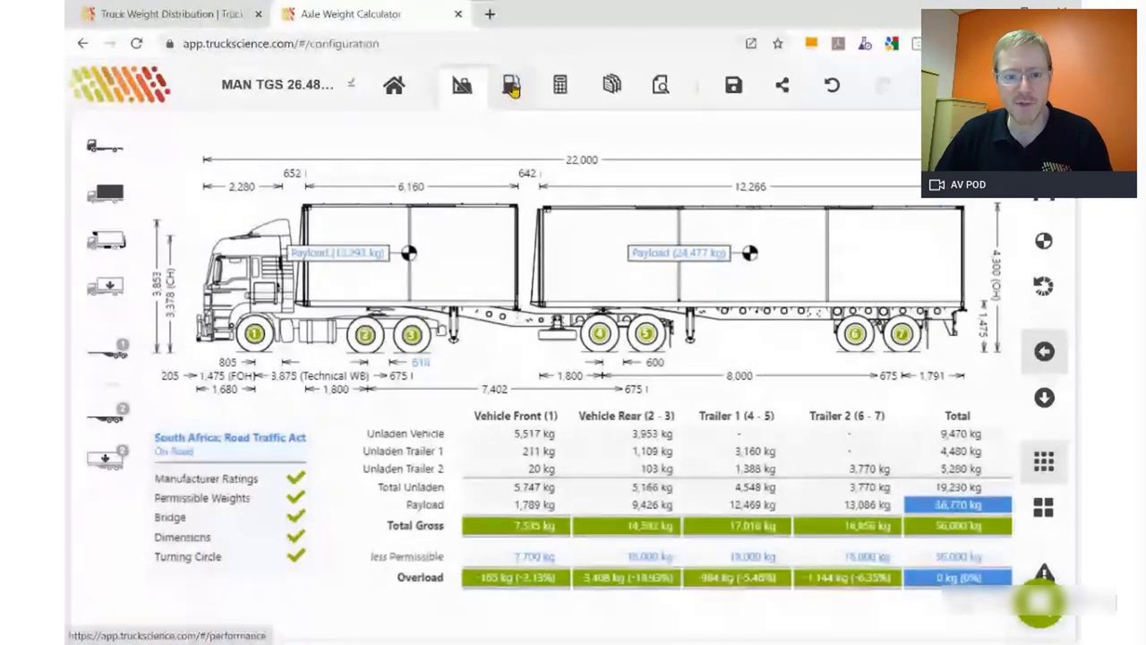
left_click(463, 85)
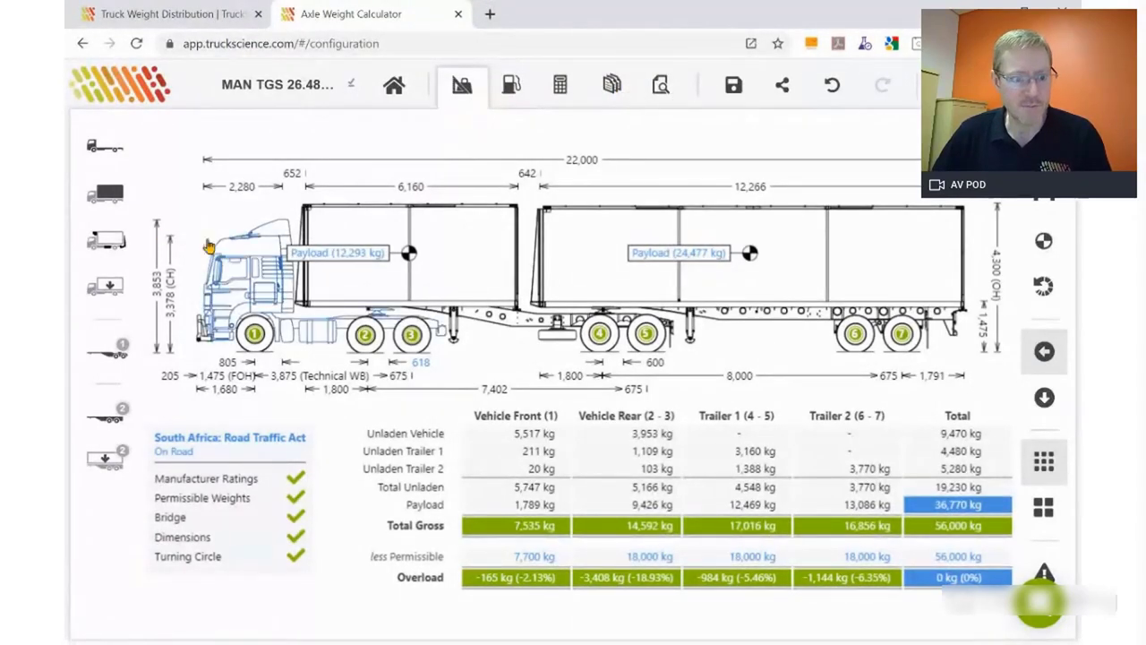
- Swap the MAN truck for the Sample 6x4 440 hp TT and update the calculation's overall description to match
left_click(116, 152)
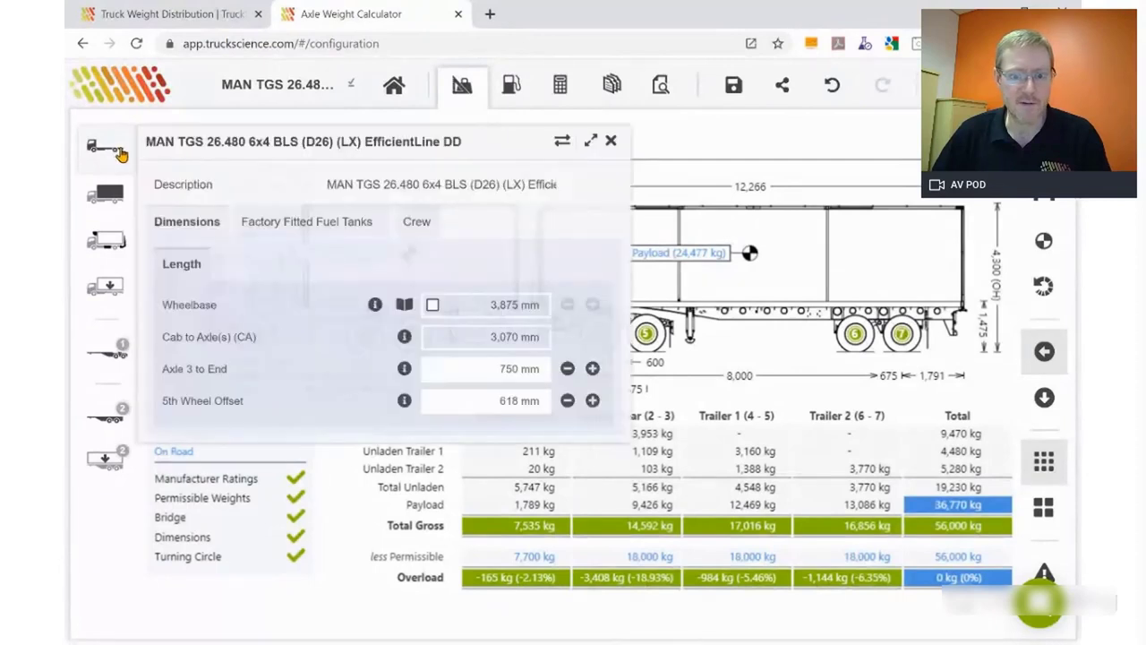
left_click(563, 143)
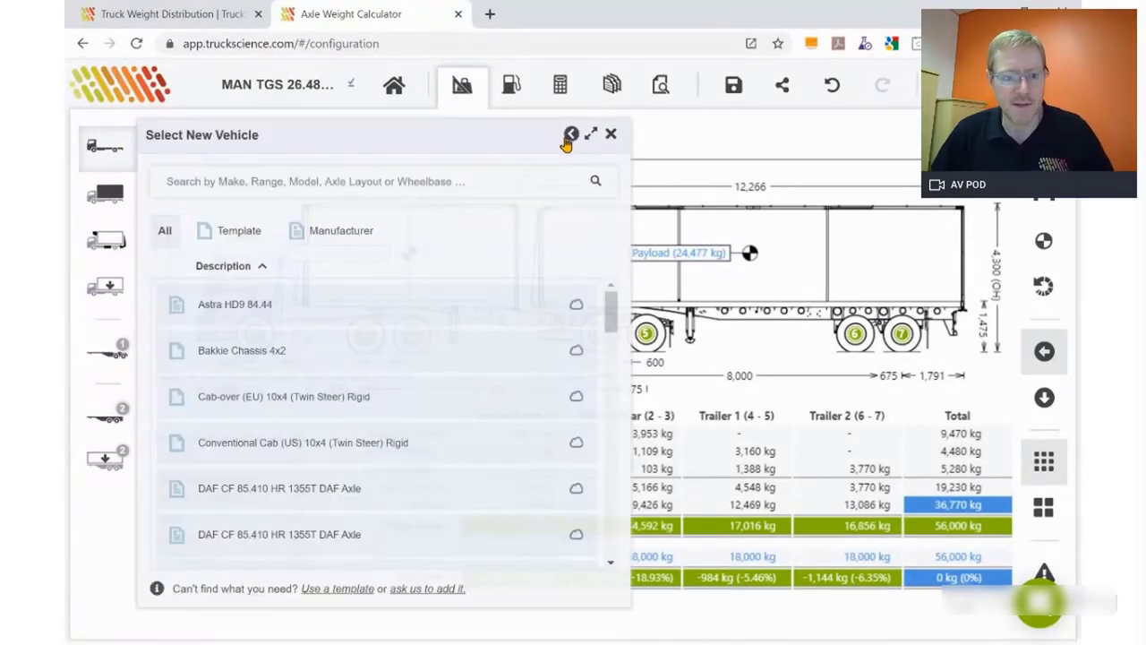
left_click(274, 181)
type("sample")
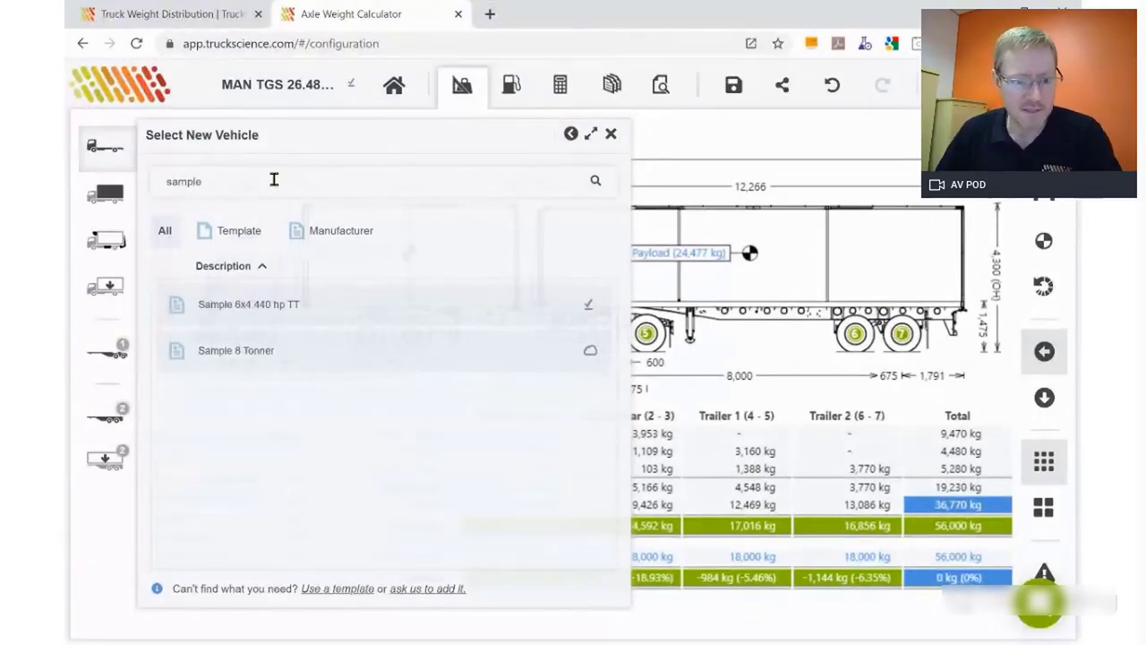
left_click(242, 313)
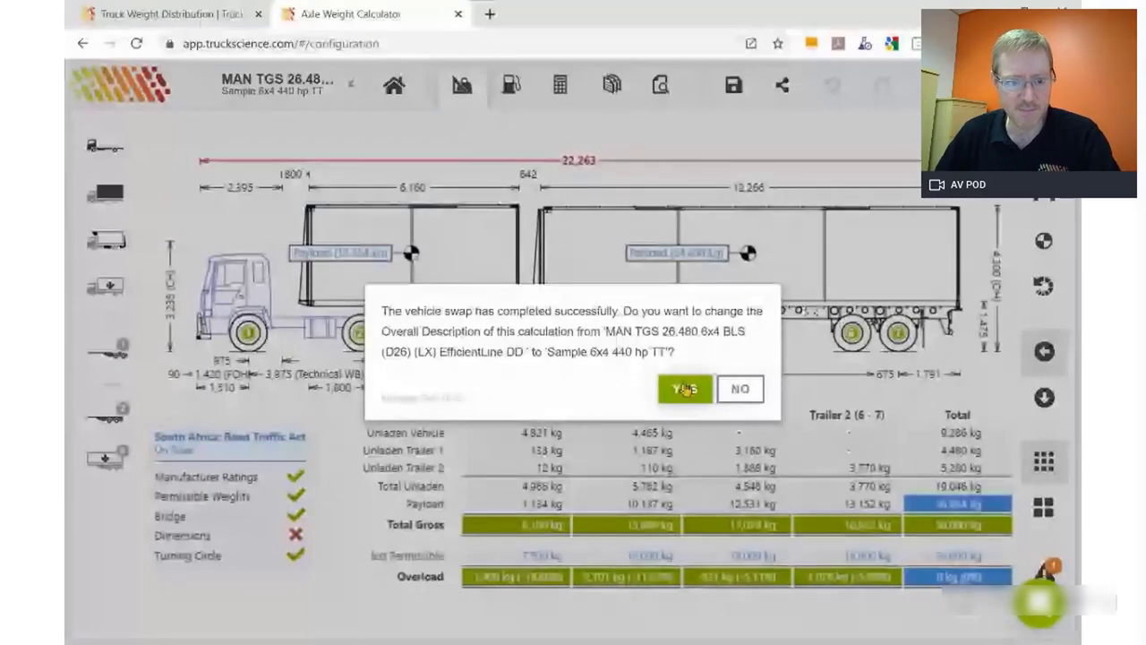
left_click(685, 388)
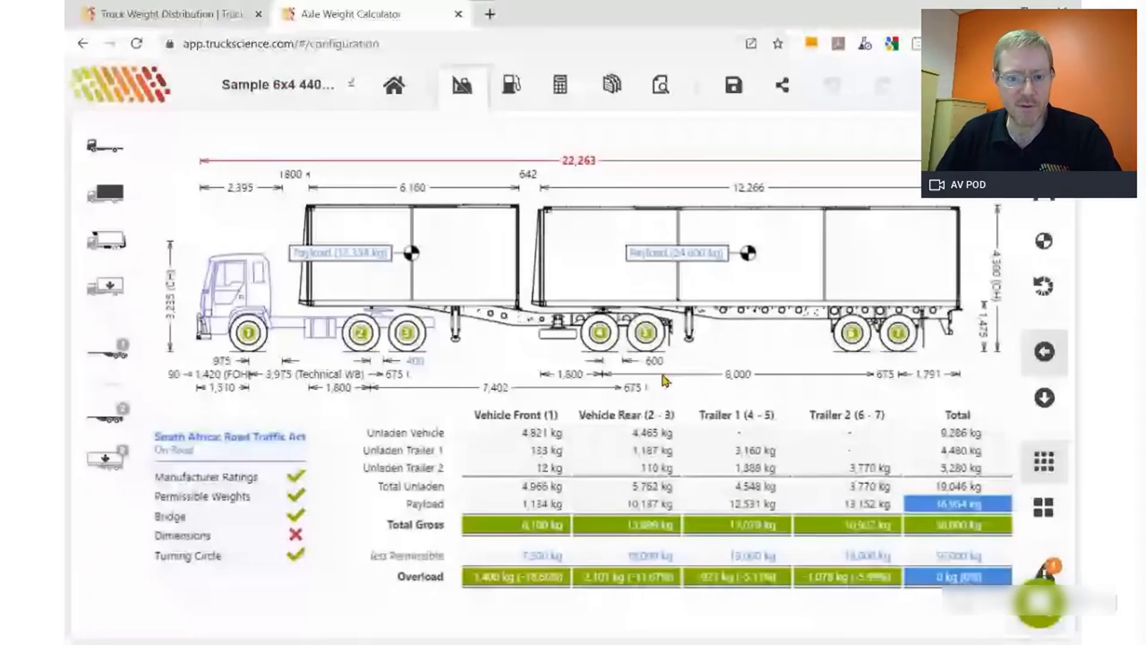
- Override the vehicle's total unladen weight with 9,300 kg in the performance simulation
left_click(511, 87)
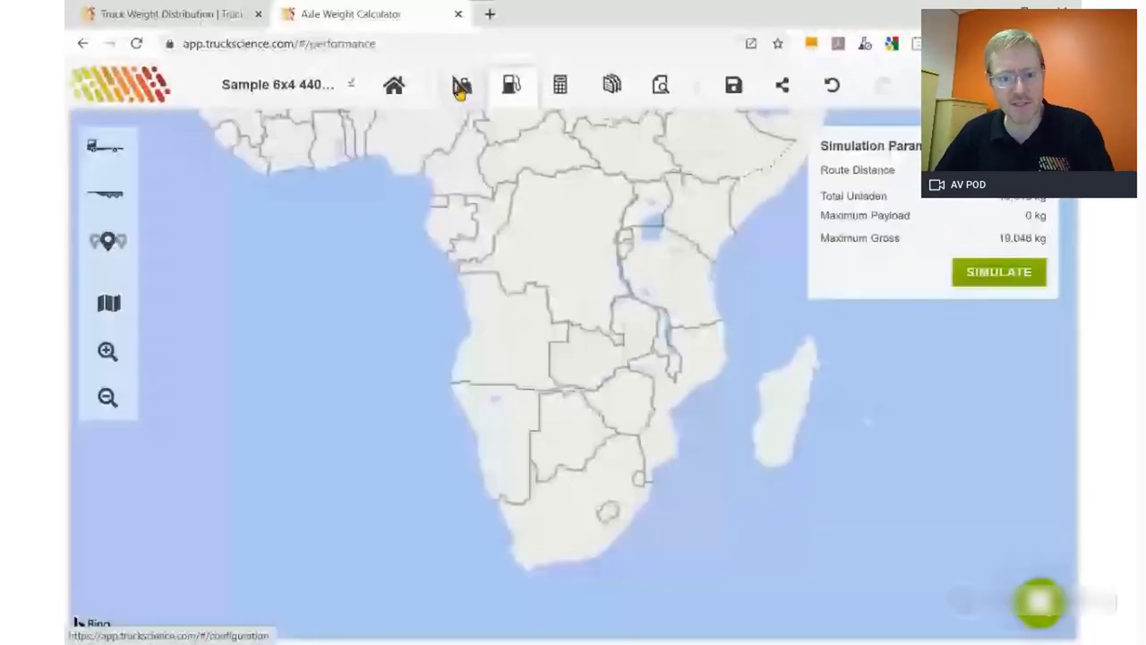
left_click(512, 90)
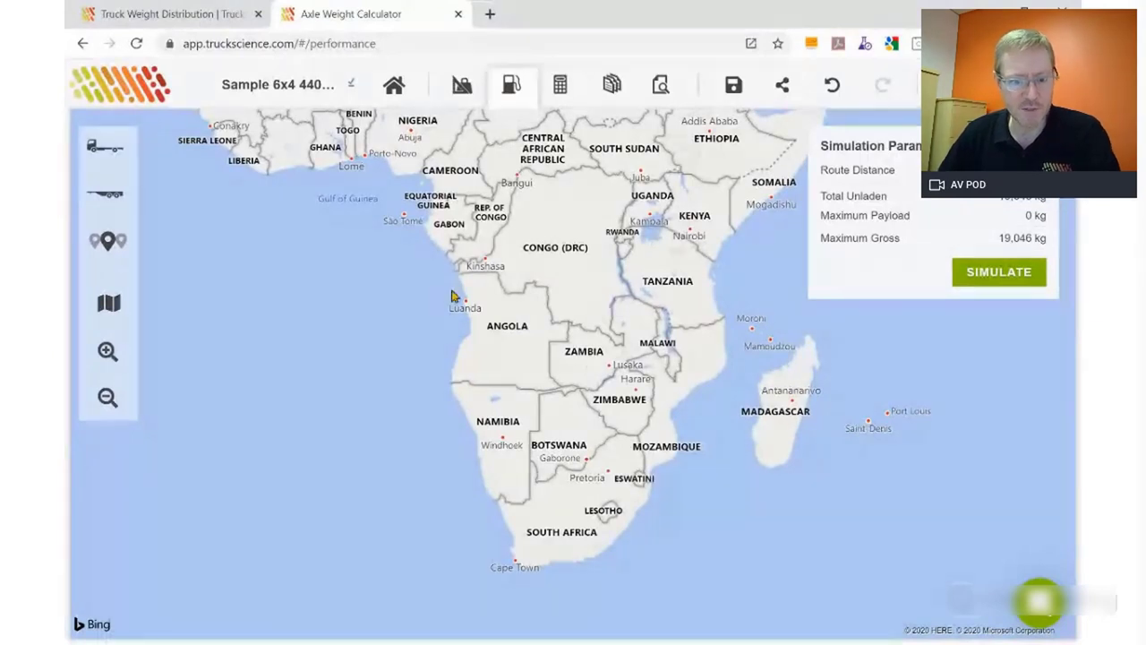
left_click(103, 151)
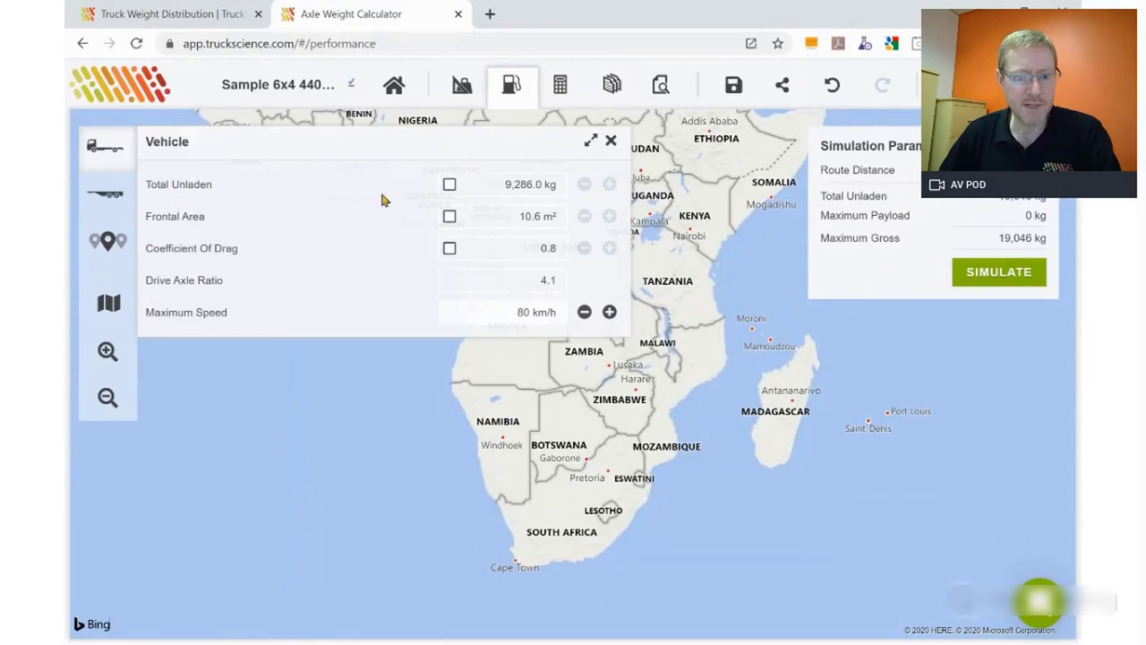
left_click(449, 186)
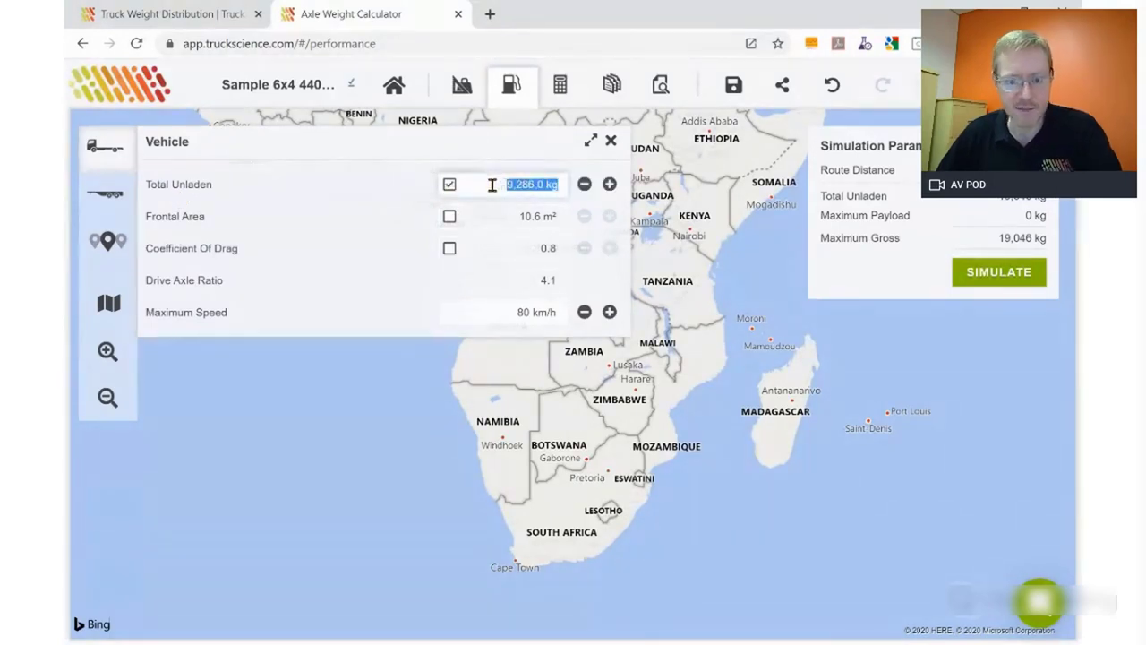
type("93")
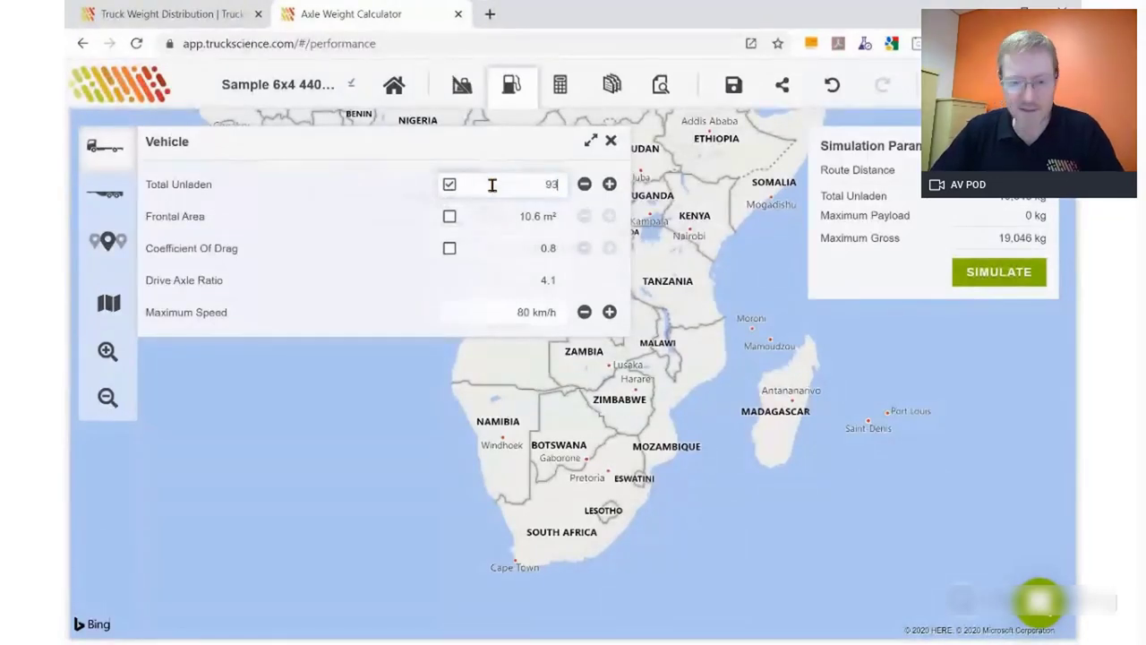
type("00.0 kg")
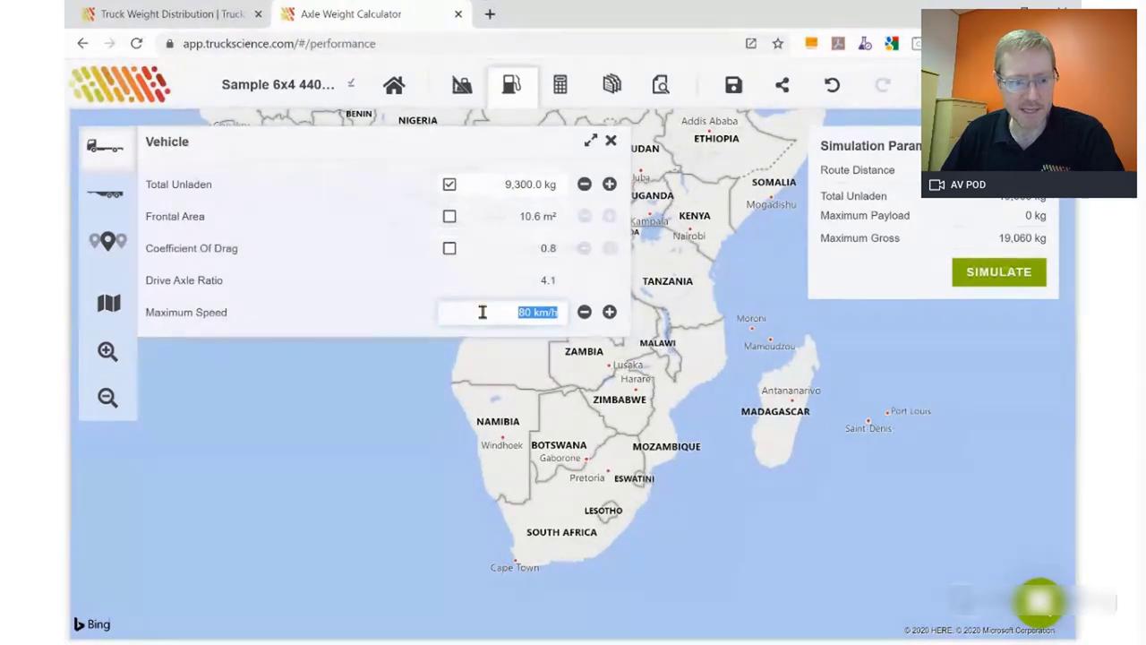
- Review the unladen trailer weights and add Durban, South Africa as the route's first waypoint
left_click(106, 193)
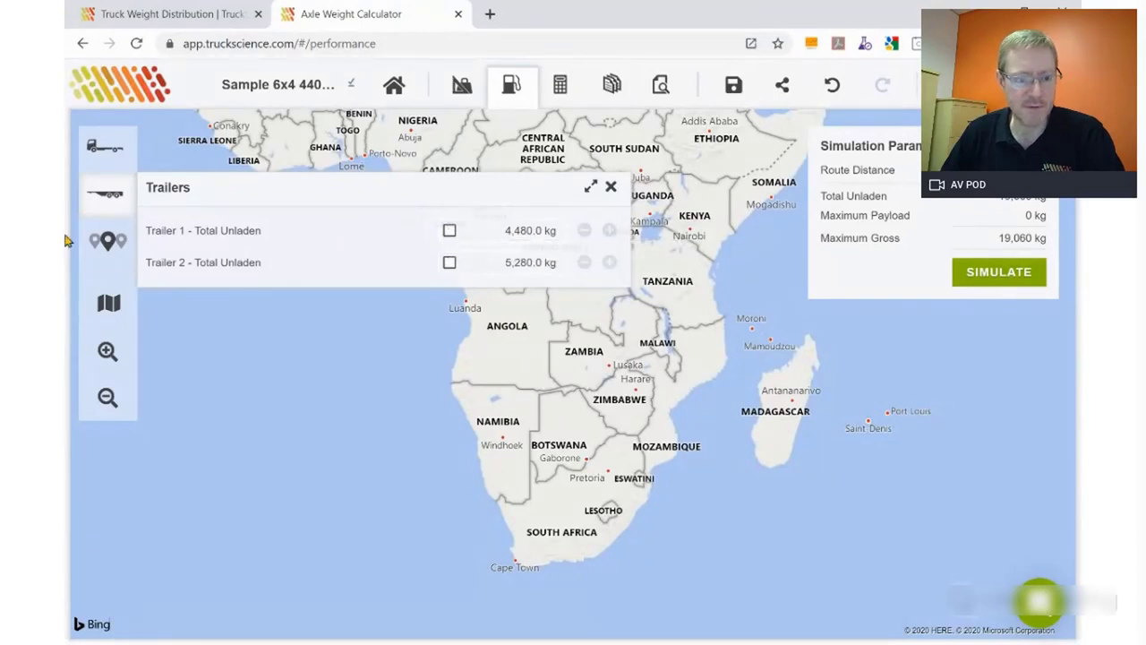
left_click(104, 244)
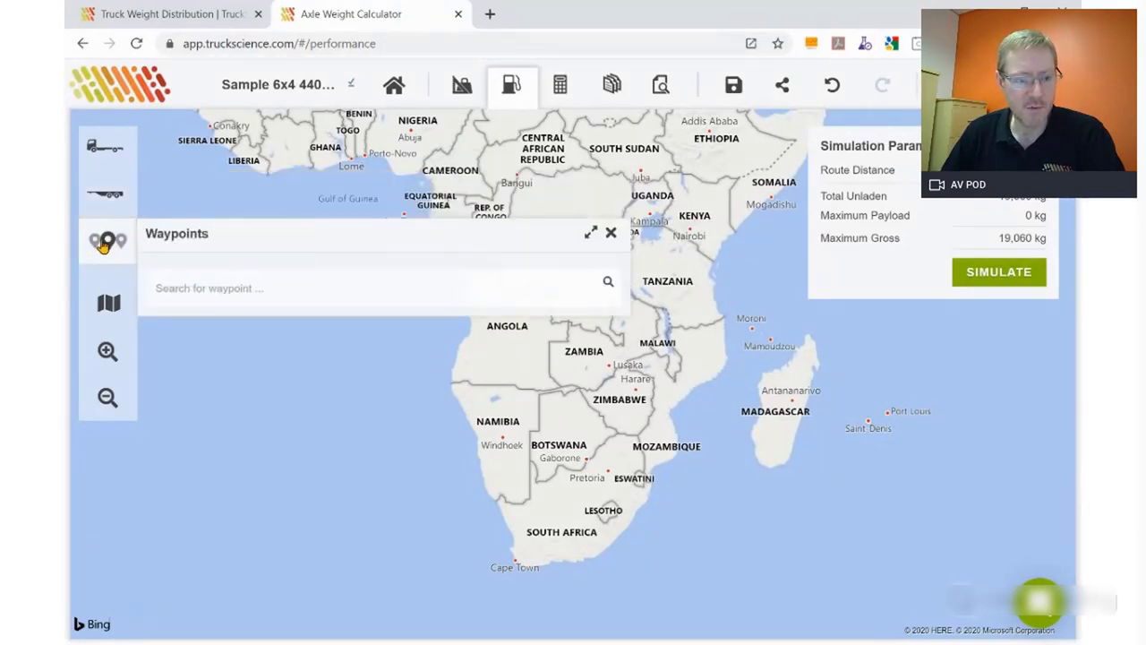
left_click(171, 289)
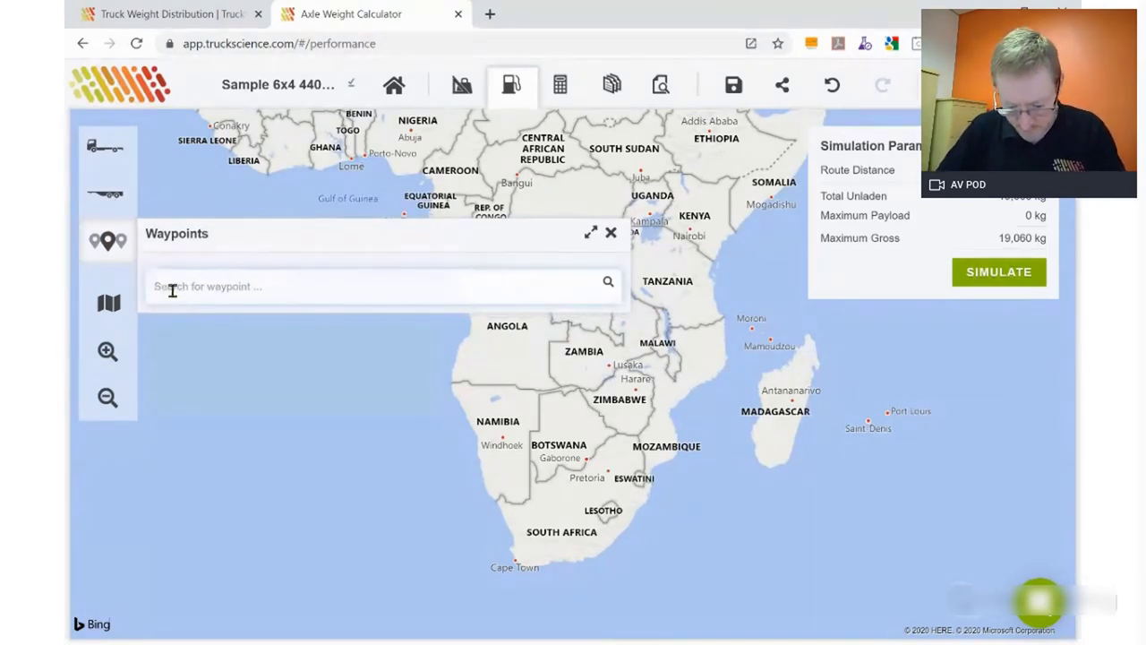
type("durban")
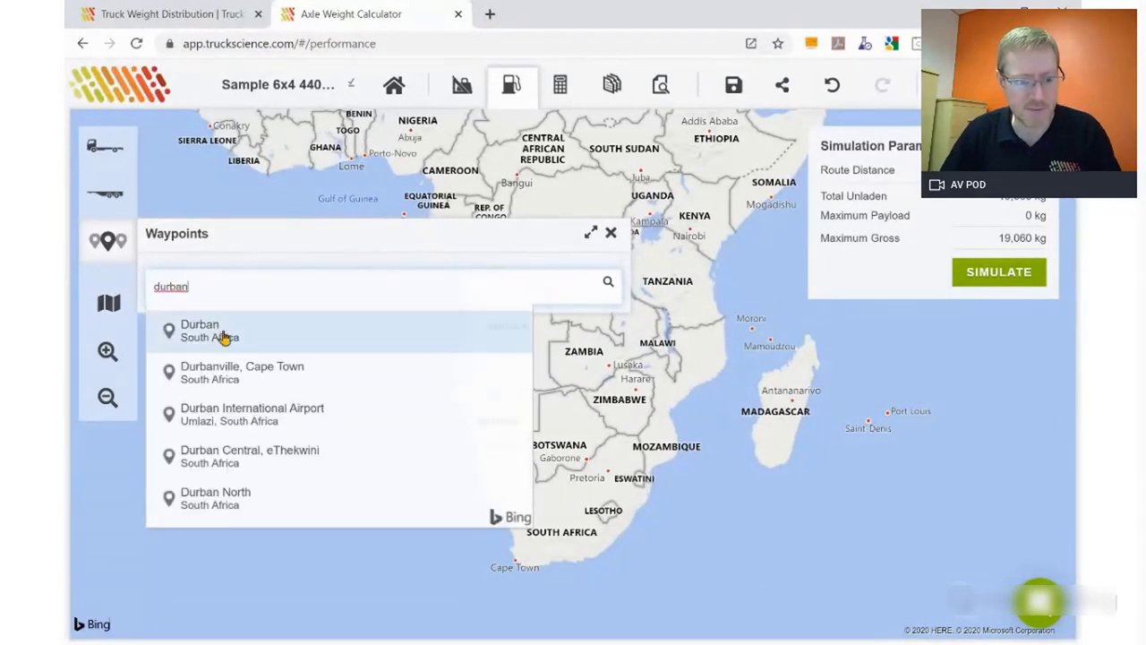
left_click(202, 337)
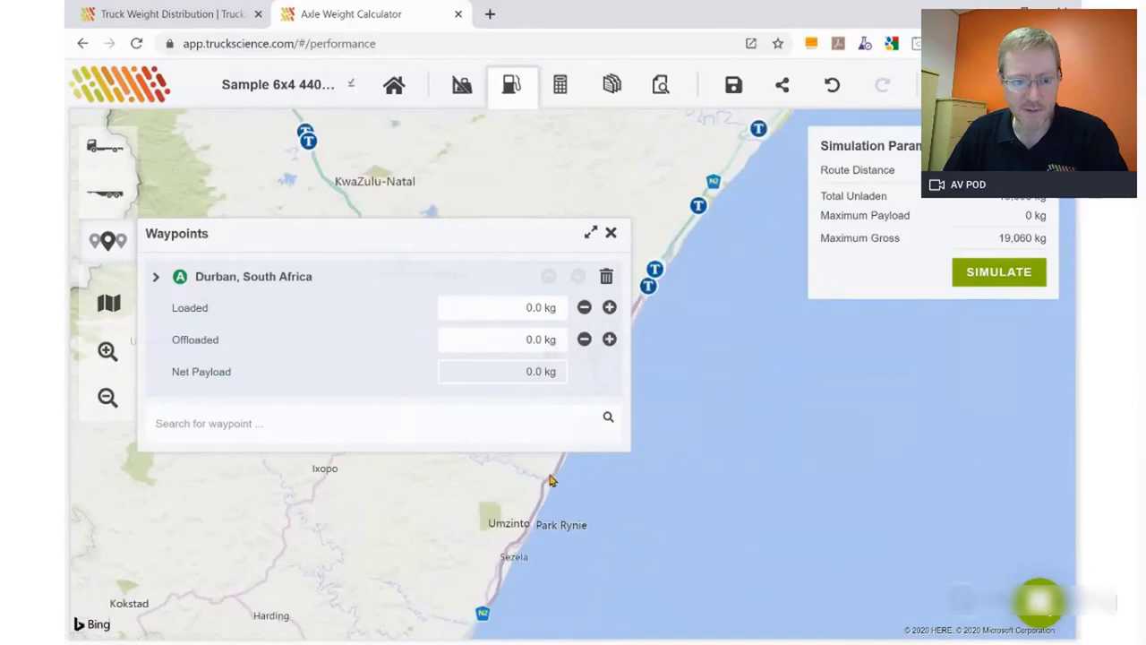
- Set the payload loaded at the Durban waypoint to 36,000 kg
left_click(494, 339)
left_click(504, 309)
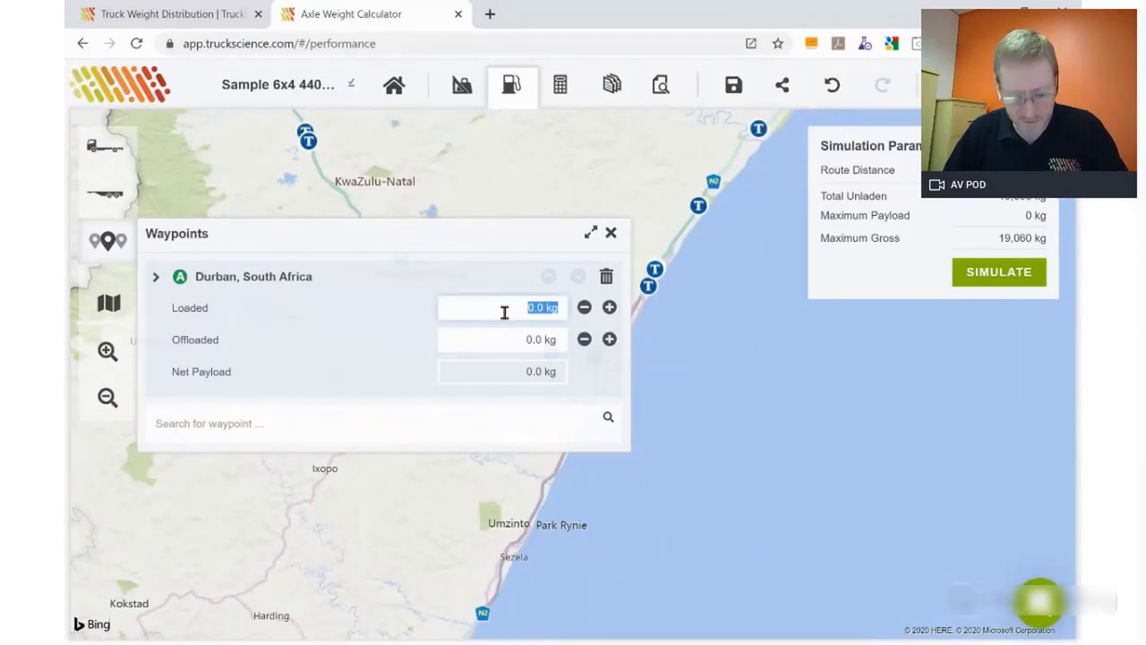
type("36000")
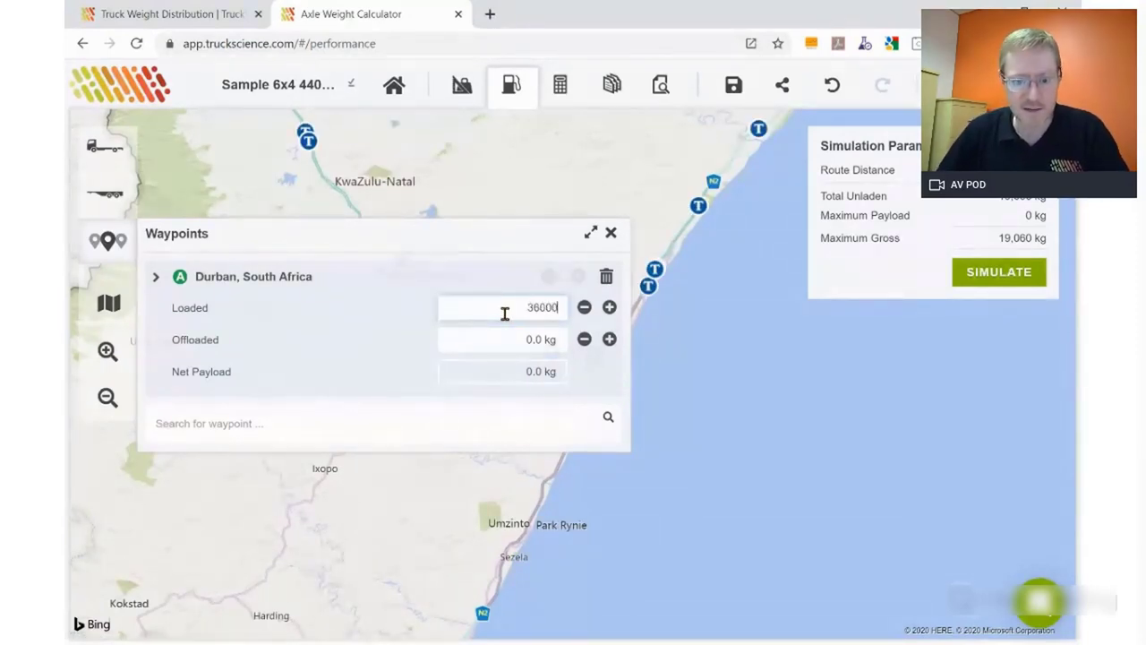
key("Tab")
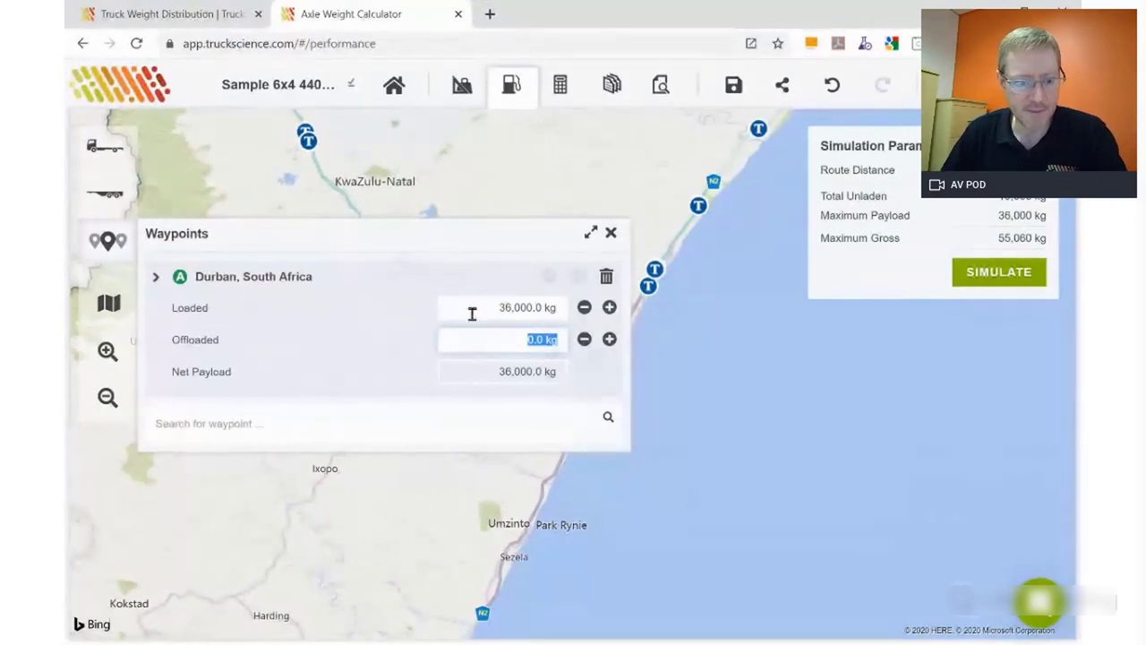
- Add Johannesburg, South Africa as the route's second waypoint after Durban
left_click(159, 423)
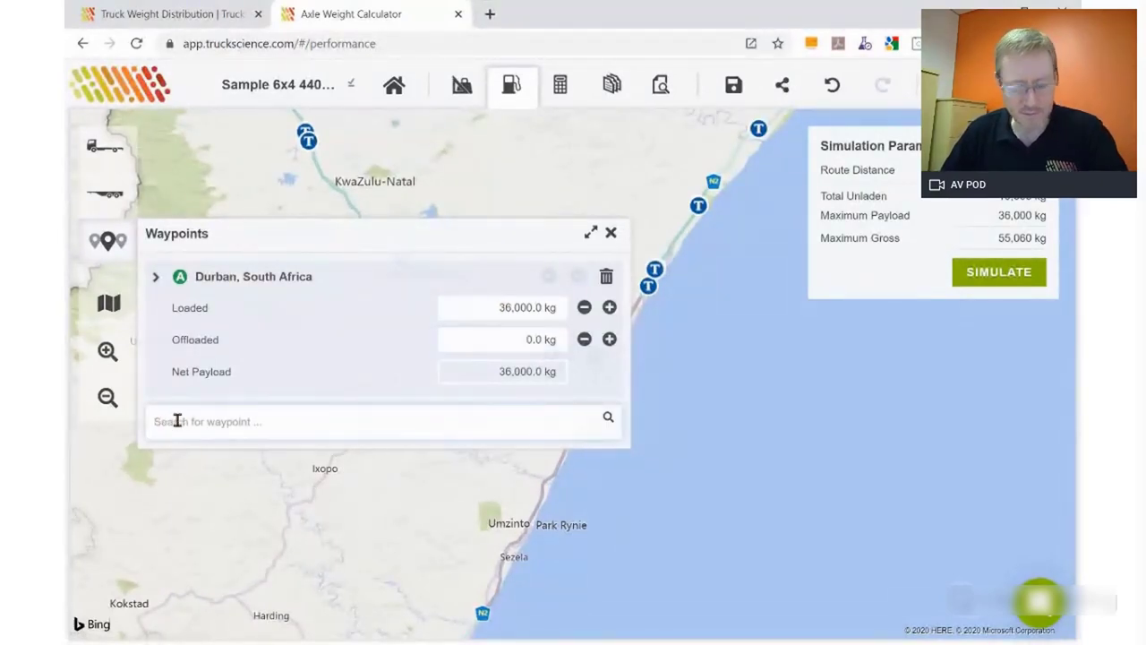
type("joh")
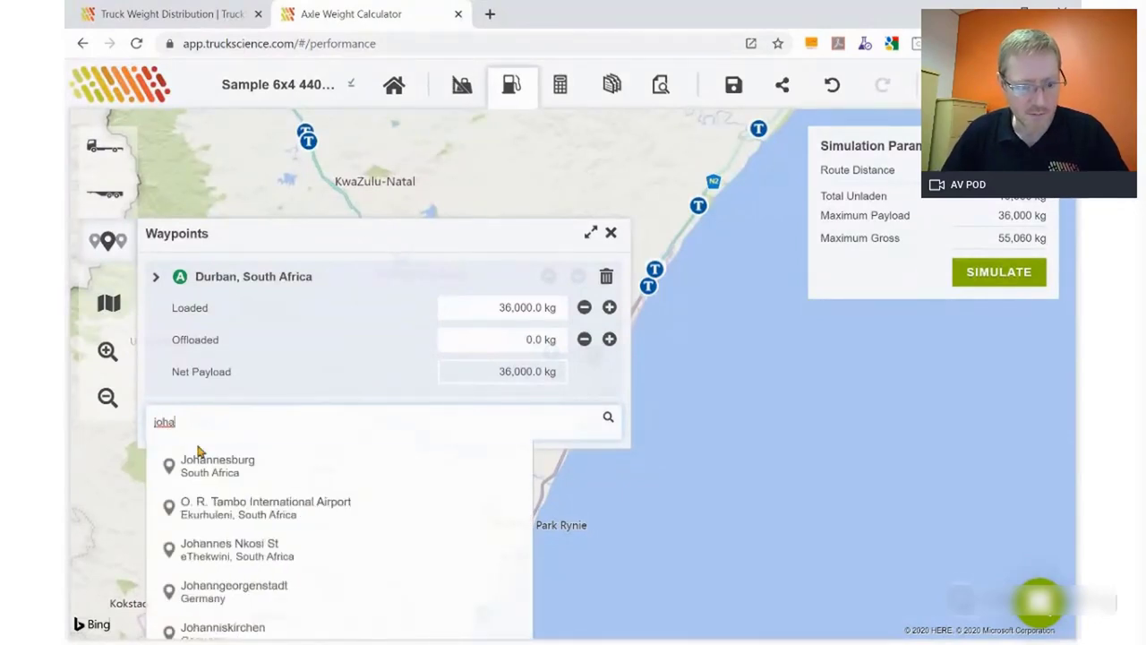
type("a")
left_click(222, 465)
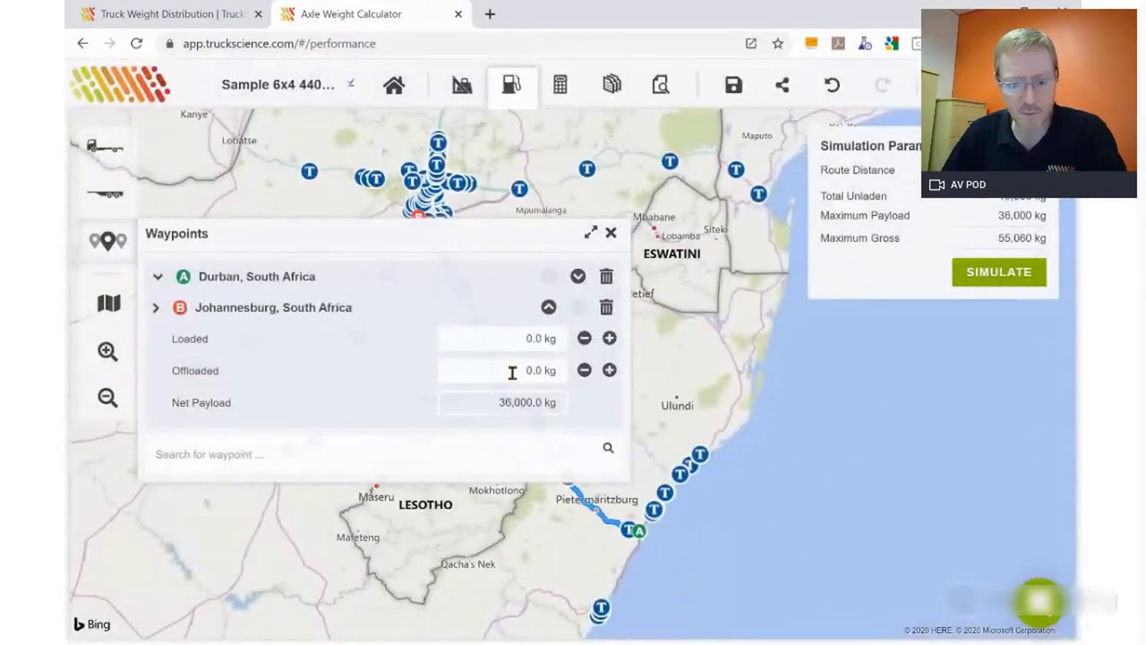
- Set both the offloaded and loaded payload at Johannesburg to 36,000 kg on the route from Durban
left_click(513, 373)
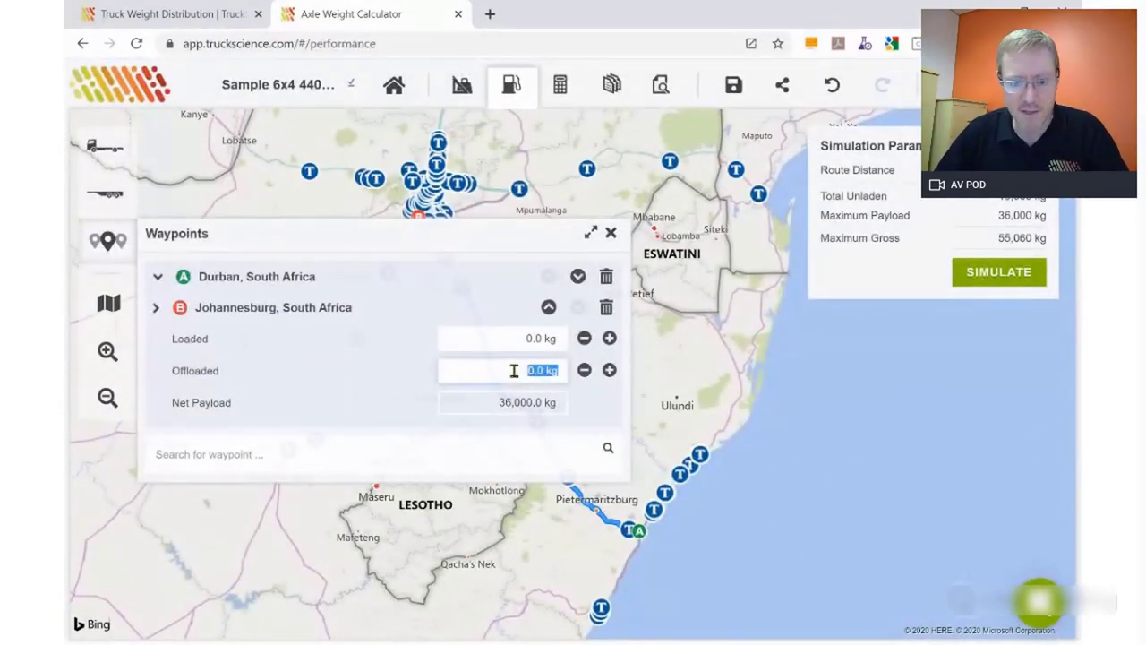
type("36000")
left_click(518, 337)
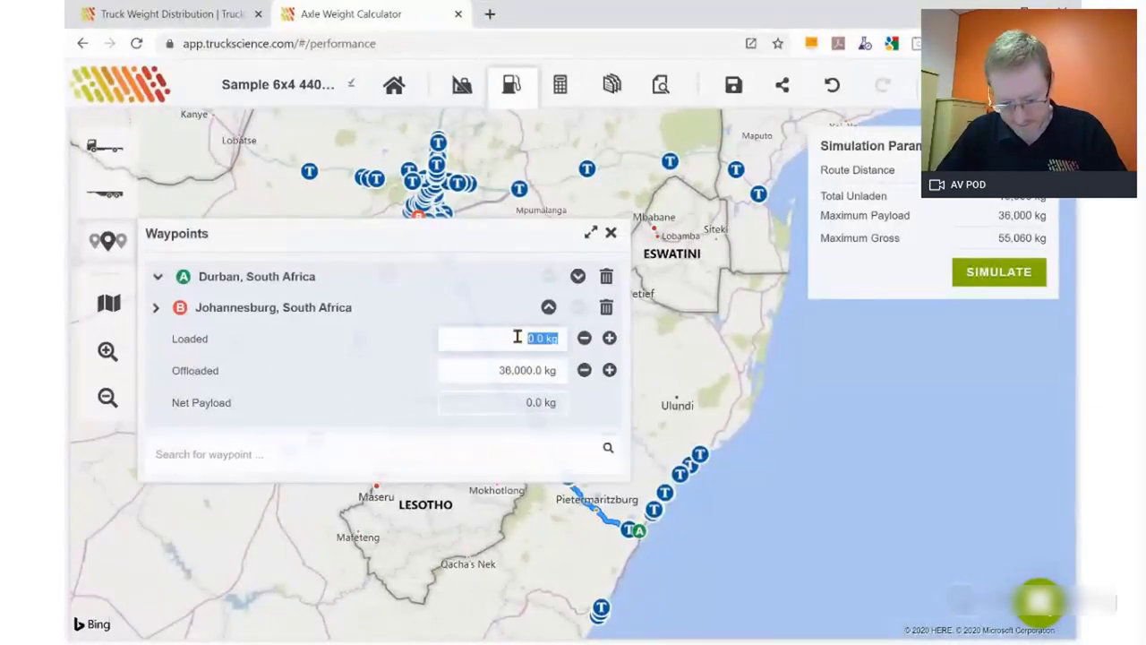
type("36,000")
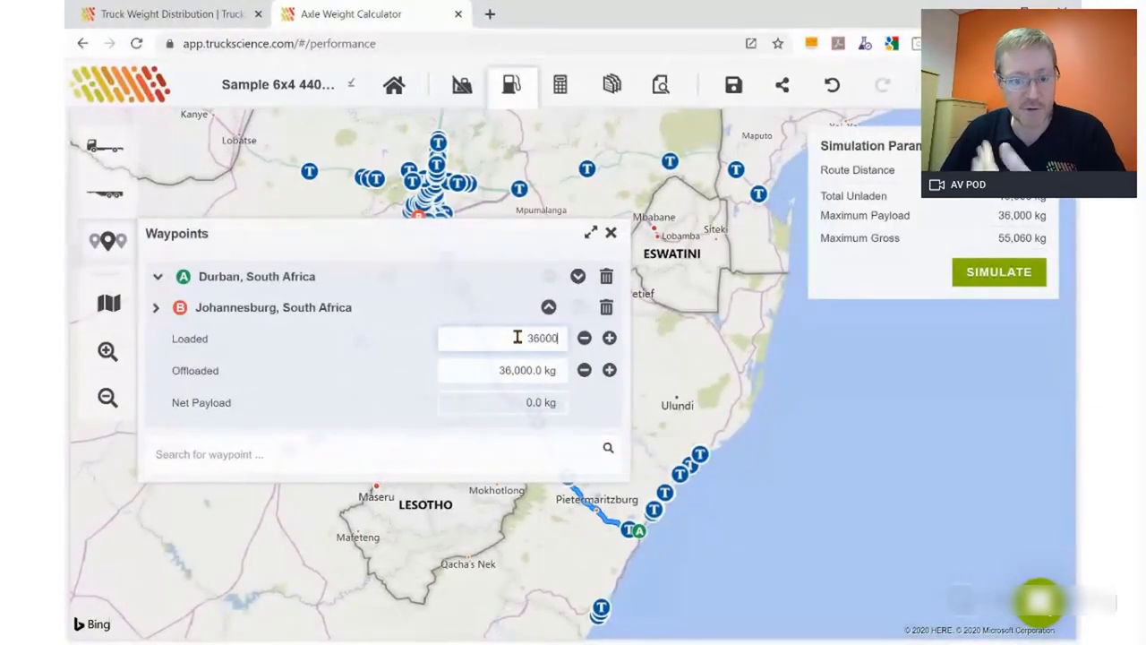
key("Tab")
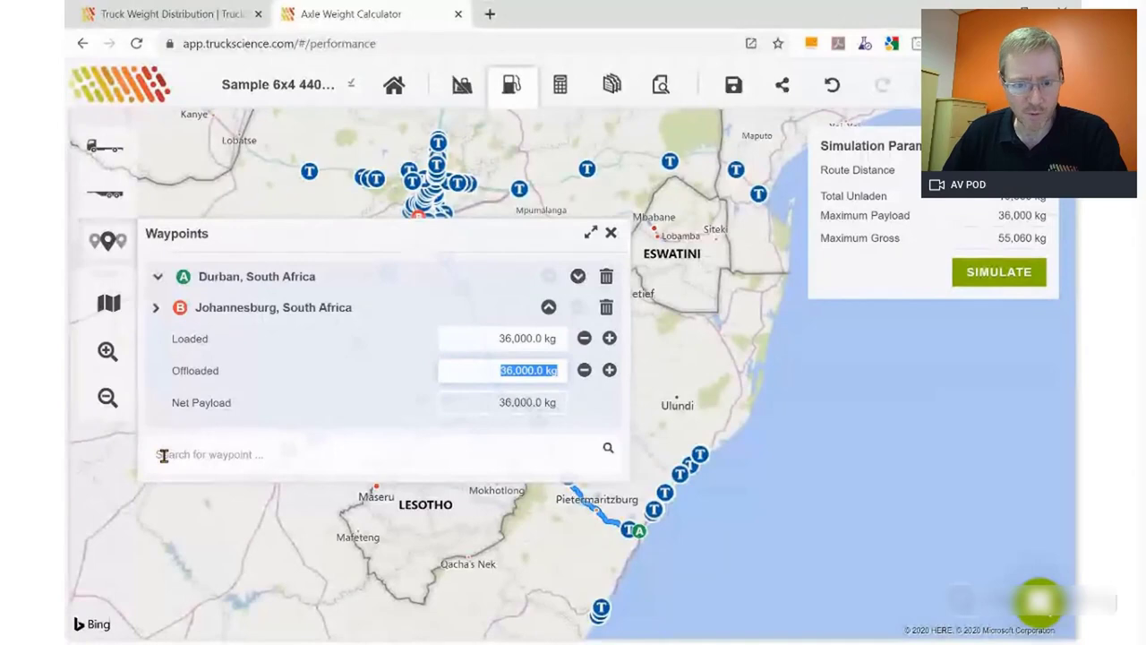
- Simulate the Durban–Johannesburg route with a return to the start point and review the speed and fuel results
key("Escape")
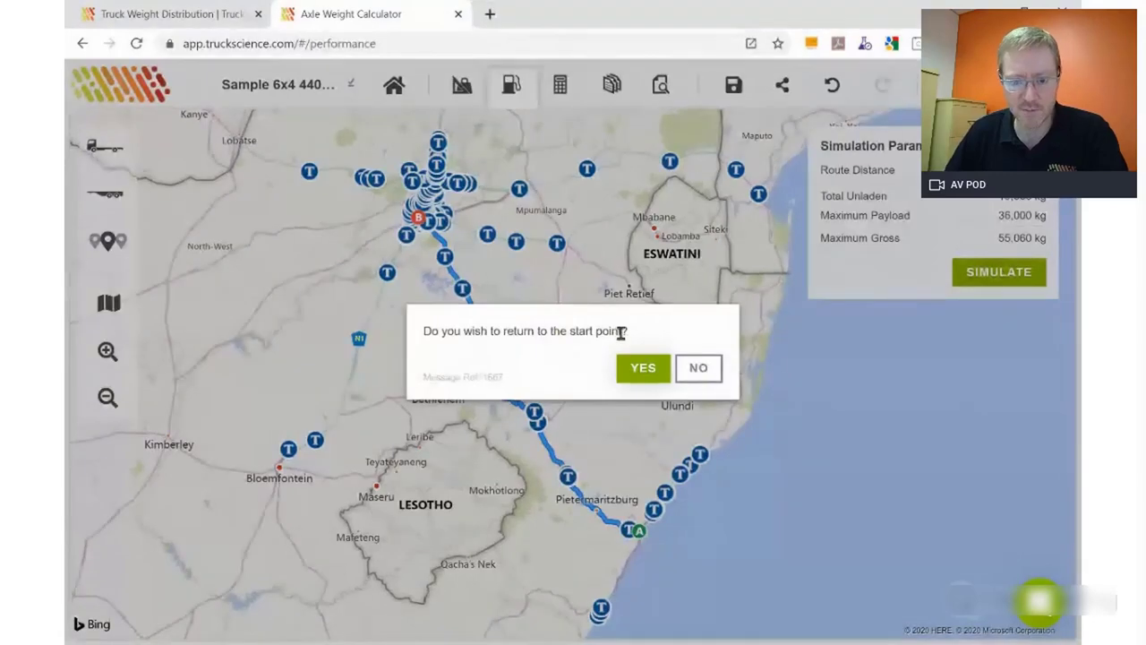
left_click(641, 368)
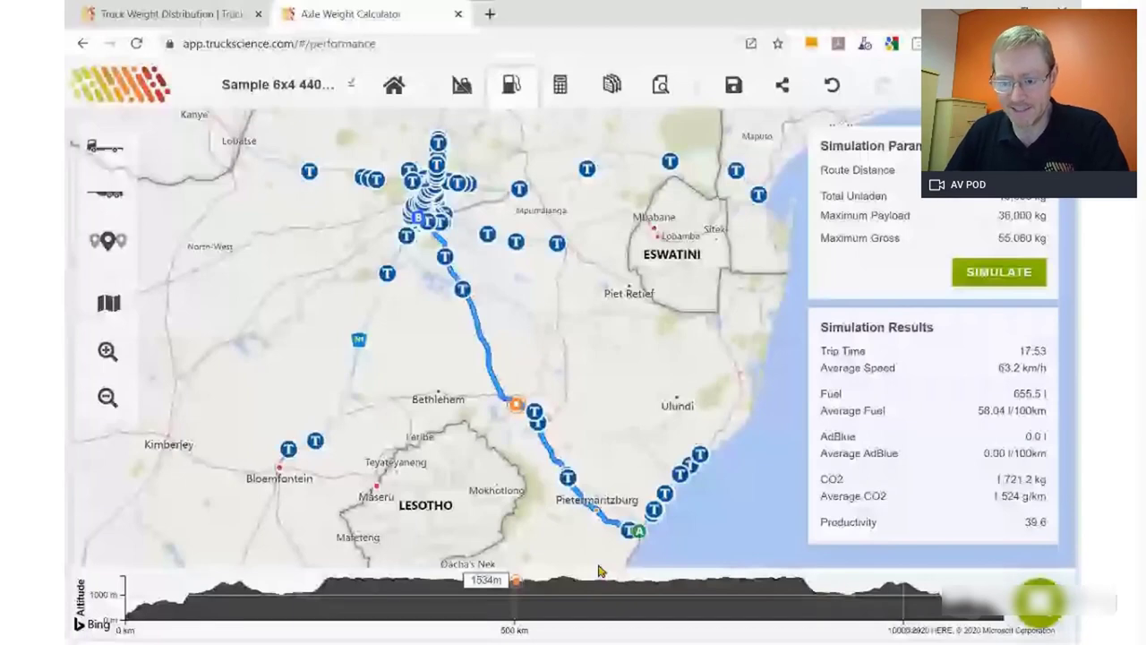
left_click_drag(1048, 367, 996, 368)
left_click(980, 409)
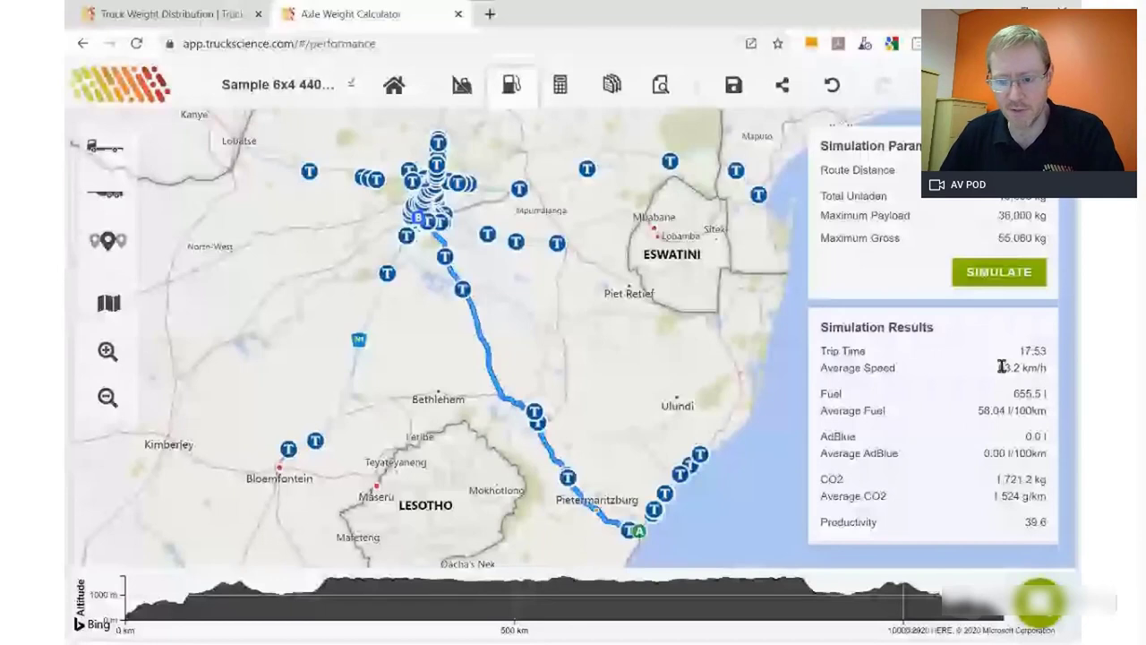
- Delete all the waypoints of the Durban–Johannesburg round trip
left_click(100, 246)
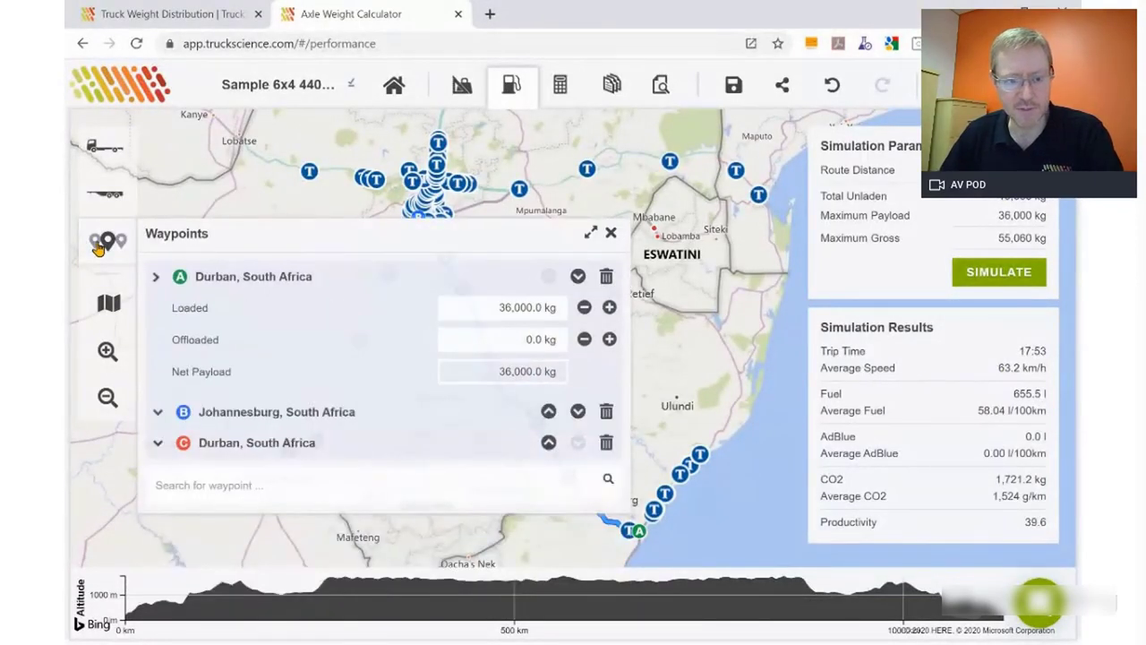
left_click(606, 278)
left_click(606, 278)
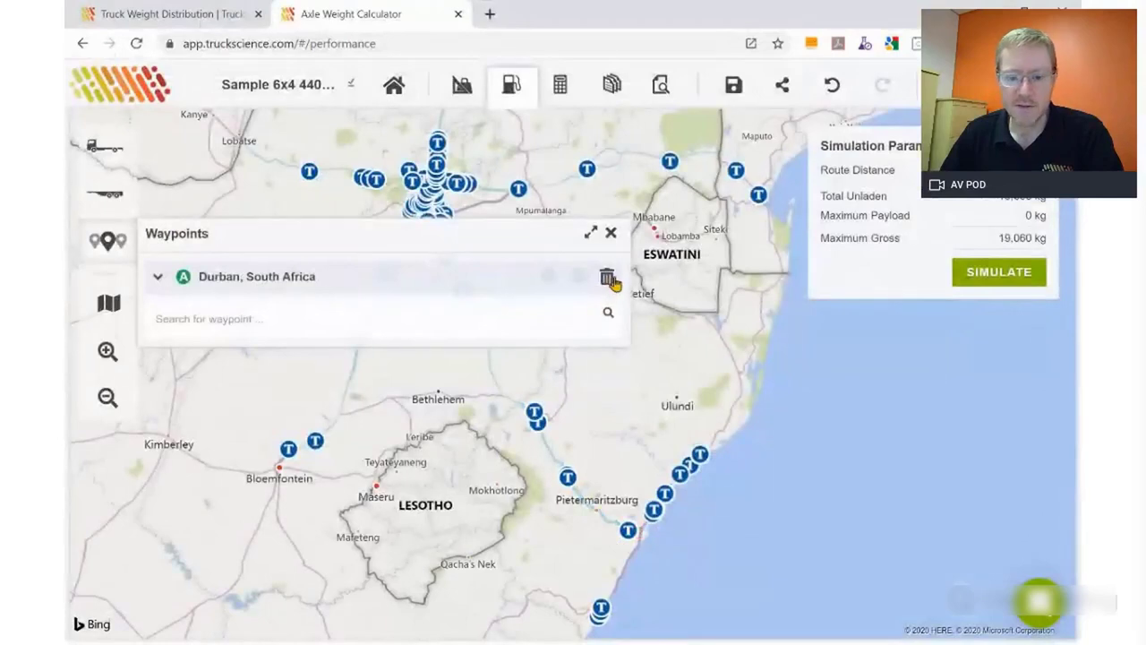
left_click(607, 279)
- Add Cape Town International Airport, Cape Town, South Africa as the new route's first waypoint
left_click(193, 286)
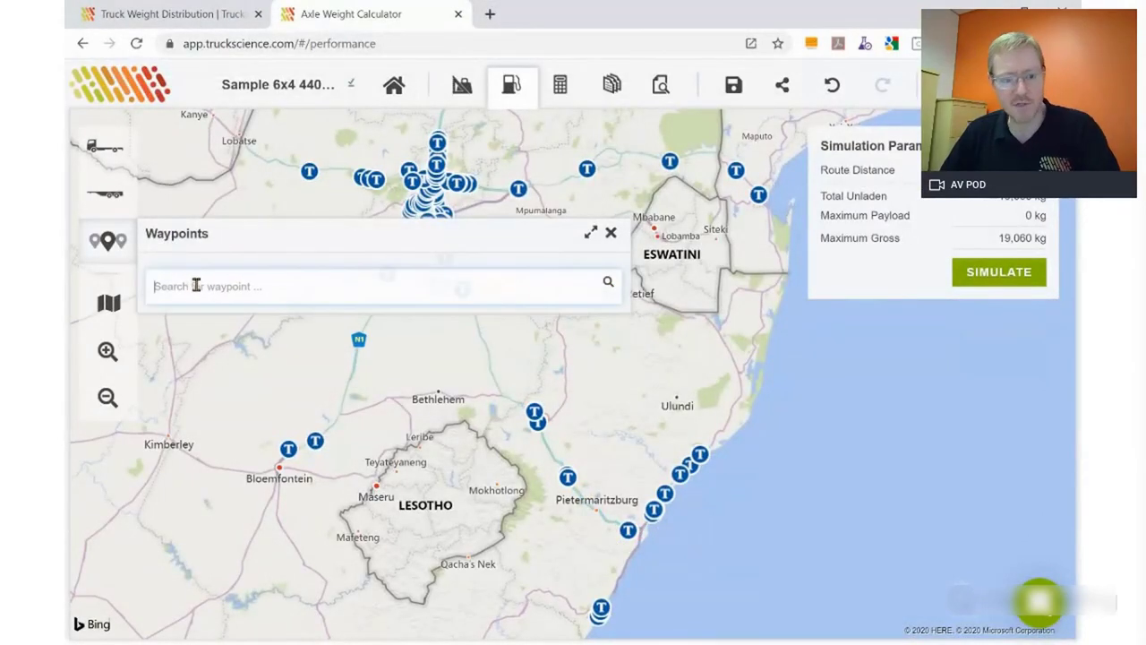
type("cape")
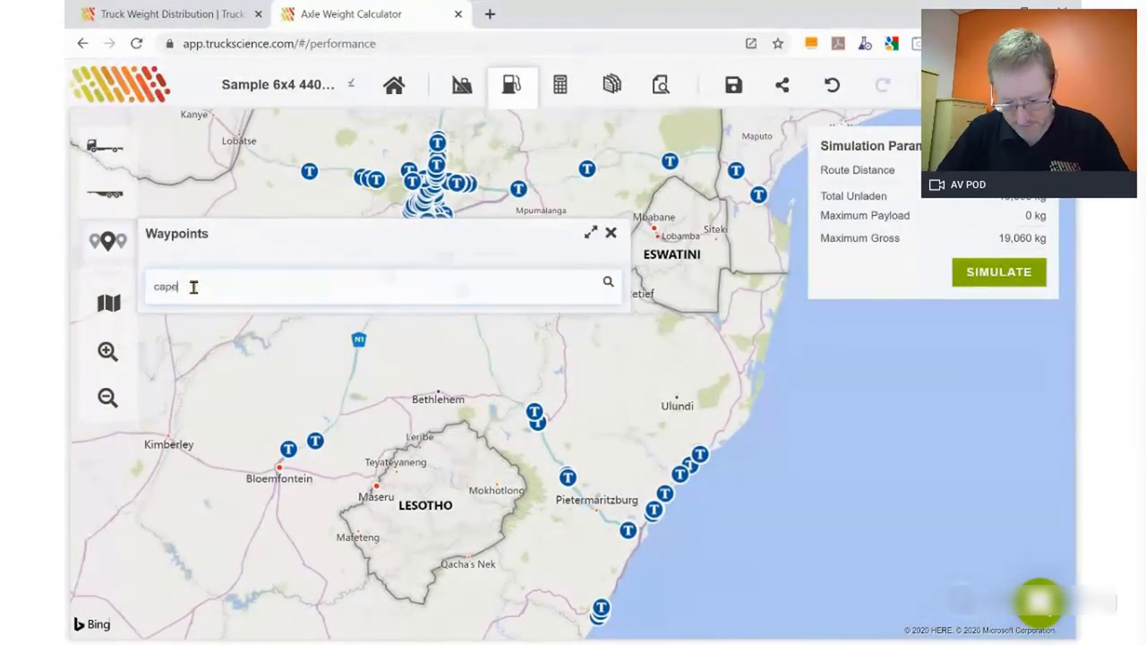
type(" town")
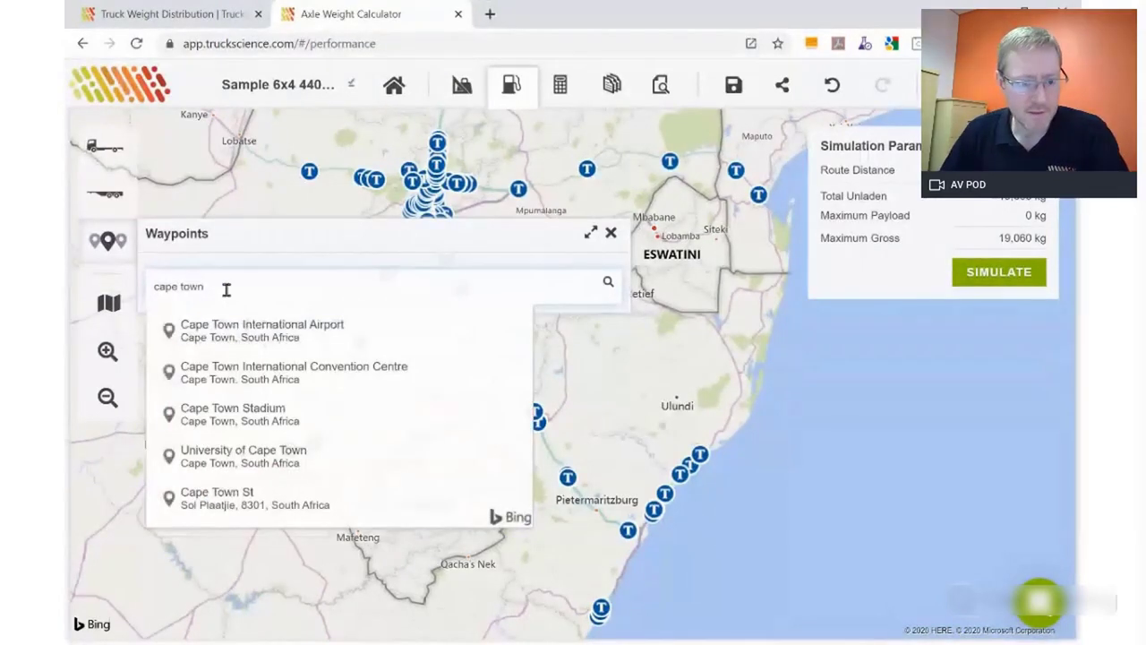
left_click(252, 334)
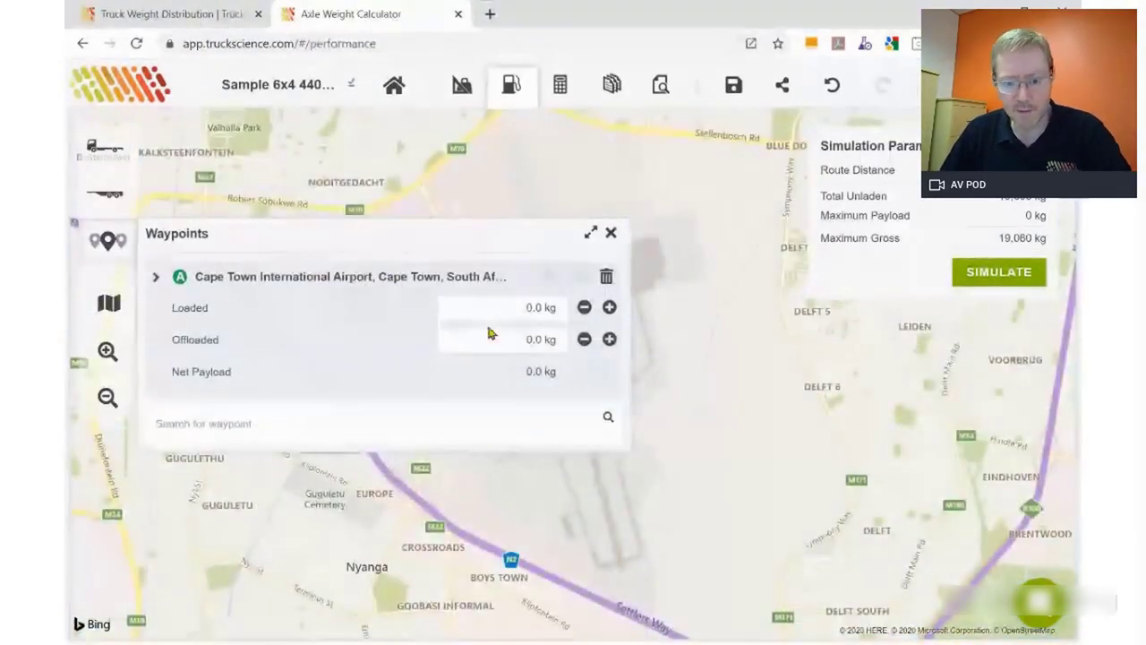
- Set the payload loaded at the Cape Town International Airport waypoint to 36,000 kg
left_click(499, 311)
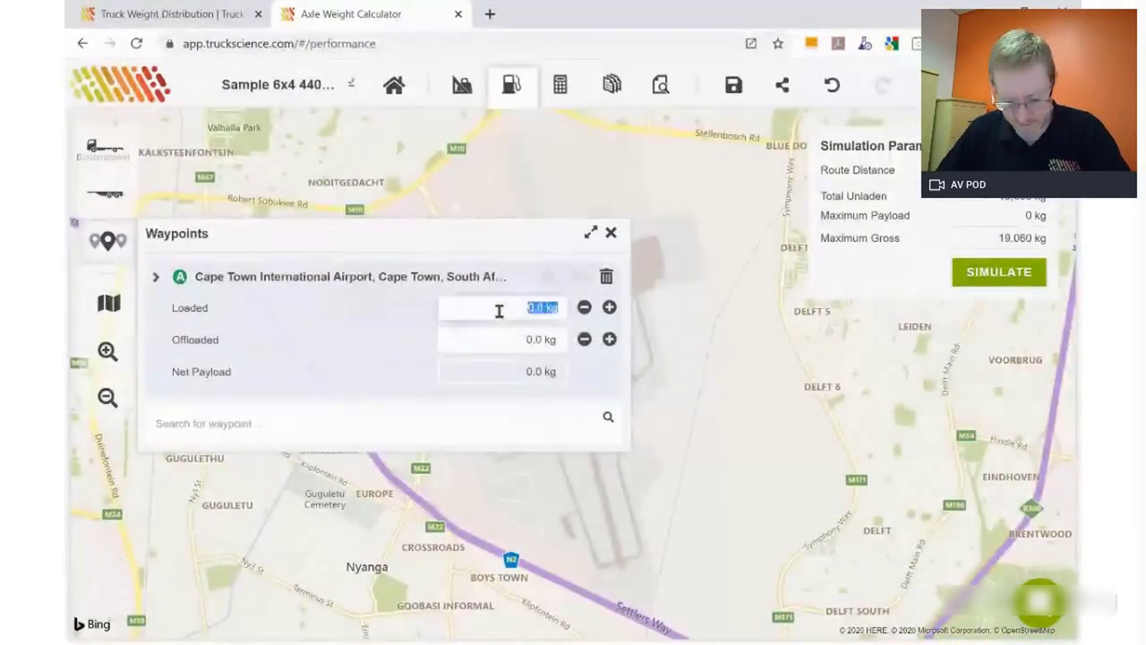
type("380")
type("000")
key("Tab")
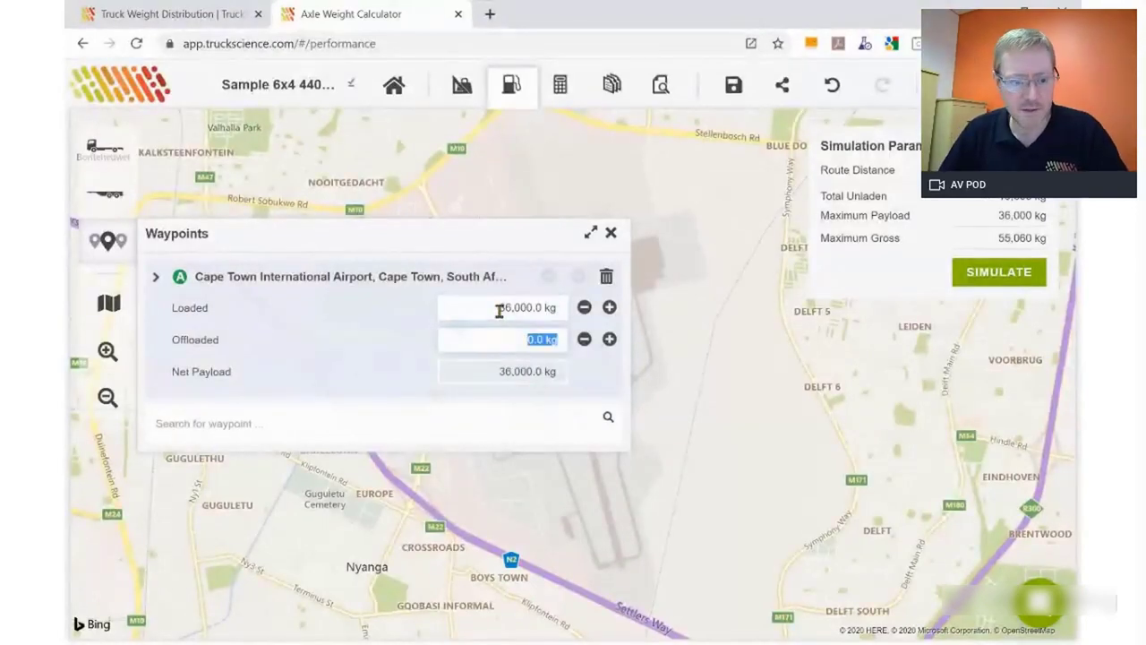
- Add Johannesburg, South Africa as the second waypoint after Cape Town International Airport
left_click(183, 430)
type("joha")
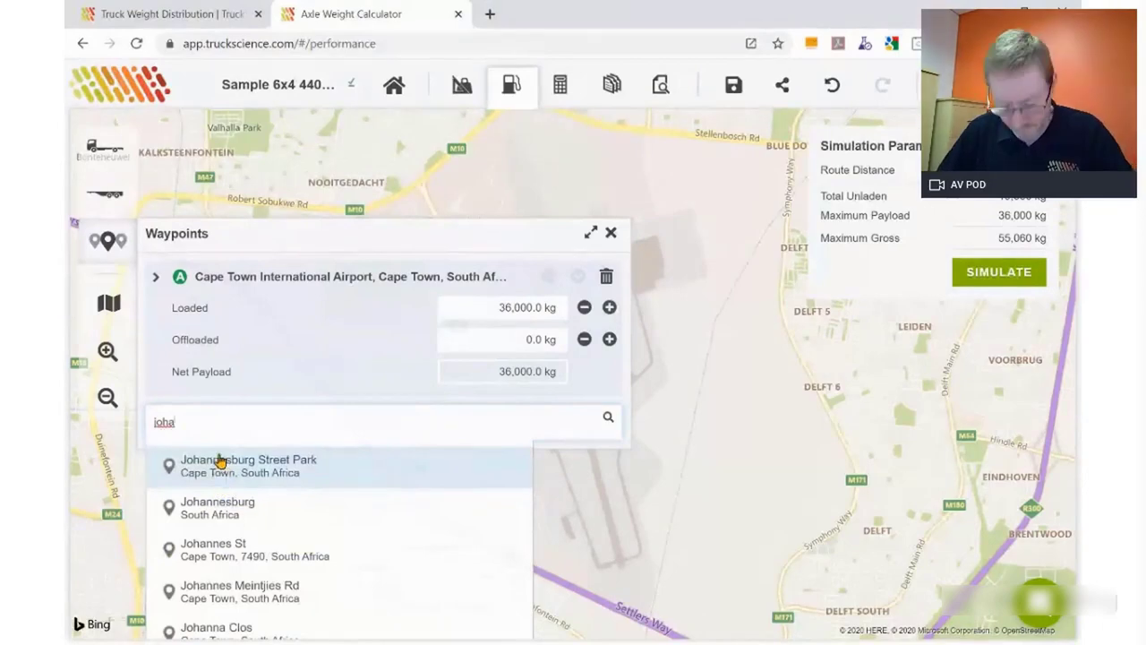
type("nn")
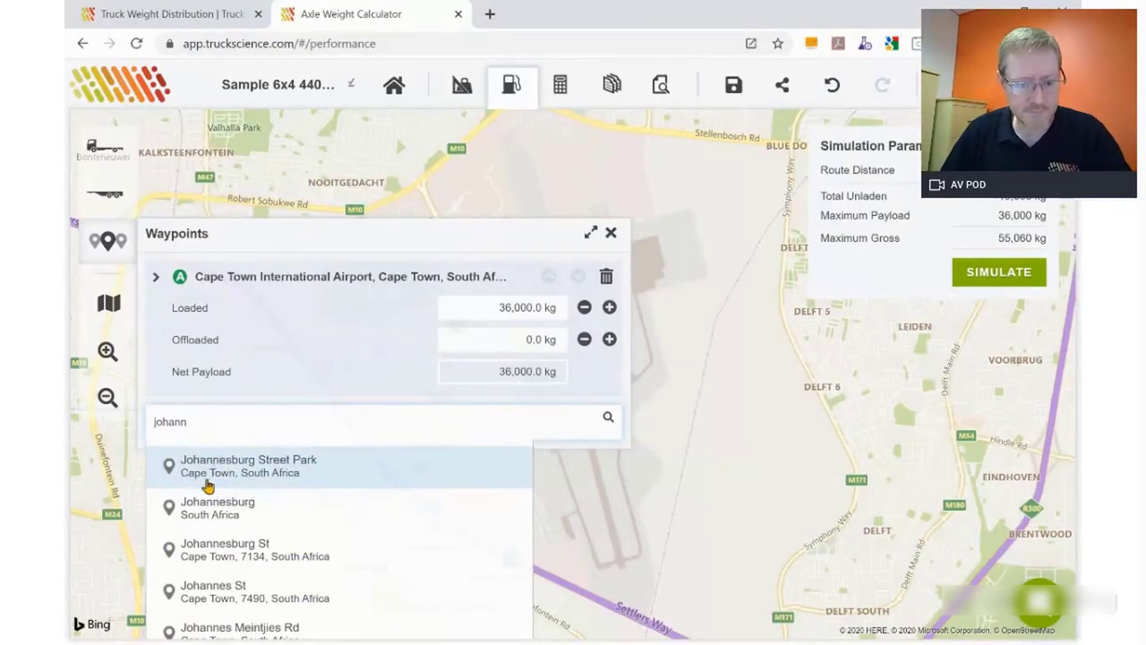
left_click(215, 509)
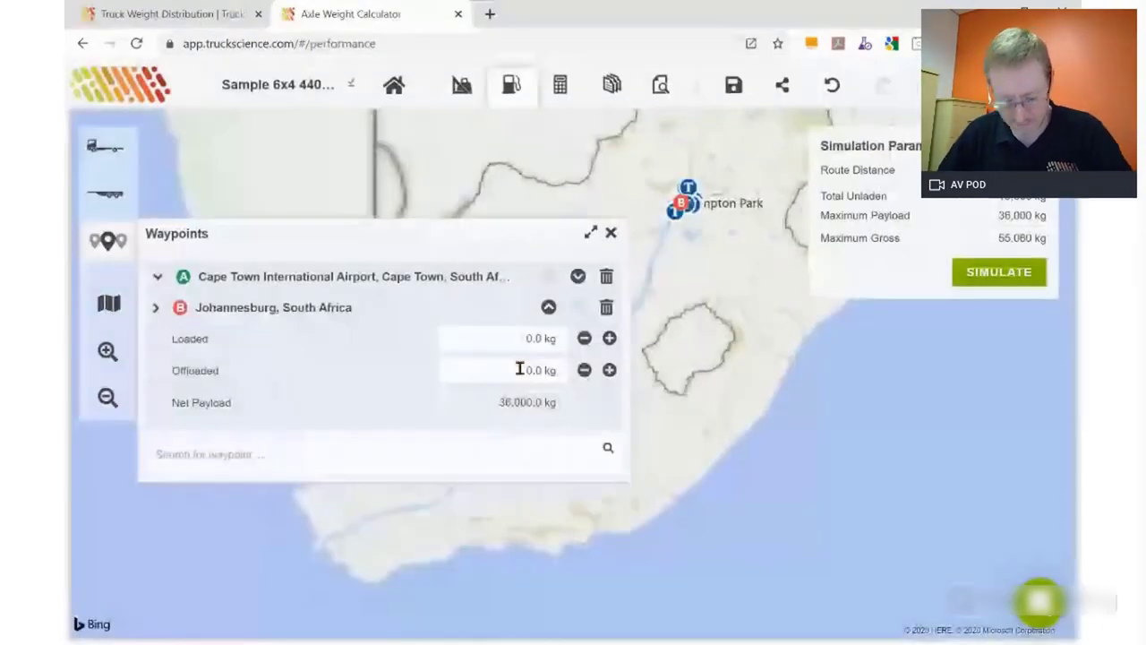
- Offload 36,000 kg and load 36,000 kg at Johannesburg, and simulate the route with a return to the start point
left_click(520, 369)
type("36000")
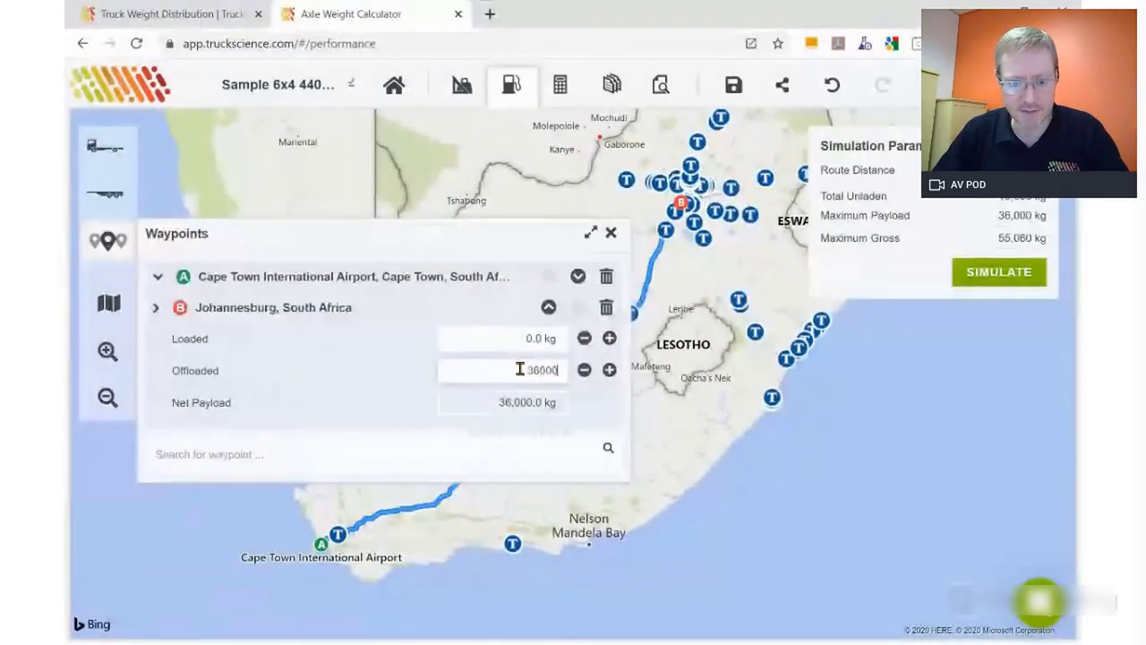
key("shift+Tab")
type("36000")
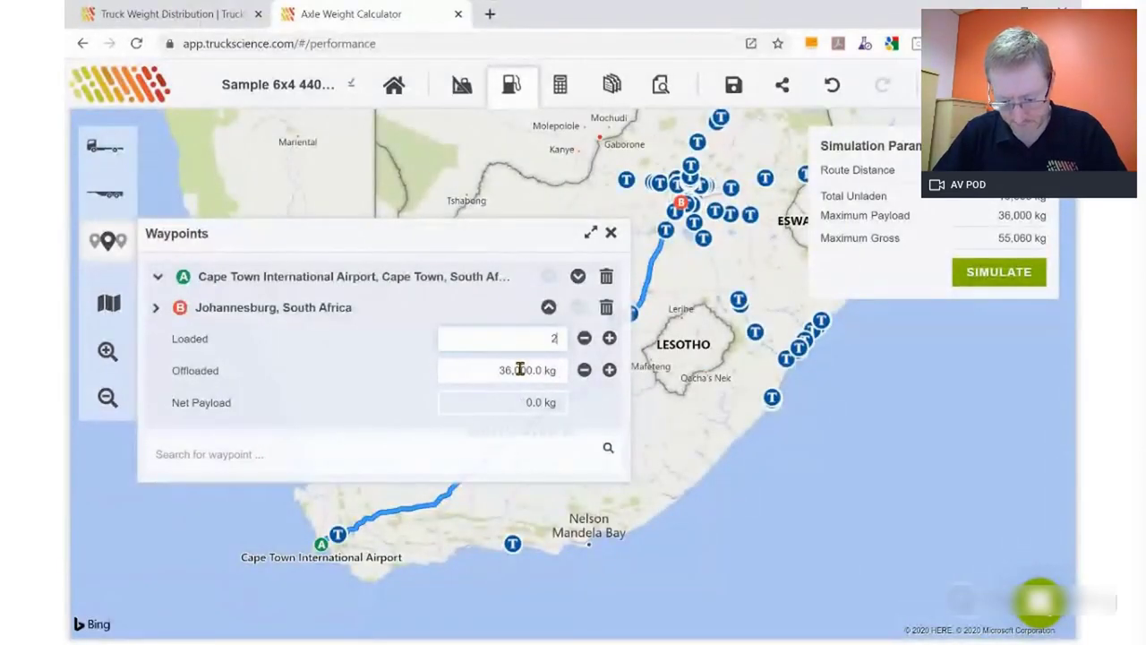
key("Tab")
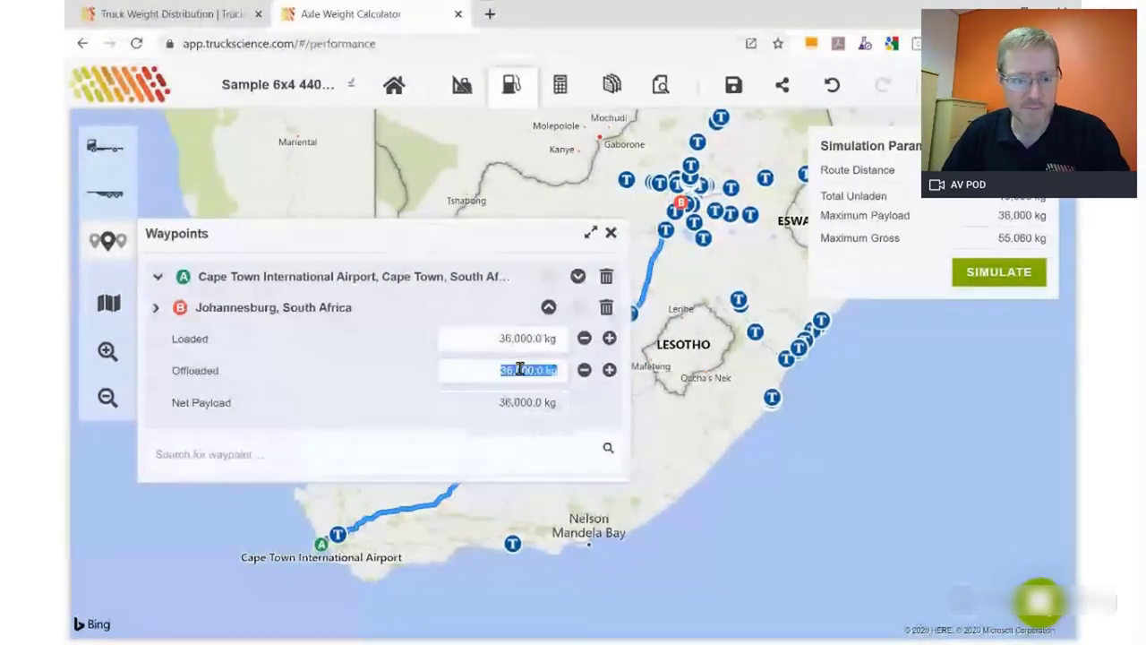
left_click(994, 273)
left_click(644, 369)
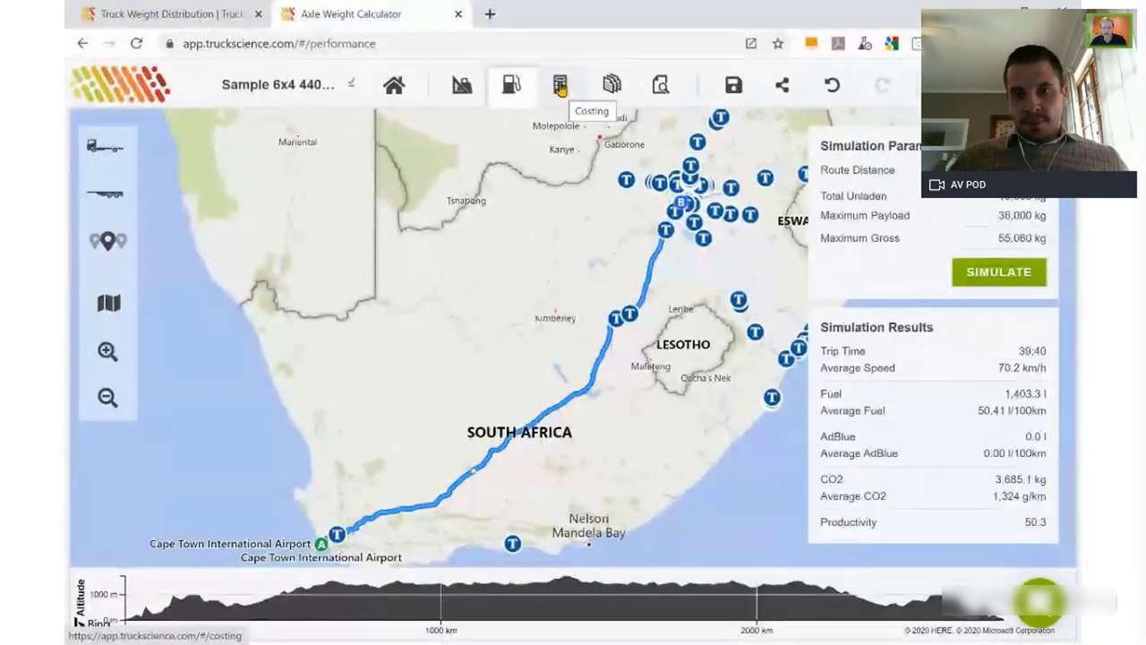
- Open the costing for this vehicle combination and raise the utilisation to 13,000 km/month
left_click(560, 85)
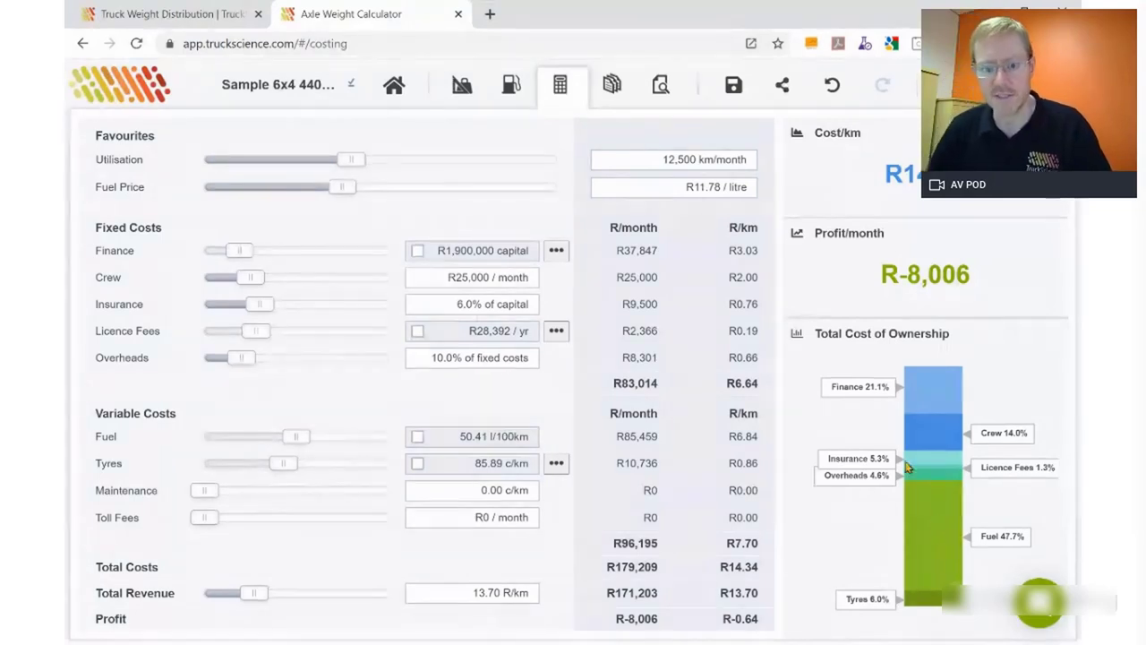
left_click(661, 159)
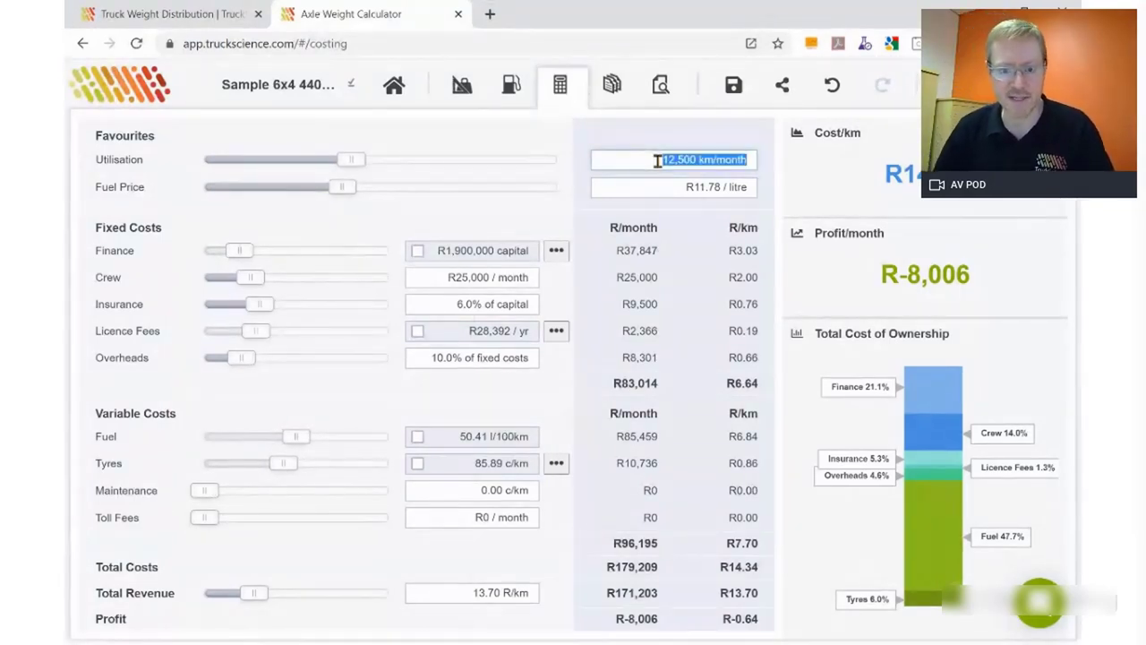
left_click(353, 160)
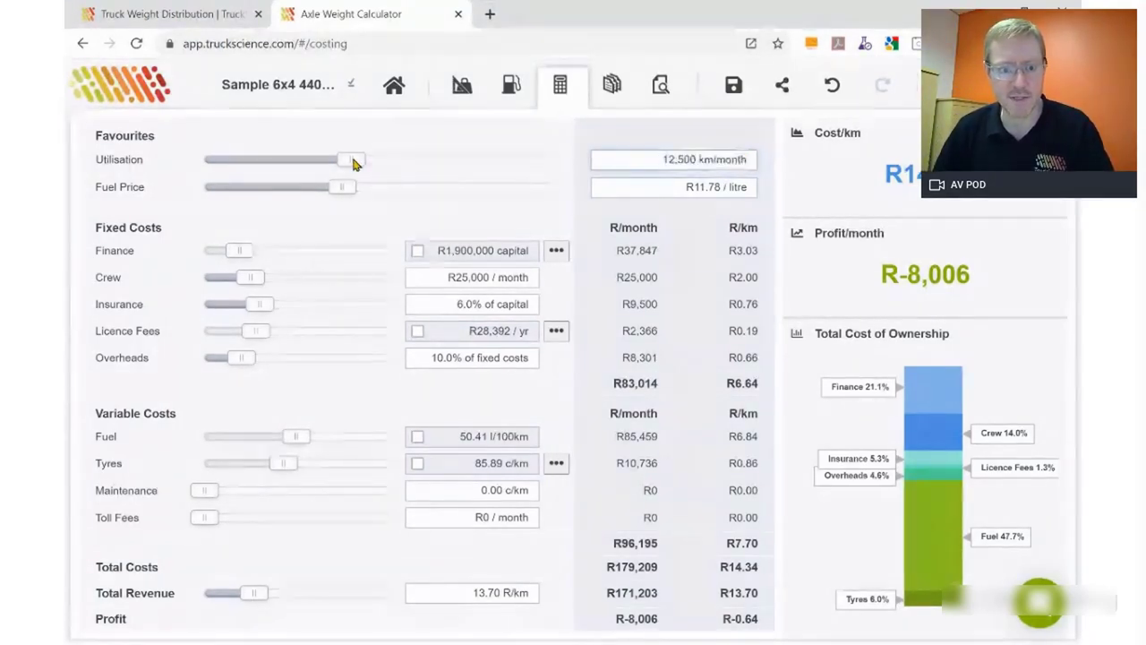
left_click_drag(353, 163, 358, 163)
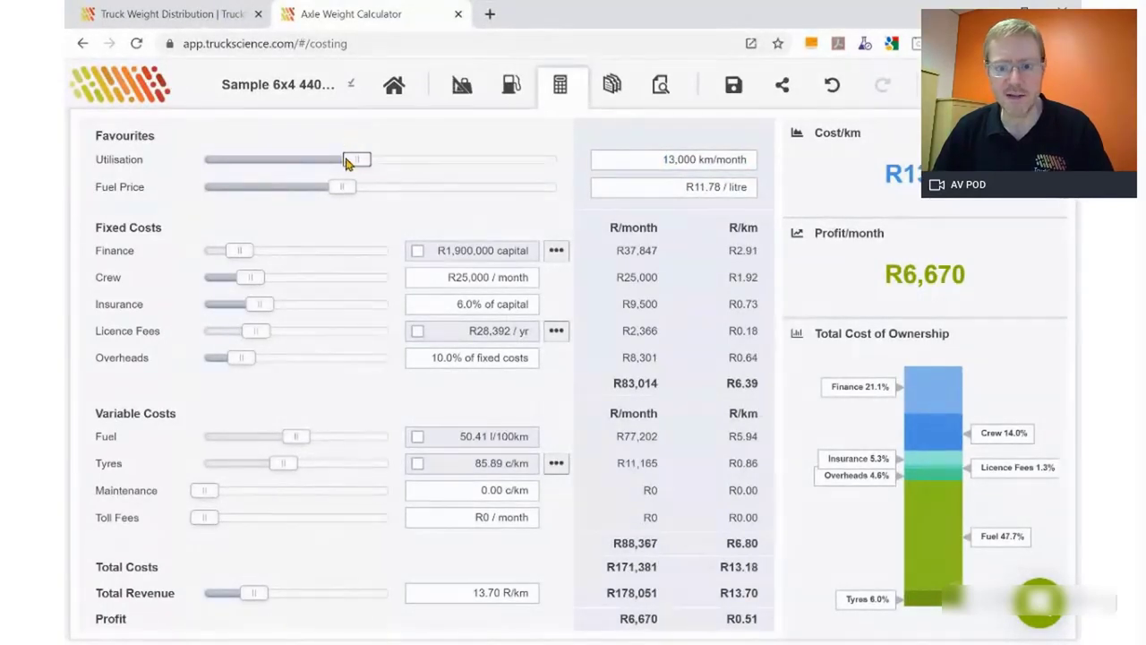
- Open the fuel price for editing without altering it, and enable the manual override for the finance capital
left_click(678, 186)
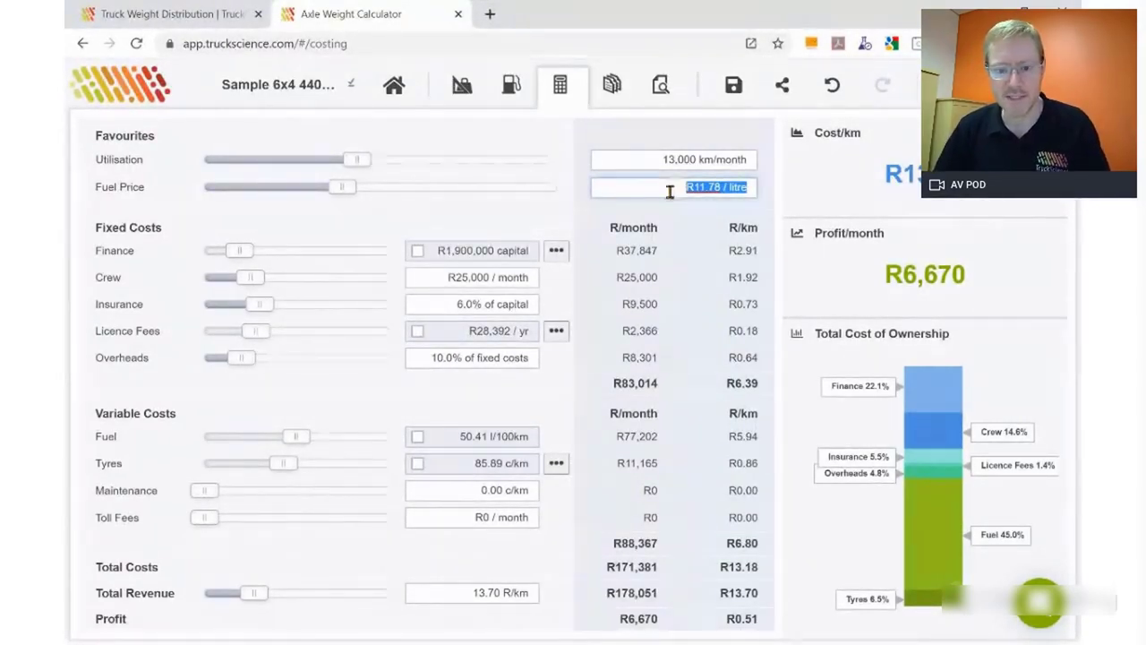
left_click(678, 186)
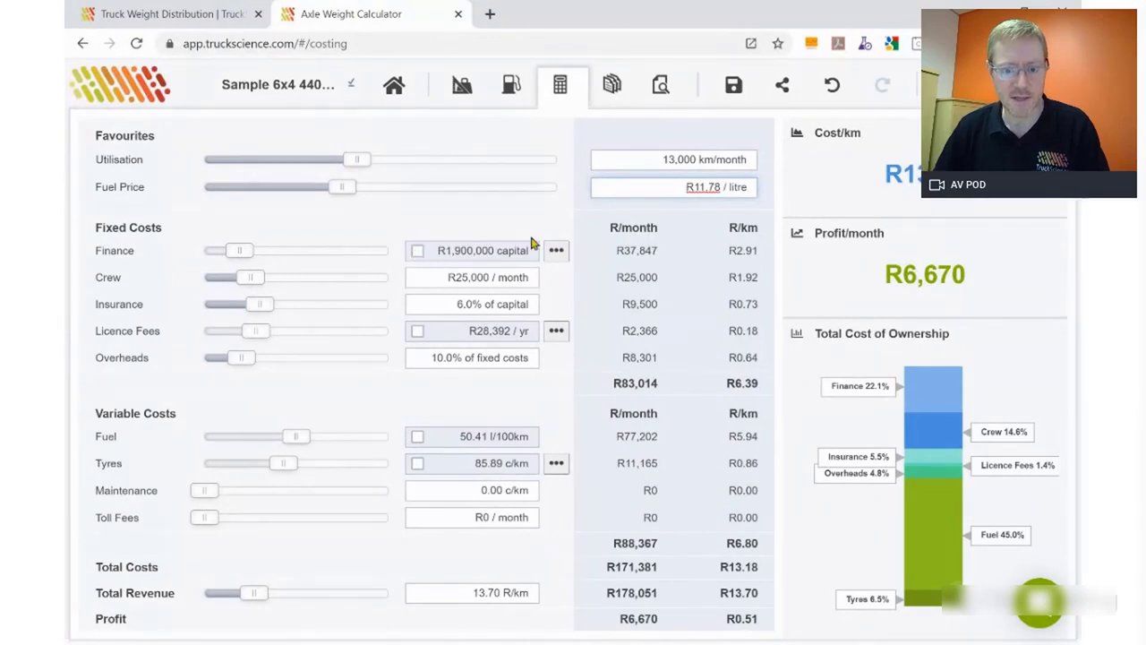
left_click(418, 256)
left_click(418, 254)
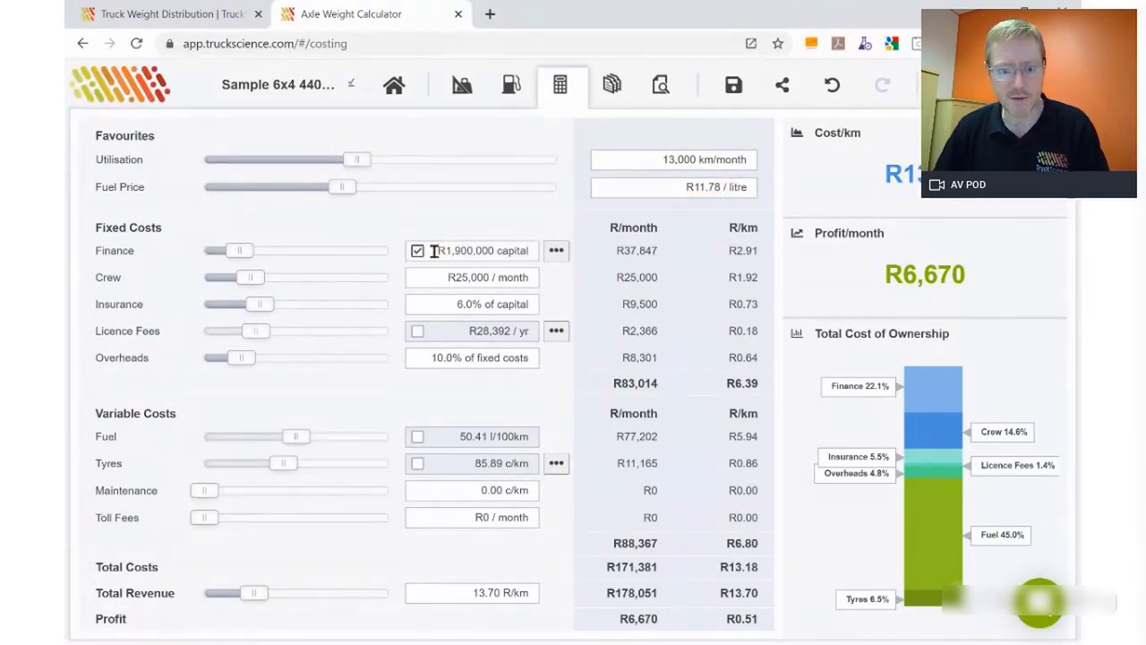
- Open the finance details and apply a 5% discount to the Sample 6x4 440 hp TT
left_click(556, 255)
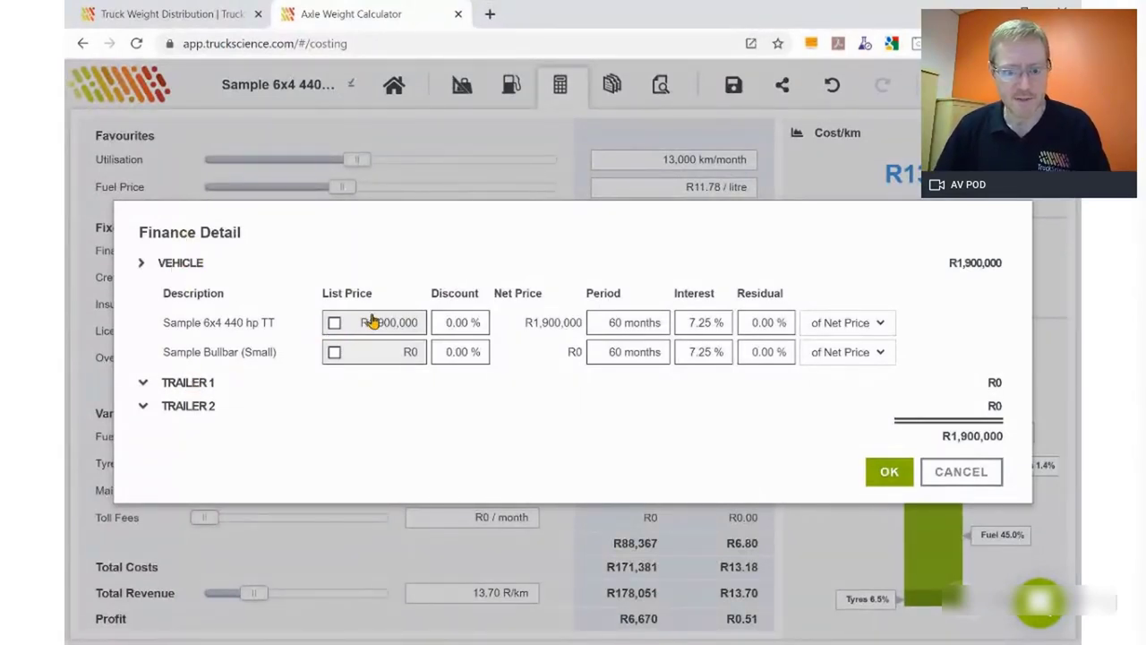
left_click(442, 322)
type("5")
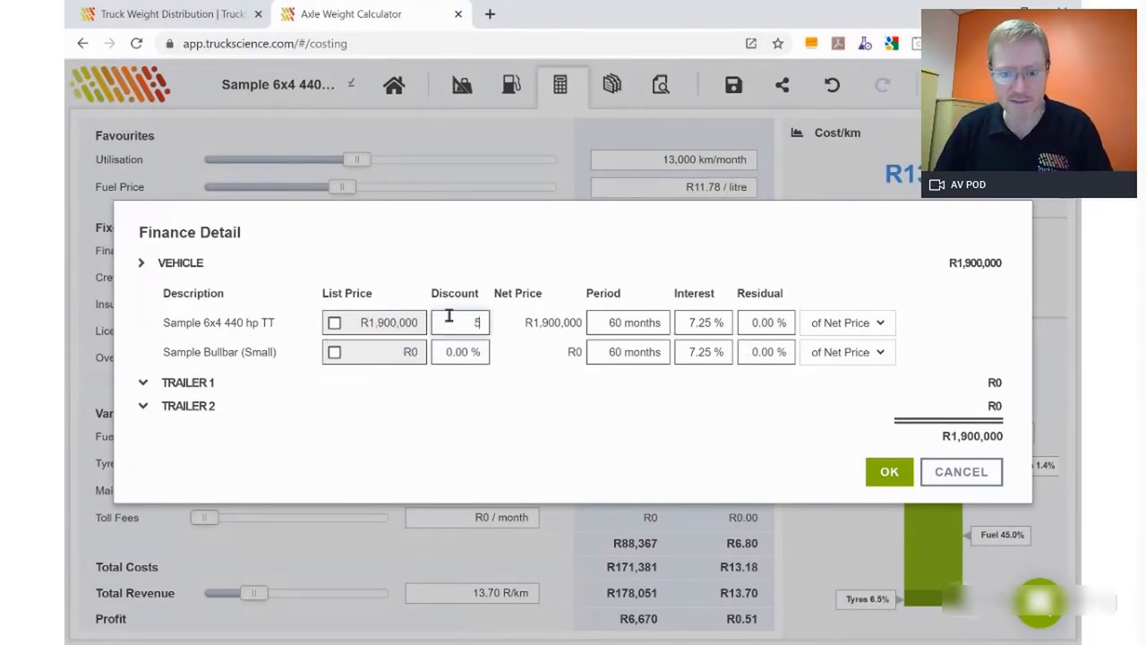
key("Tab")
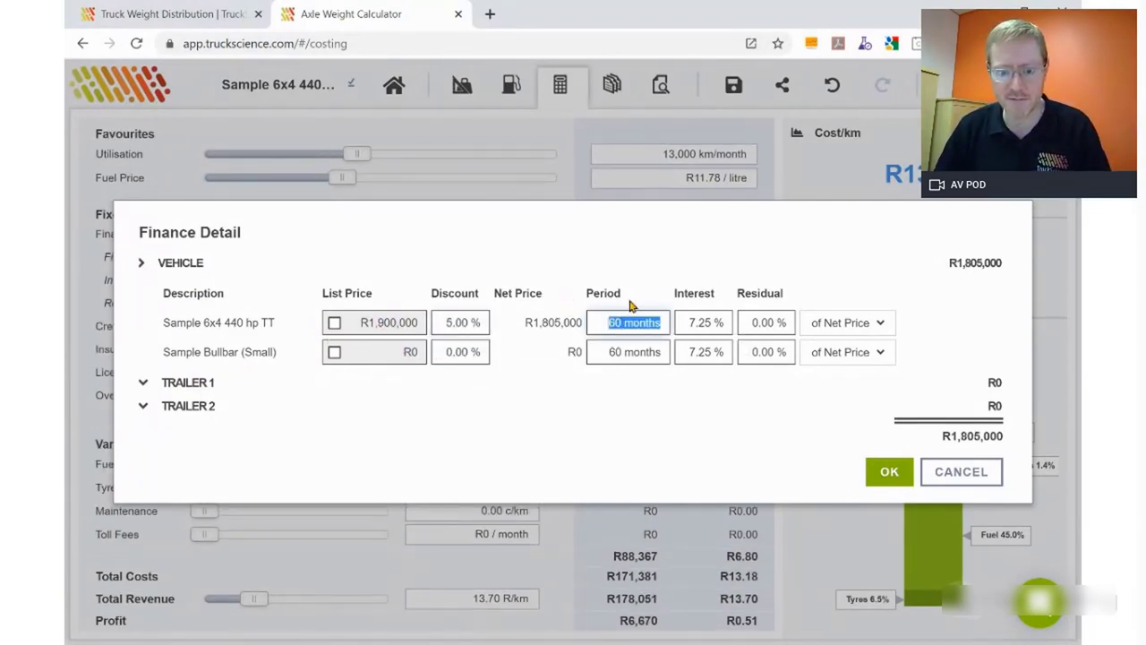
- Override the list price of the Sample Bullbar (Small) with R30,000
left_click(696, 322)
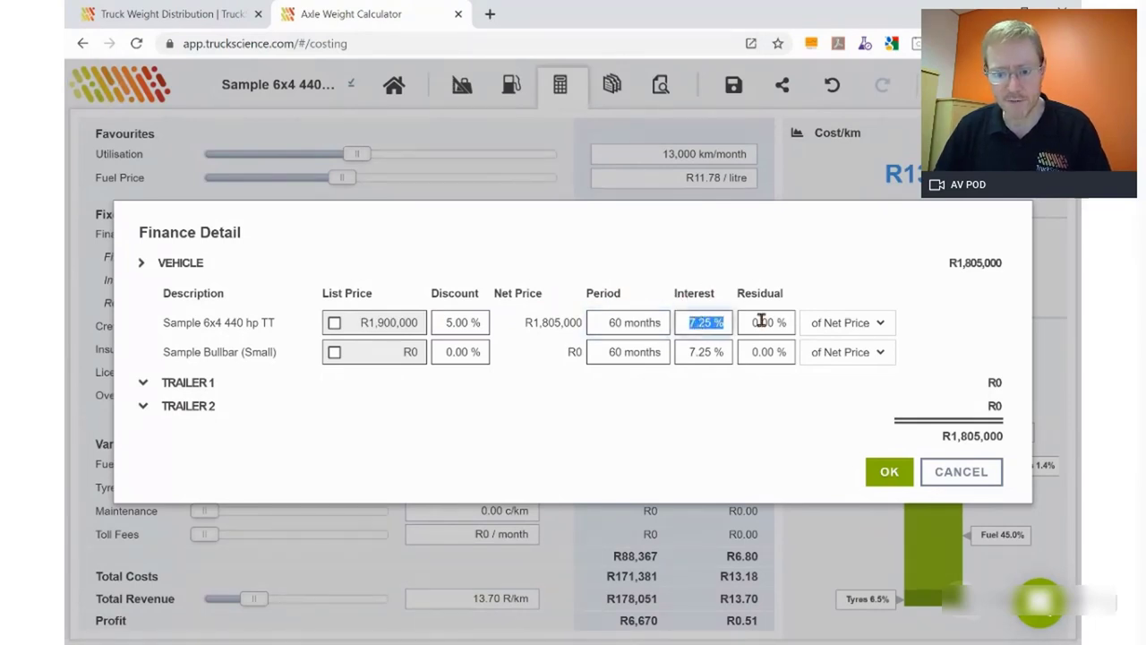
left_click(334, 352)
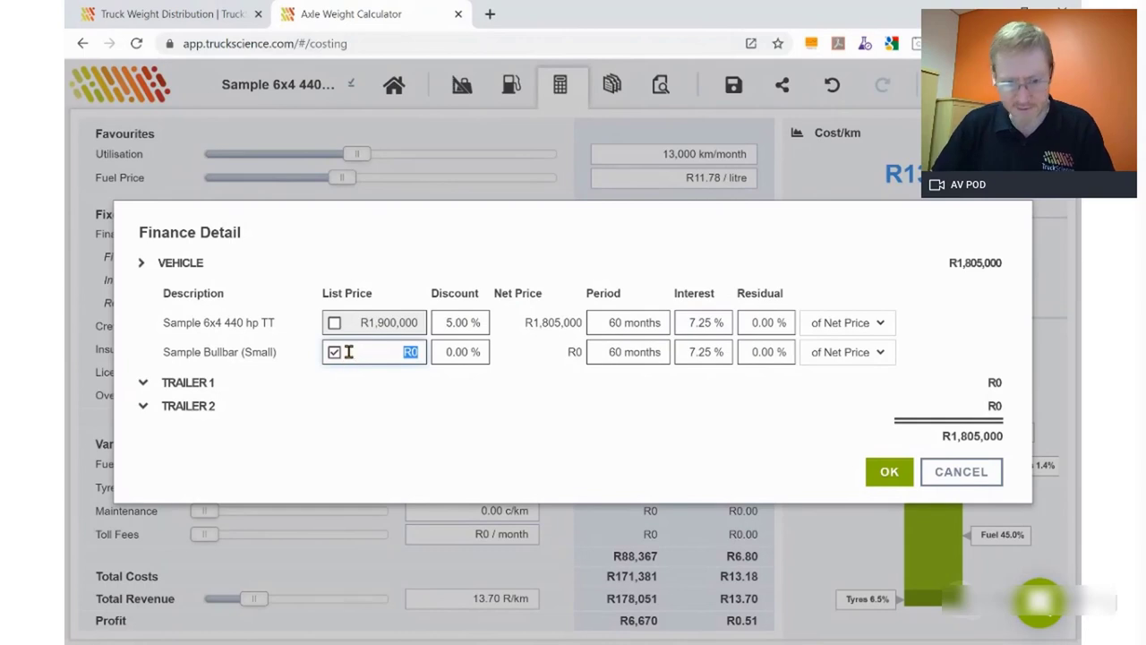
key("Tab")
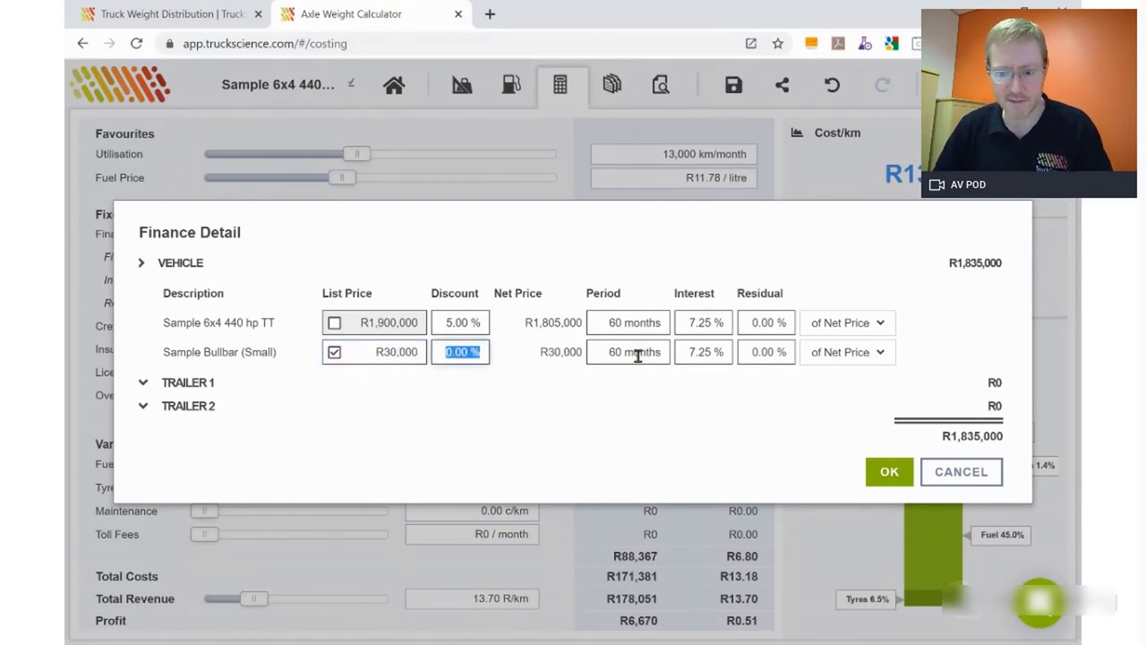
- Override Trailer 1's list price with R300,000 and set its finance period to 120 months
left_click(203, 387)
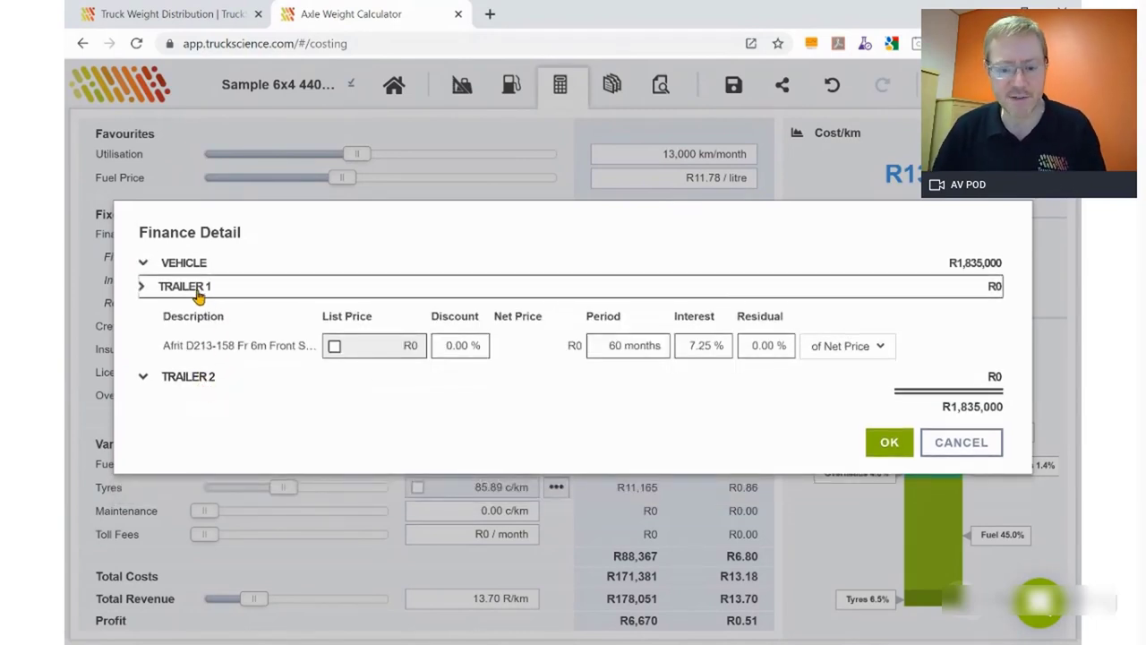
left_click(328, 346)
left_click(329, 347)
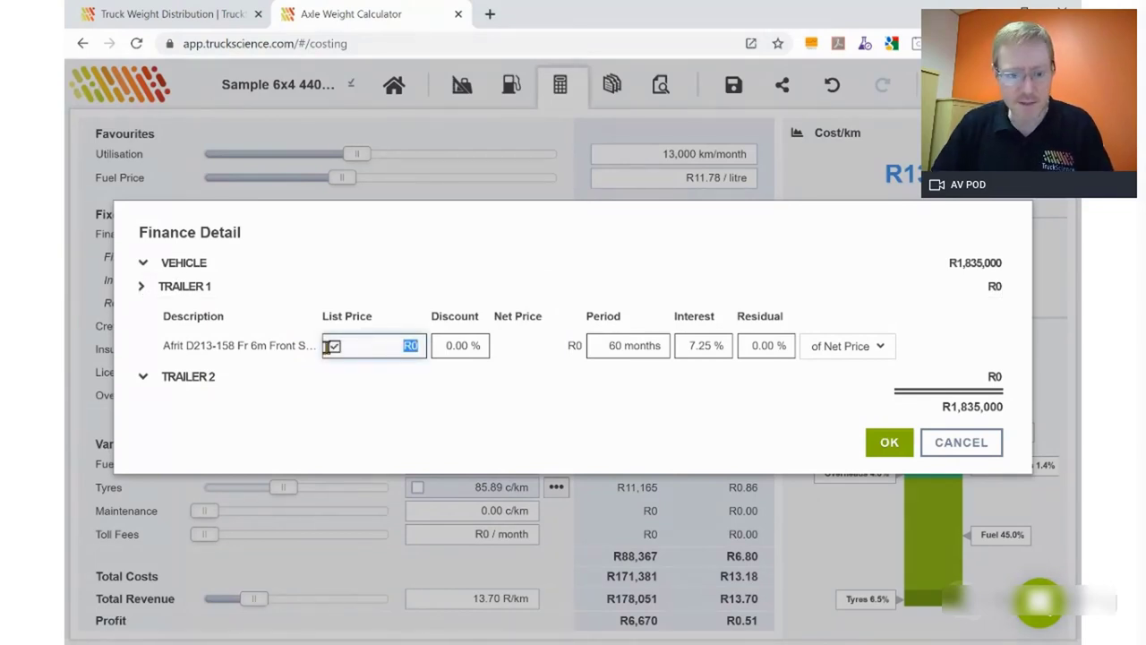
type("300000")
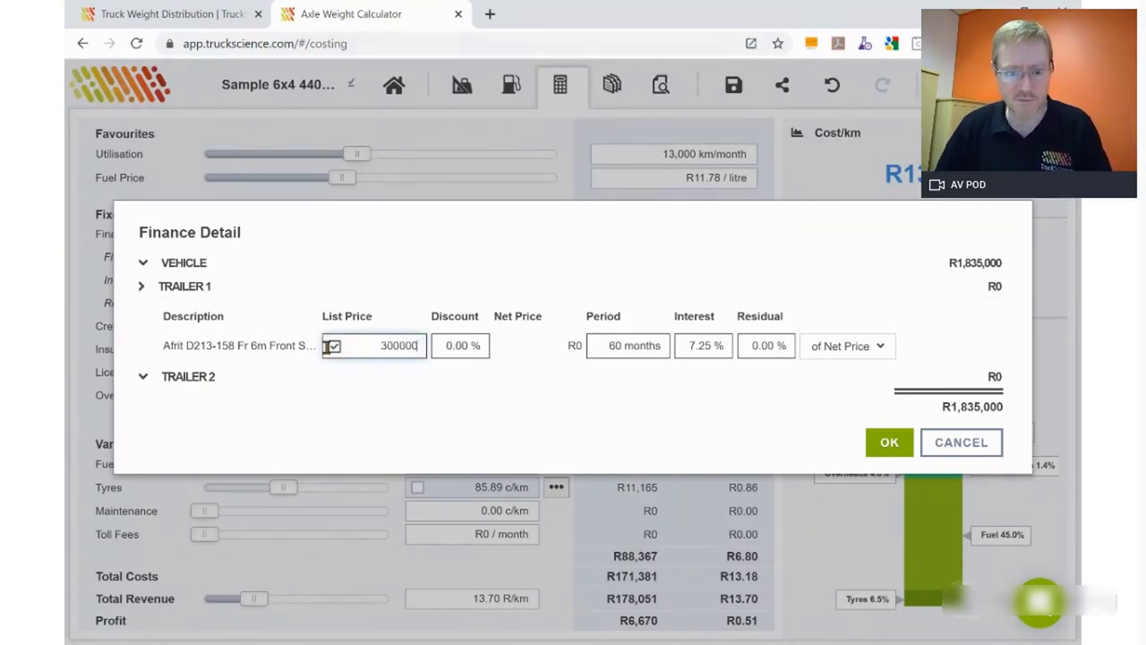
key("Tab")
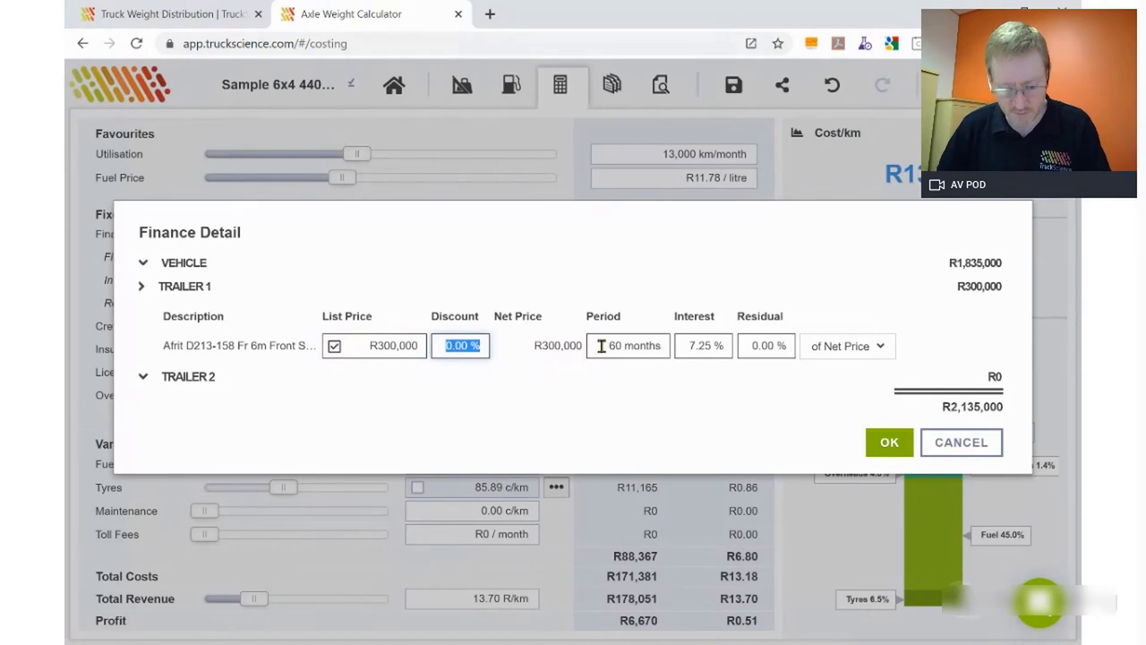
key("Tab")
type("12")
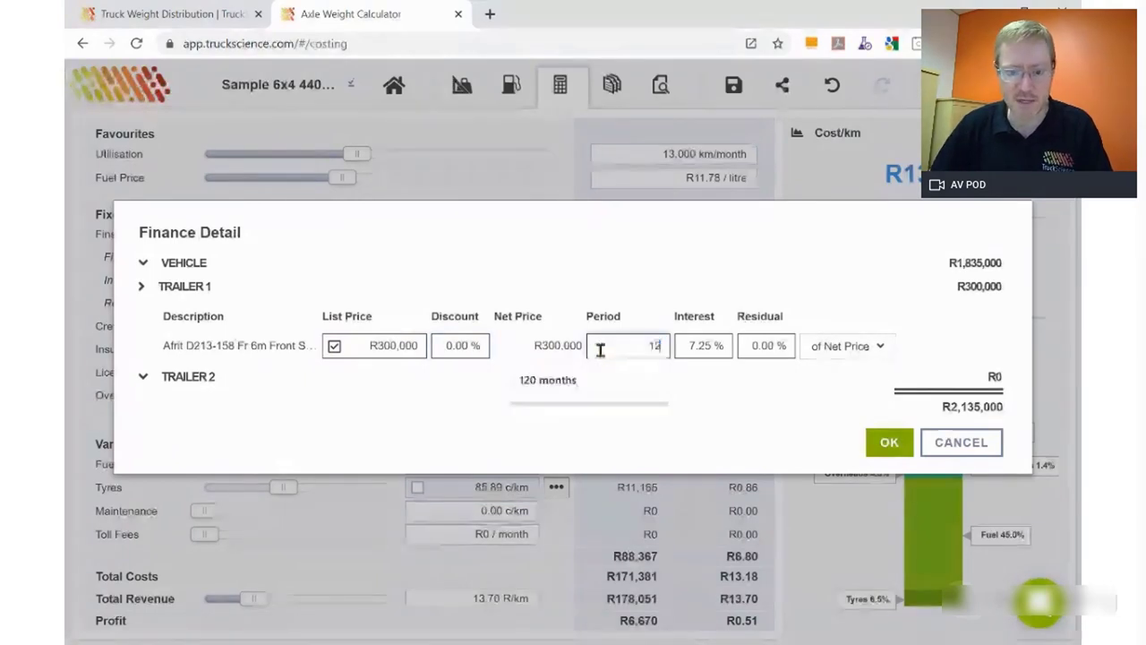
key("Tab")
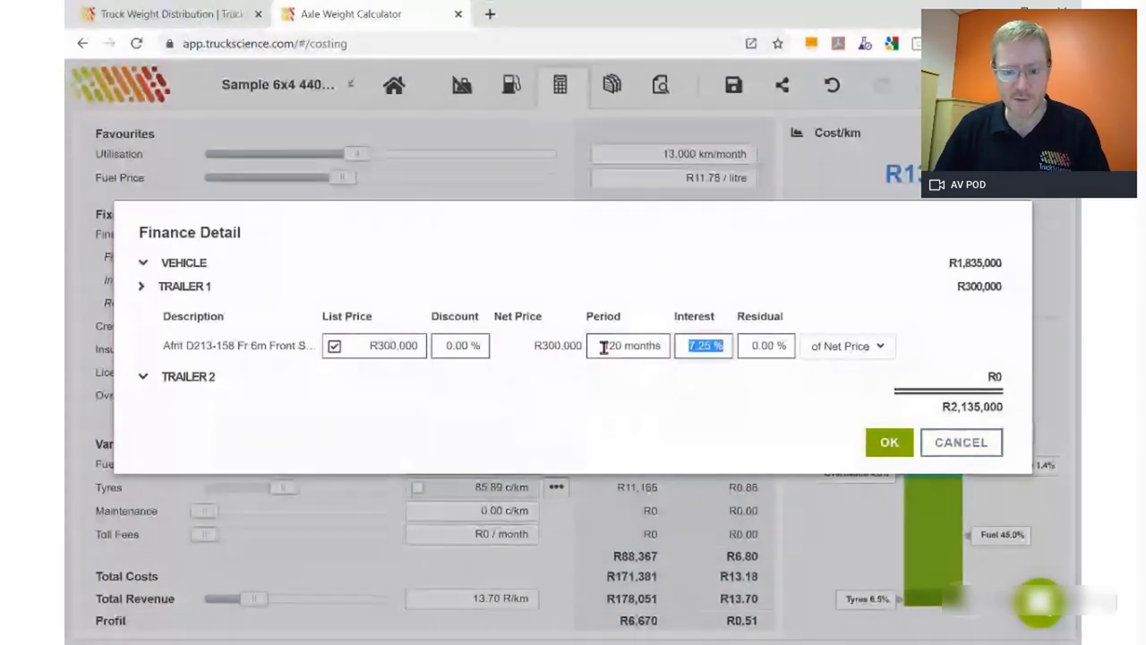
- Override Trailer 2's list price with R300,000, set its finance period to 120 months, and accept the finance details
left_click(188, 377)
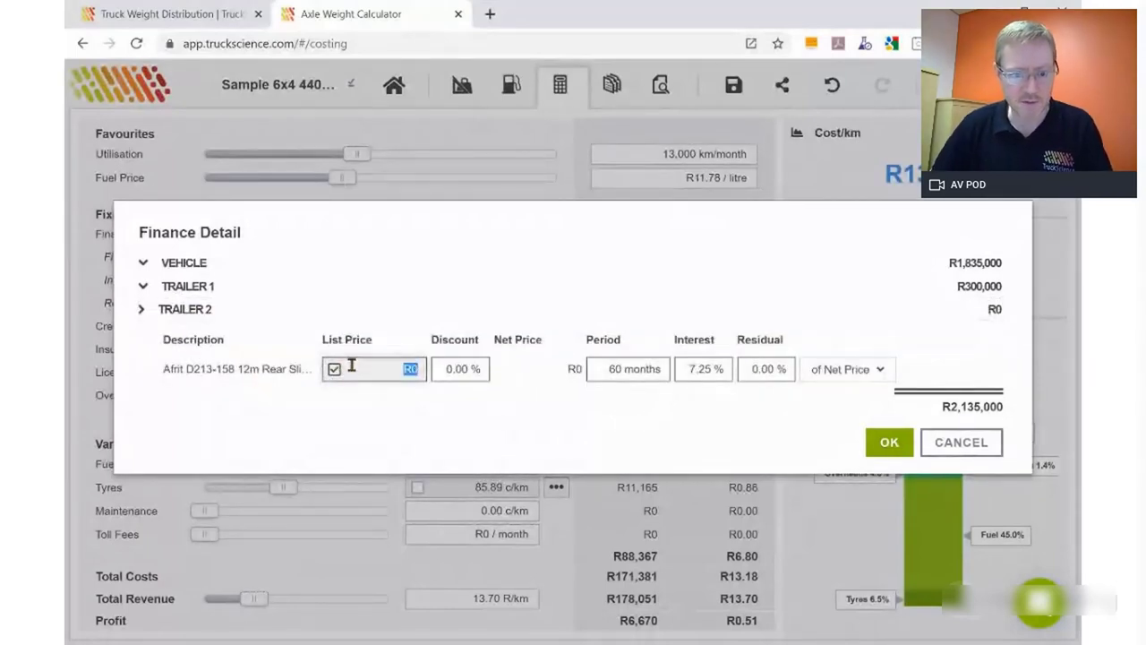
type("300000")
key("Tab")
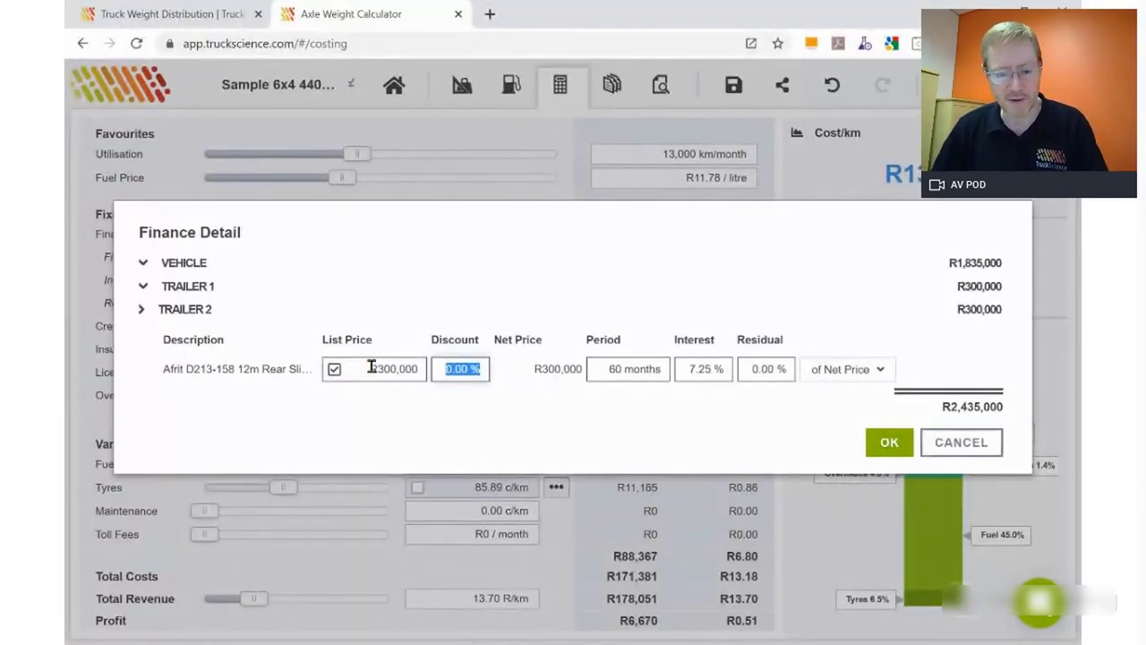
left_click(609, 367)
type("120")
key("Tab")
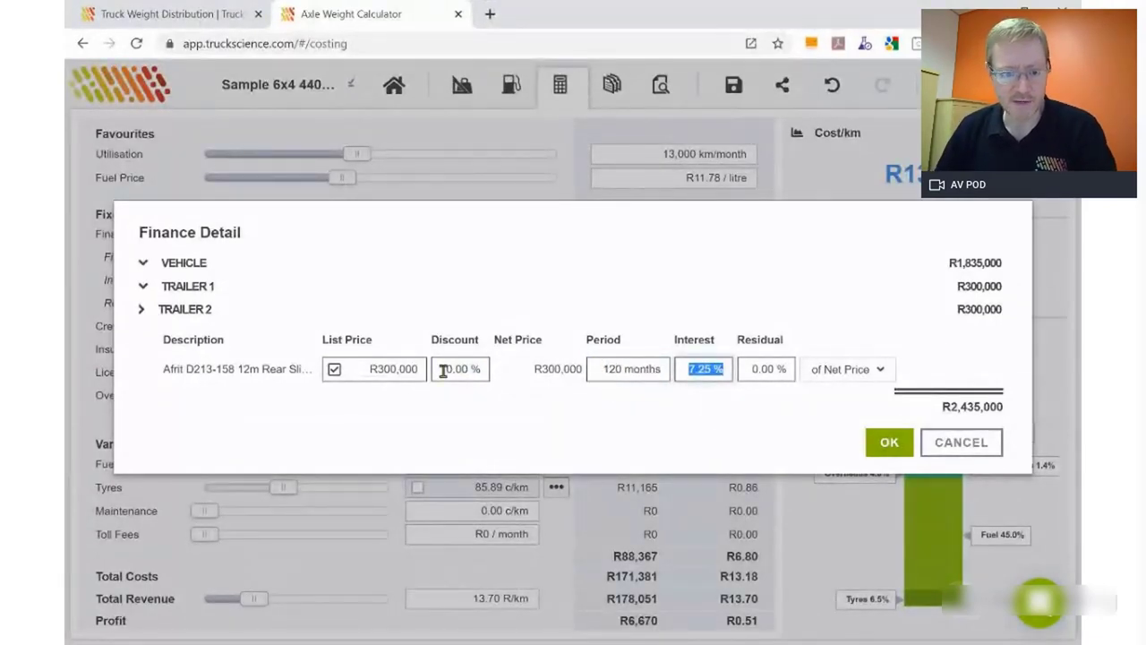
left_click(886, 446)
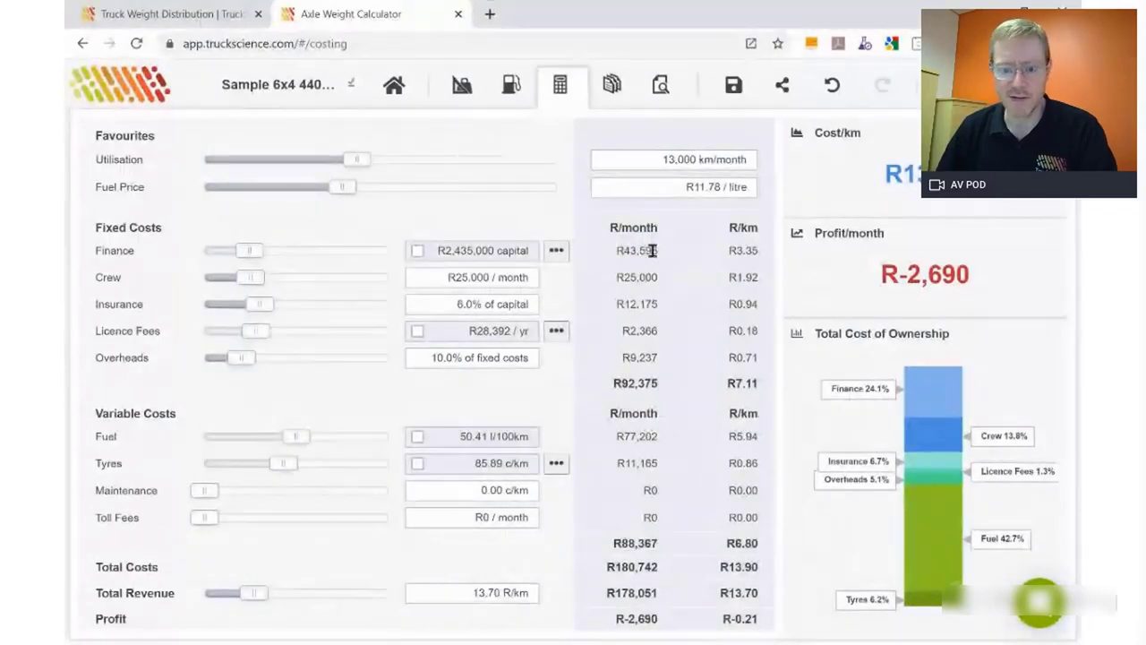
- Raise the crew cost to R30,000 / month and lower the insurance to 5.0% of capital
left_click_drag(656, 249, 623, 253)
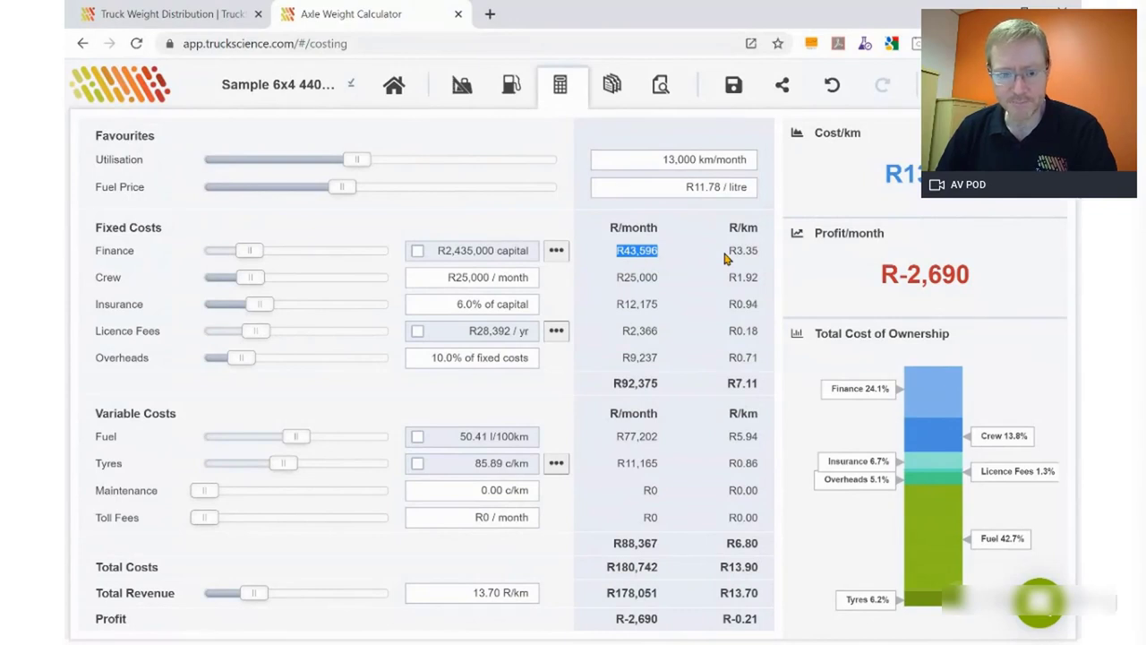
left_click(440, 250)
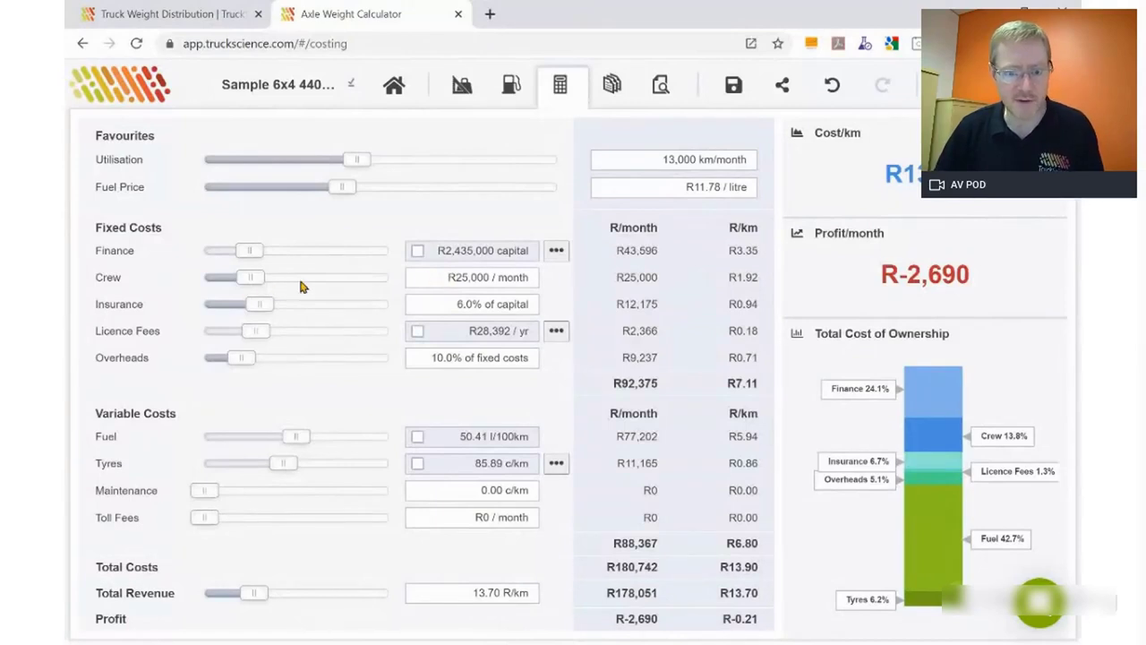
left_click_drag(249, 284, 260, 284)
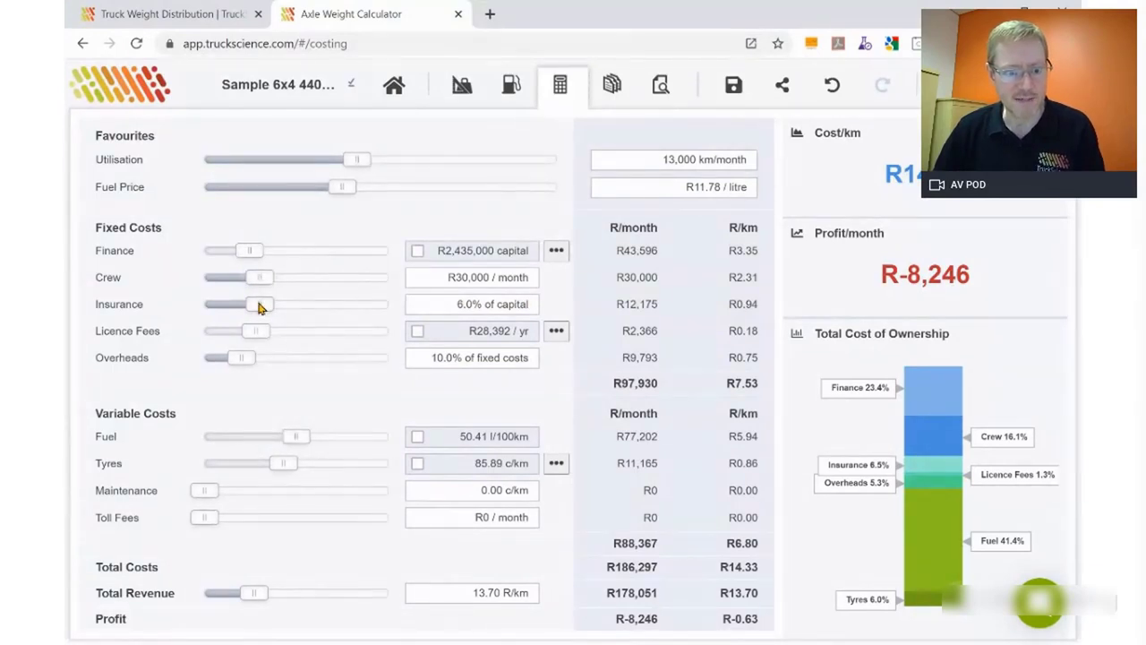
left_click_drag(258, 307, 250, 305)
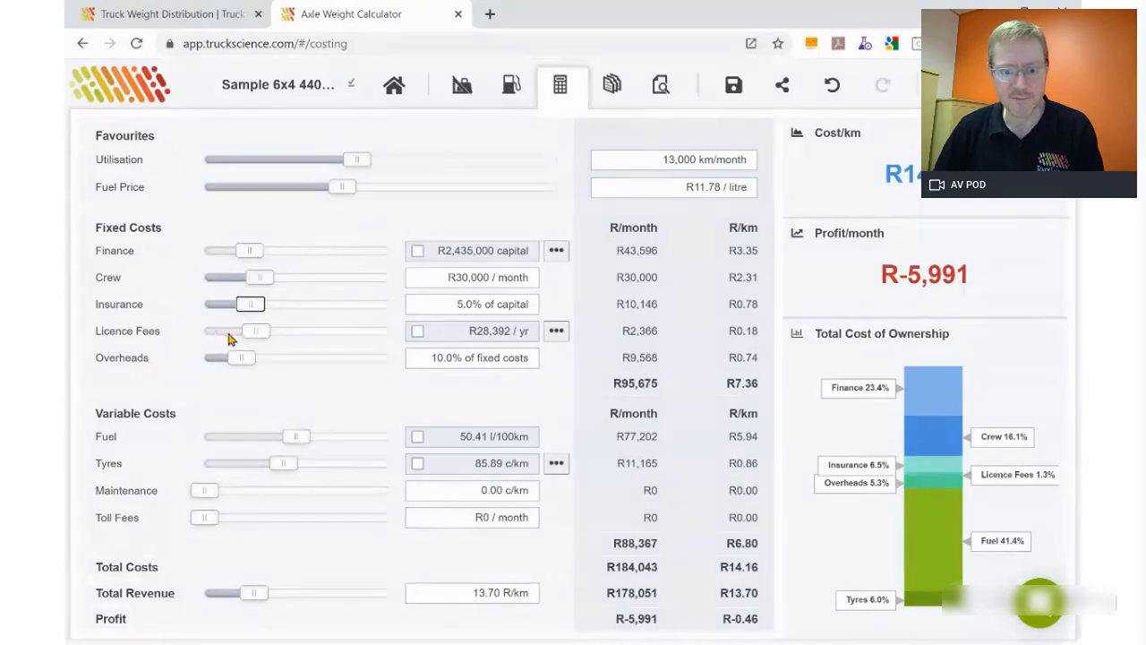
- Review the vehicle's licence fee details and open the overheads percentage without altering it
left_click(557, 330)
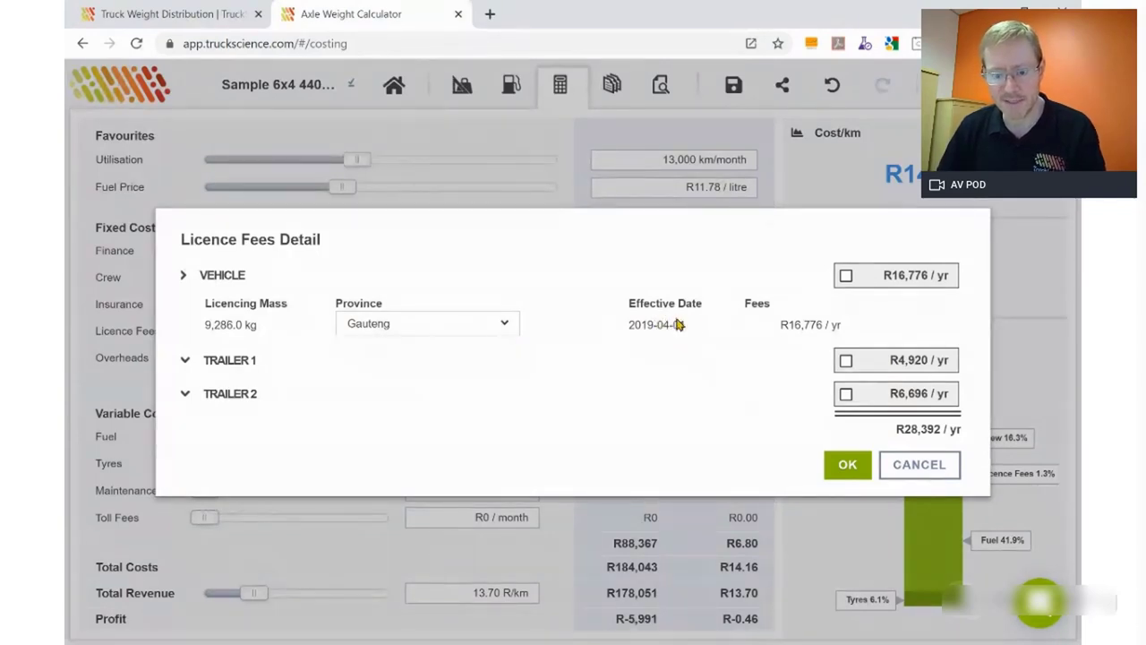
left_click(846, 467)
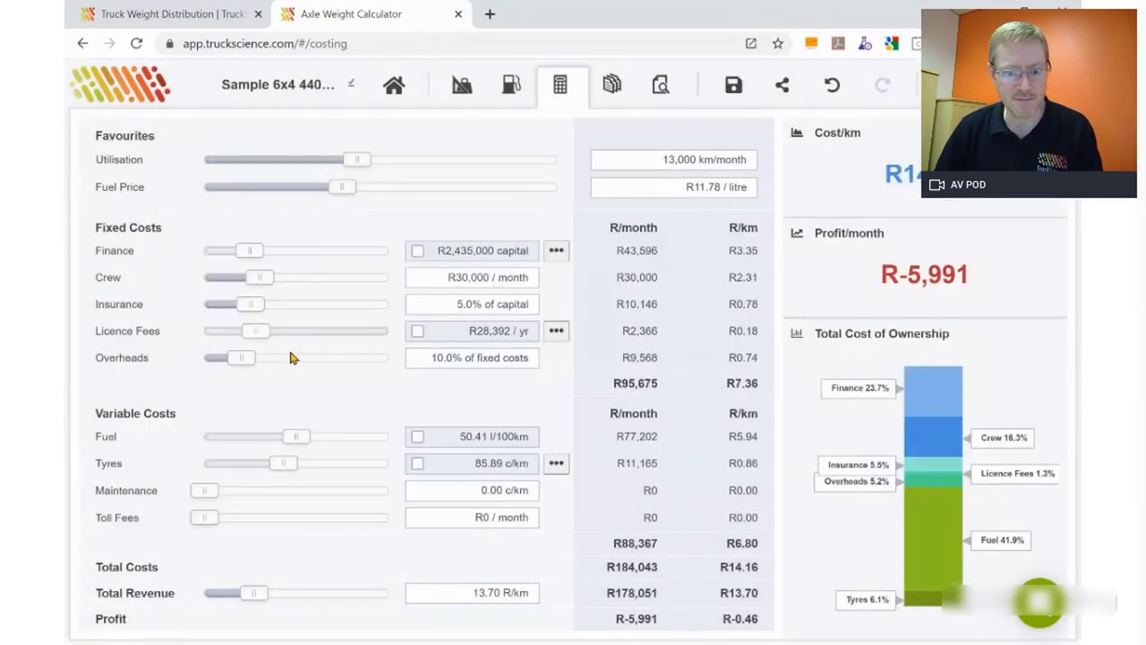
left_click(431, 357)
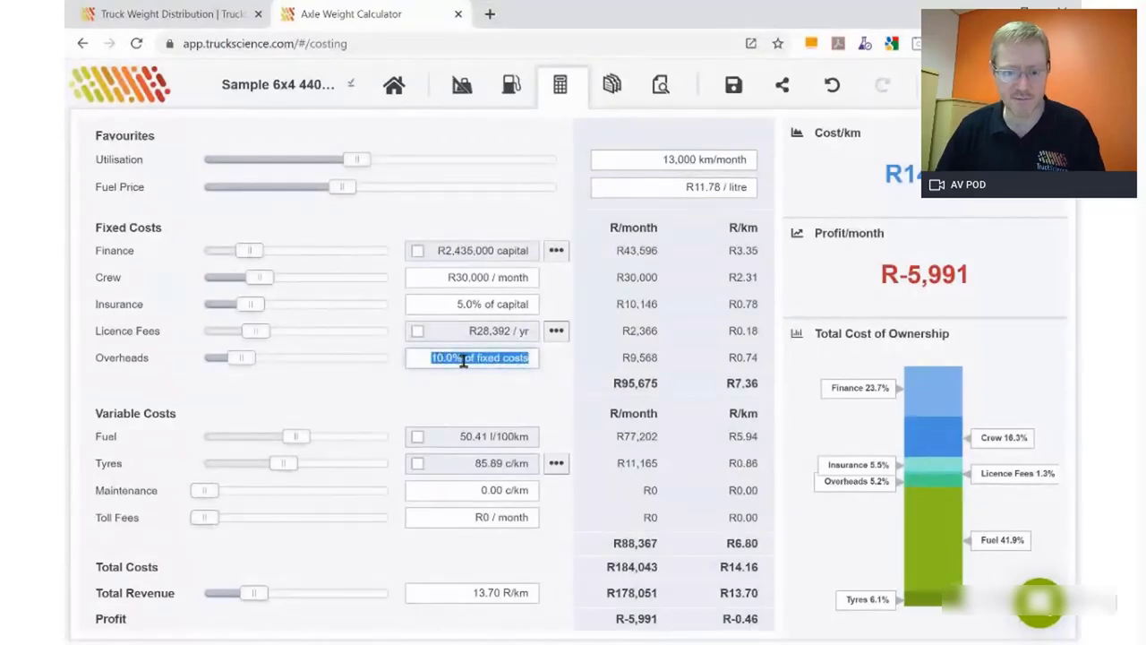
left_click(446, 362)
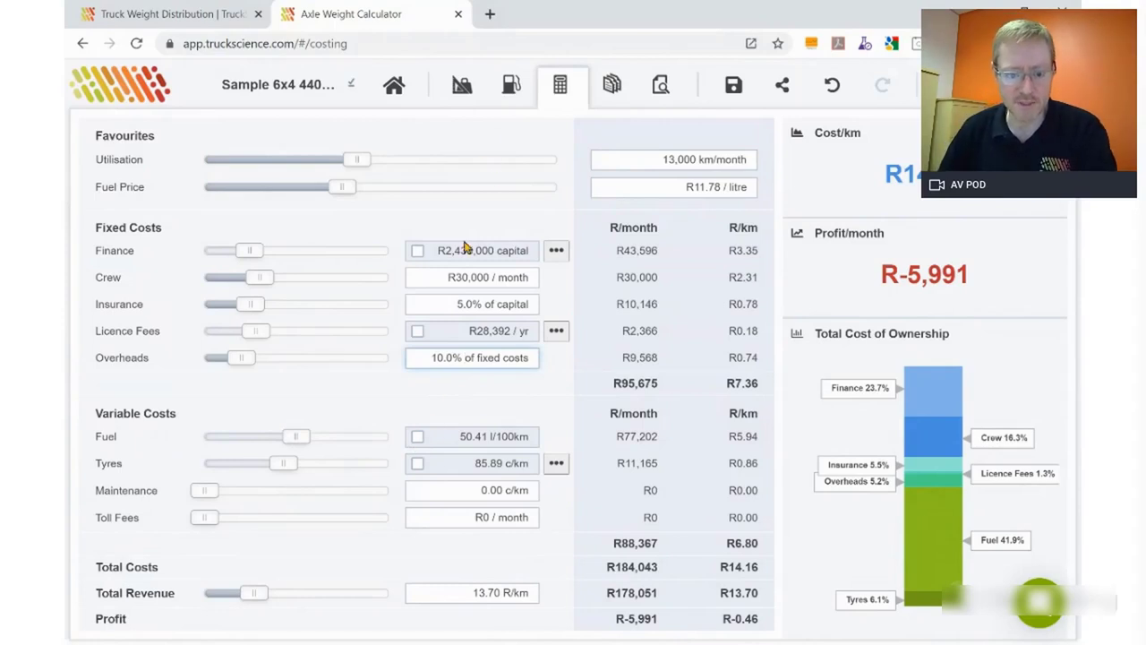
- Override the fuel consumption with 52 l/100km
left_click(417, 438)
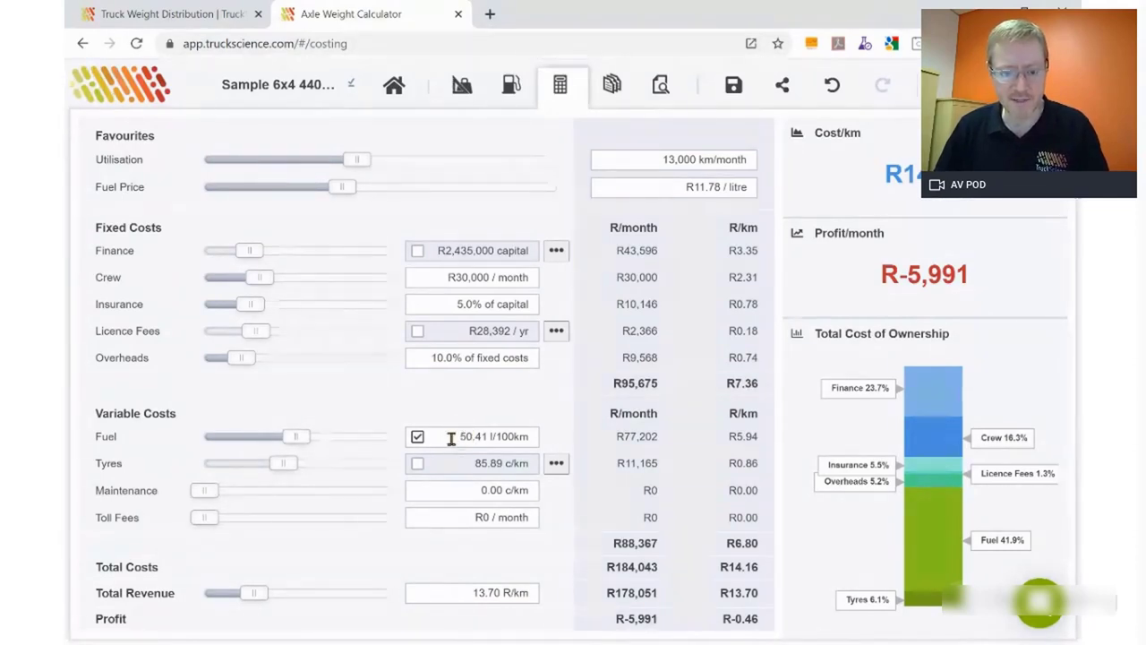
left_click(451, 438)
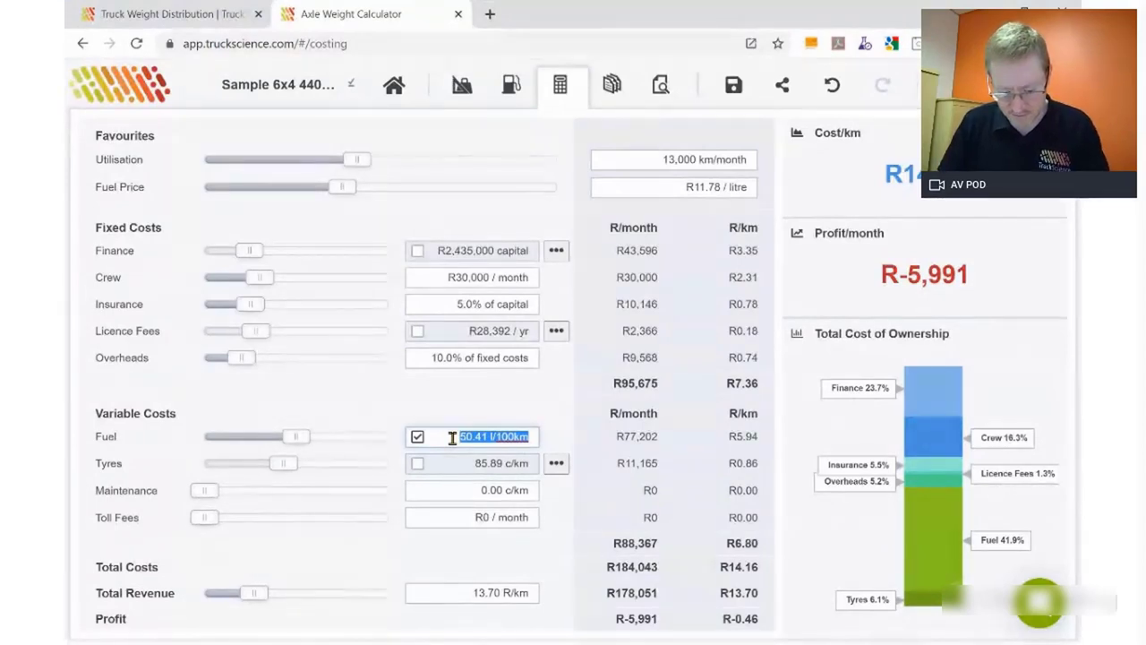
type("52")
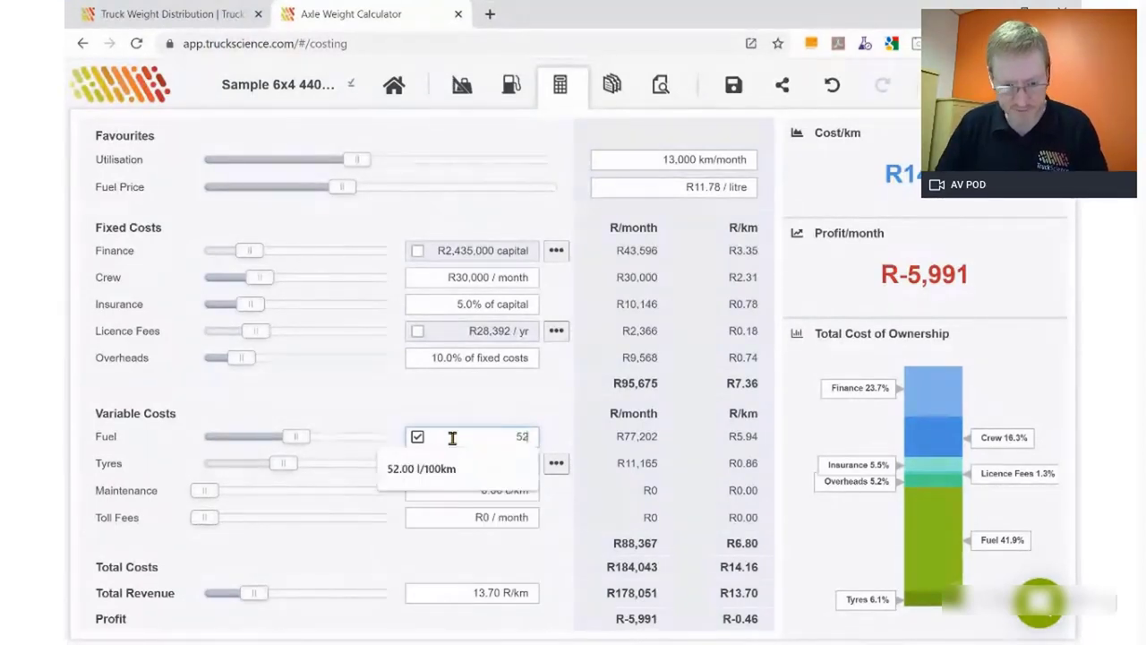
key("Return")
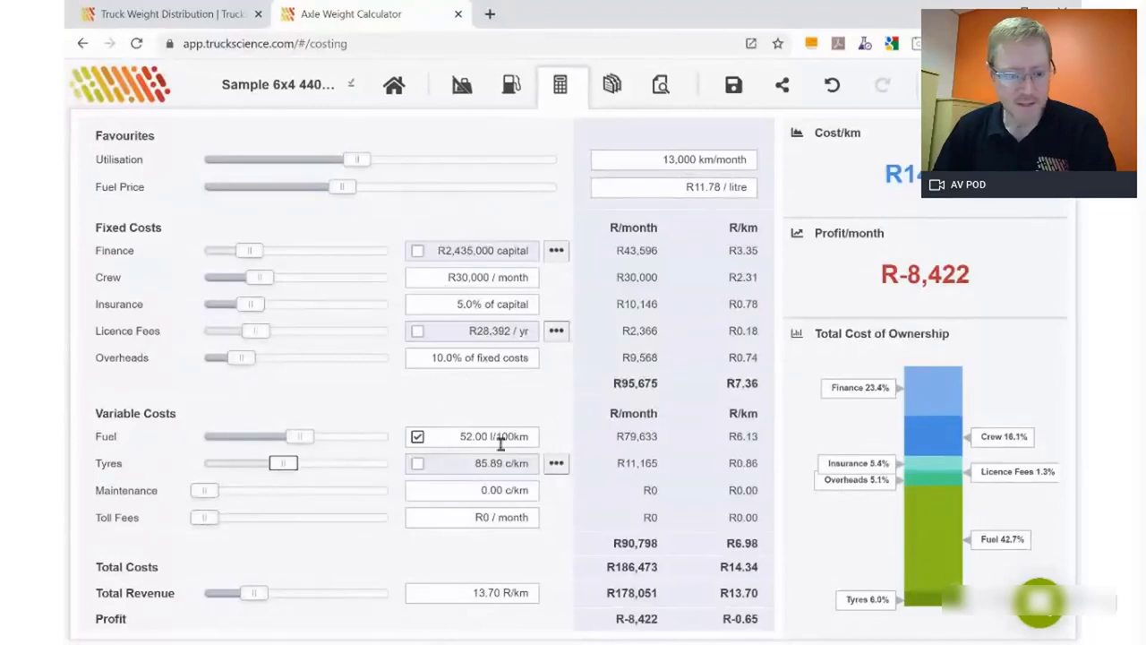
- Open the tyre details and set the average tyre life on the vehicle's front axle to 100,000 km
left_click(555, 466)
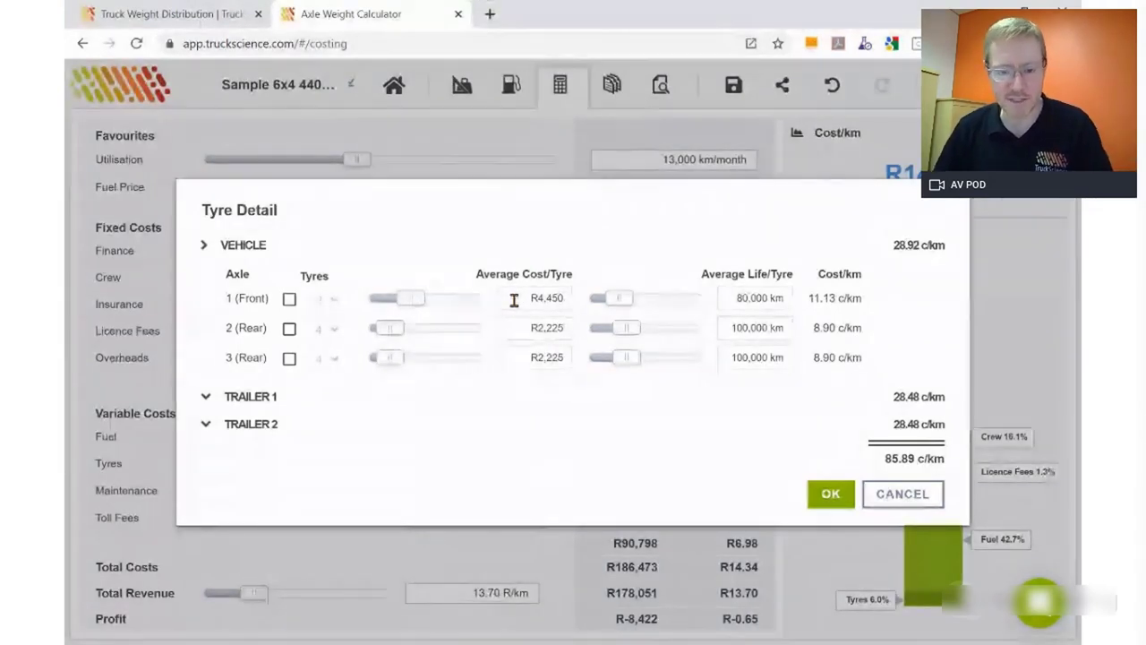
left_click_drag(476, 274, 571, 274)
left_click_drag(701, 274, 794, 273)
left_click(730, 298)
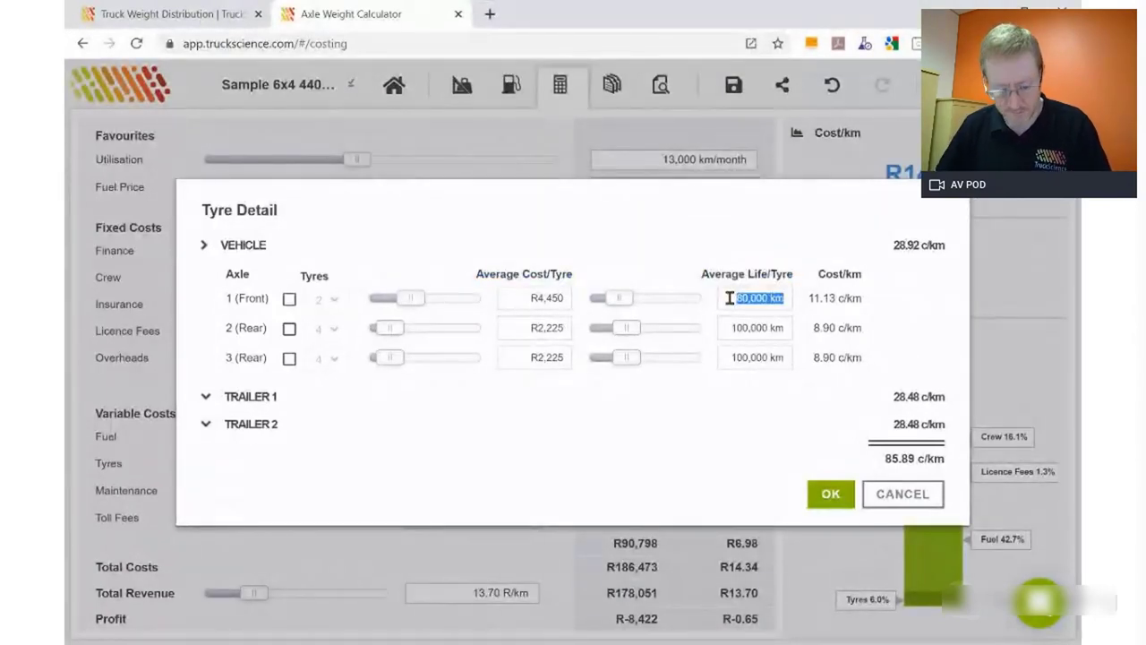
type("100,")
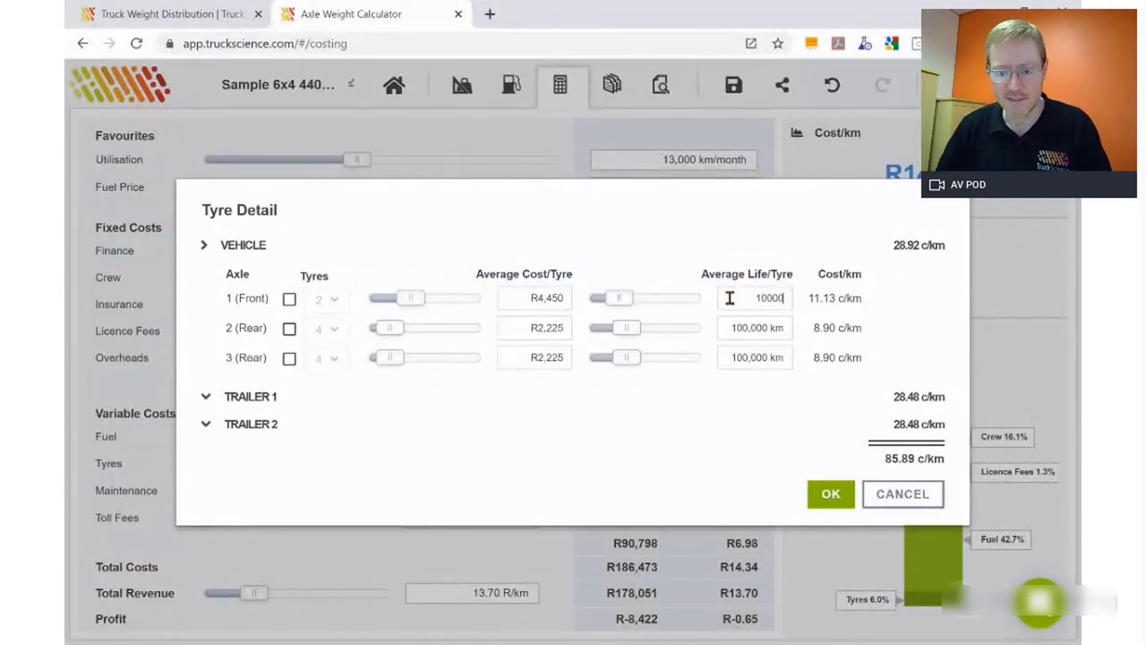
type("00")
- Set the average tyre life on both of the vehicle's rear axles to 160,000 km
left_click(721, 324)
type("1")
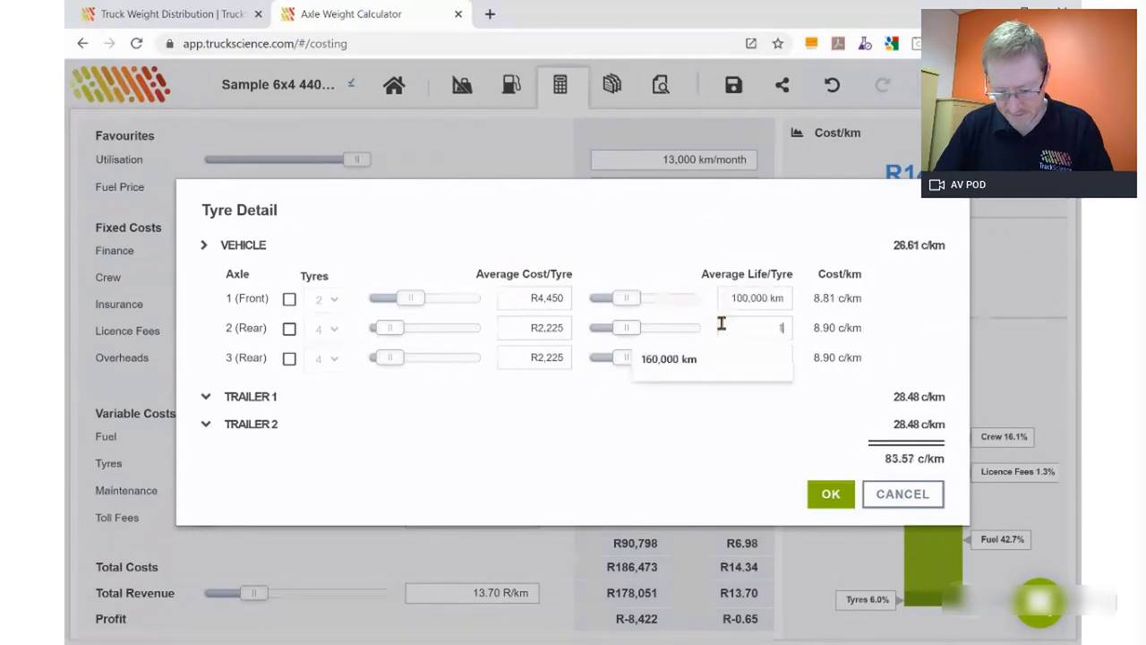
type("60,000")
key("Tab")
key("Tab")
key("Tab")
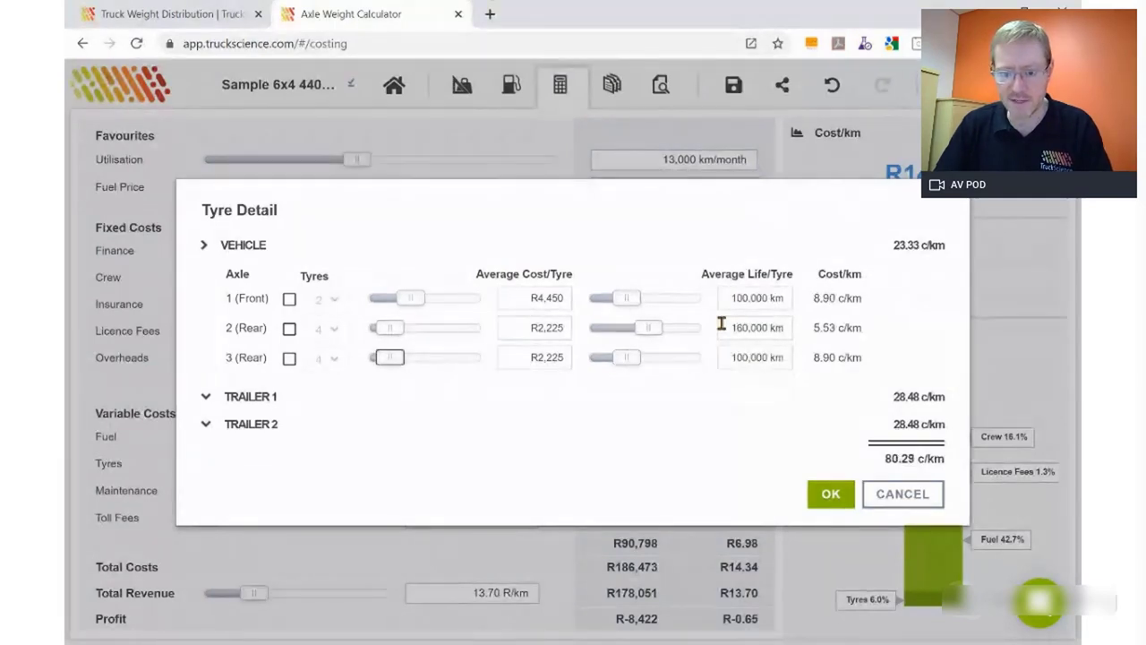
key("Tab")
key("Tab")
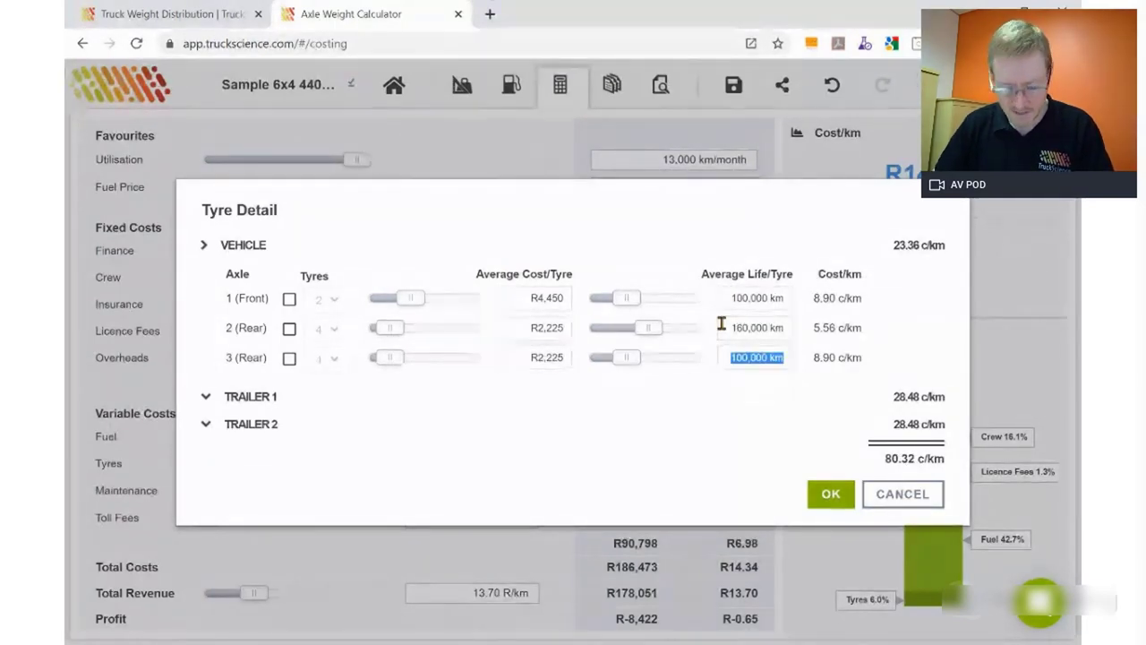
type("160000")
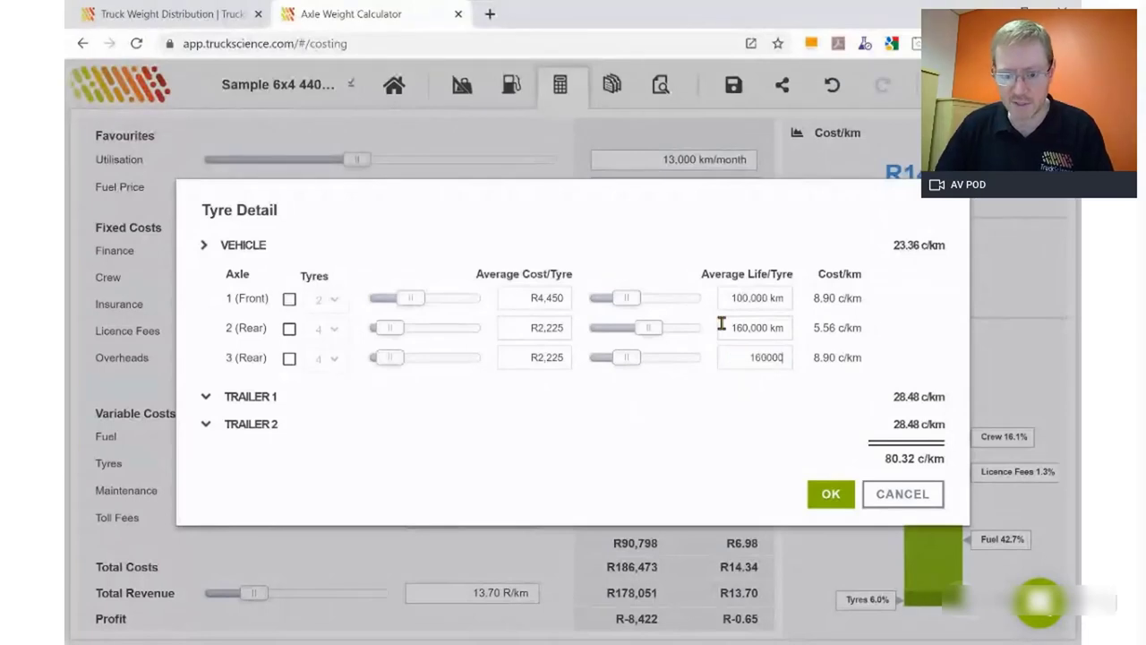
left_click(889, 421)
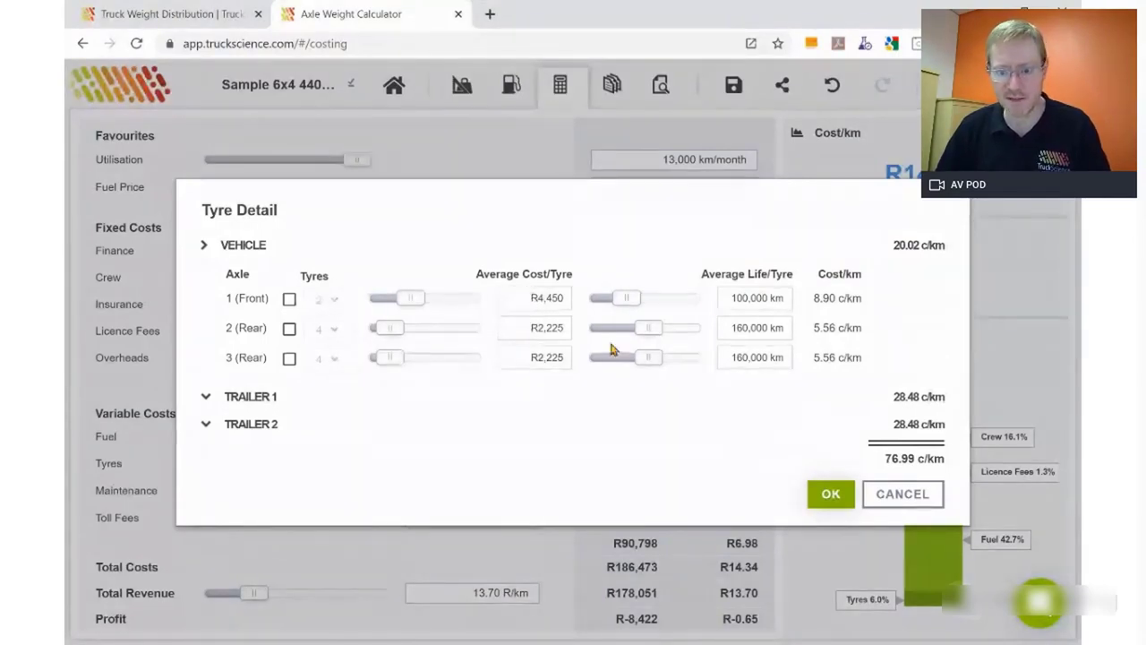
- Review the tyre details of Trailer 1 and Trailer 2, and apply the tyre settings to the costing
left_click(248, 398)
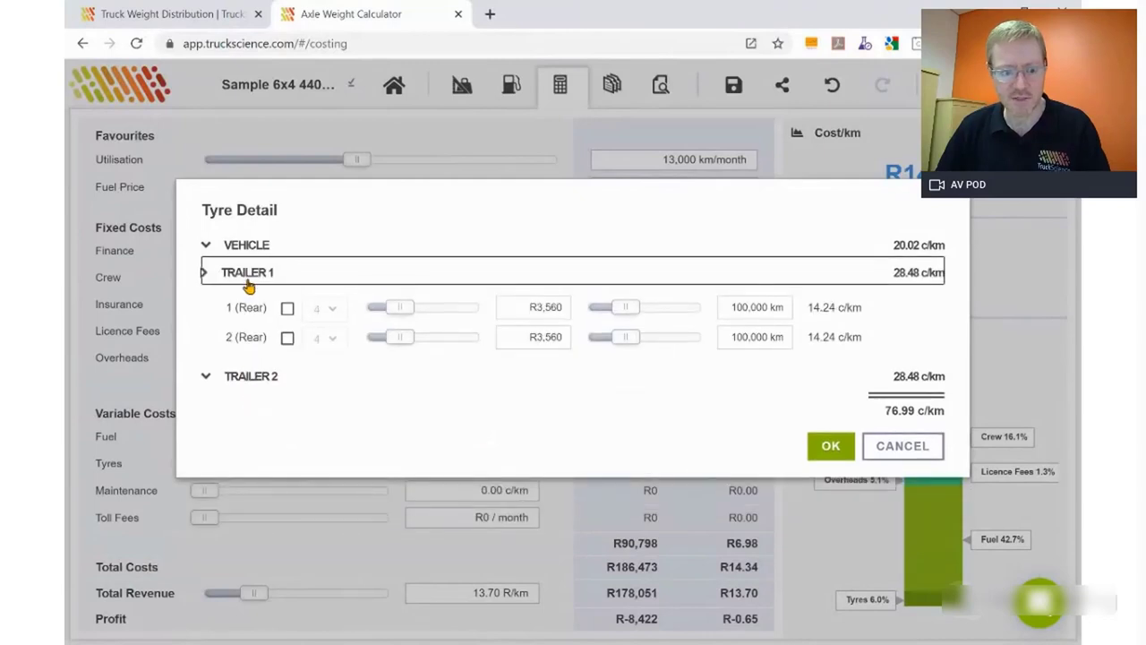
left_click(243, 380)
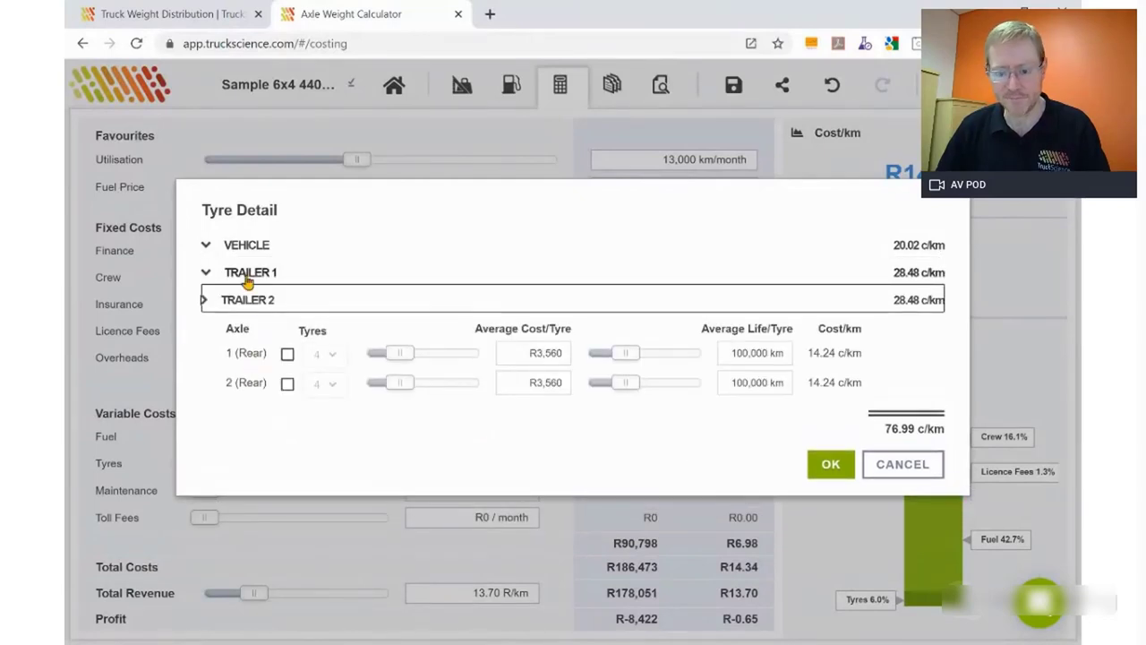
left_click(840, 465)
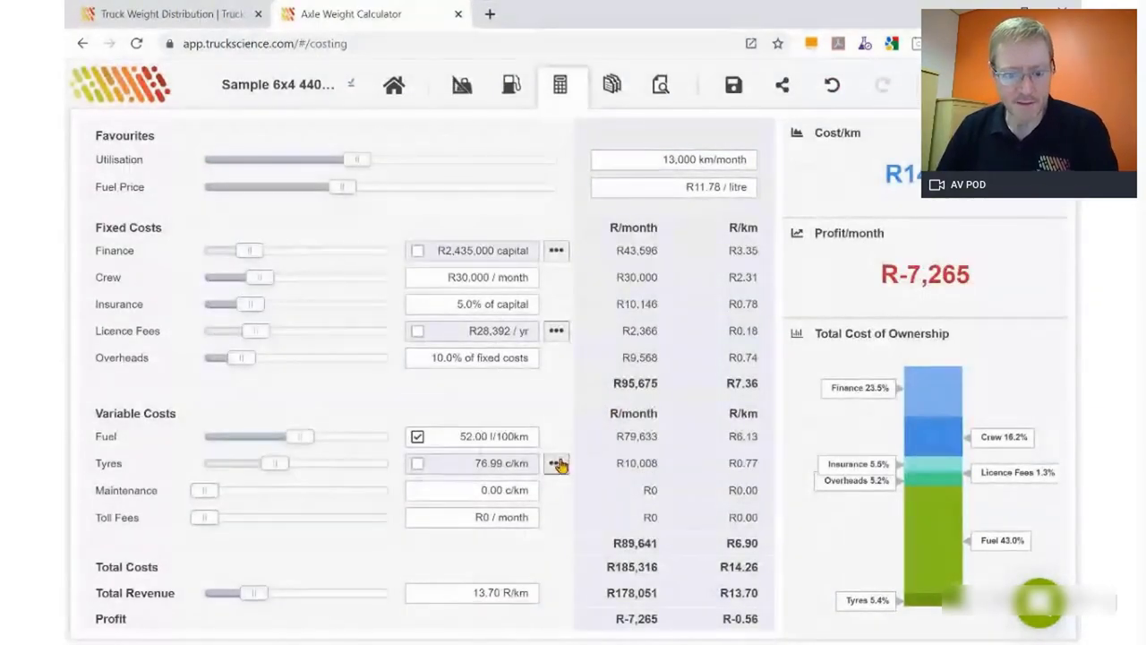
- Set the maintenance cost under the variable costs to 80.00 c/km
left_click(477, 490)
key("BackSpace")
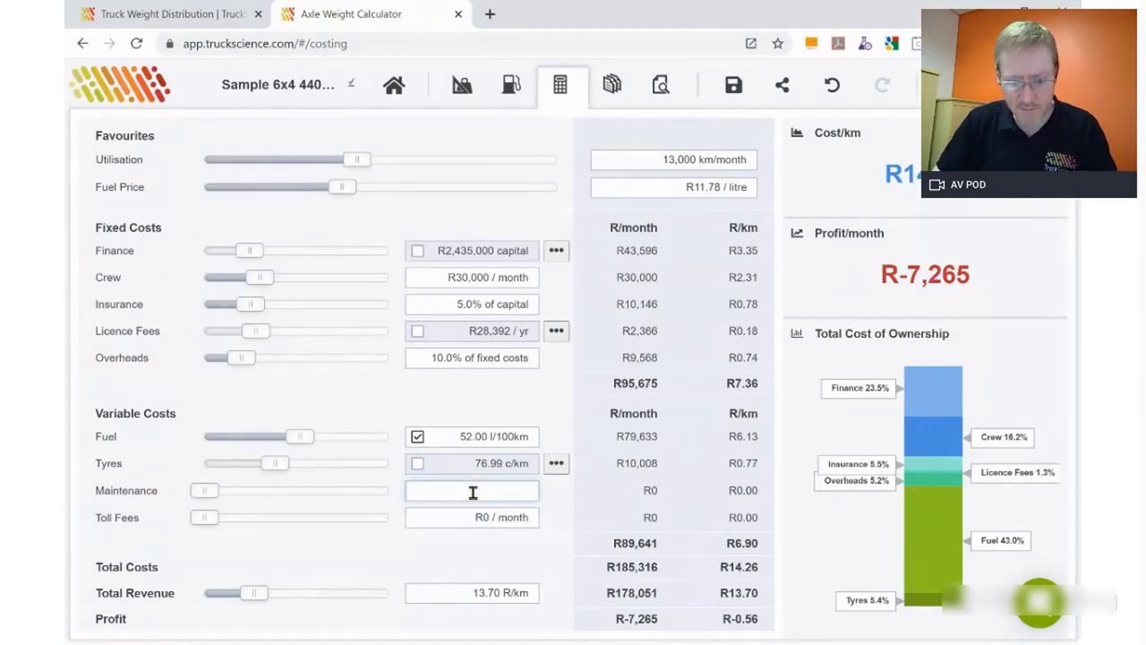
type("80")
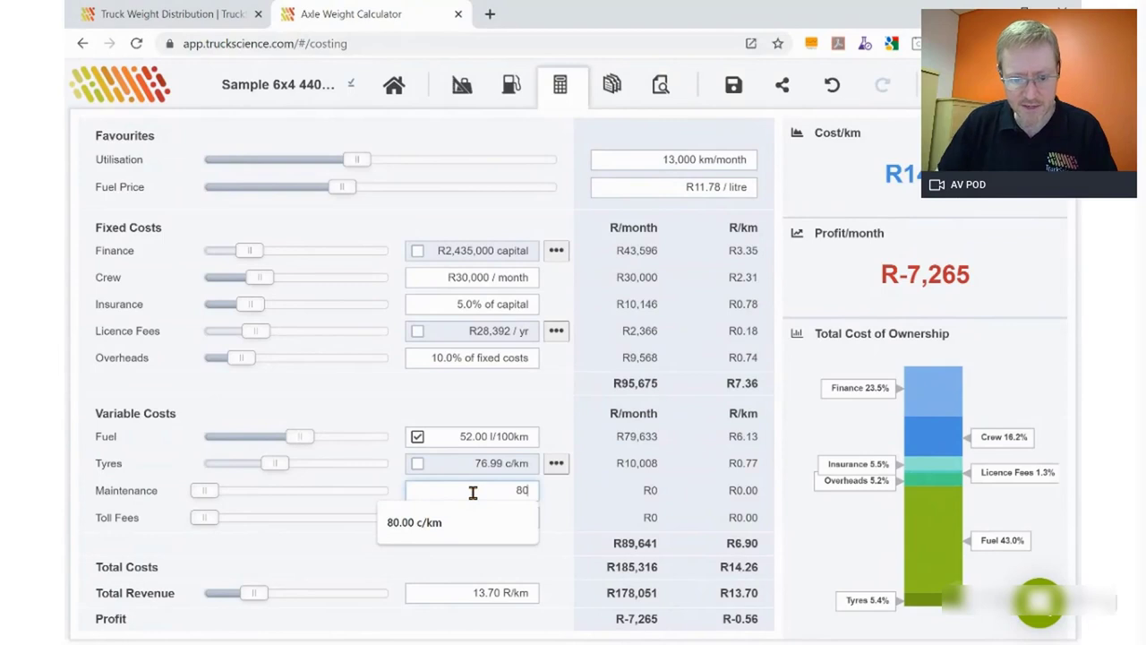
key("Tab")
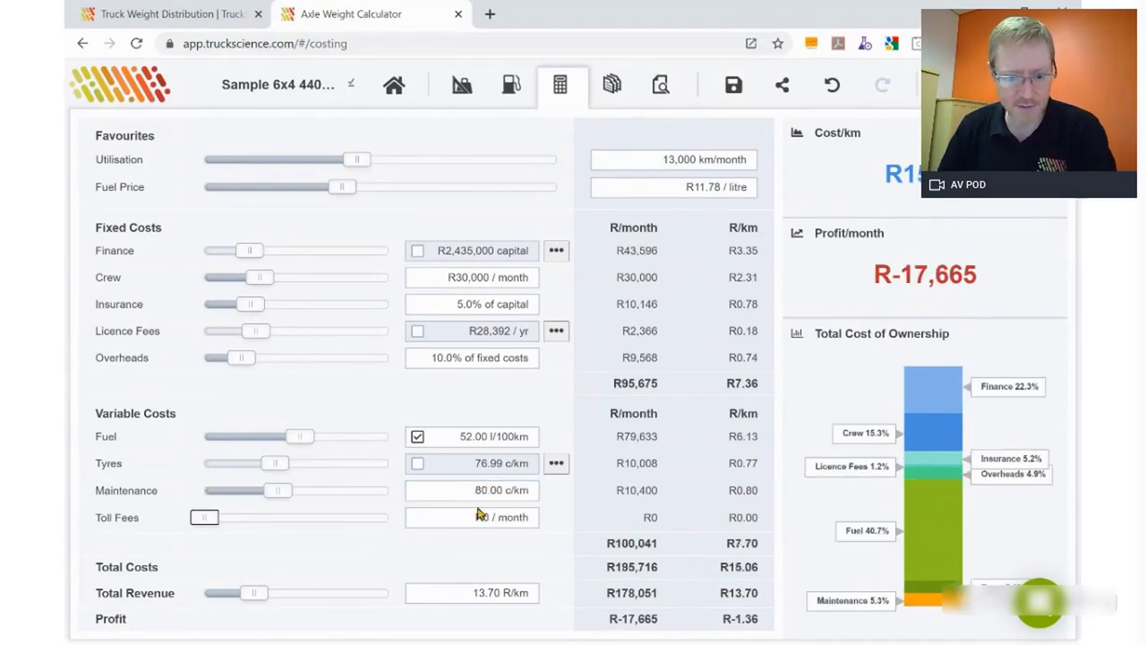
- Set the toll fees under the variable costs to R20,000 per month
left_click(468, 517)
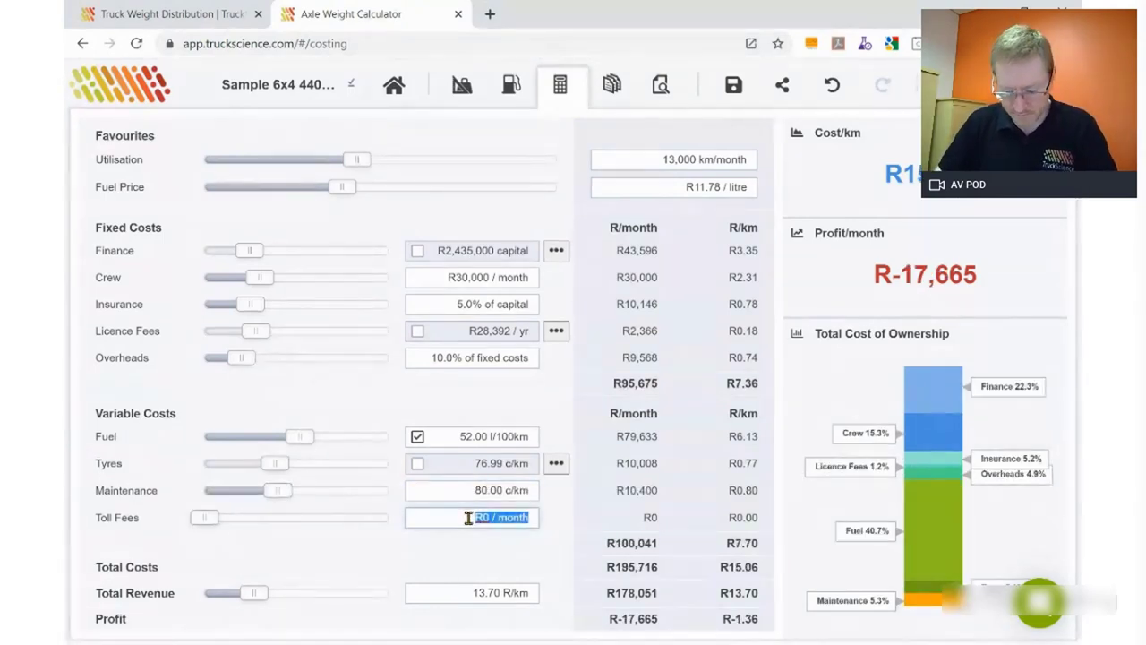
type("200000")
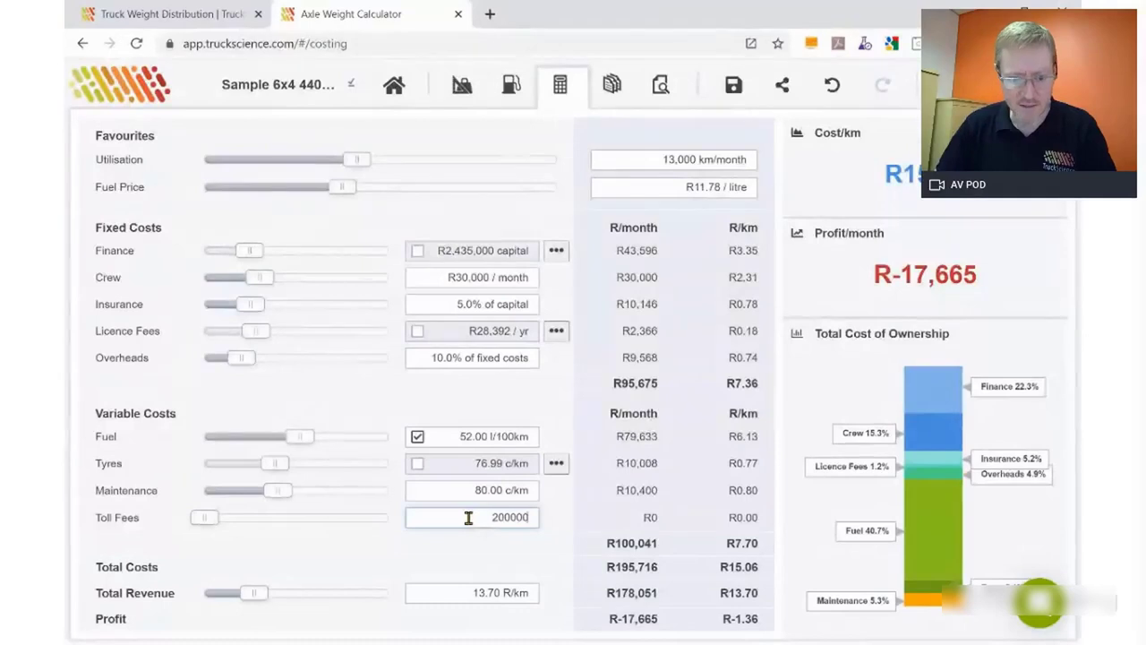
key("Return")
left_click(467, 518)
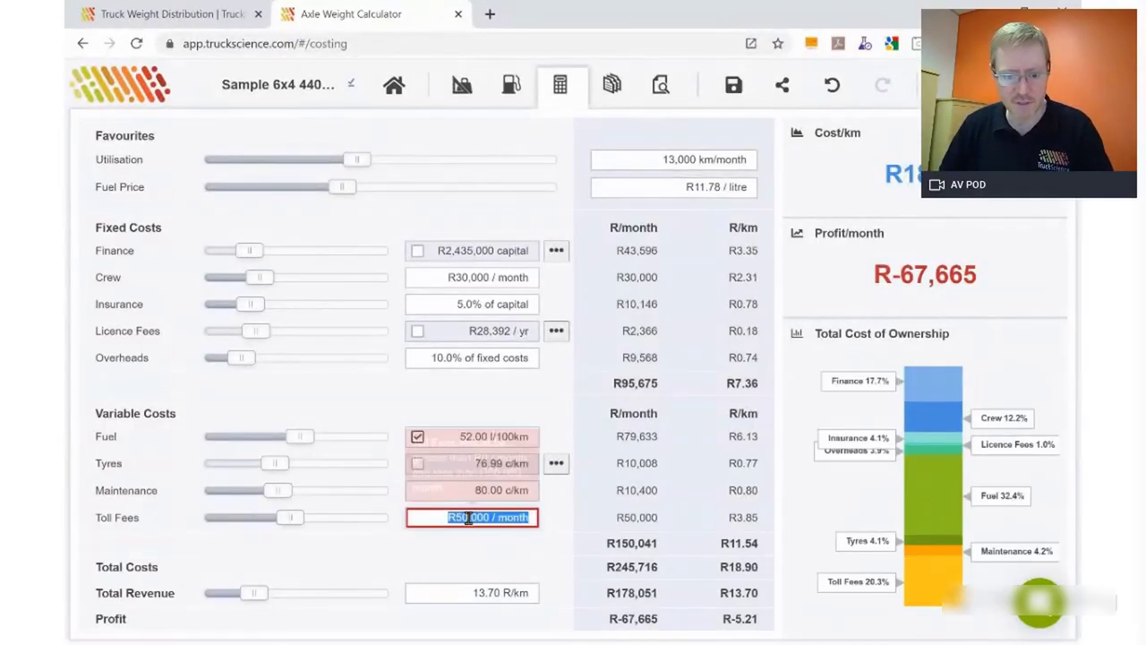
type("20,00")
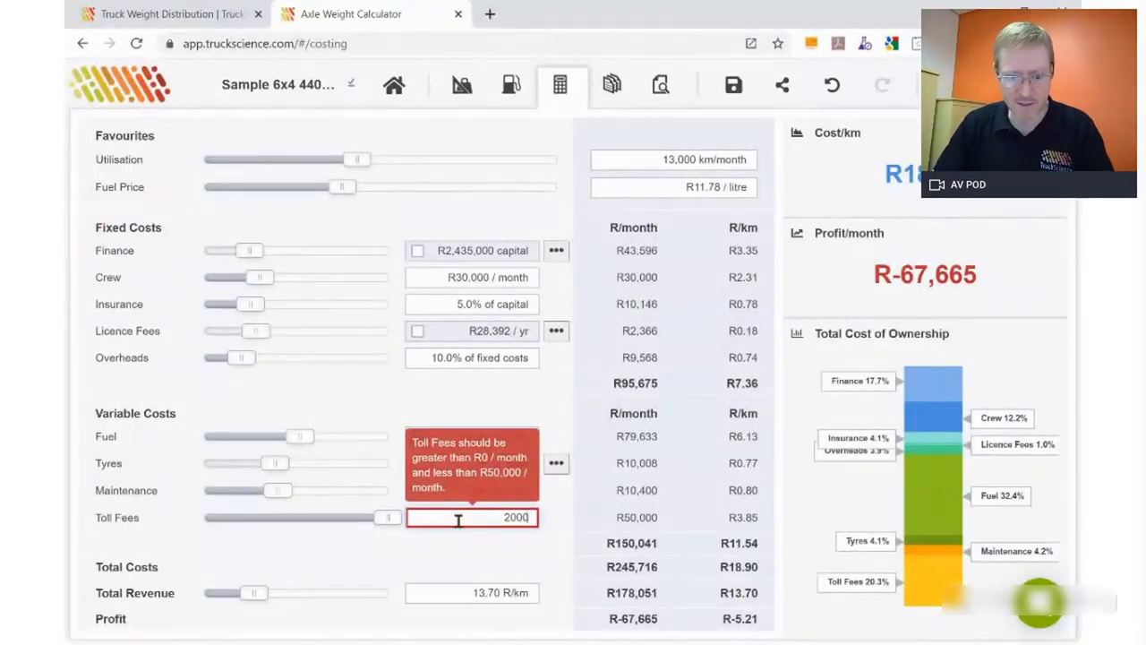
type("0")
key("Return")
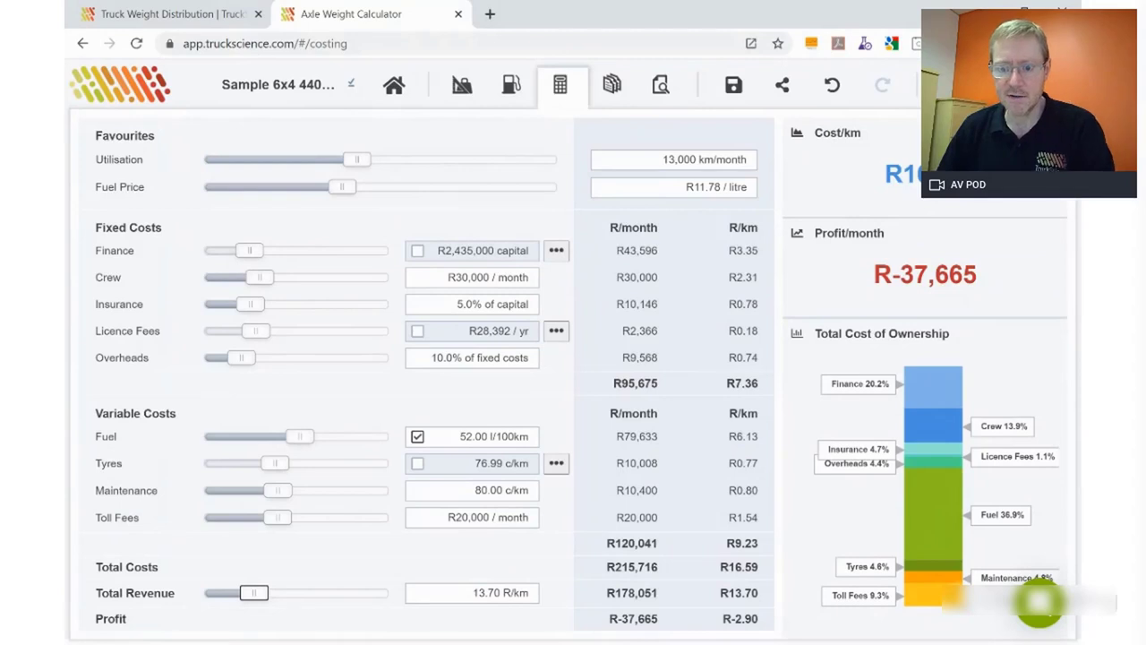
- Set the total revenue rate to 18.00 R/km
left_click(456, 591)
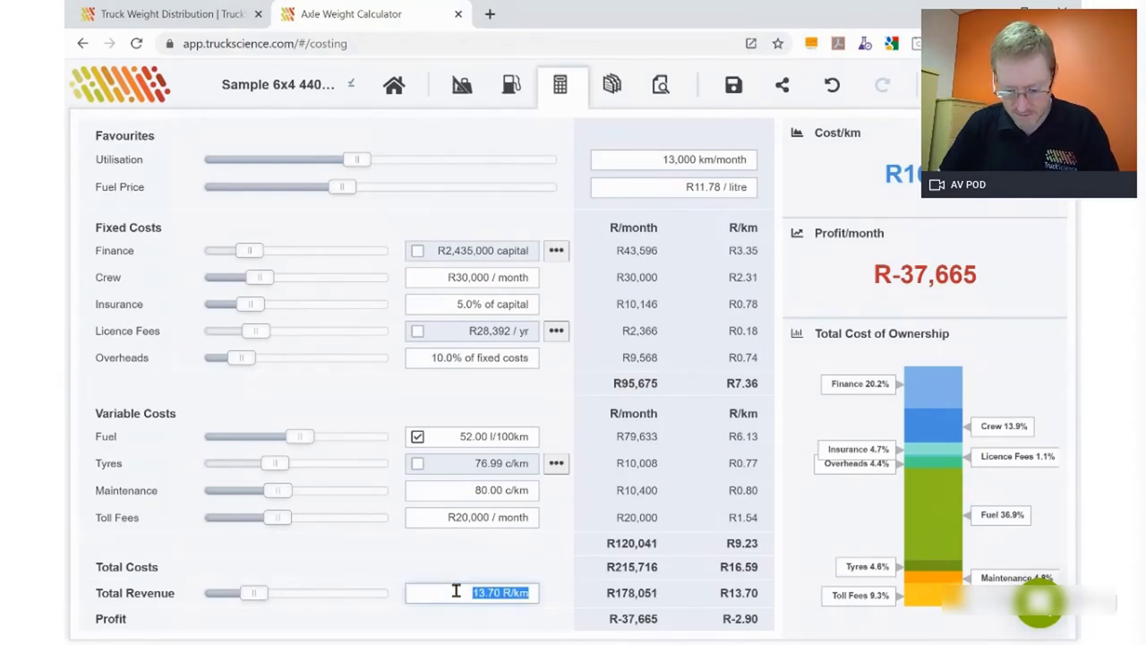
type("18")
key("Return")
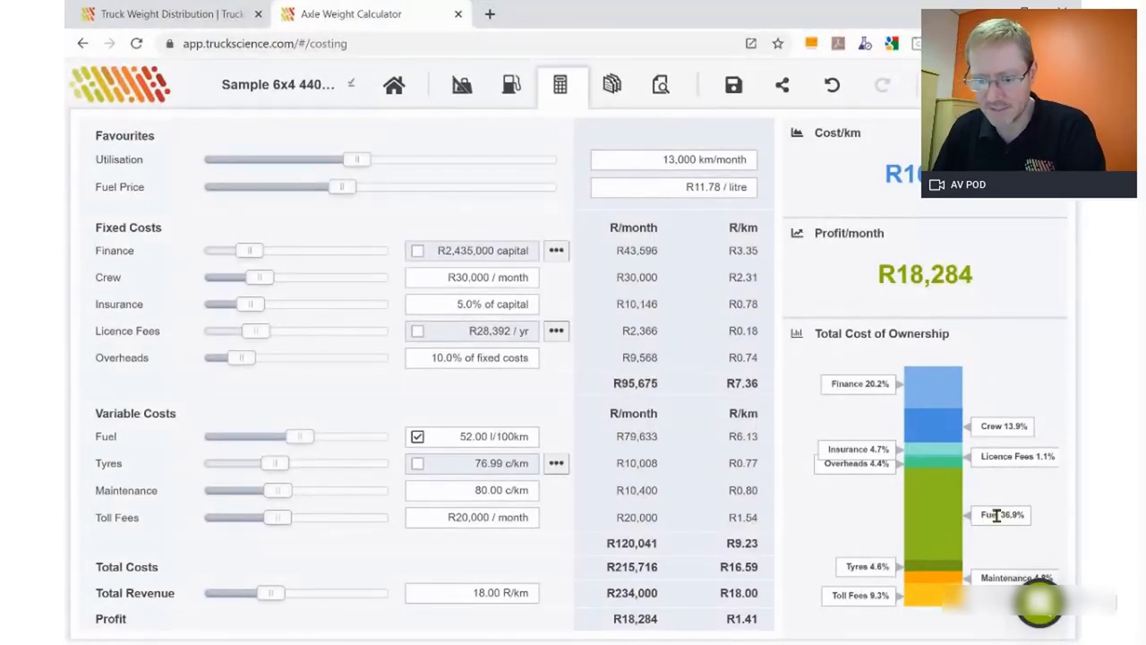
- Raise the fuel price to R16.00 per litre
left_click(668, 188)
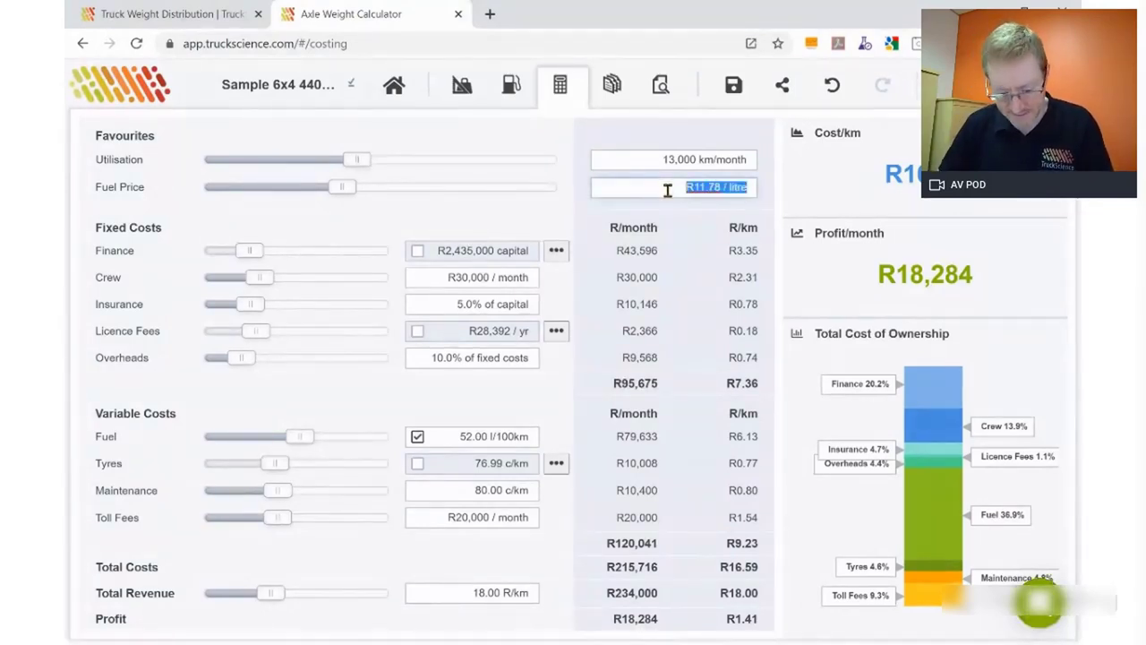
type("16")
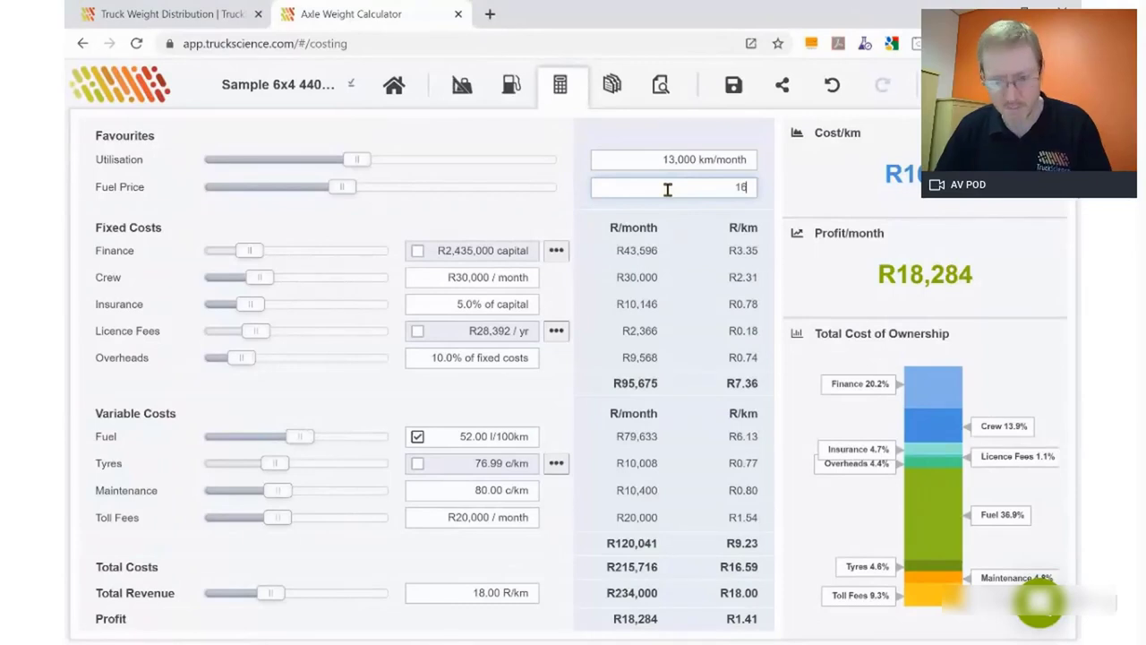
key("Return")
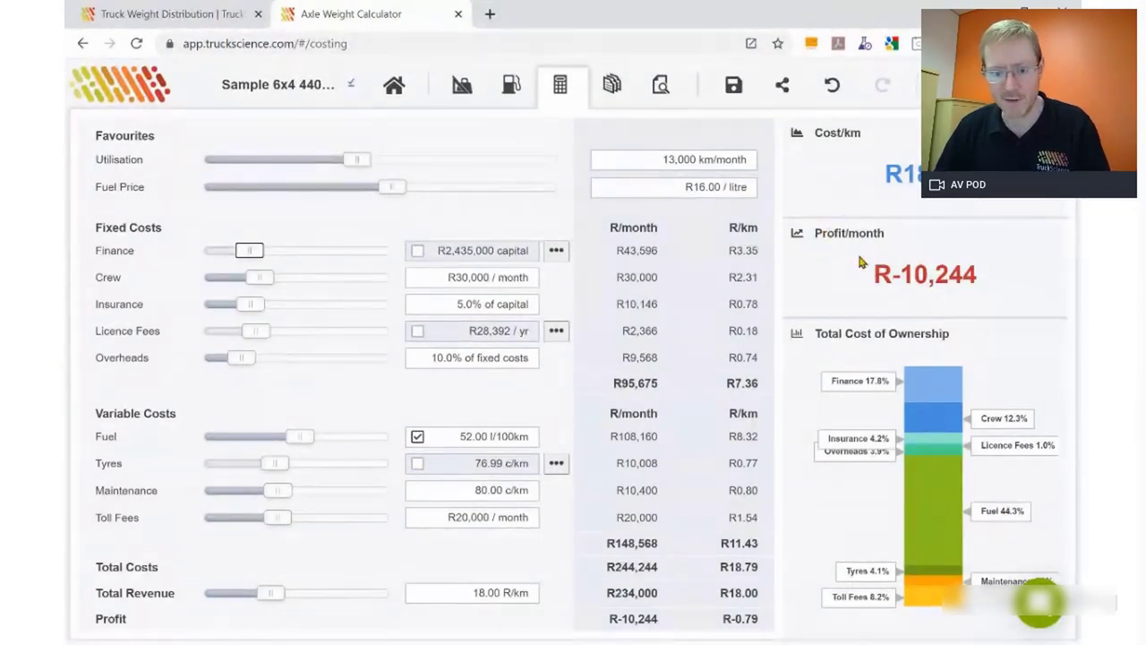
left_click(678, 186)
left_click(678, 188)
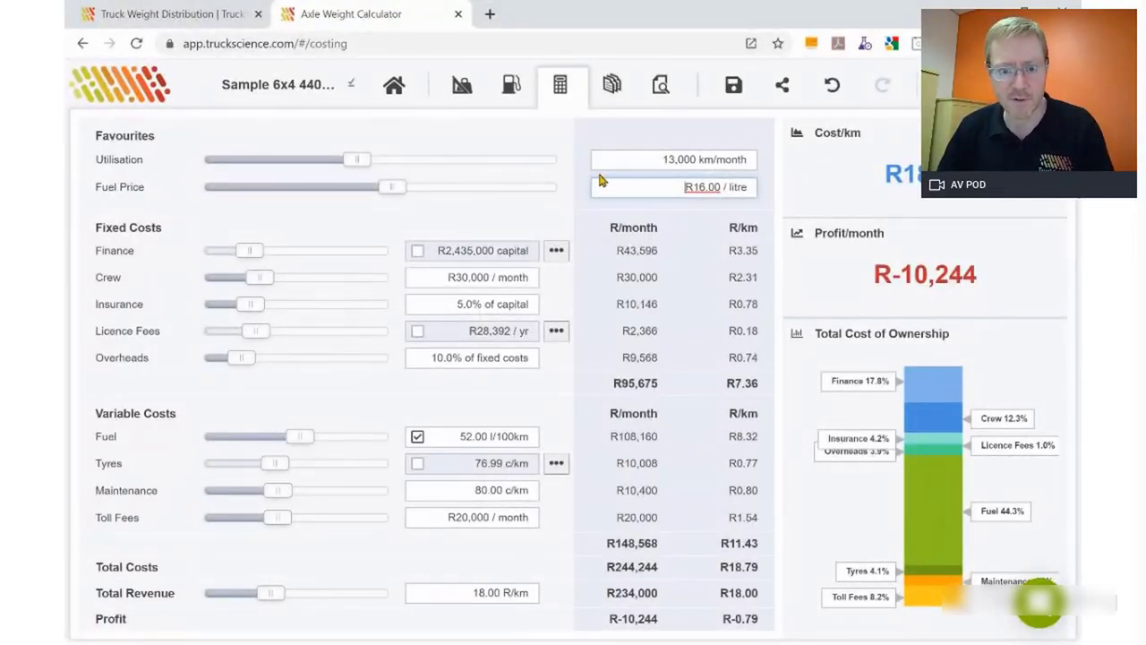
- In the finance details, give the Sample 6x4 440 hp TT a residual of 20% of net price and apply it
left_click(556, 254)
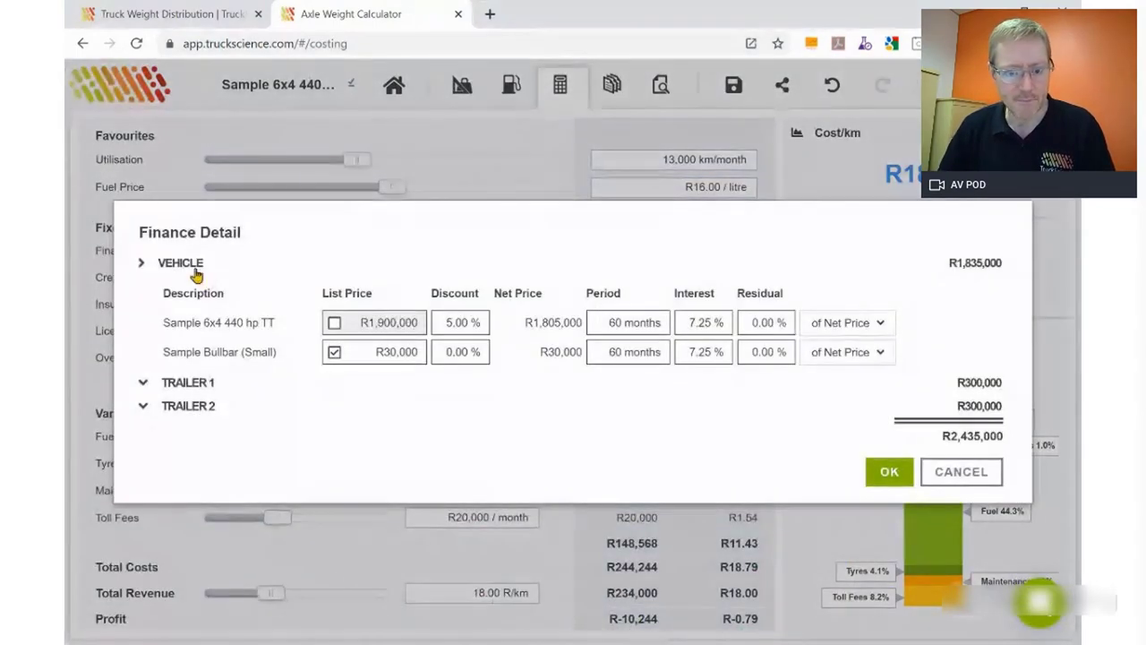
left_click(746, 322)
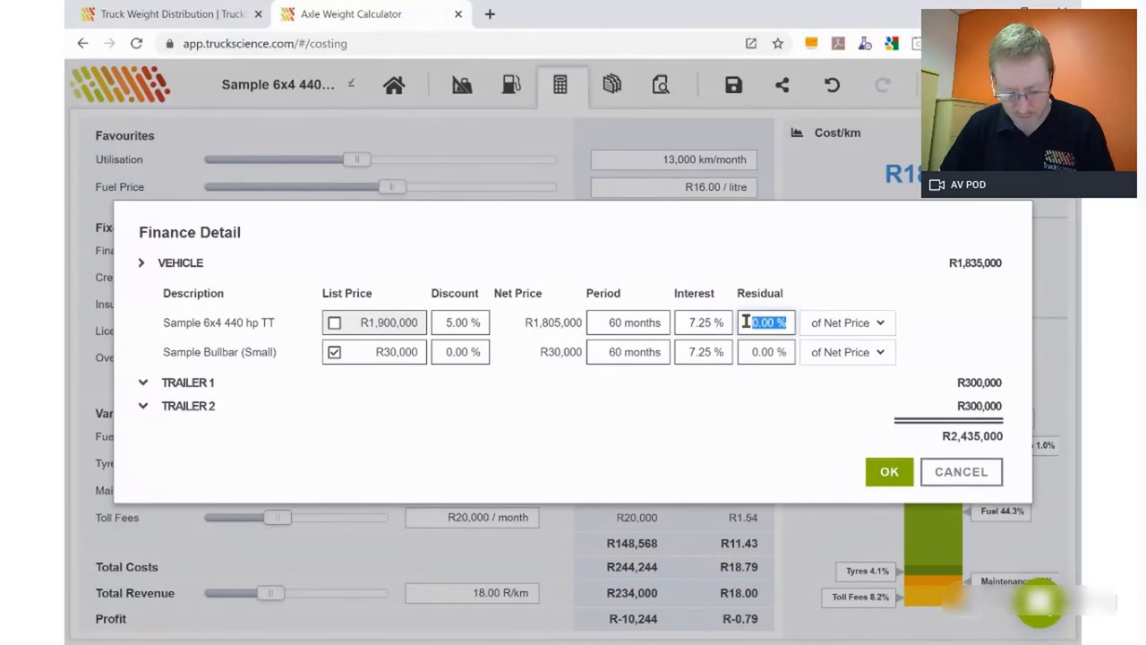
type("20")
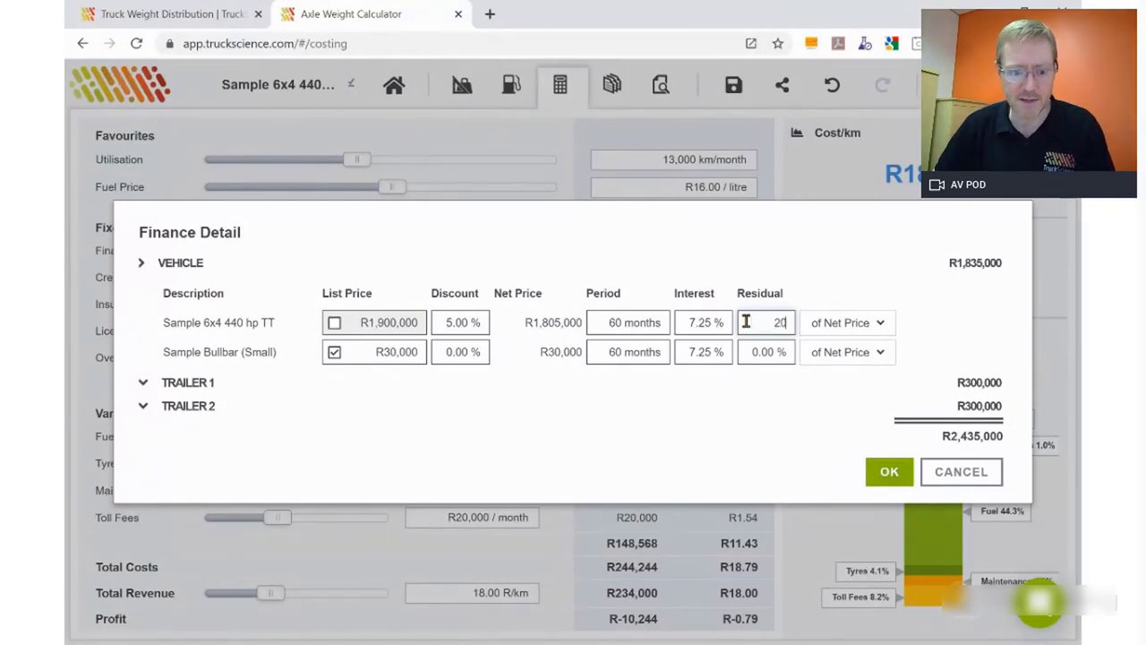
key("Tab")
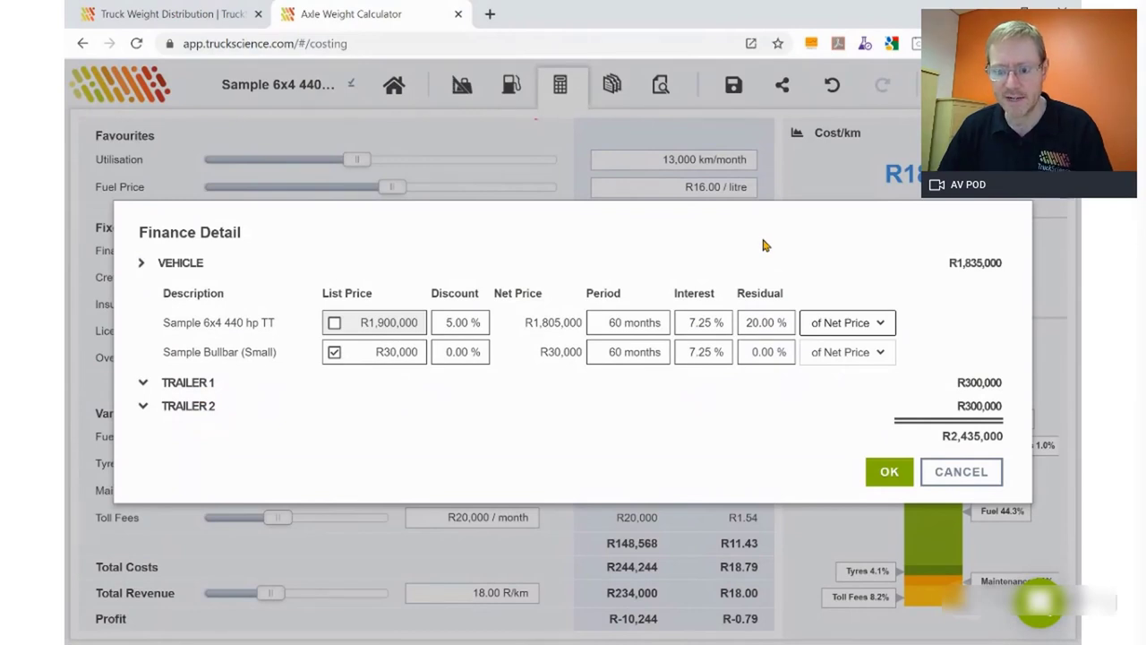
left_click(888, 471)
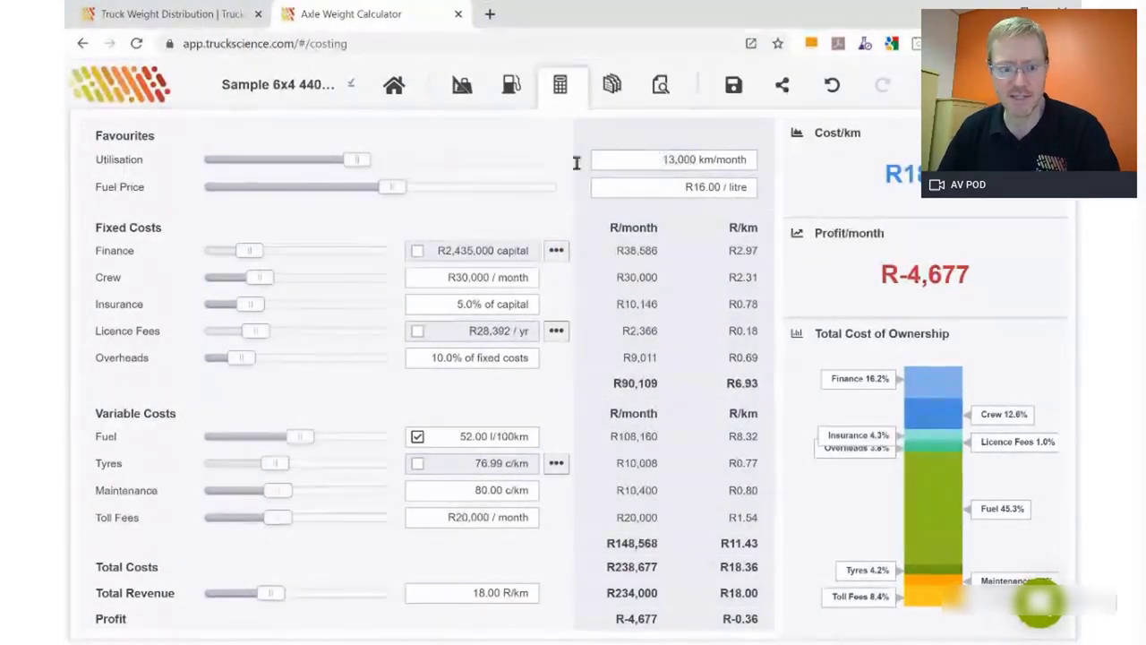
- Increase the utilisation to 15,000 km/month
left_click_drag(359, 160, 384, 168)
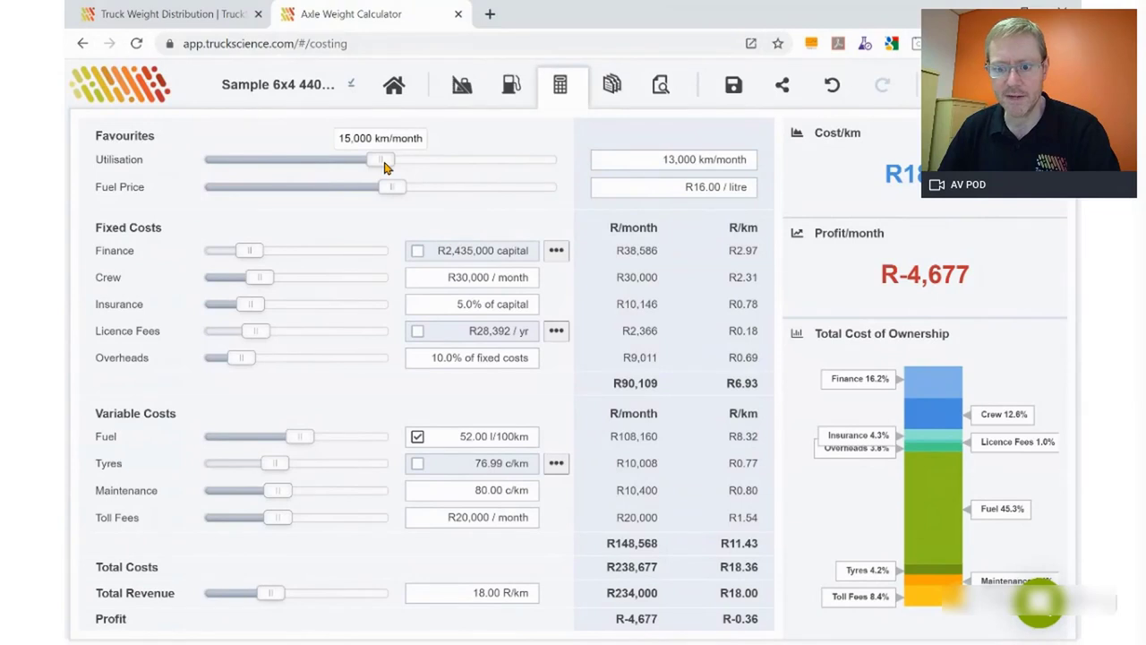
left_click_drag(385, 167, 385, 166)
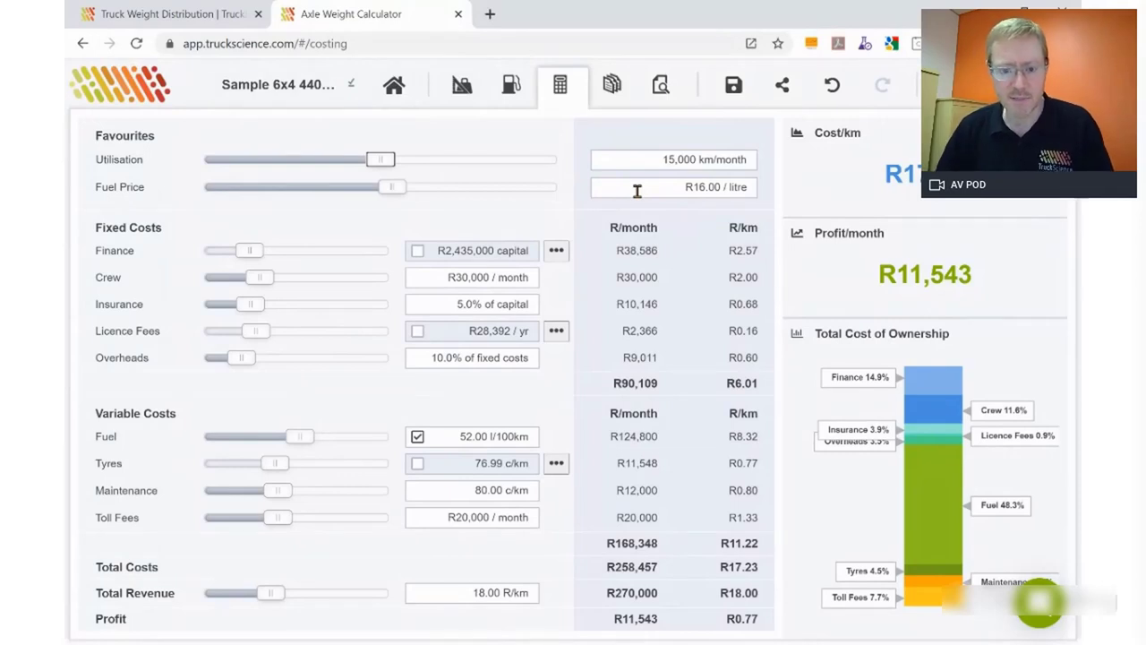
left_click(683, 188)
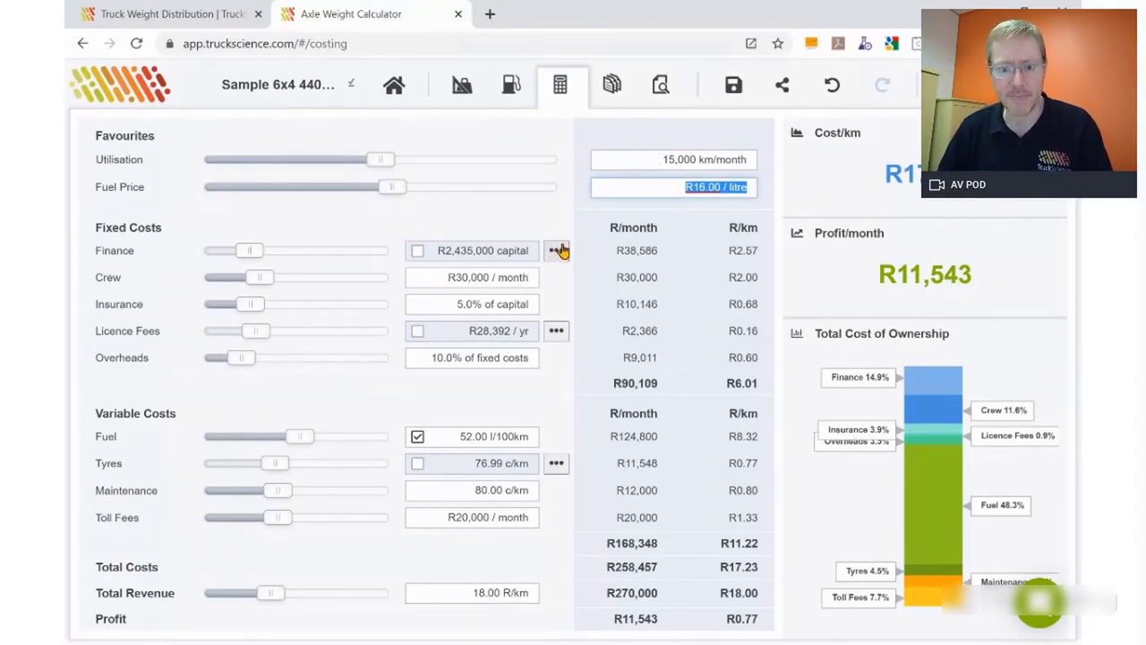
left_click(667, 158)
left_click(672, 184)
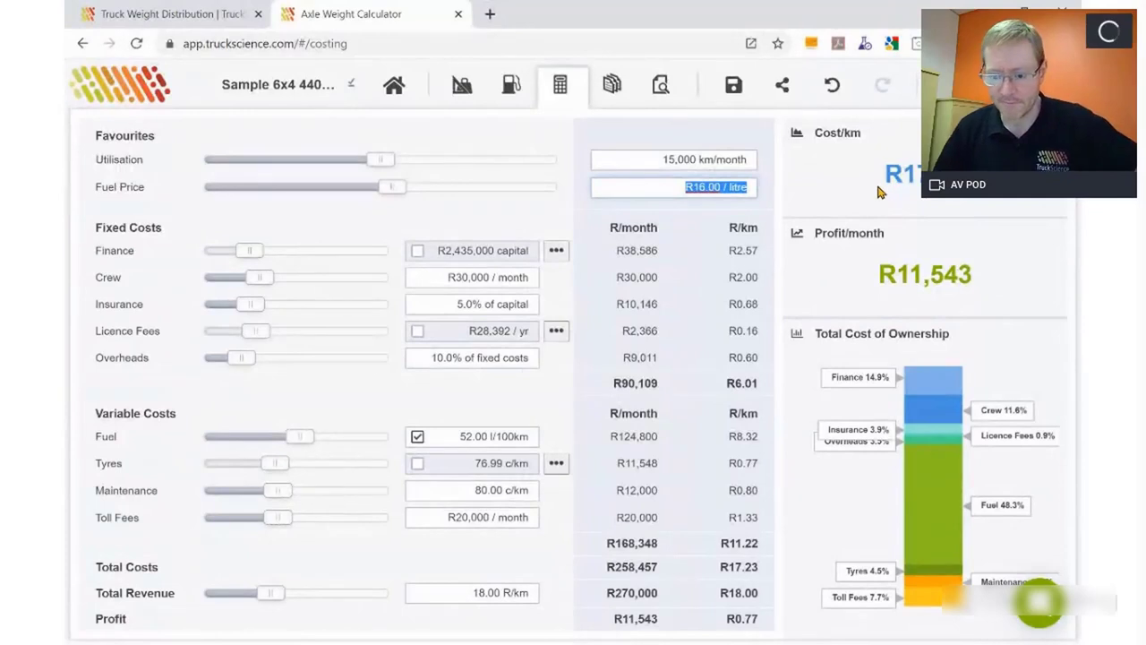
left_click(612, 85)
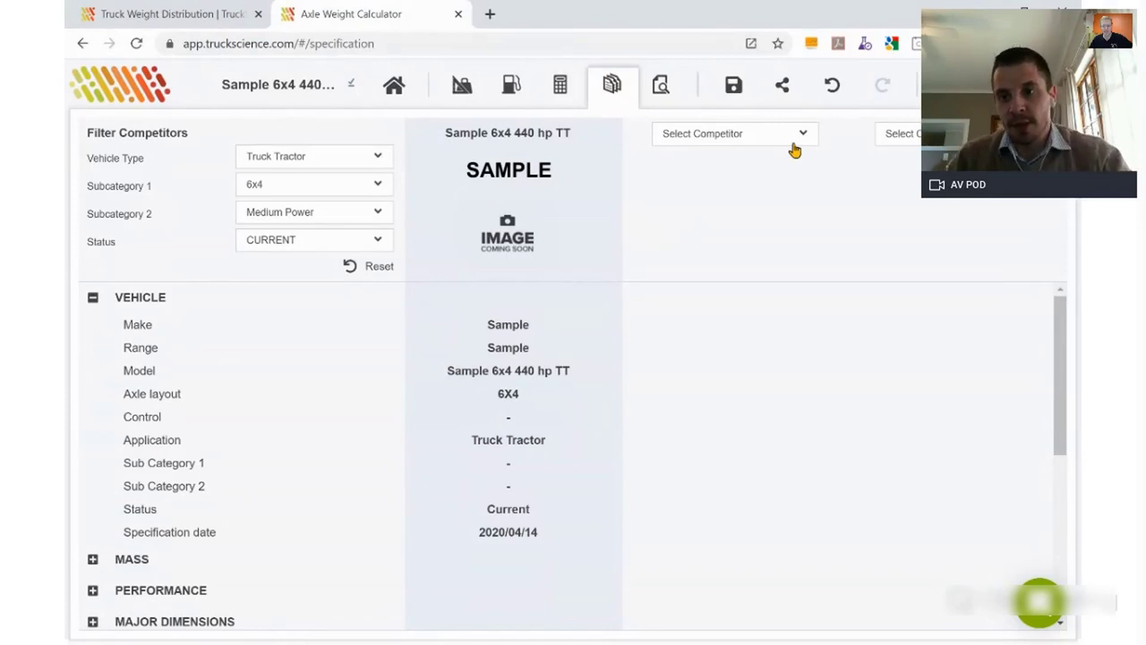
left_click(553, 102)
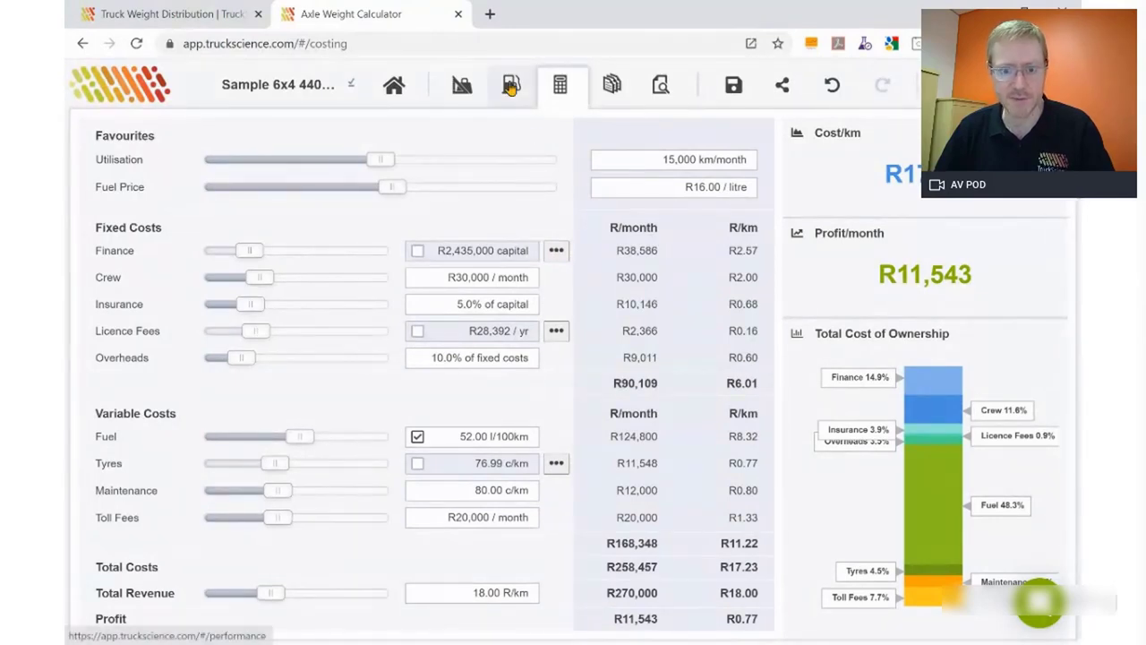
- Open the vehicle specification comparison and search the first competitor list for 26.480
left_click(612, 88)
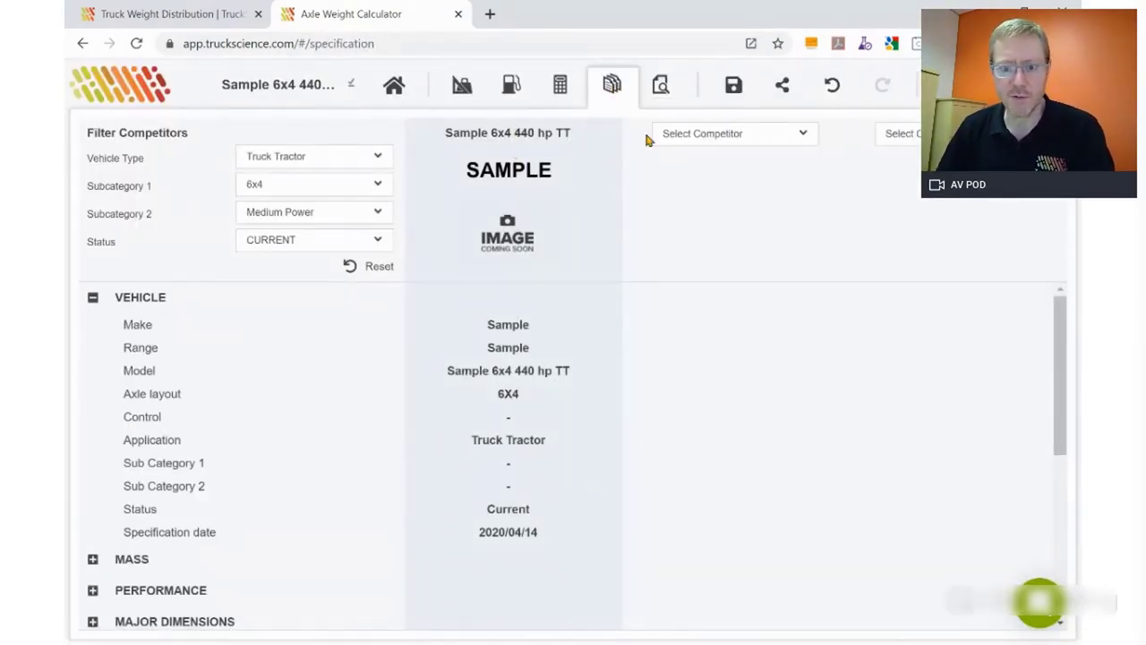
left_click(804, 136)
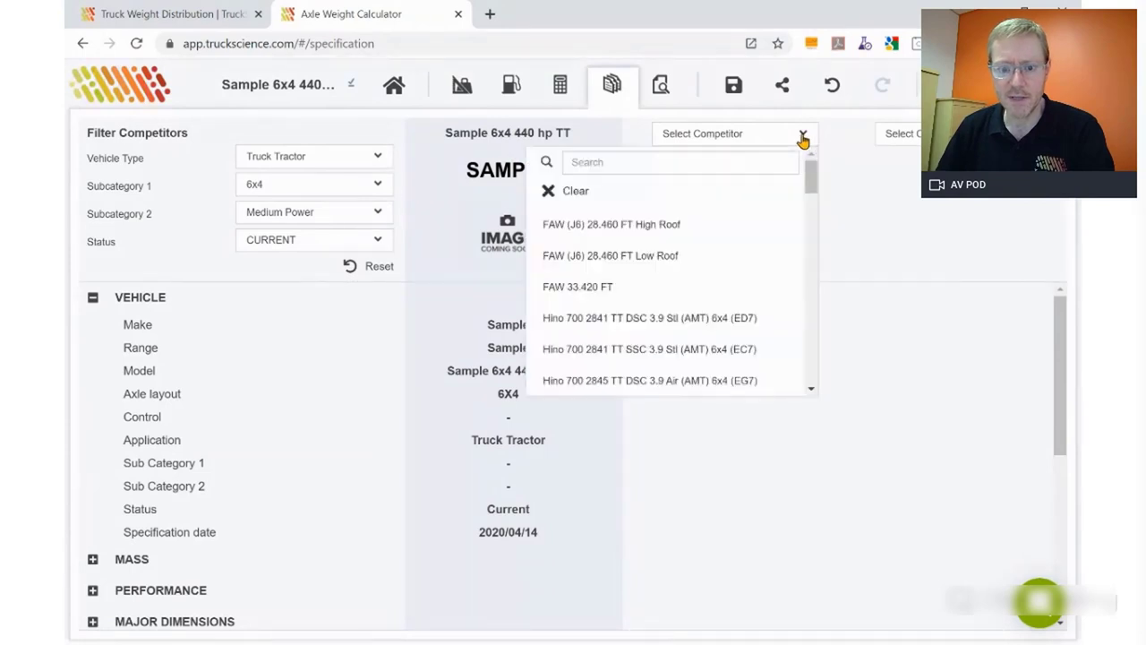
left_click(604, 164)
type("26.480")
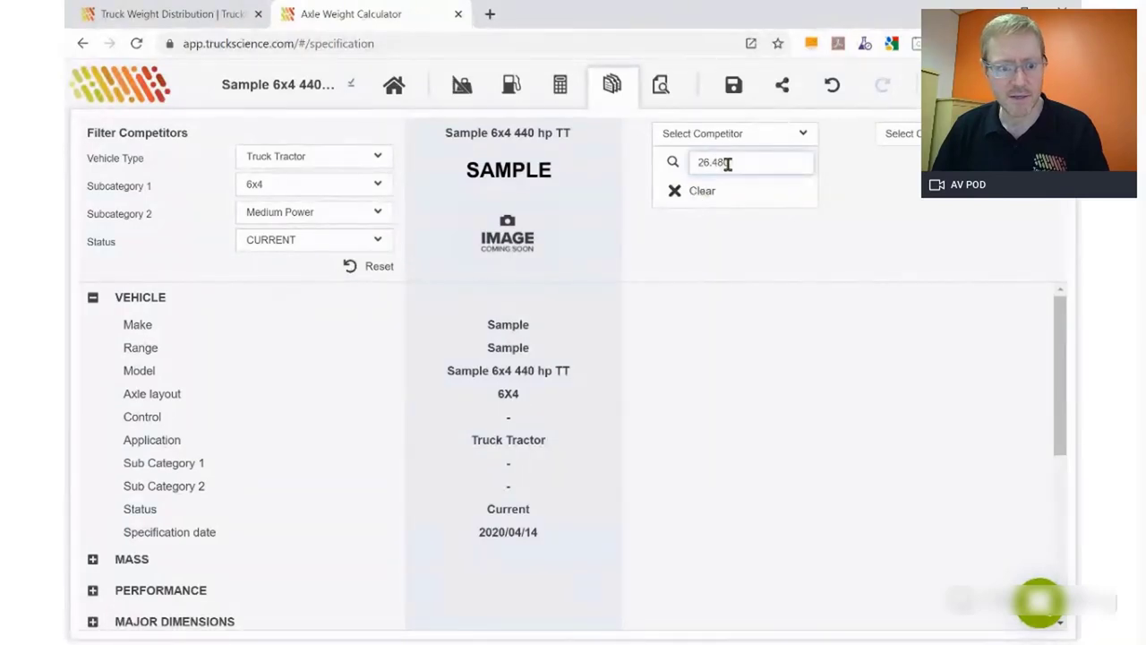
- Add High Power to the Subcategory 2 filter and select the MAN TGS 26.480 6x4 BLS (D26) (LX) EfficientLine DD as first competitor
left_click(377, 215)
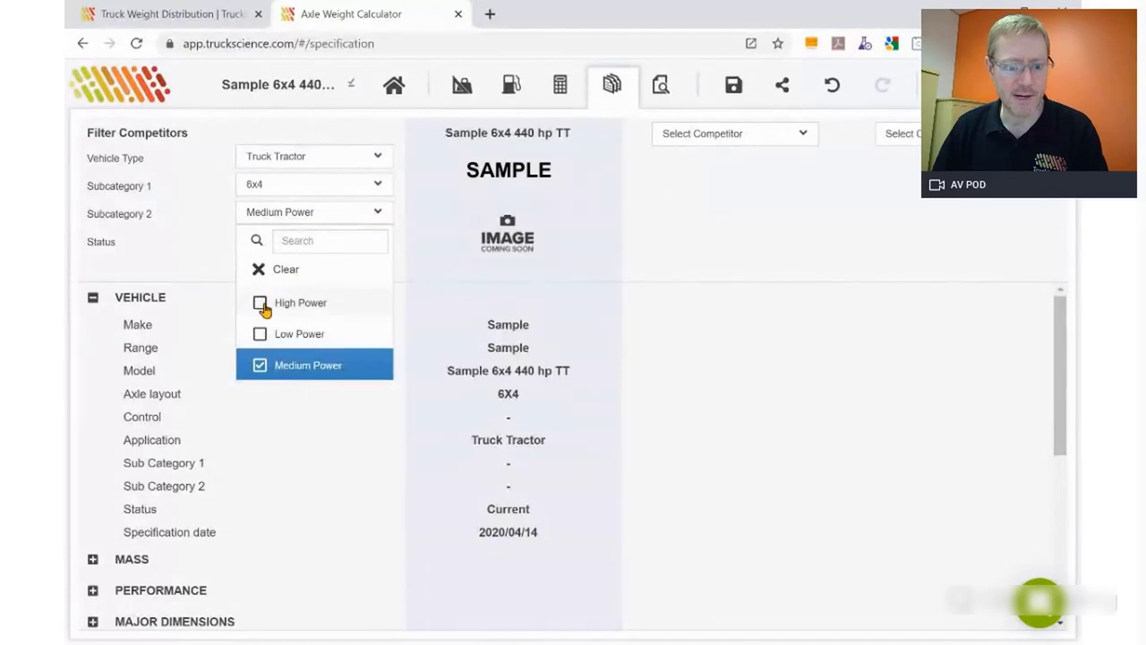
left_click(260, 305)
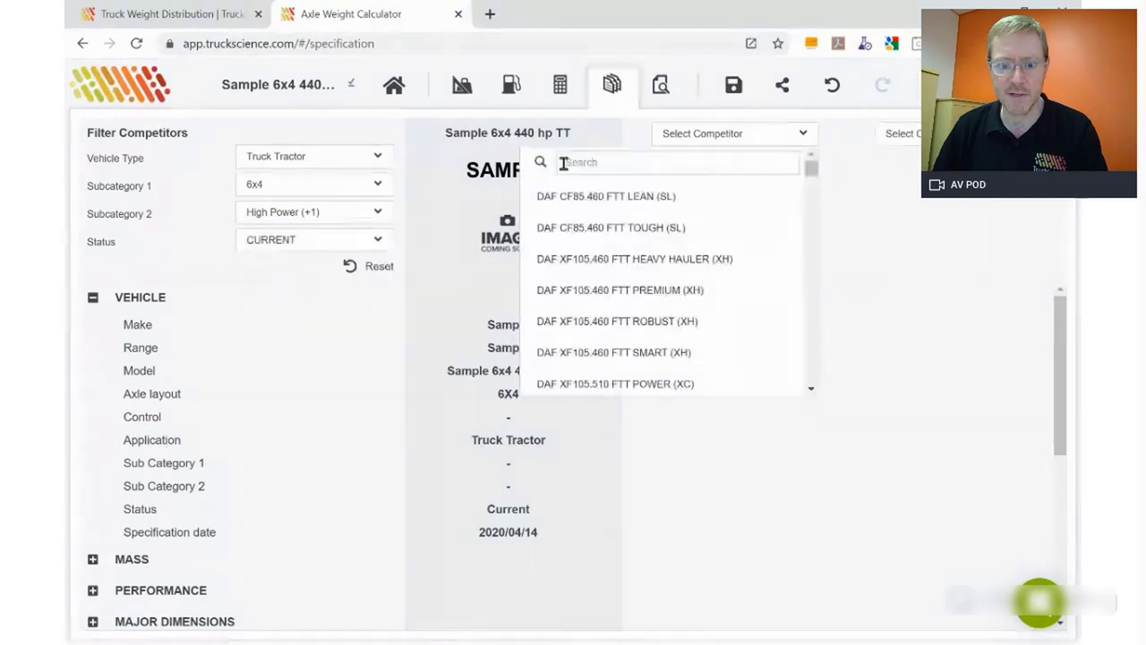
type("26.480")
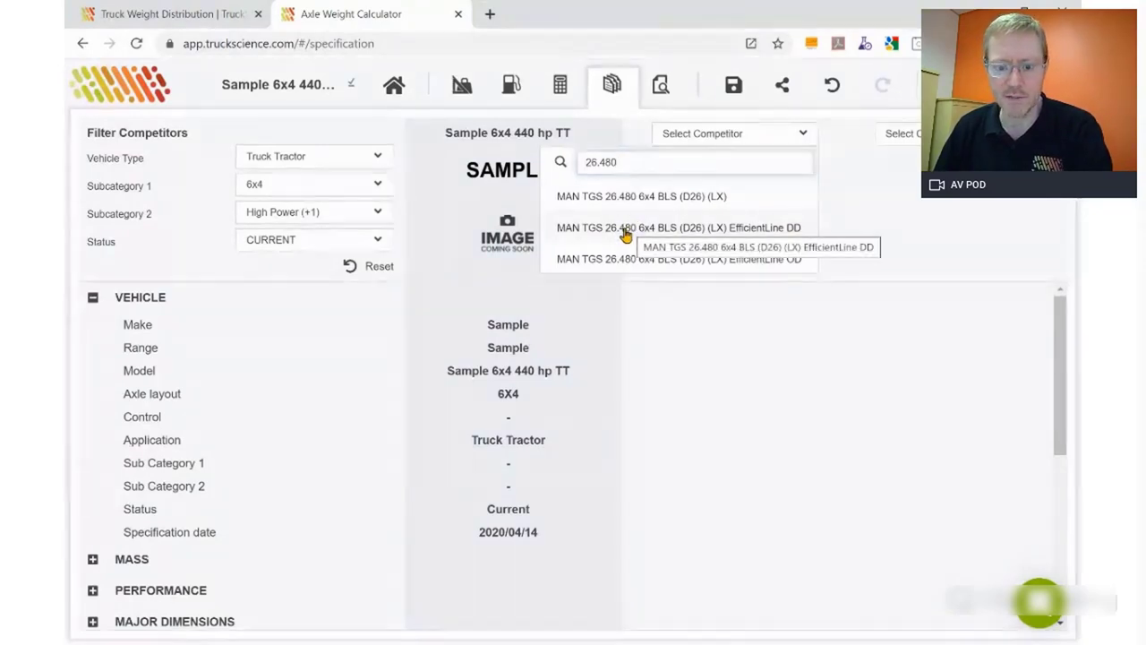
left_click(625, 231)
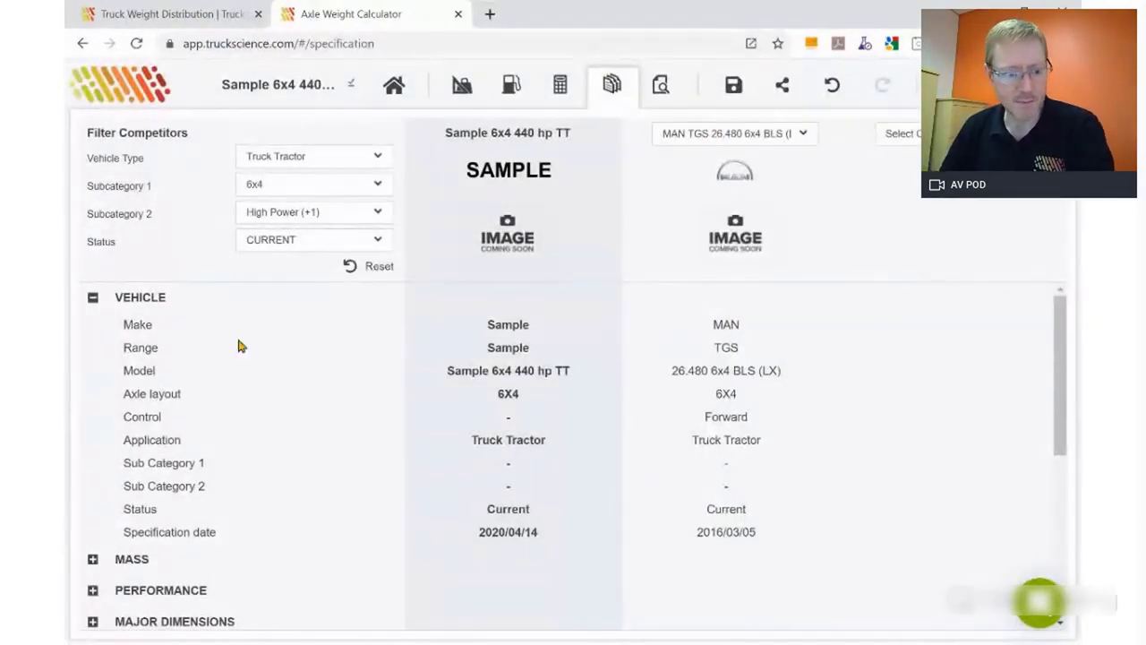
- Examine the Mass and Performance specifications of the Sample 6x4 440 hp TT against the MAN TGS 26.480
scroll(93, 392, "down", 2)
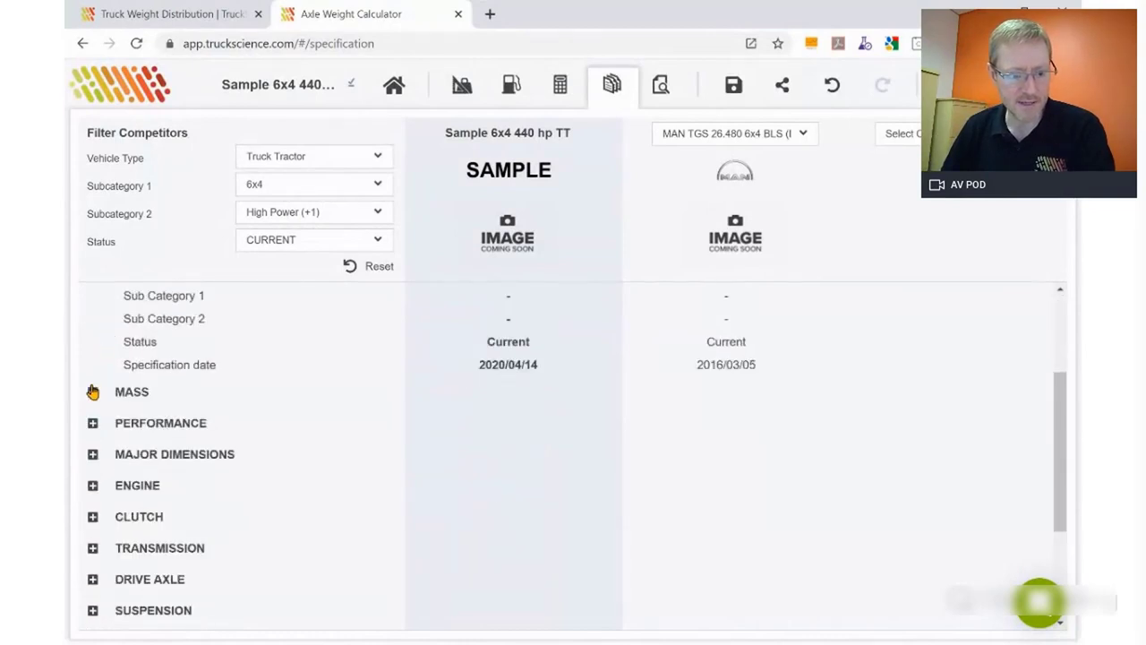
left_click(94, 391)
scroll(94, 303, "up", 2)
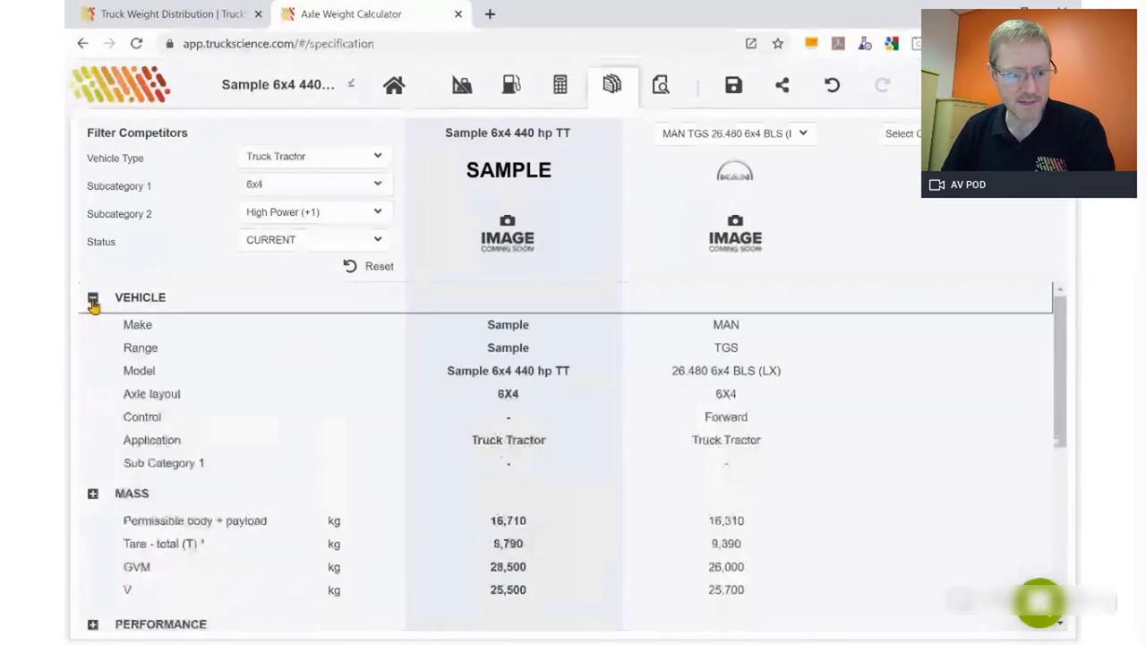
left_click(94, 299)
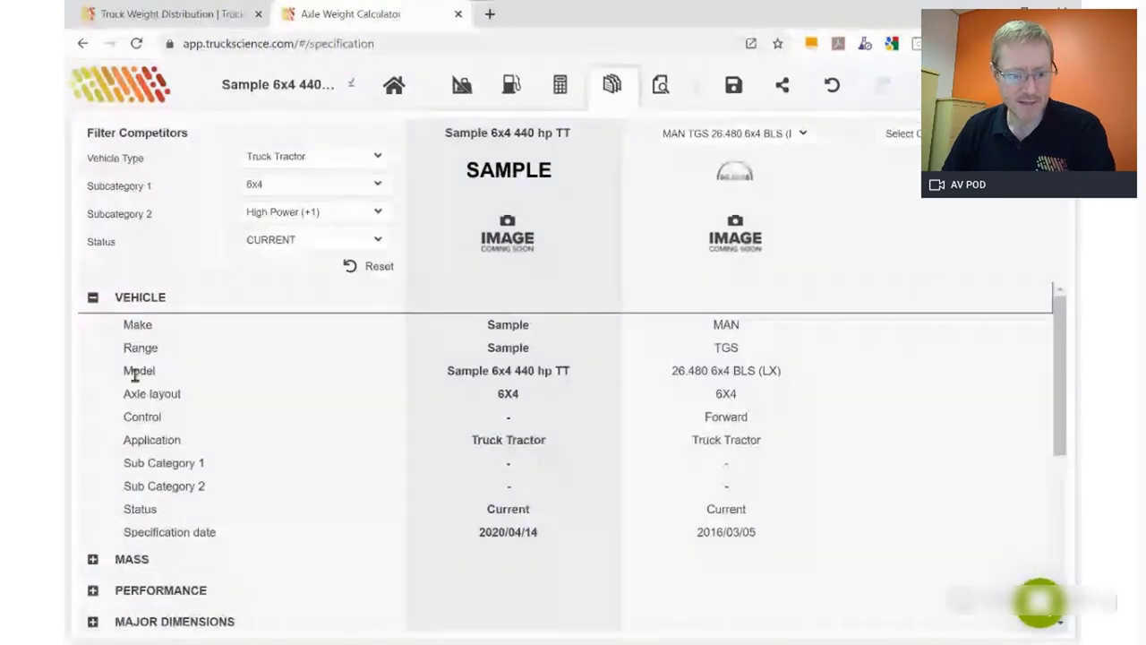
left_click(93, 559)
scroll(103, 547, "down", 3)
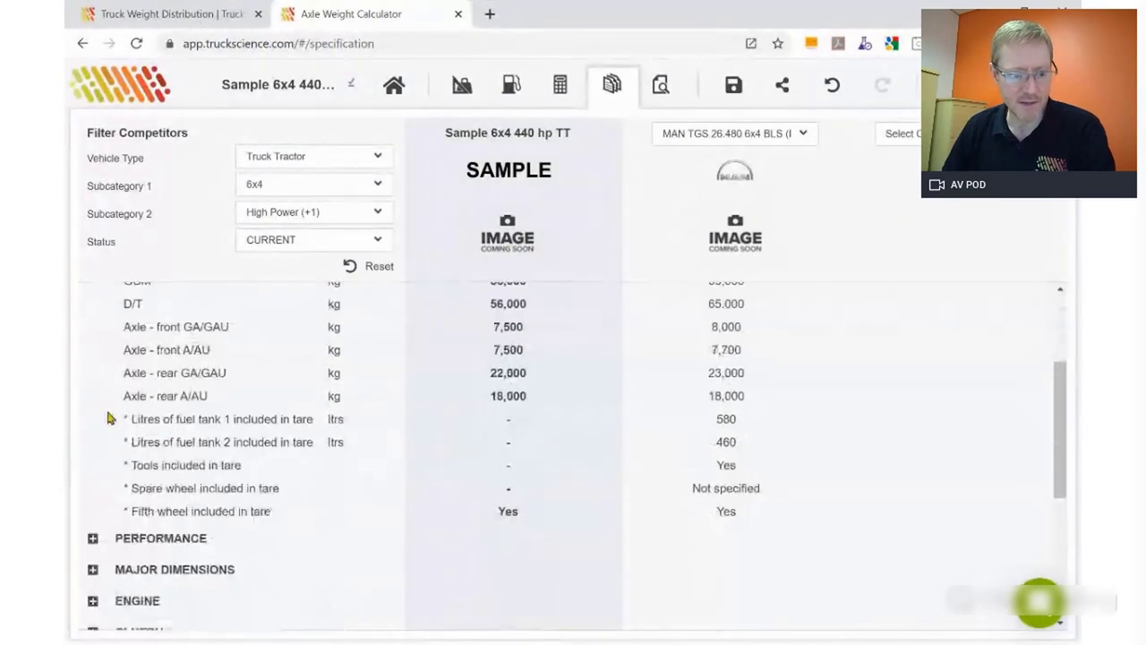
left_click(93, 538)
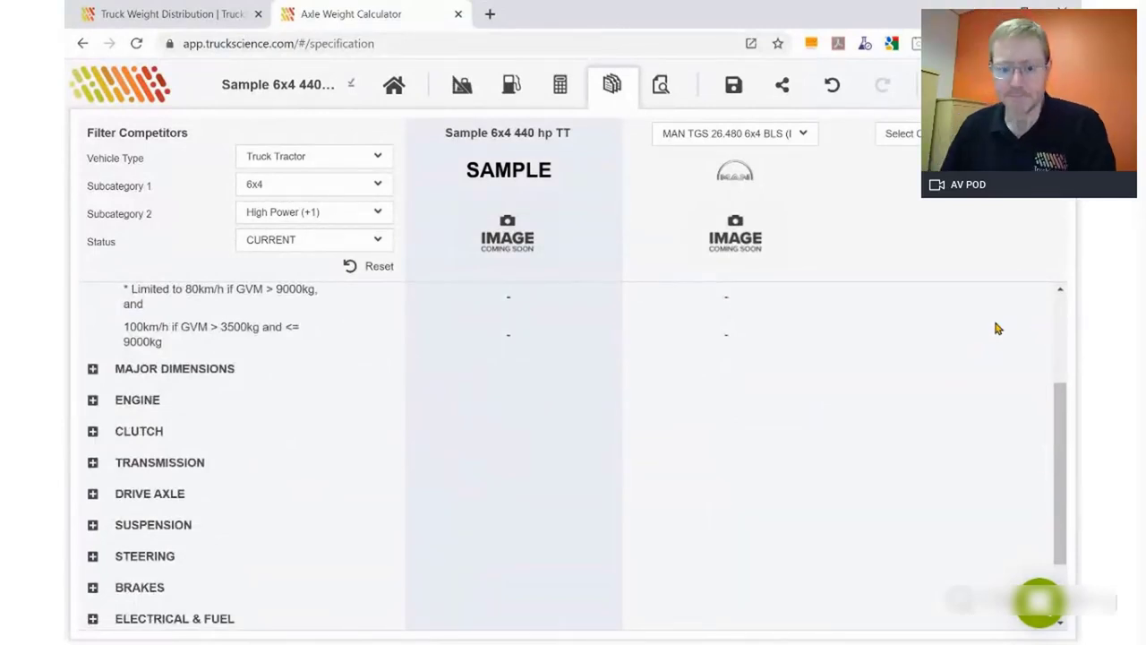
scroll(999, 329, "up", 2)
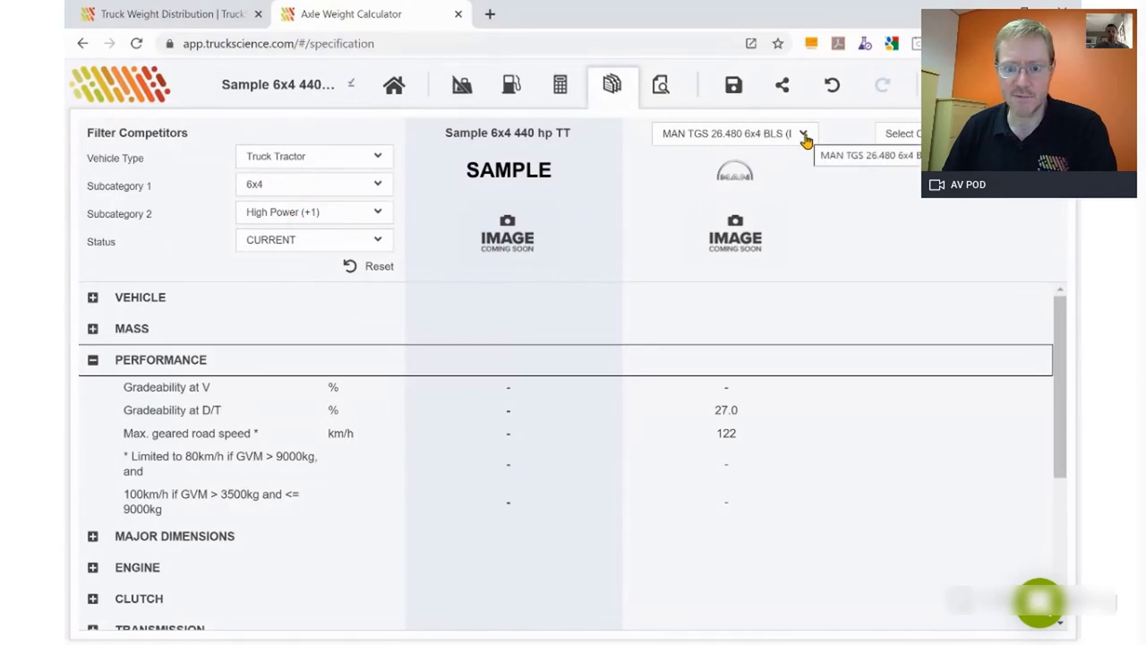
- View the summary report with its mass distribution estimate and return to the vehicle configuration
left_click(660, 85)
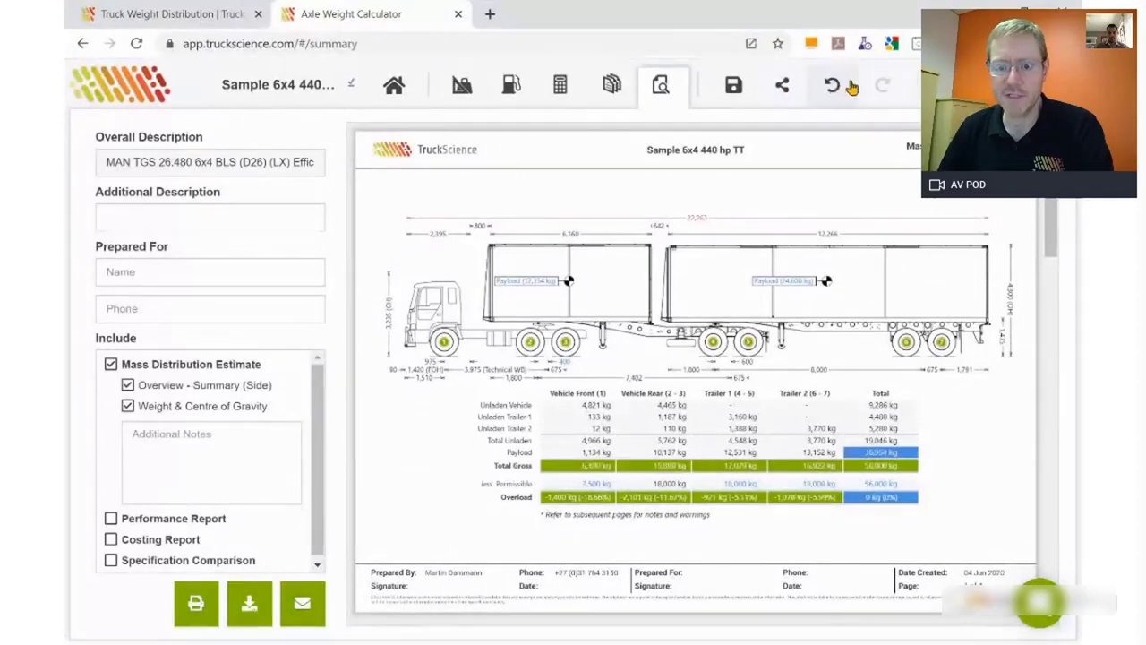
left_click(462, 86)
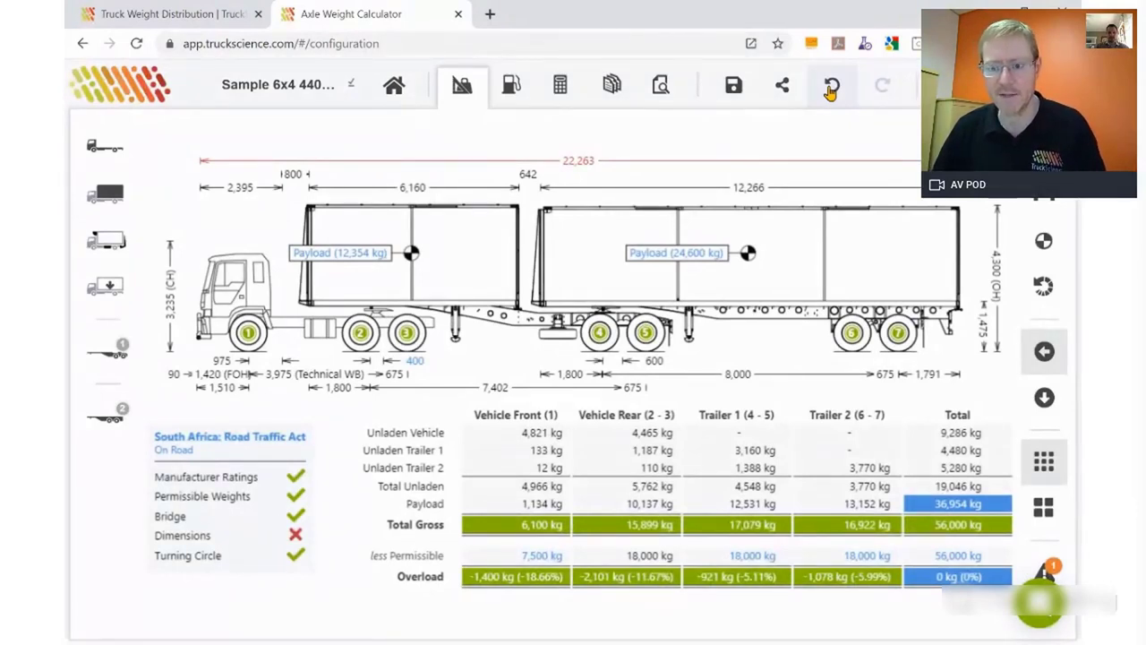
left_click(835, 92)
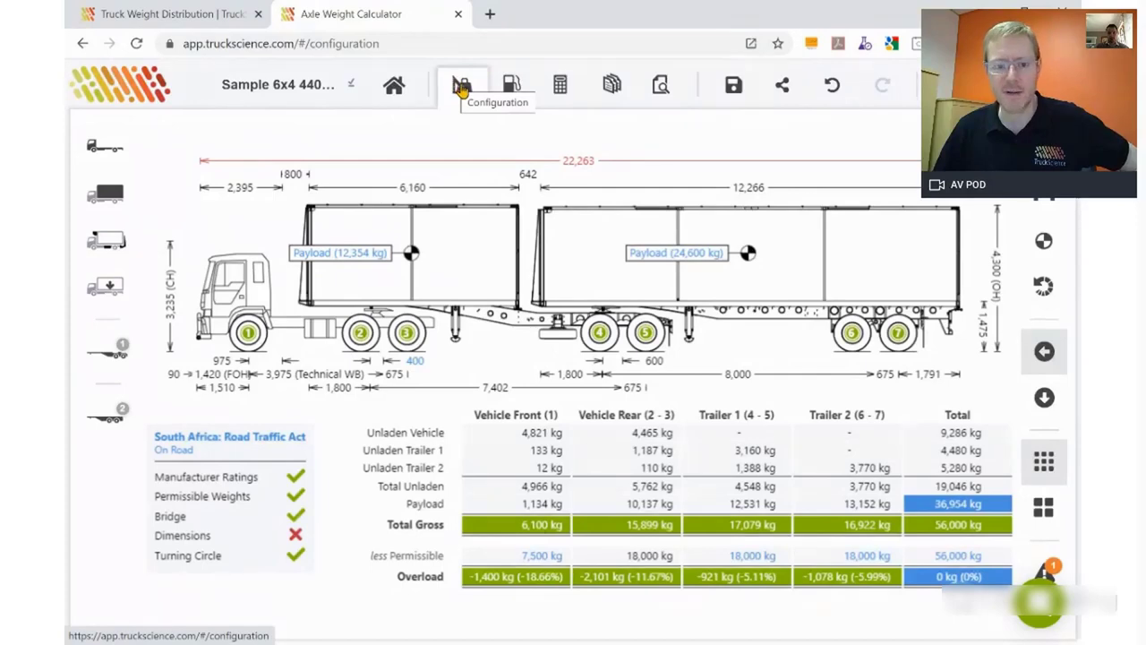
left_click(462, 87)
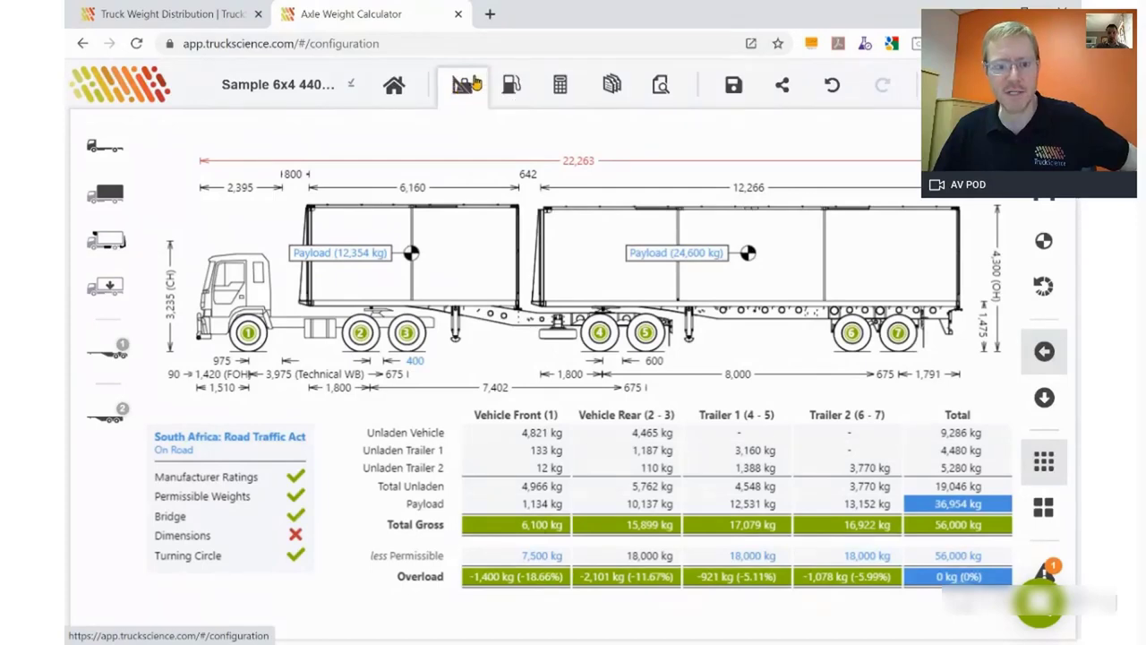
- Exit the current configuration to the vehicle selection, choosing to save the Sample 6x4 440 hp TT calculation without an additional description
left_click(393, 88)
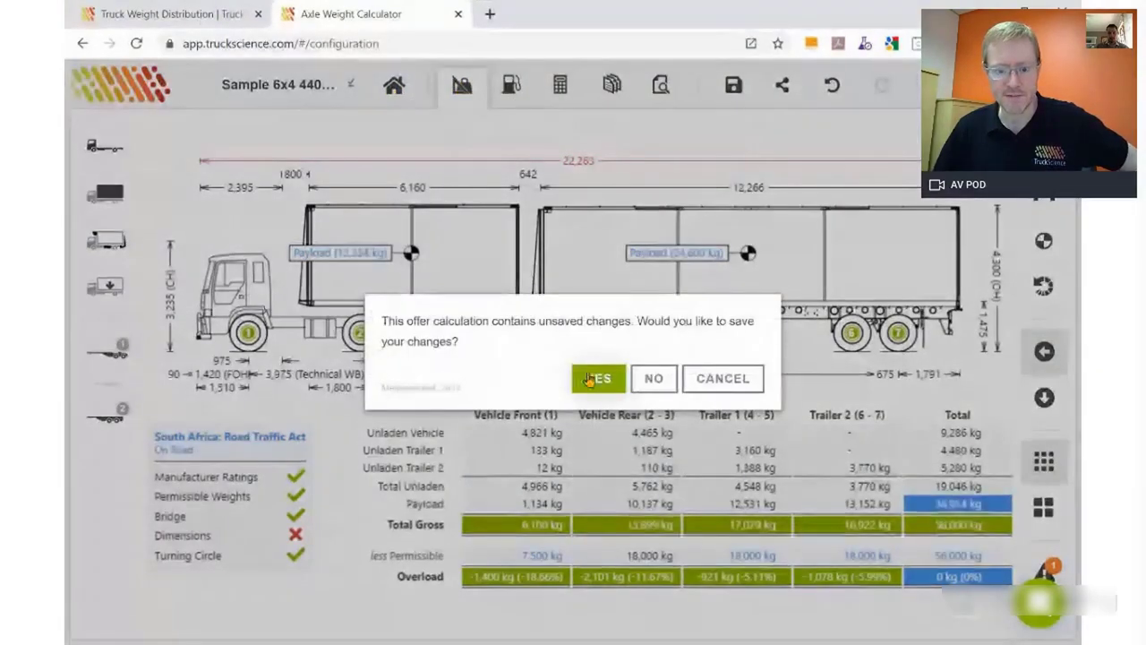
left_click(591, 379)
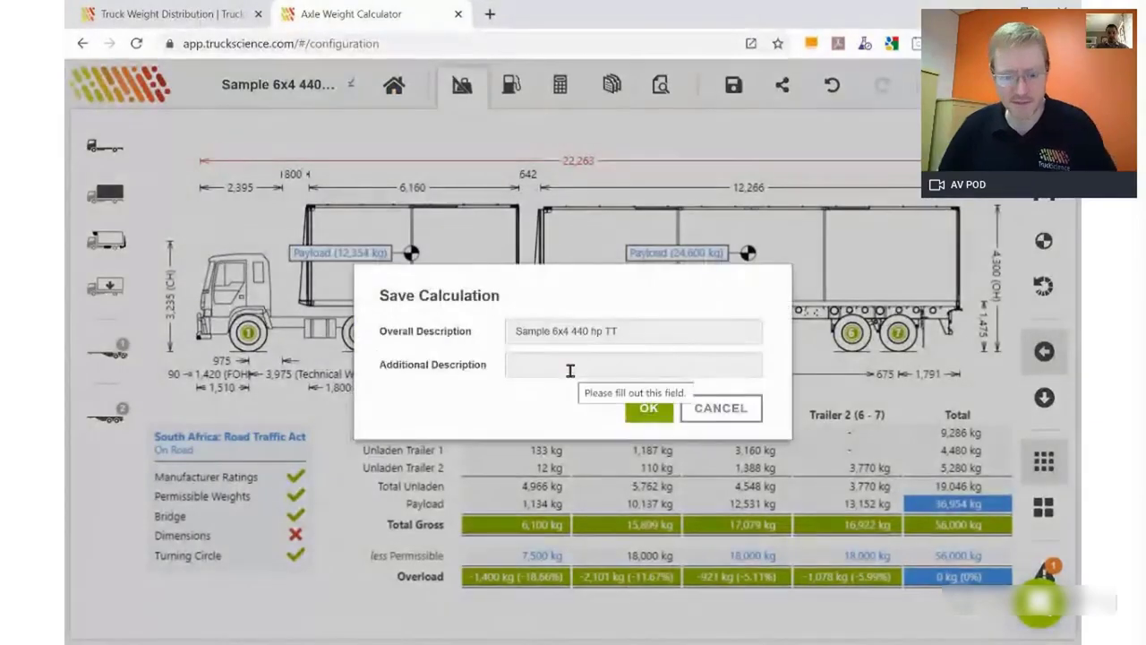
left_click(571, 370)
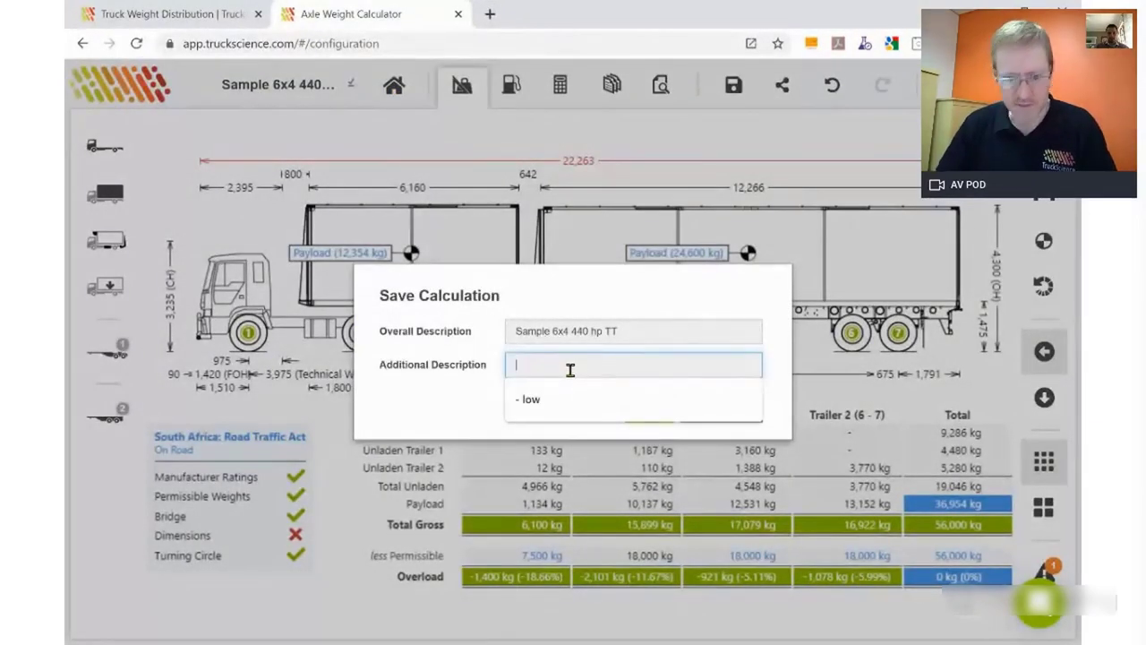
key("Escape")
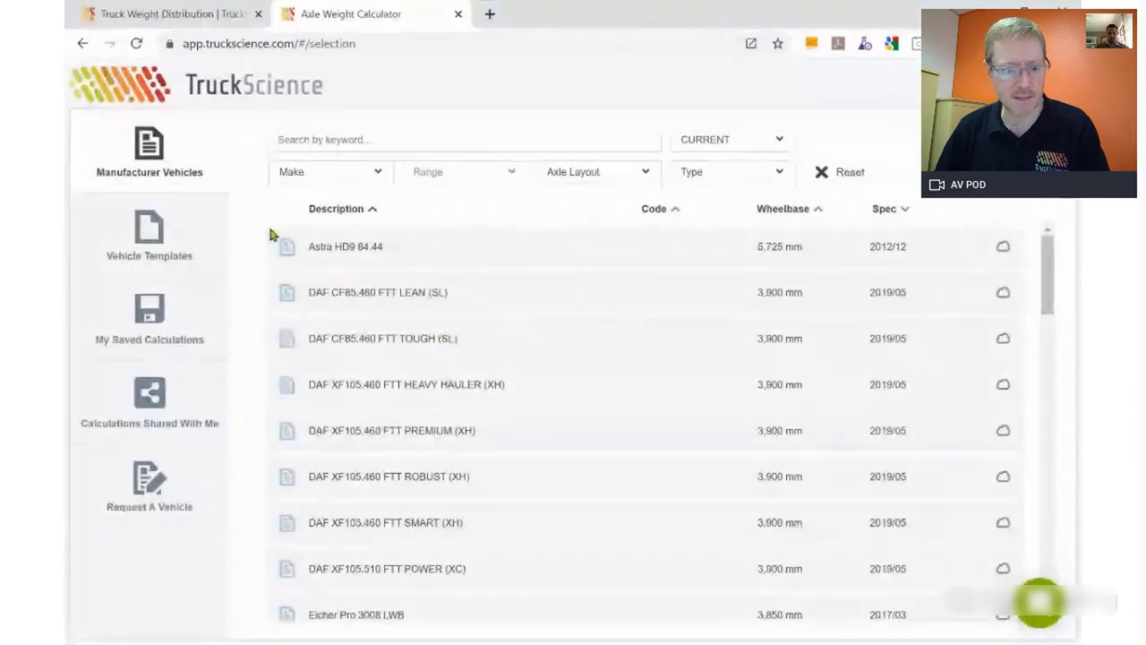
- Reset the manufacturer vehicle filters and browse to the UD Trucks Quester range
left_click(825, 182)
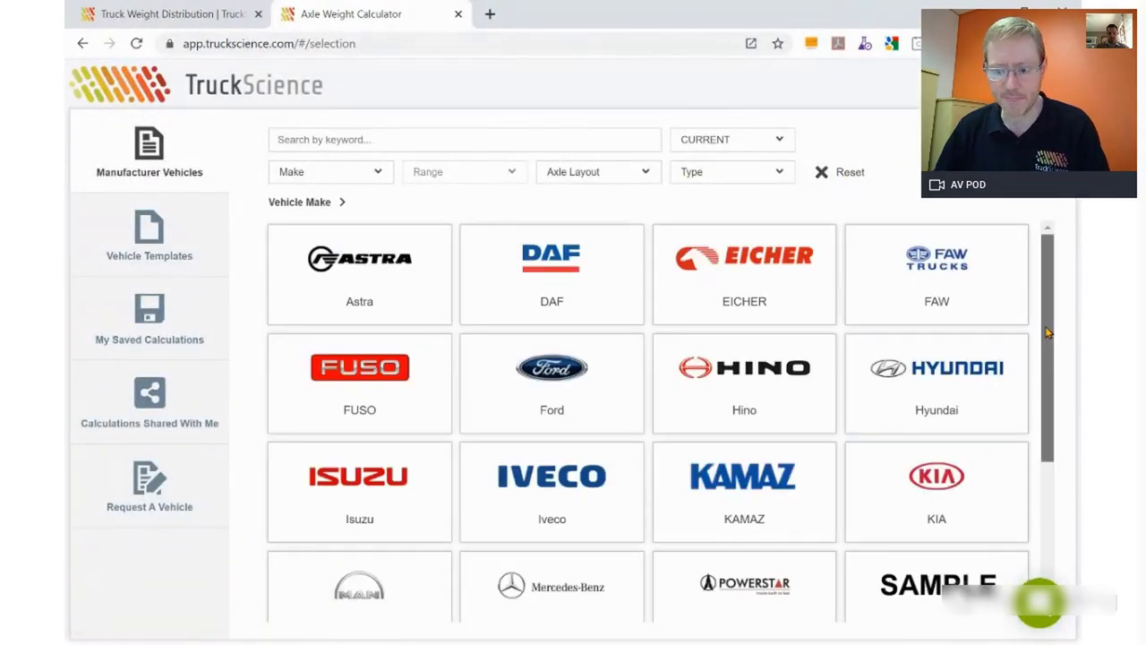
left_click_drag(1048, 332, 1039, 494)
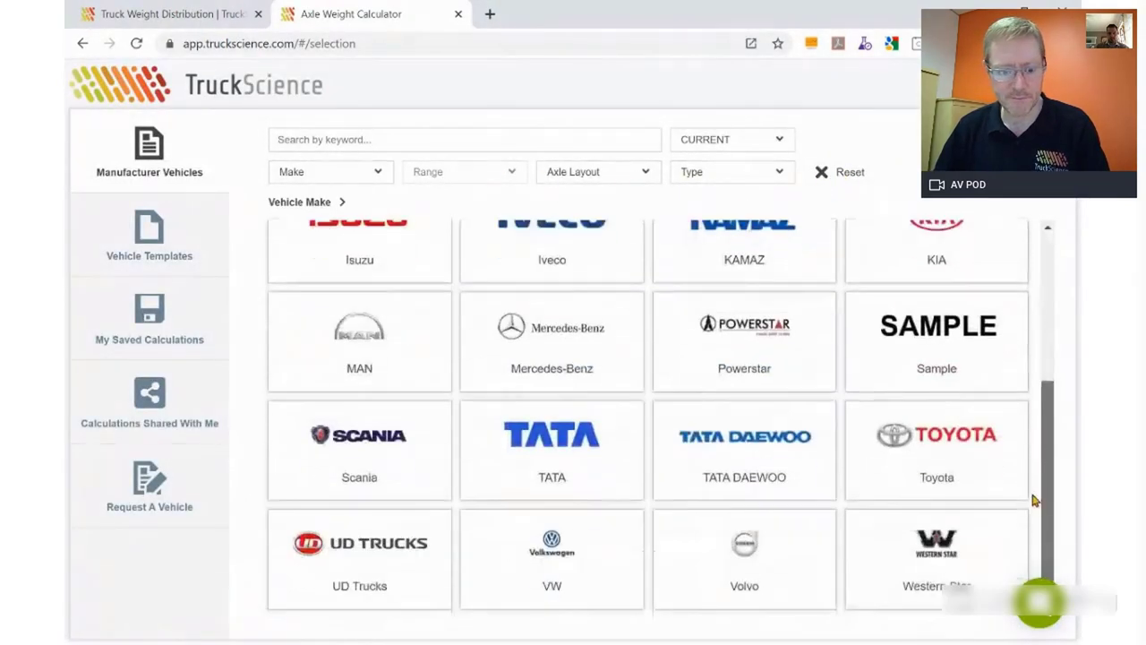
left_click(368, 561)
left_click(747, 274)
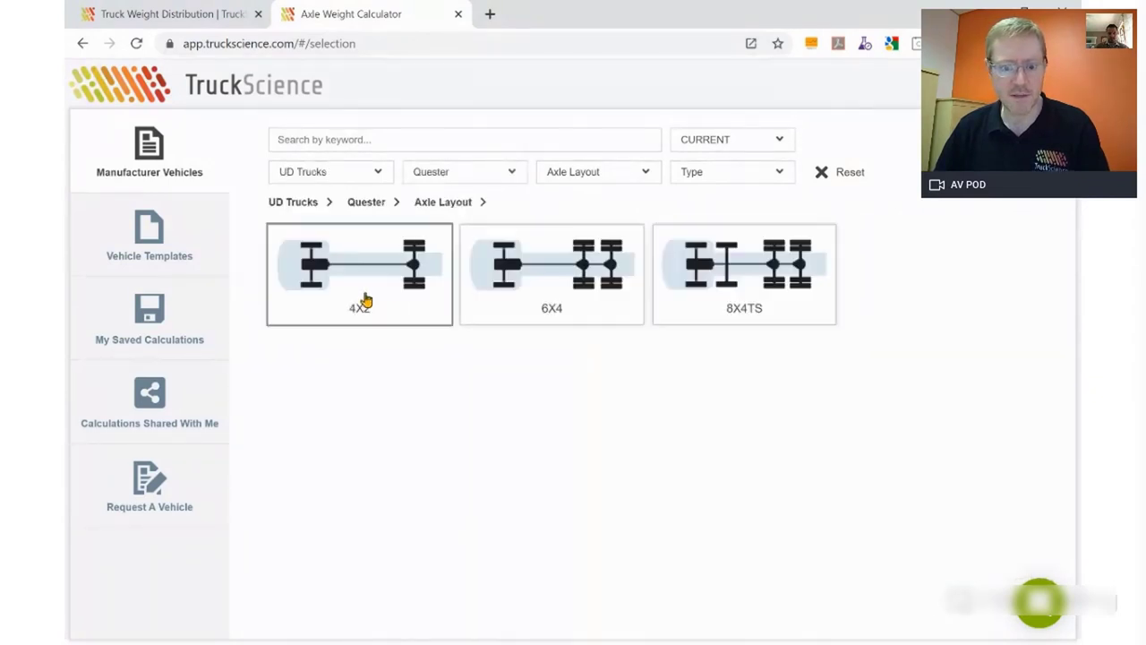
- Narrow the Quester vehicles to 6X4 Truck Tractor and open the UD Trucks Quester GWE390 Truck Tractor (E53)
left_click(584, 287)
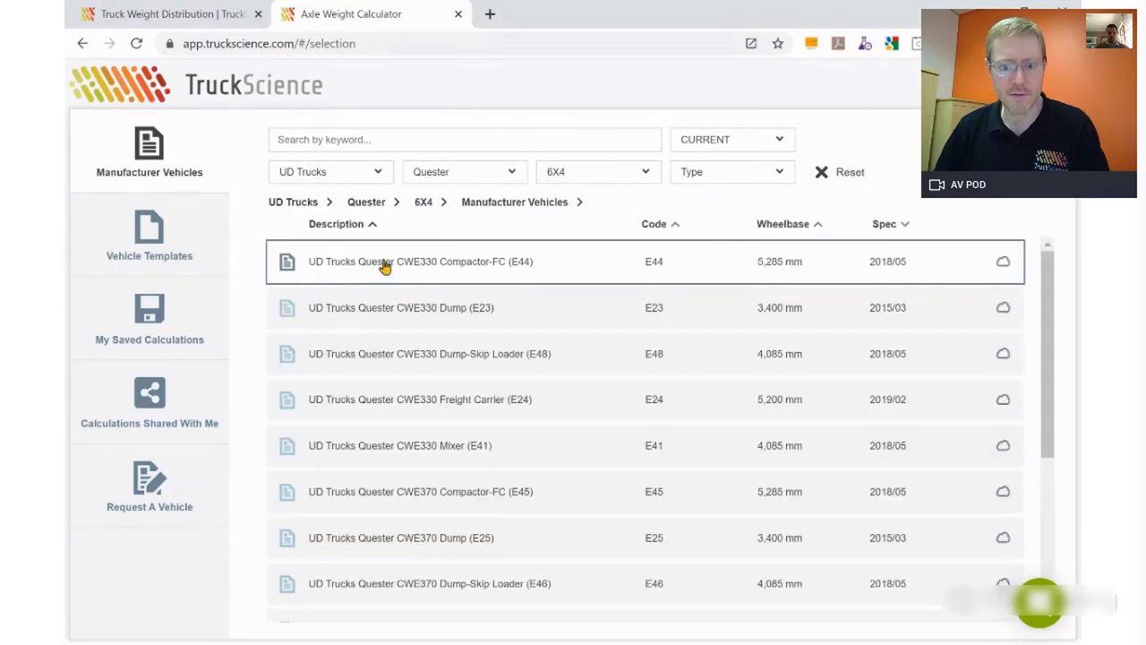
left_click(704, 184)
left_click(685, 325)
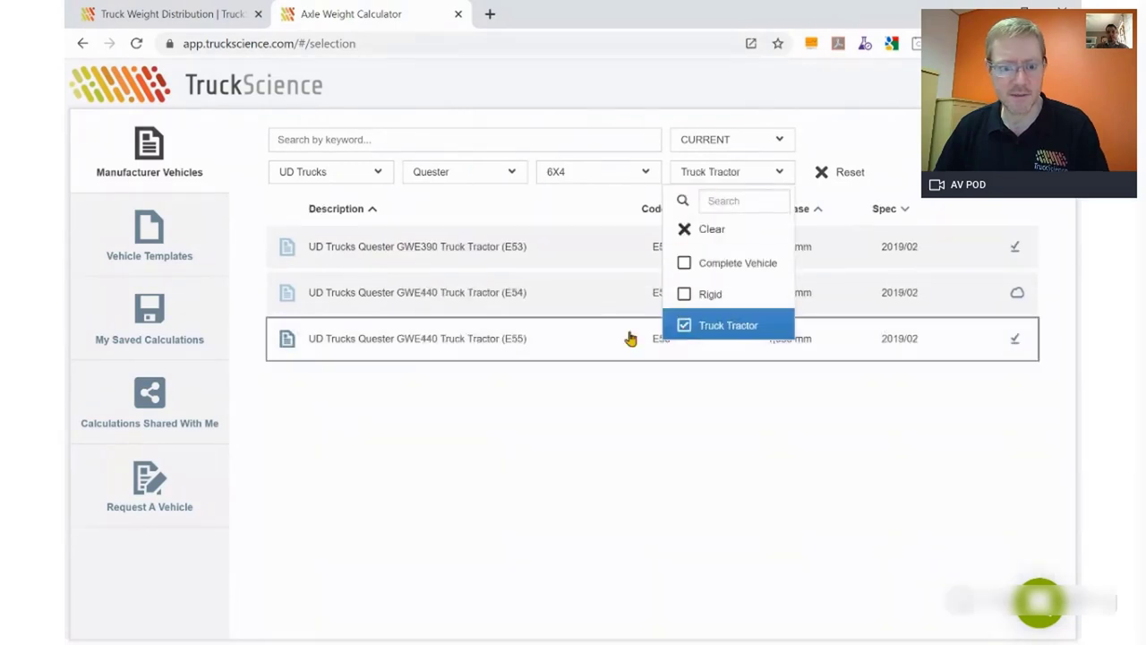
left_click(401, 250)
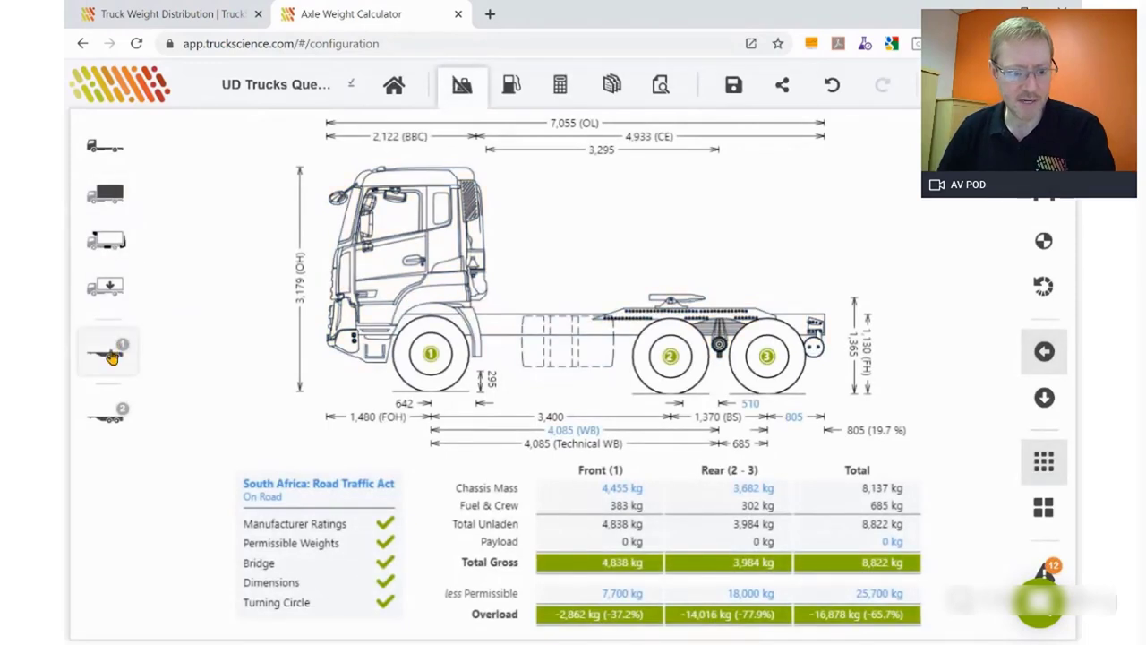
- Add a 3-axle Semi Trailer Template as the first trailer behind the truck tractor
left_click(112, 357)
left_click(224, 493)
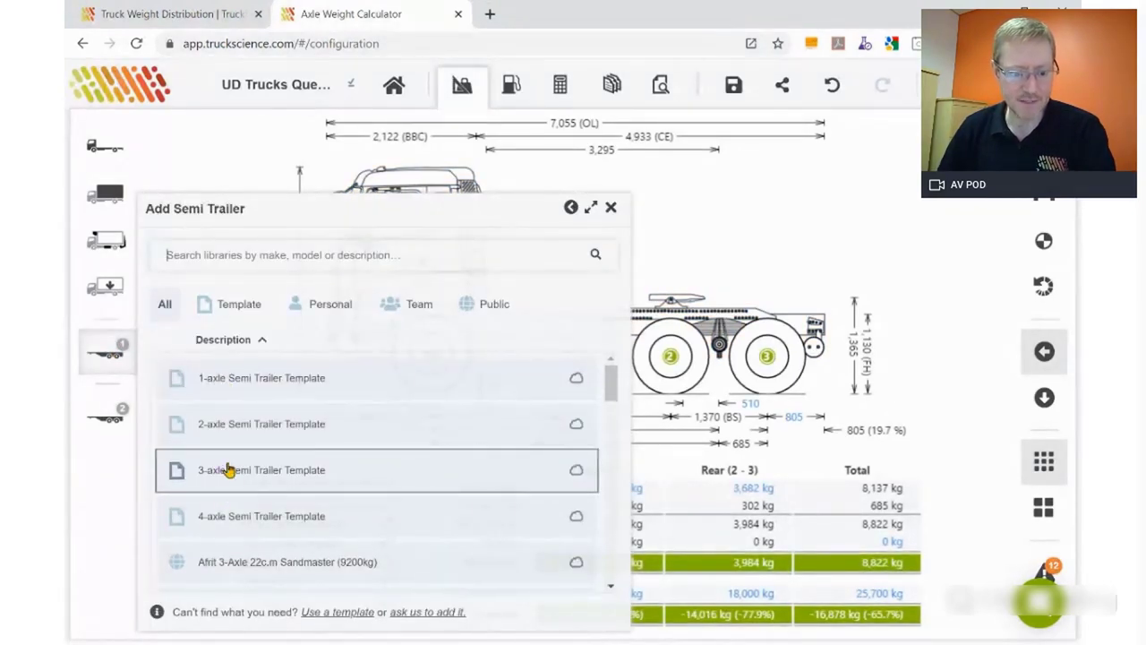
left_click(229, 476)
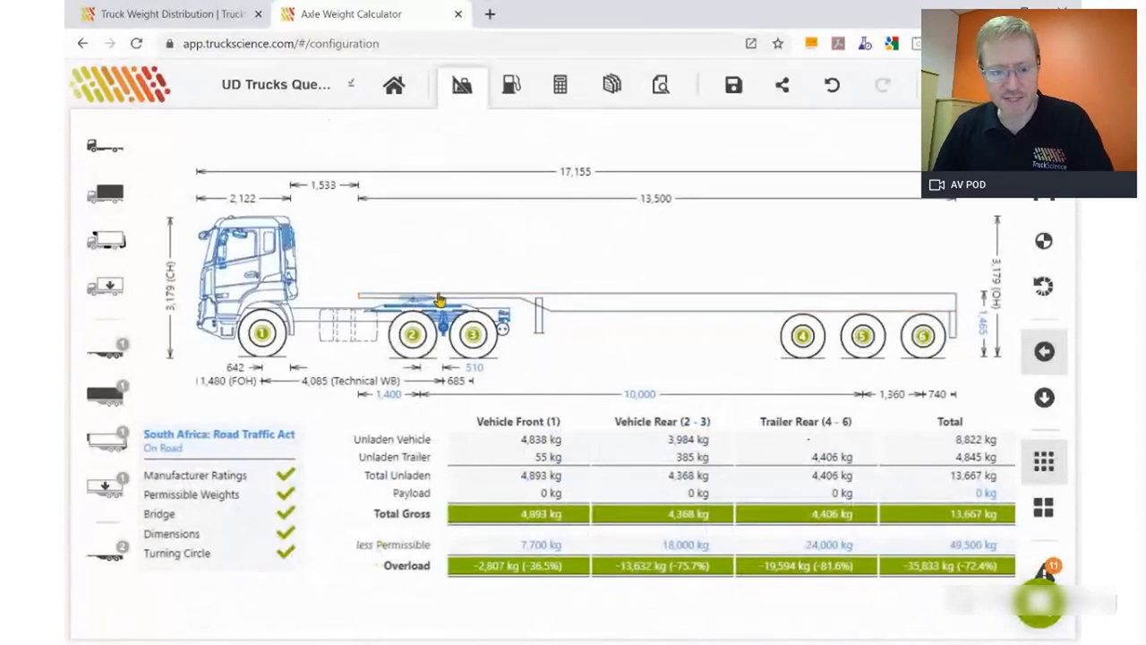
- Set the semi trailer's front overhang to 1,800 mm and its trailer length to 15,400 mm
left_click(458, 380)
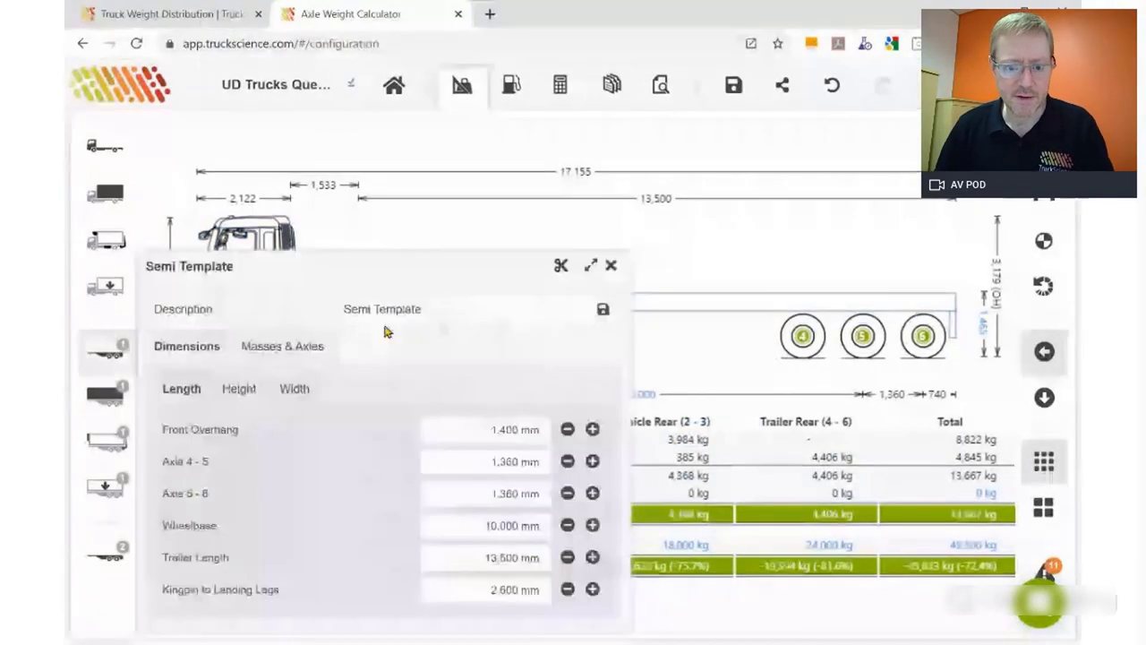
left_click(462, 429)
type("1,8")
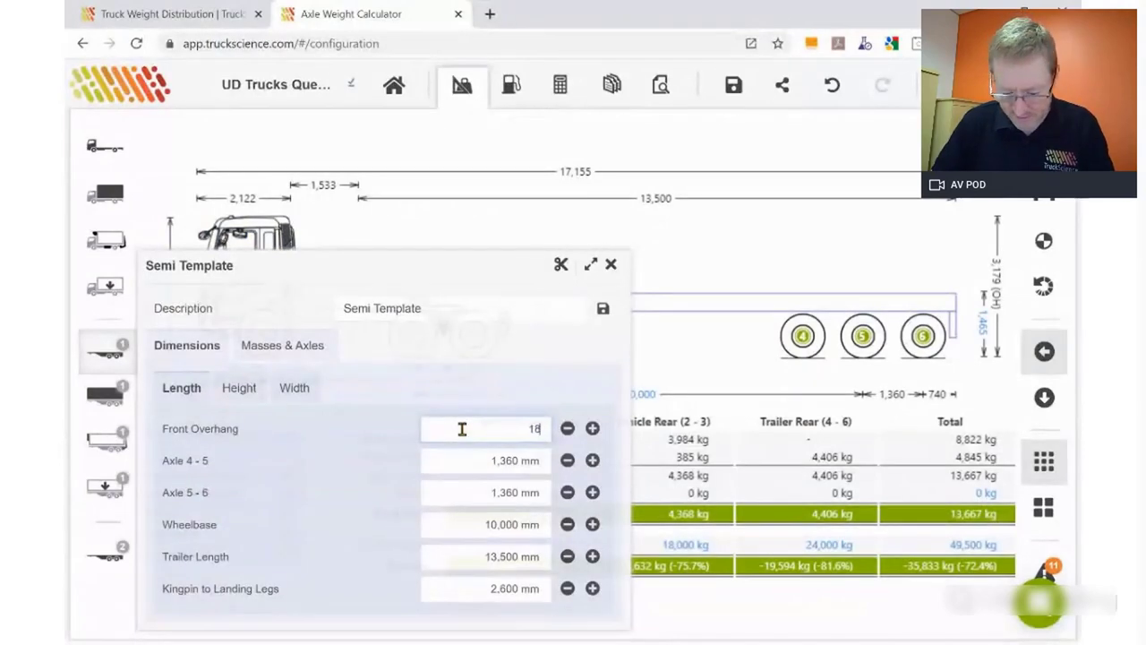
type("00")
key("Tab")
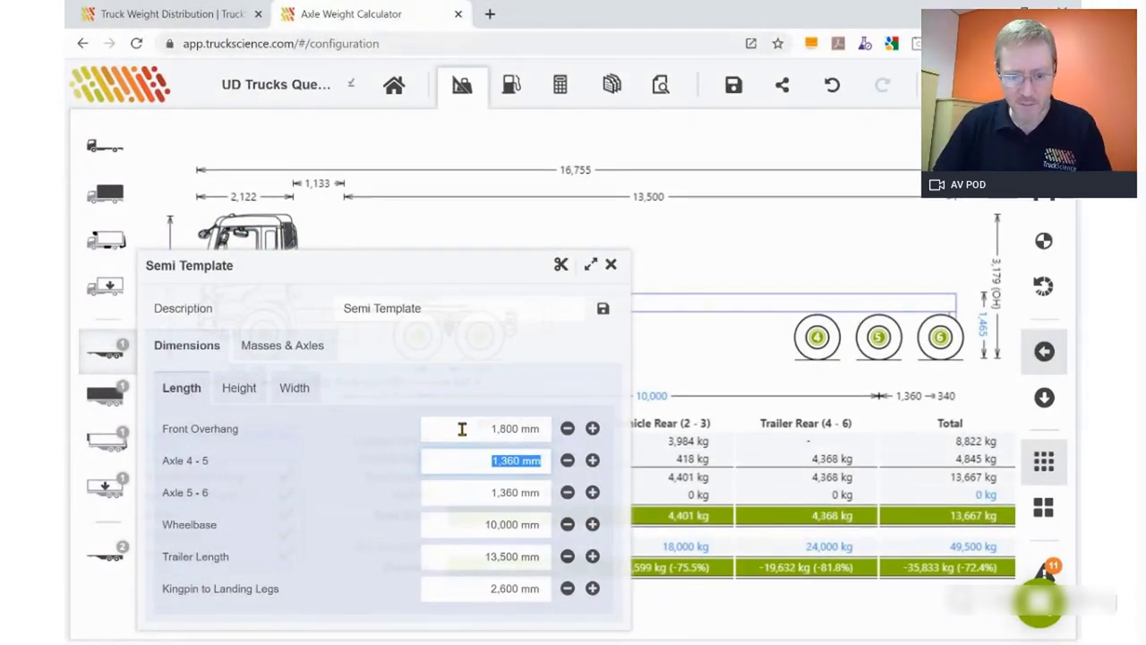
key("Tab")
key("Tab")
key("Tab")
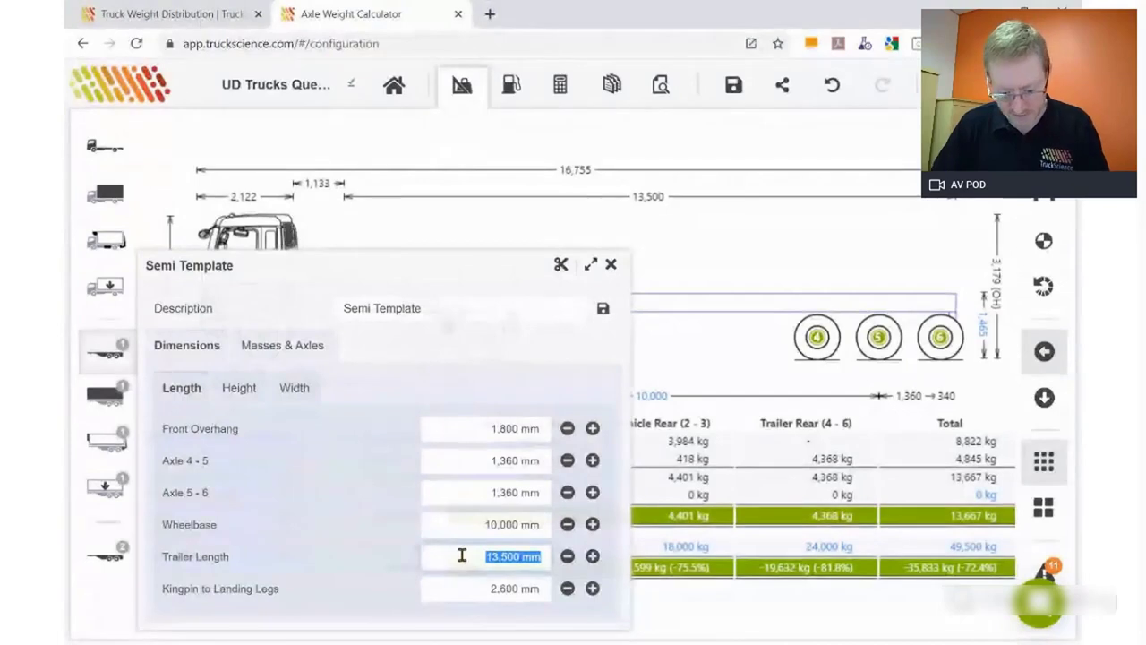
type("15400")
key("Tab")
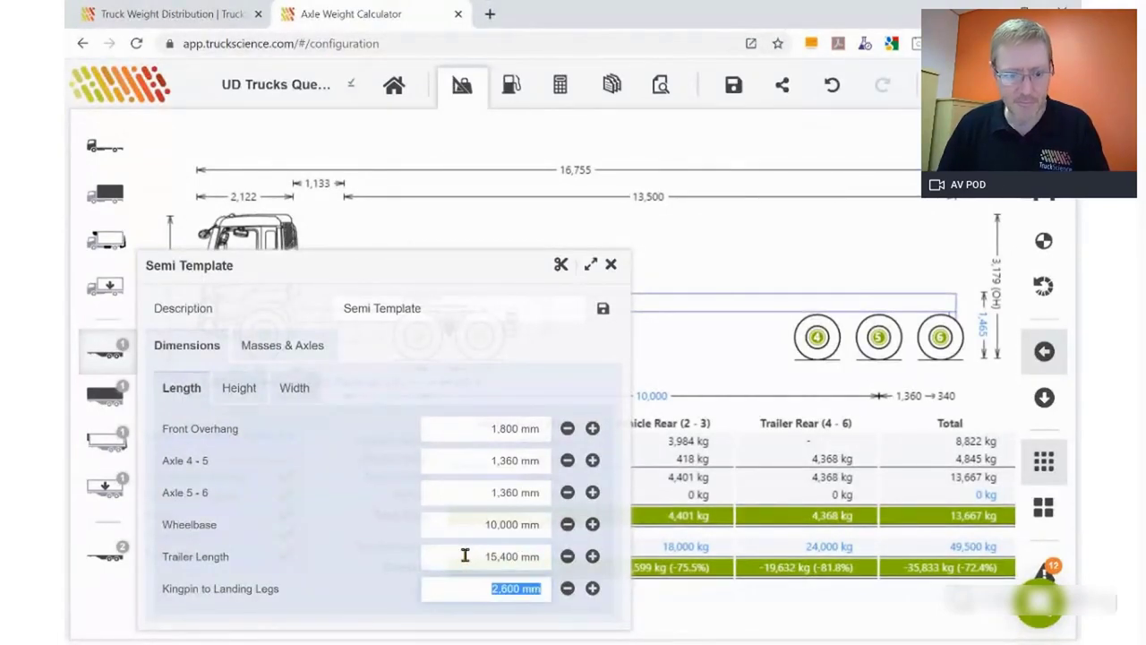
- Set the semi trailer's overall width to 2,600 mm
left_click(295, 388)
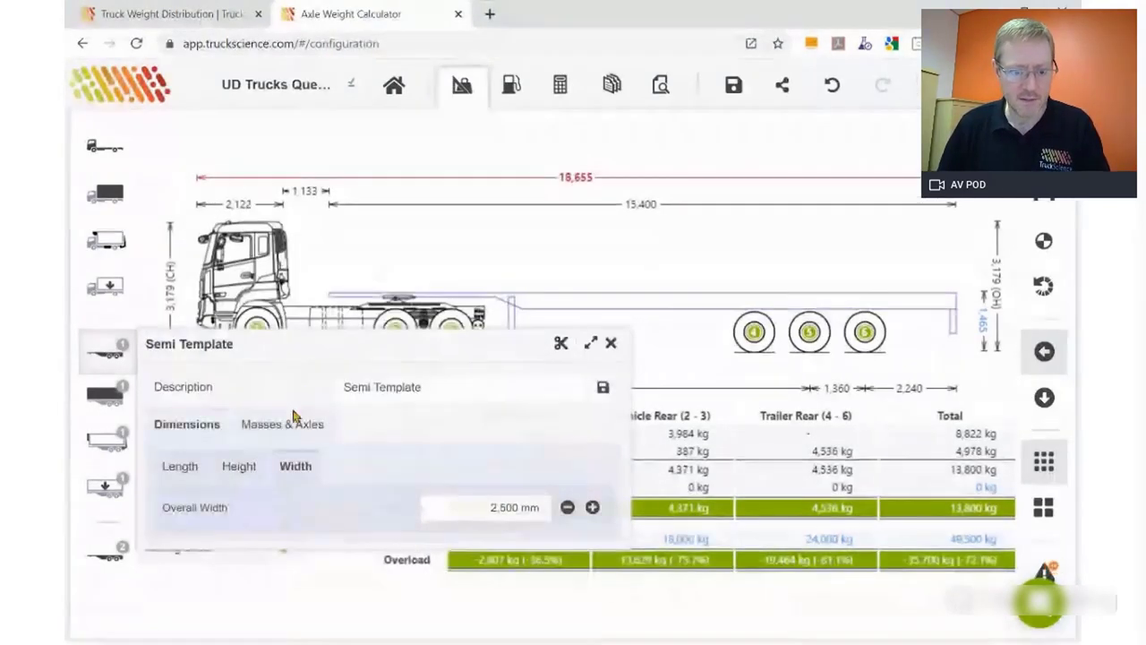
left_click(474, 508)
type("2,6")
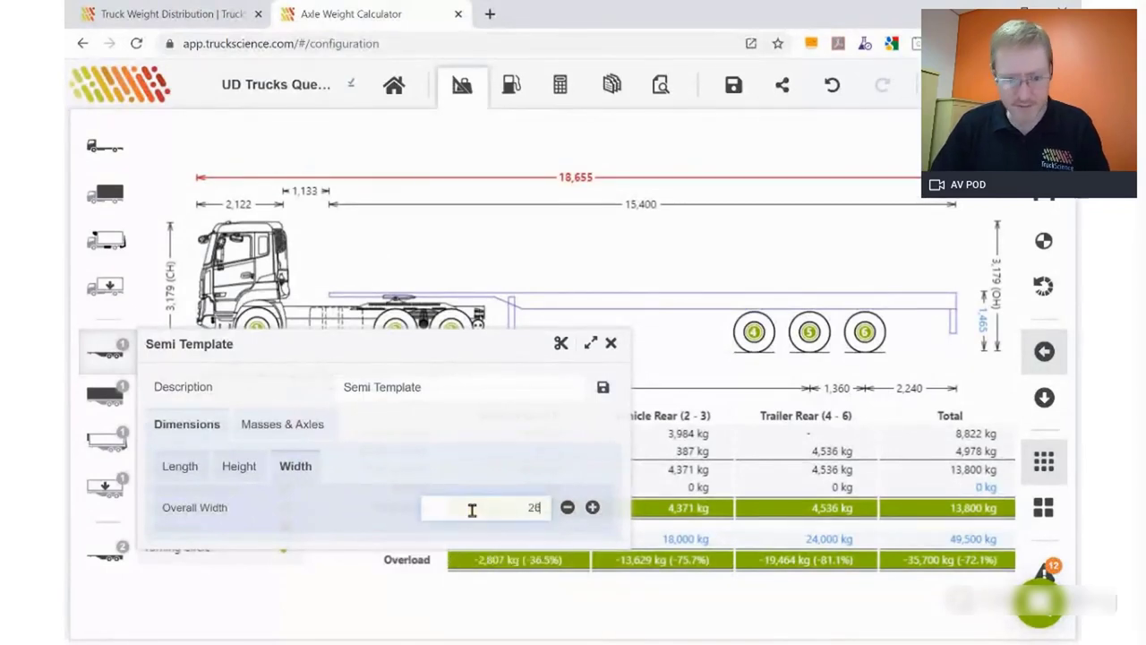
type("00")
key("Return")
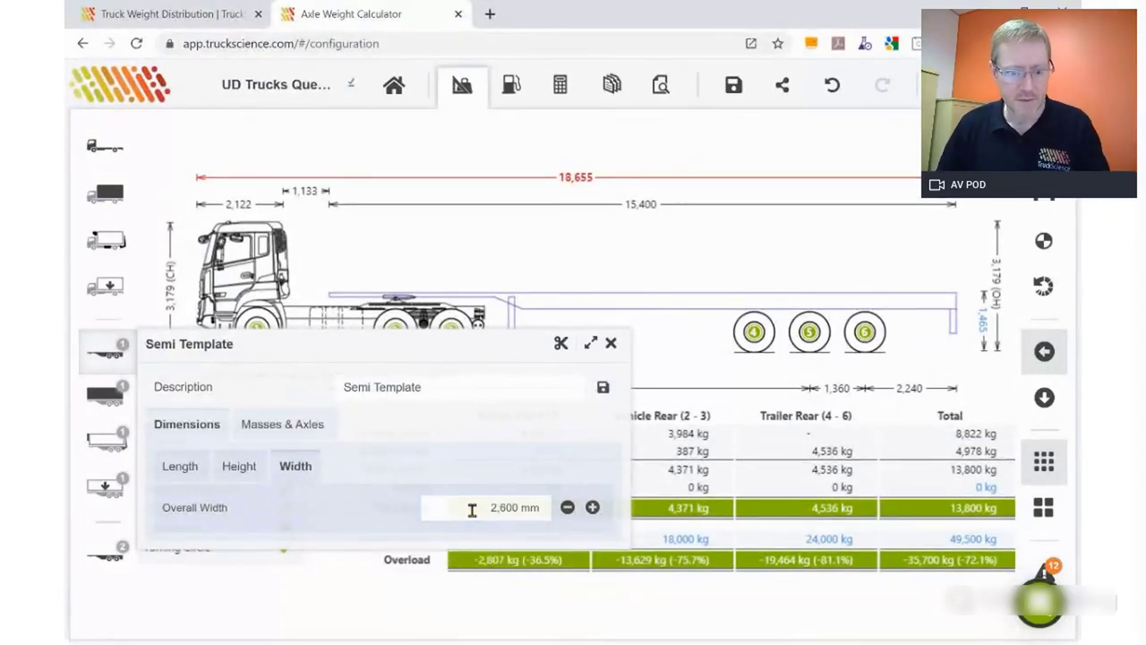
- Review the semi trailer's masses and ratings for the kingpin and axles 4 - 6
left_click(275, 430)
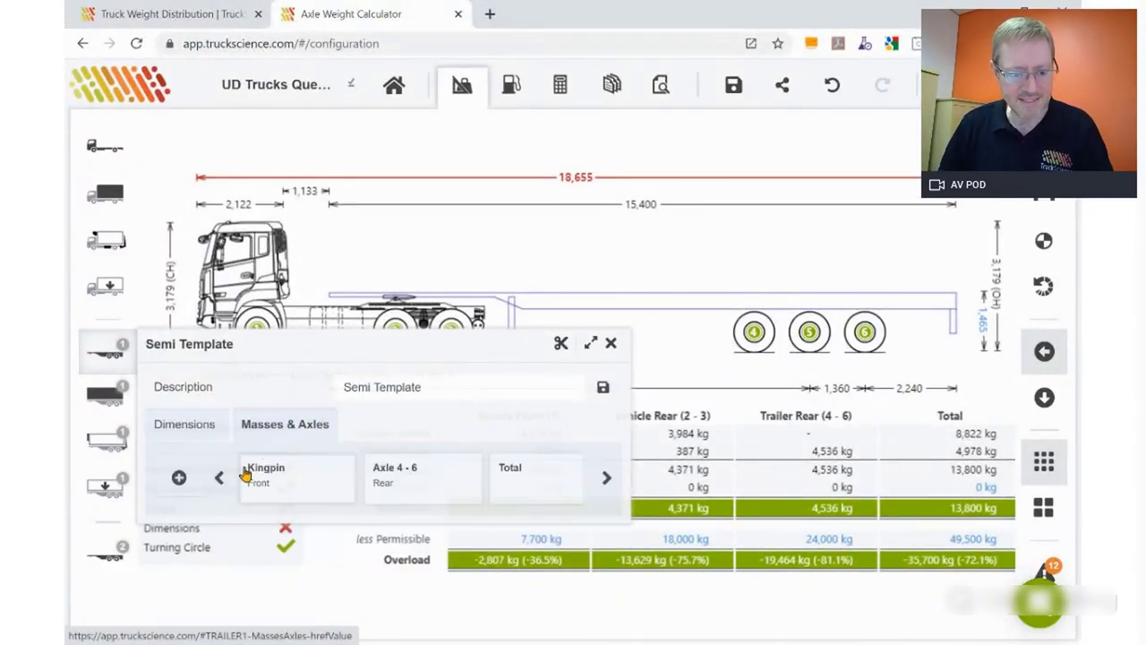
left_click(314, 491)
left_click(410, 483)
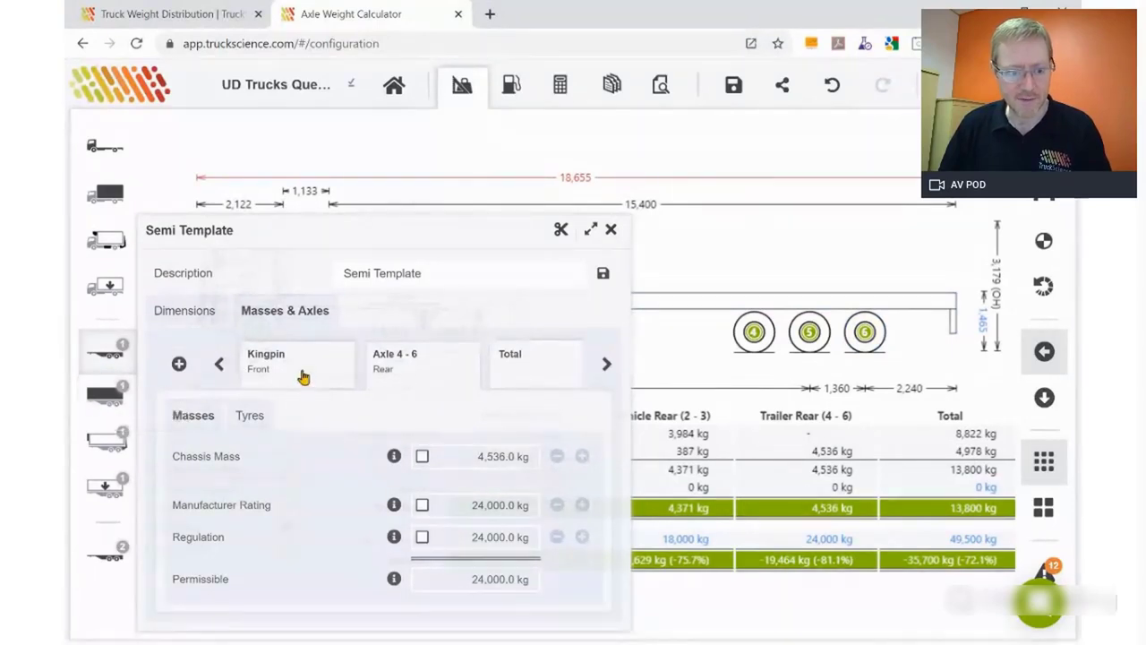
- Add a flatdeck body to the semi trailer from the Flatdeck Template
left_click(92, 399)
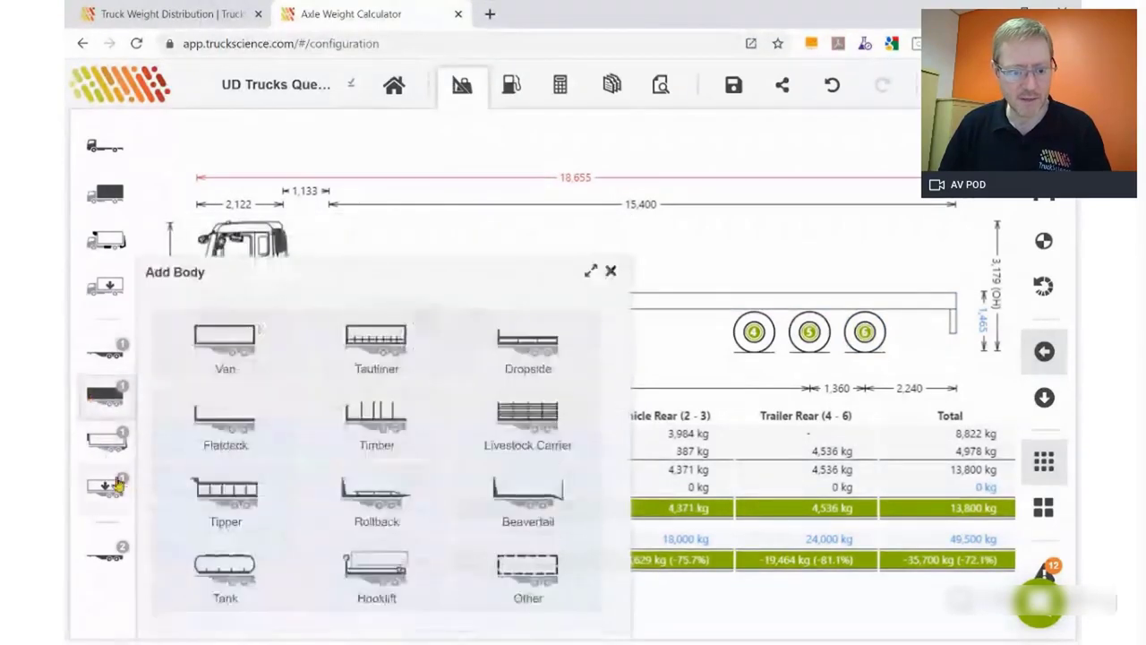
left_click(226, 437)
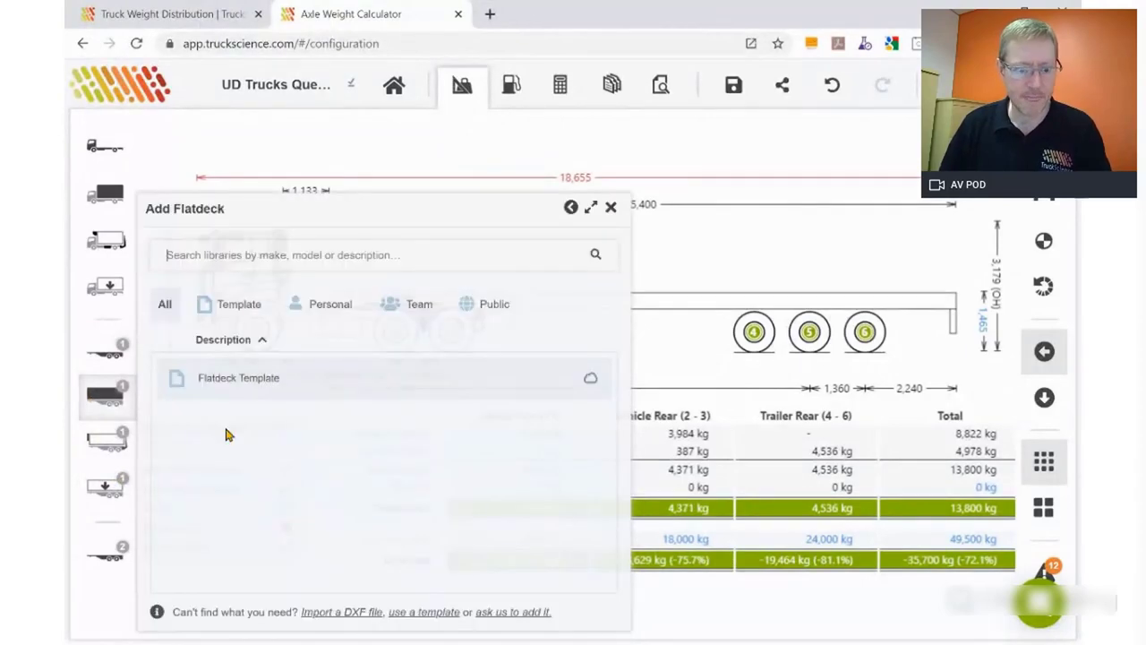
left_click(215, 380)
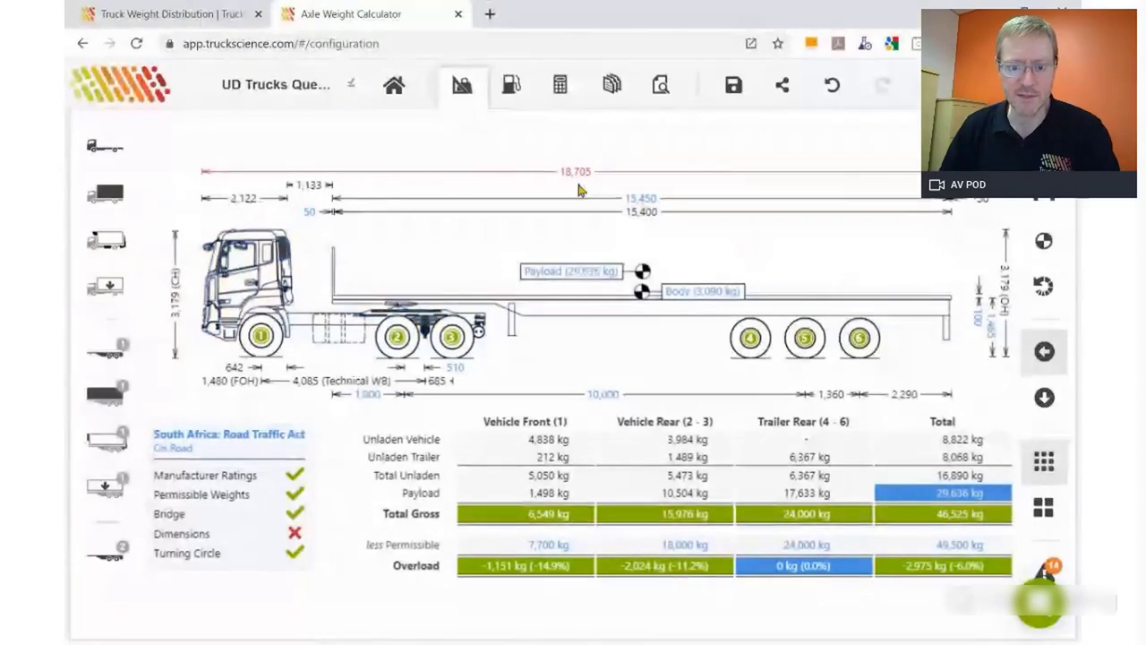
- Try to increase the semi trailer's front overhang beyond 1,800 mm
left_click(335, 285)
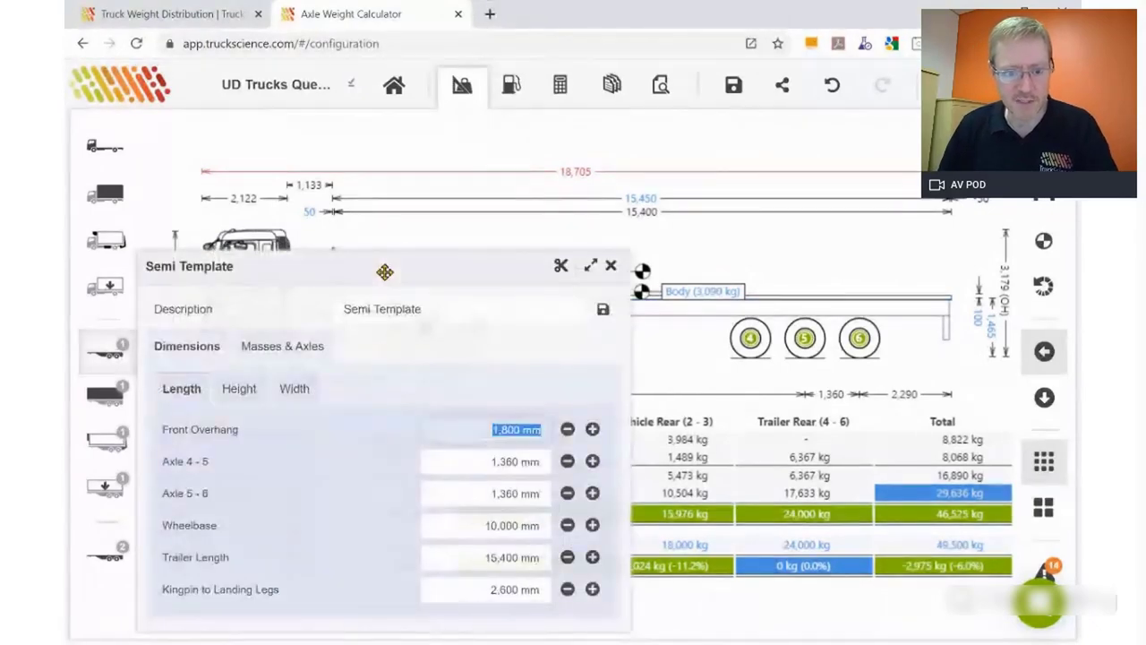
left_click_drag(384, 272, 718, 234)
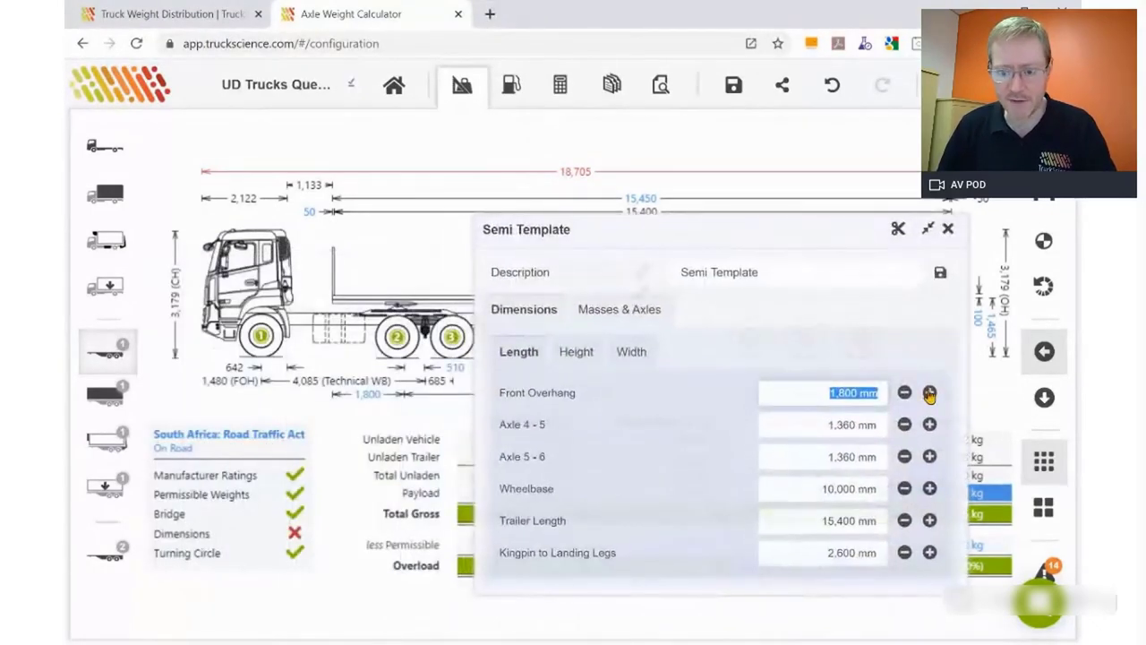
left_click(930, 394)
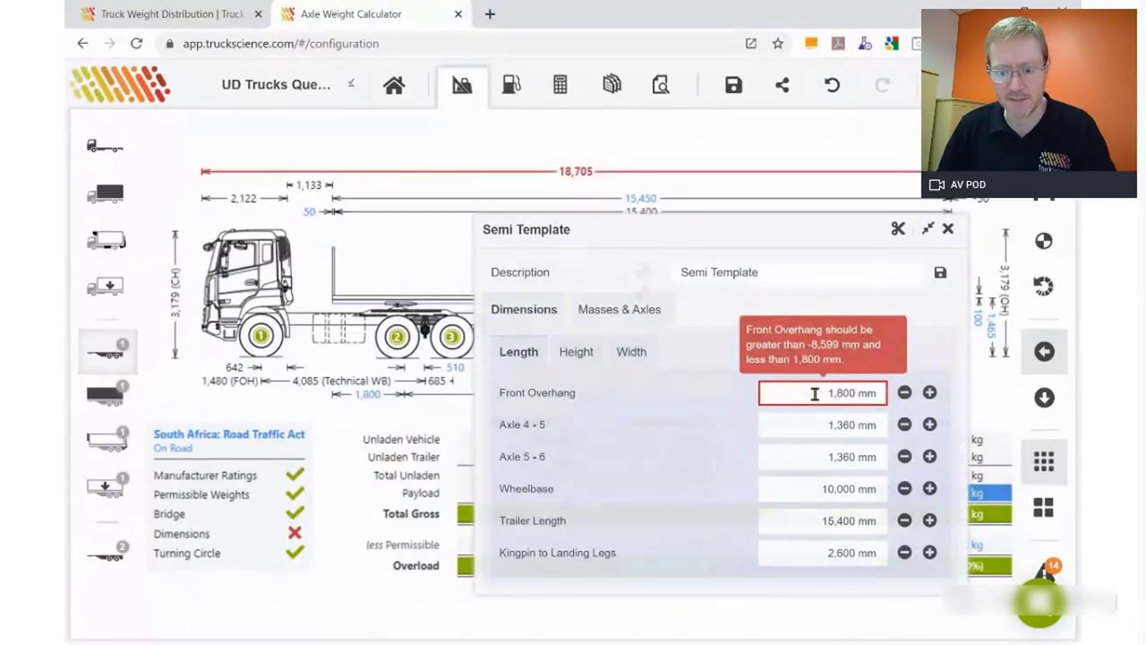
left_click(806, 425)
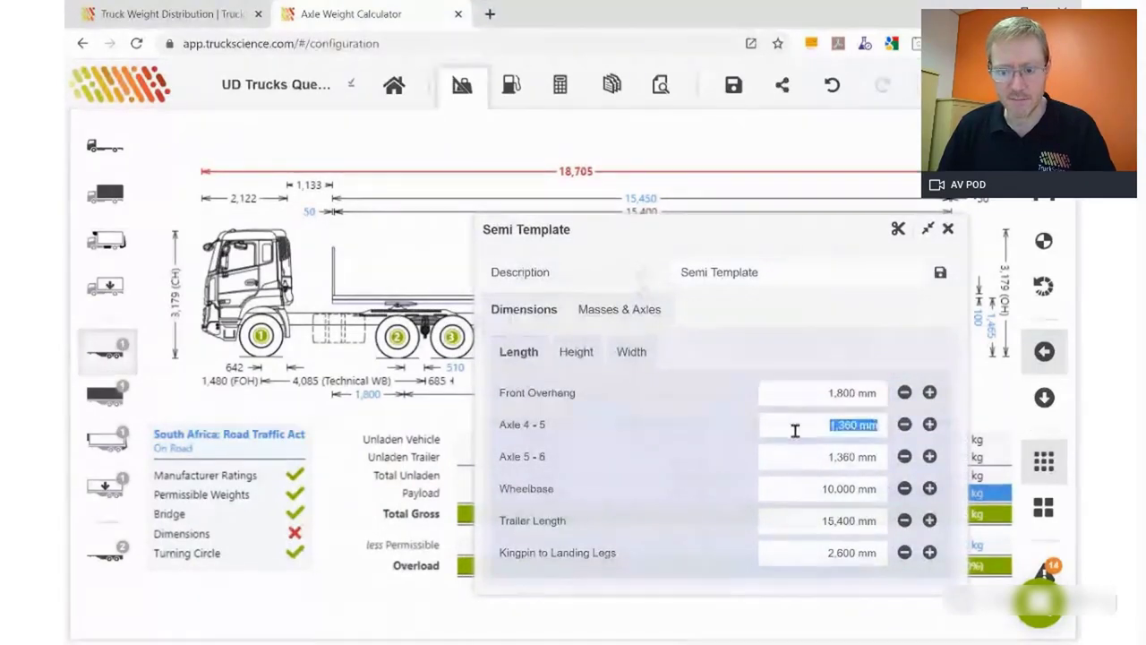
left_click(949, 231)
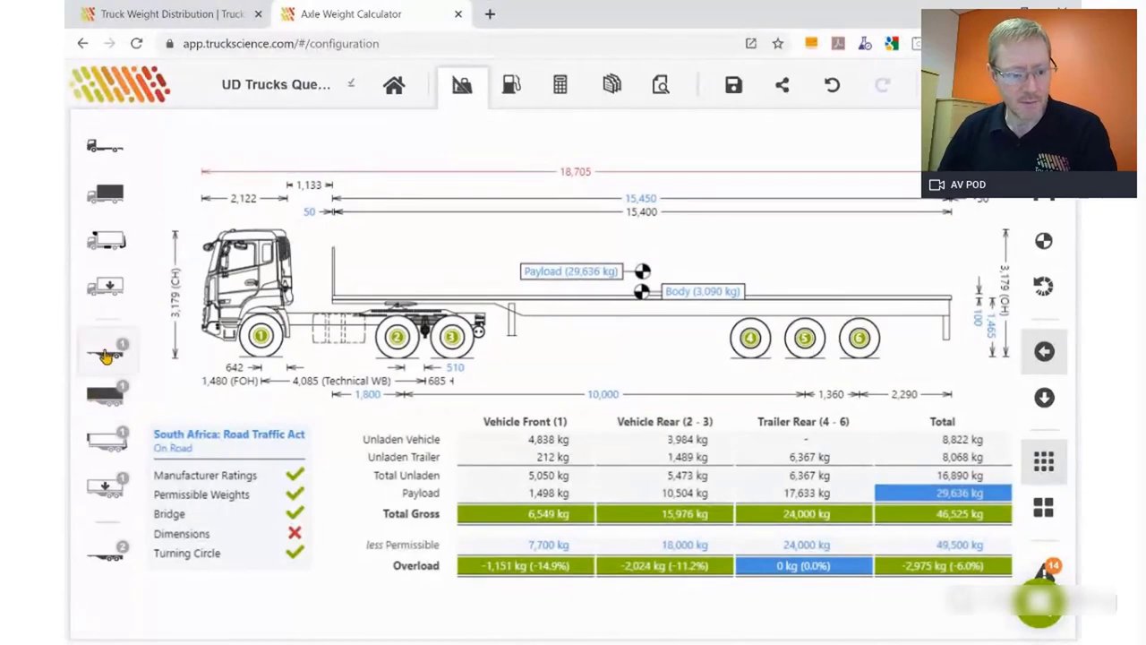
- Switch the semi trailer's payload to Detailed Payload and load the personal payload Cat 310 - demo
left_click(106, 491)
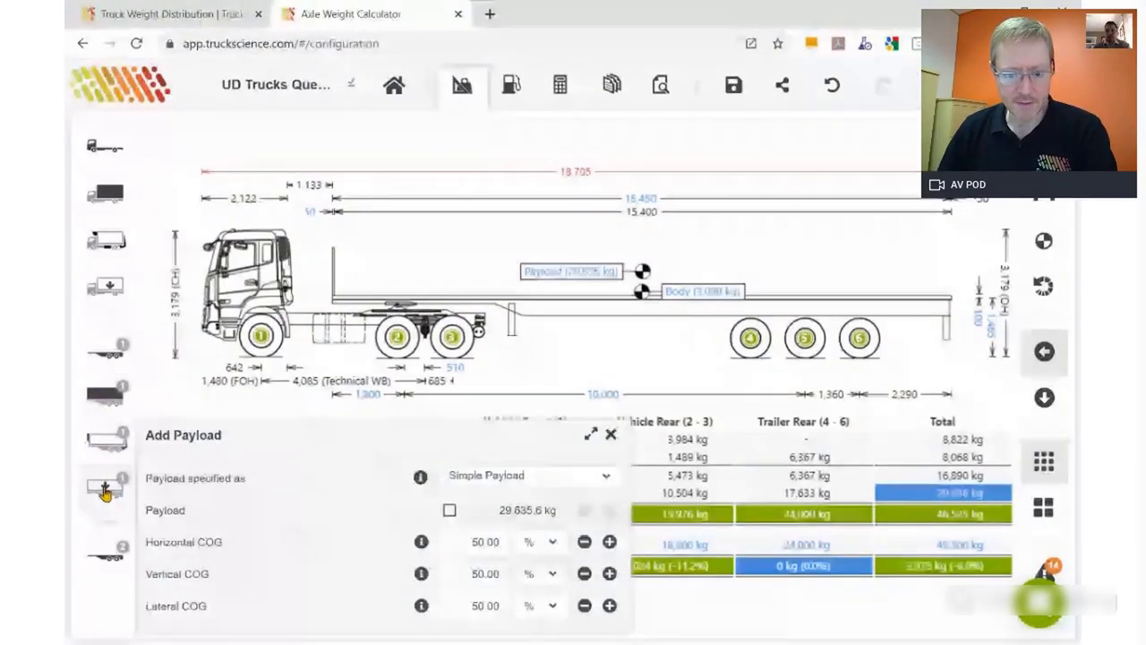
left_click(529, 475)
left_click(474, 536)
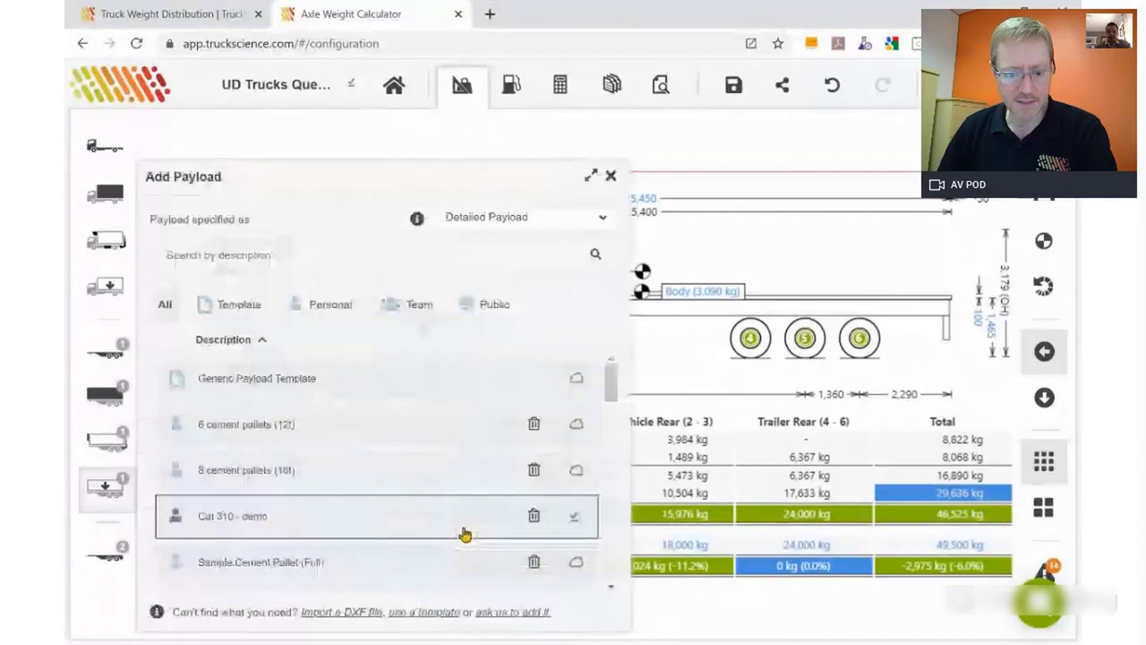
left_click(330, 304)
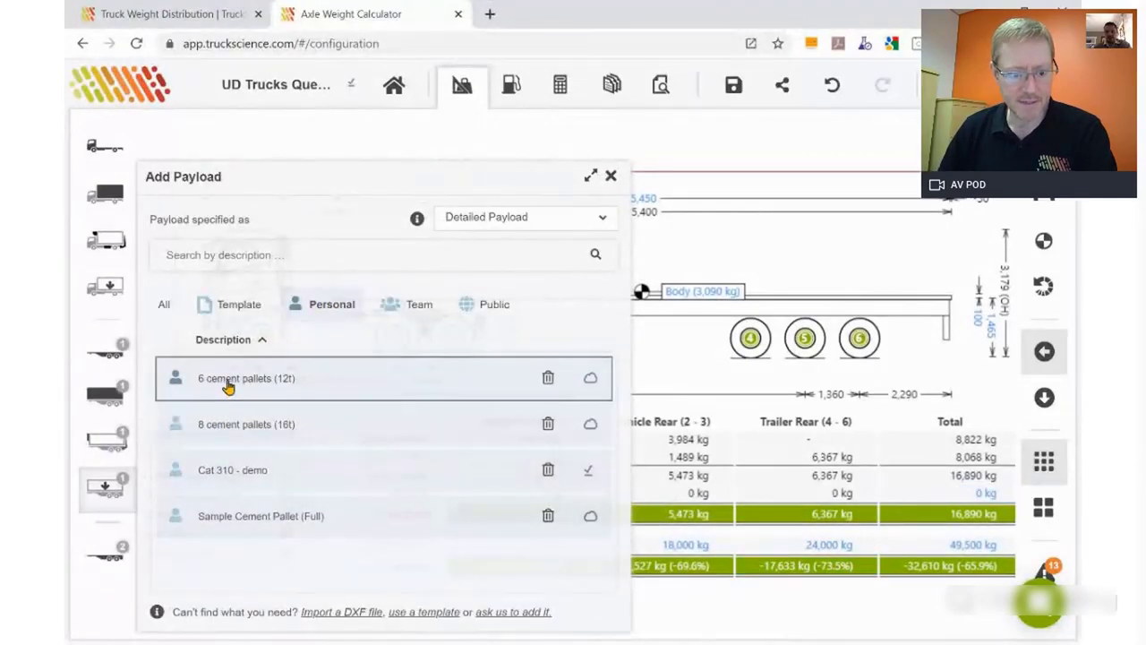
left_click(219, 473)
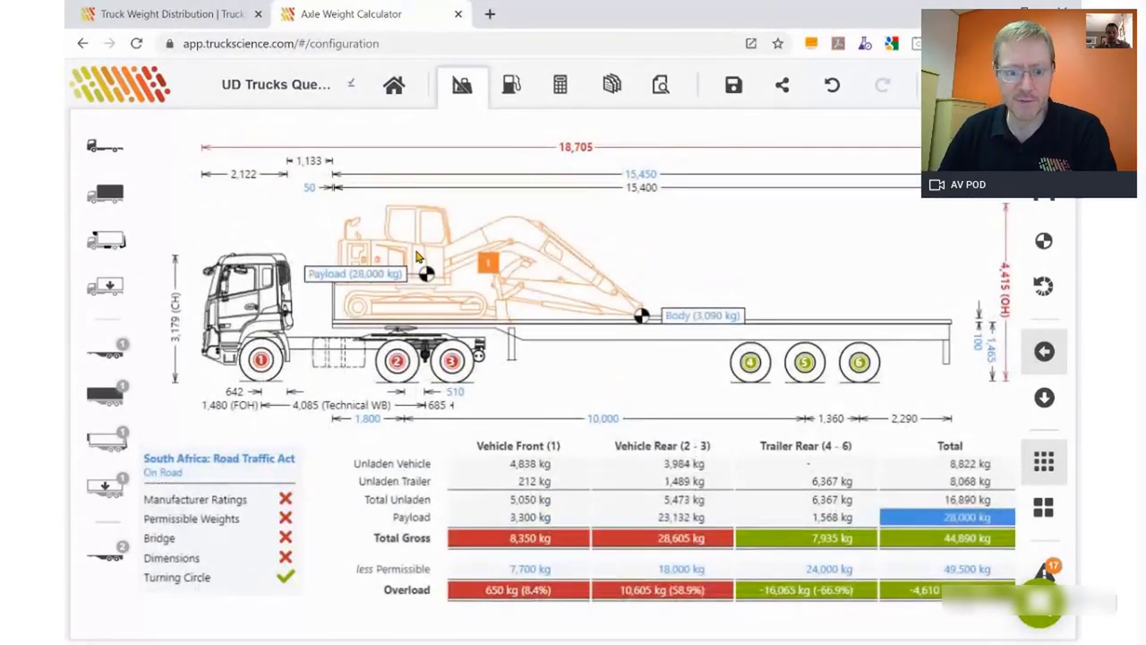
- Save the Cat 310 - demo payload to Personal and allow the wider TruckScience community to re-use it
left_click(417, 253)
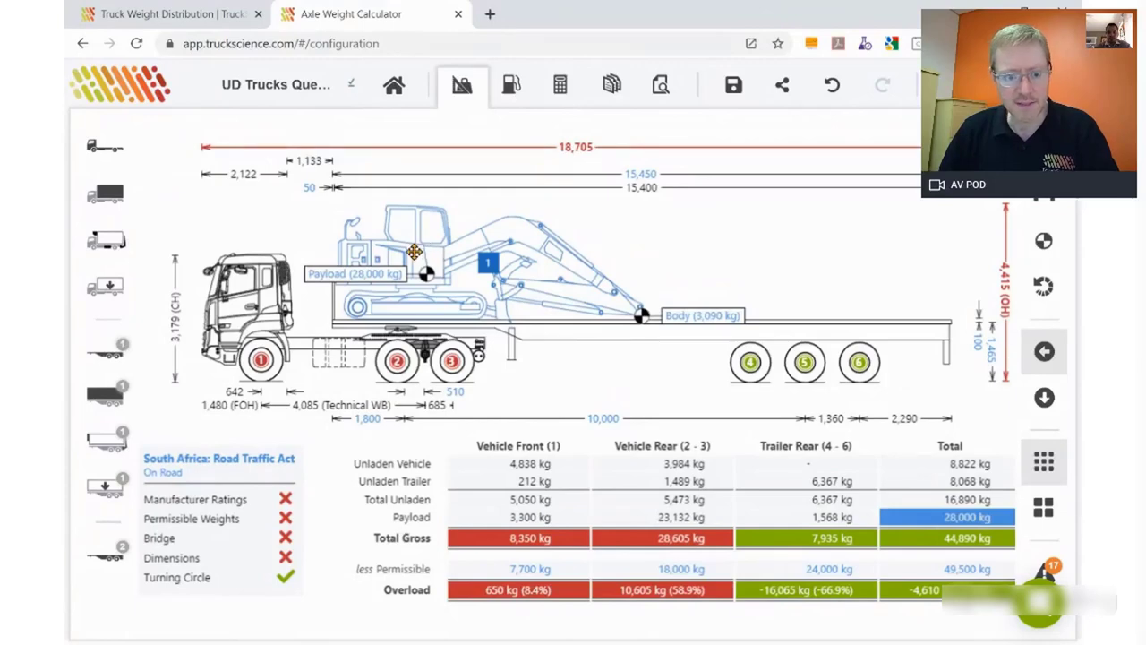
double_click(416, 251)
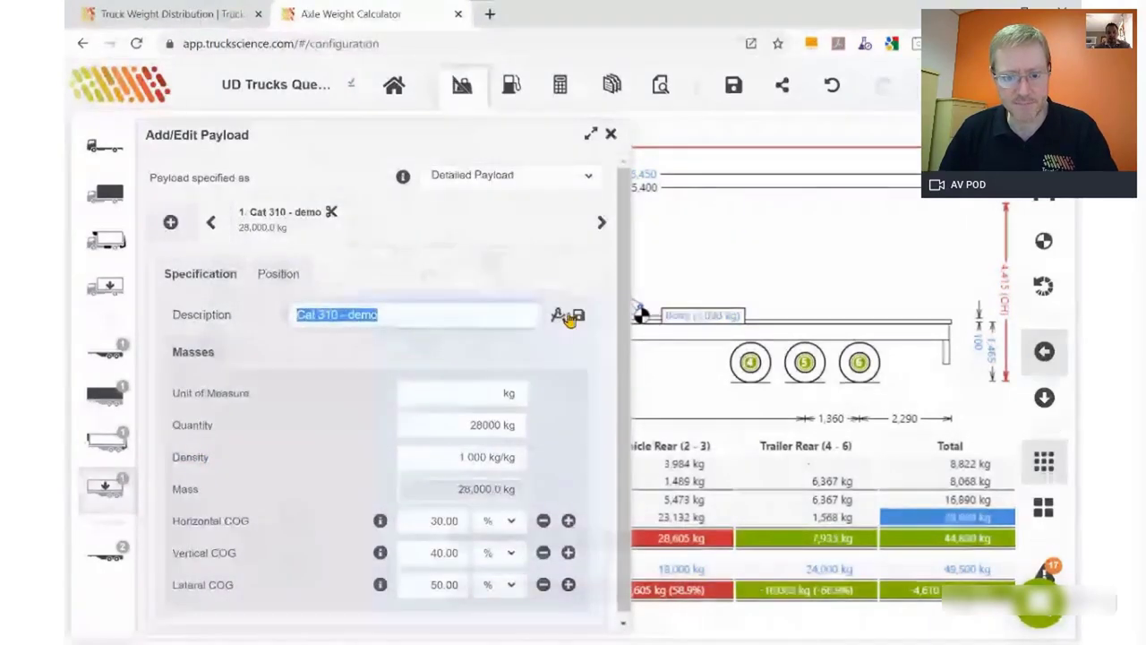
left_click(578, 318)
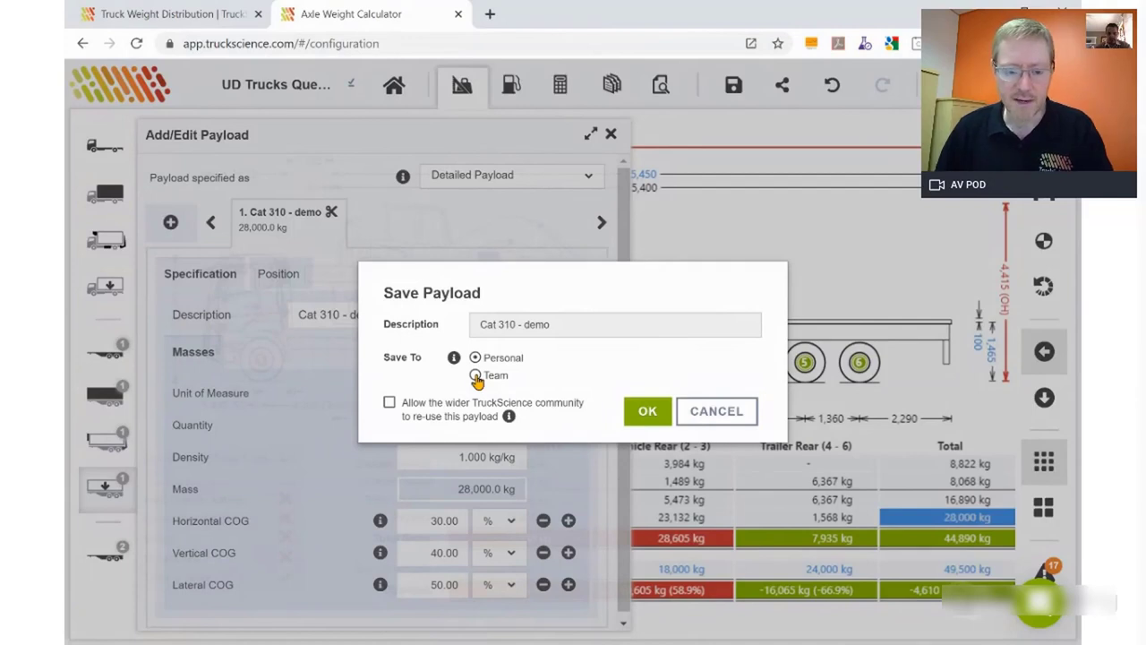
left_click(474, 405)
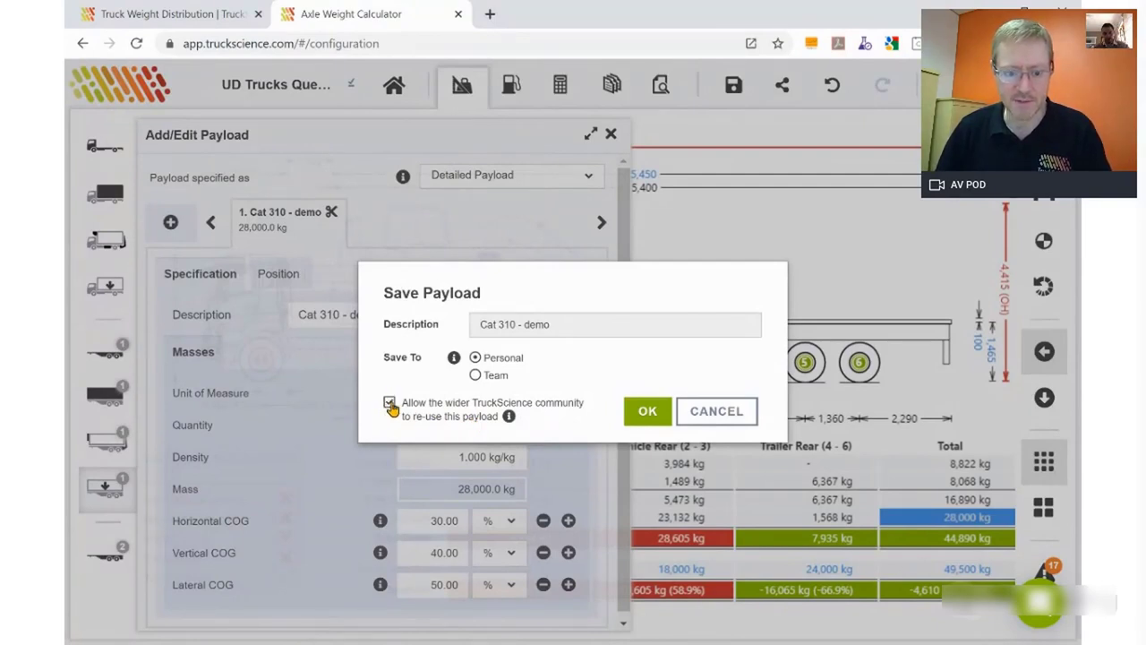
left_click(647, 412)
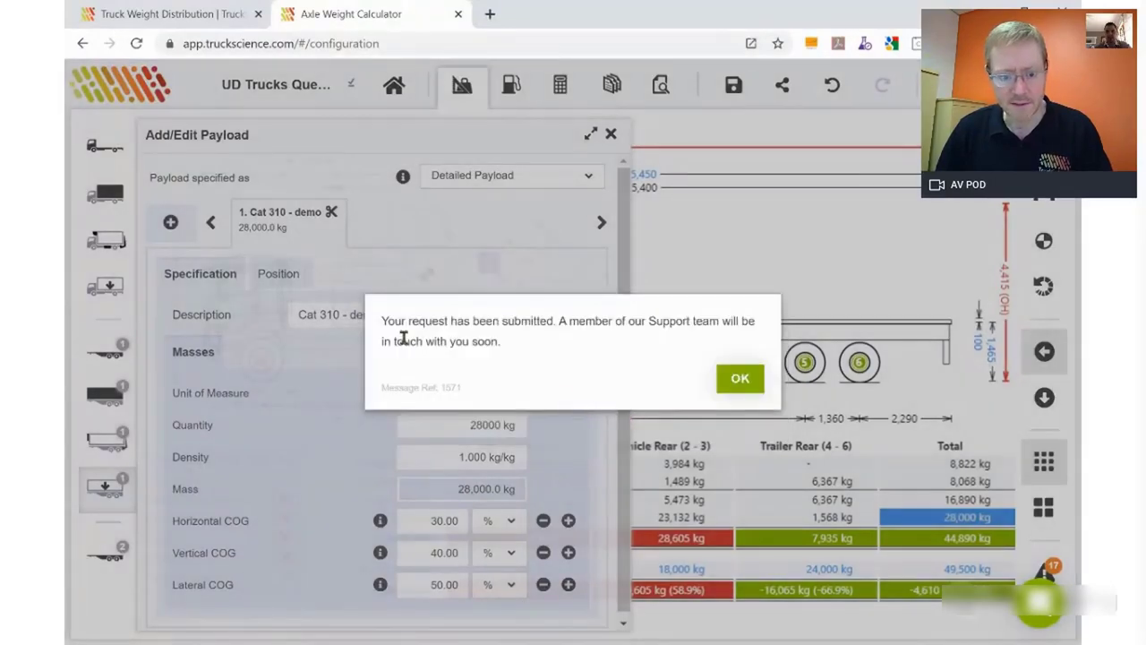
left_click(736, 380)
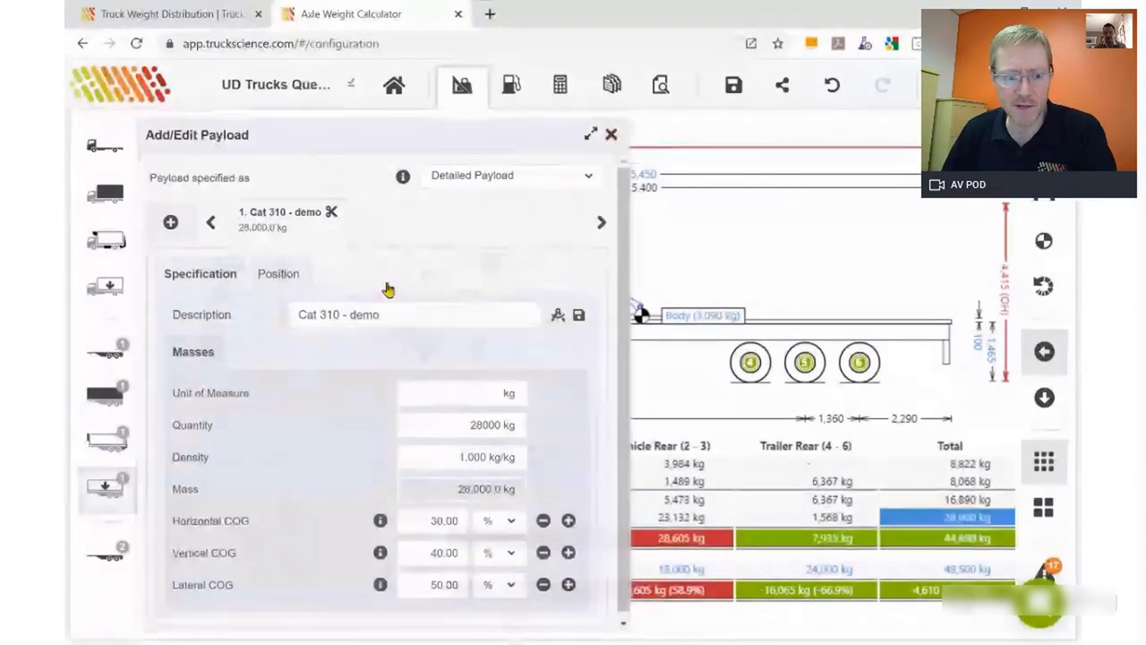
left_click(101, 150)
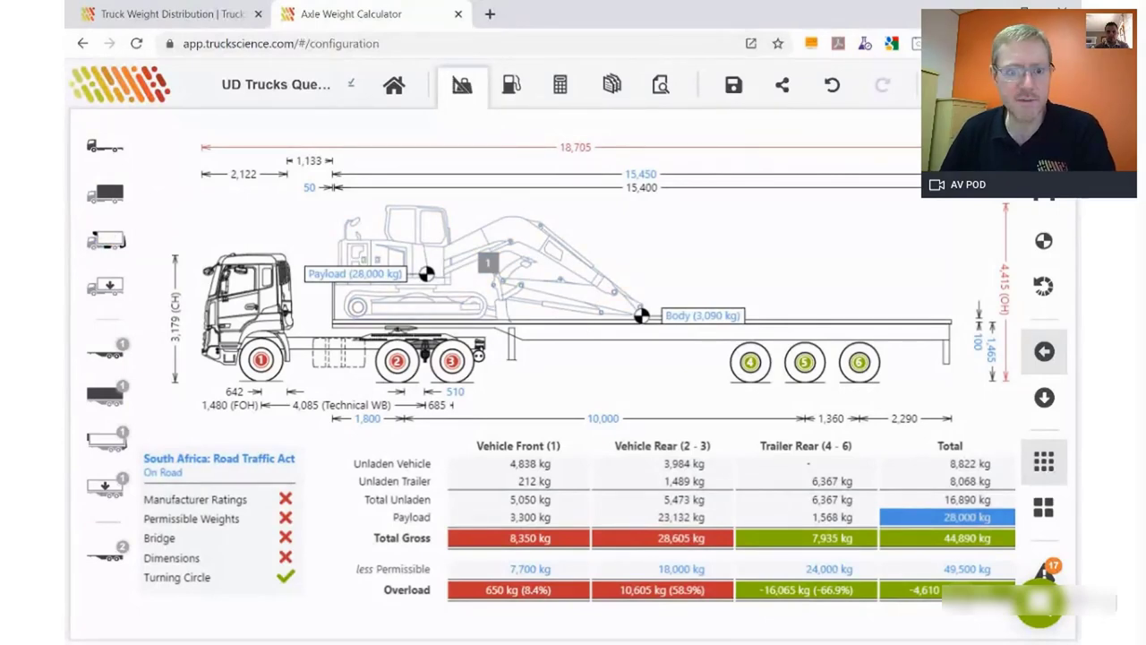
key("alt+Tab")
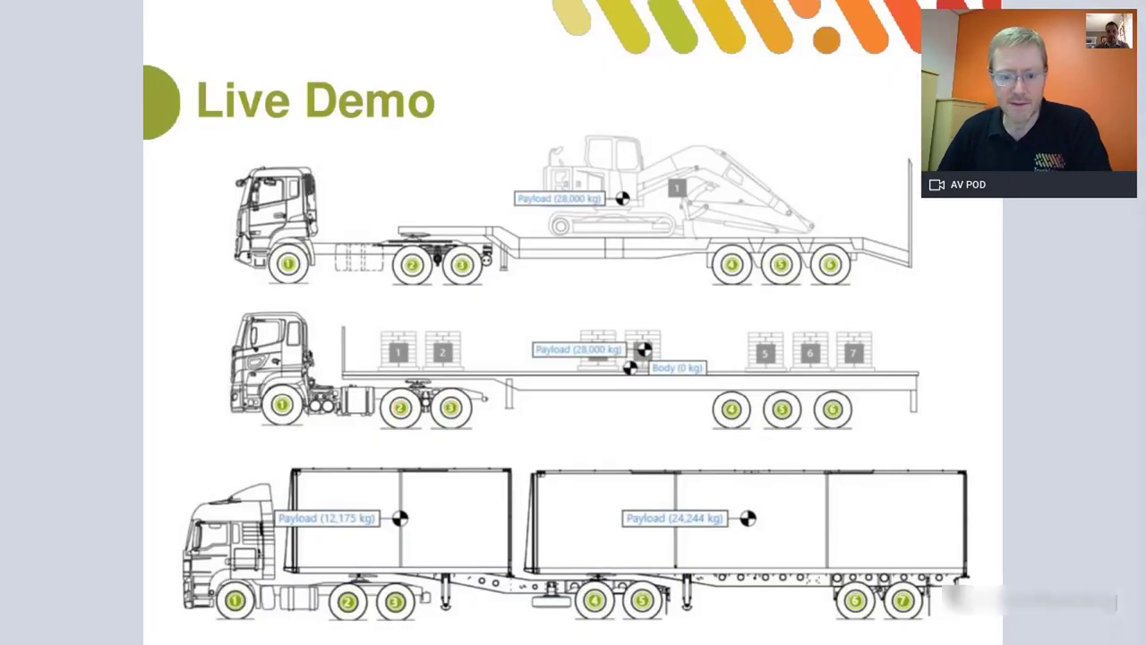
key("Right")
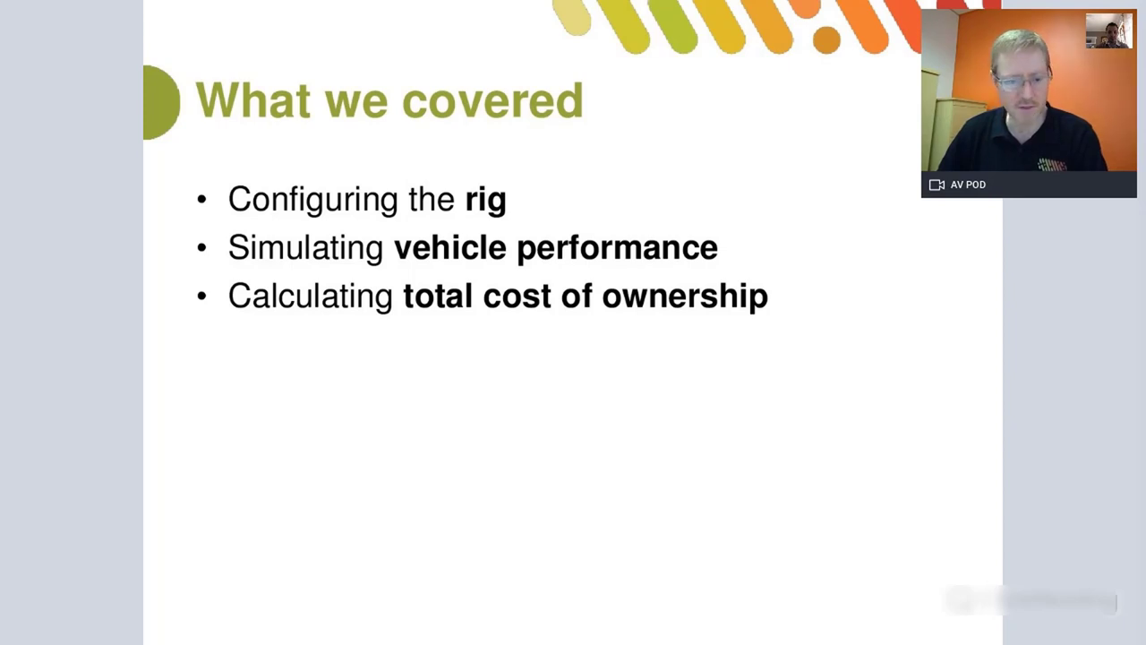
key("Right")
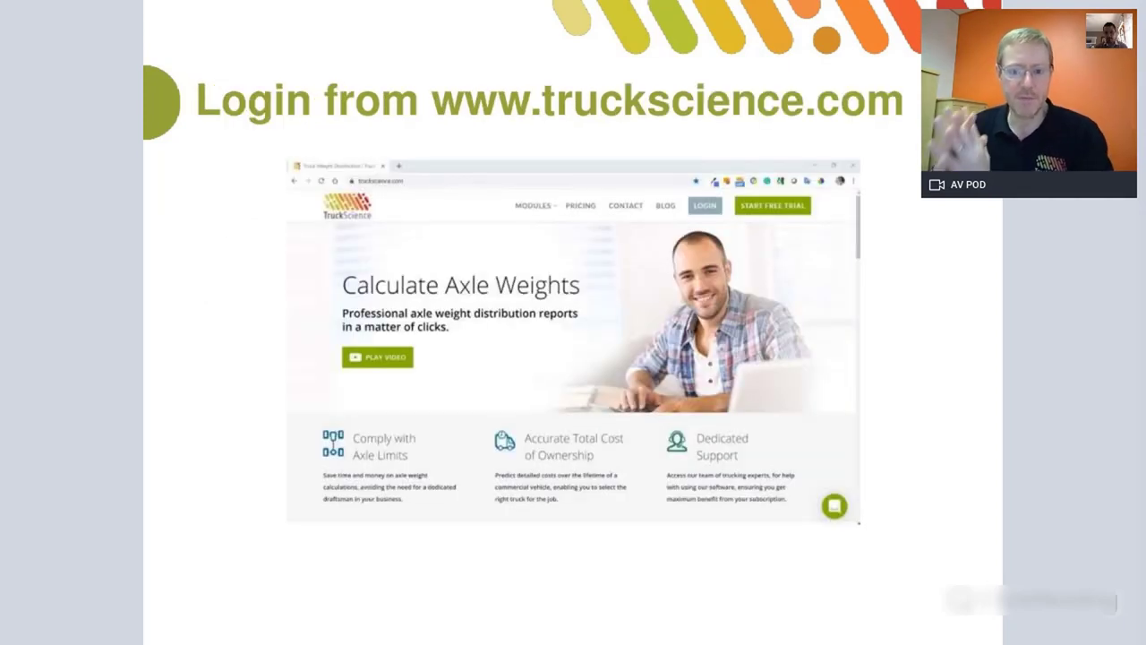